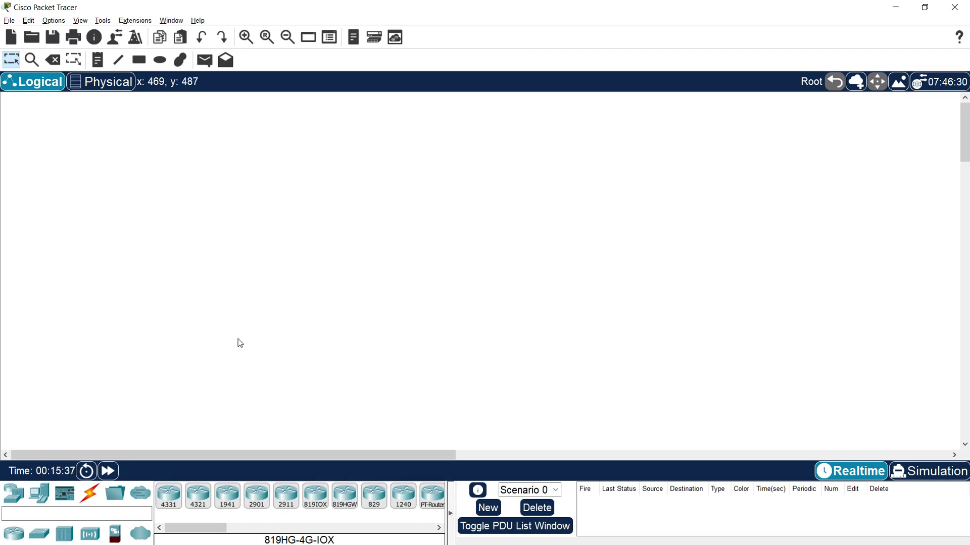
- Place a 4331 router near the top centre of the workspace and name it R1
left_click(168, 497)
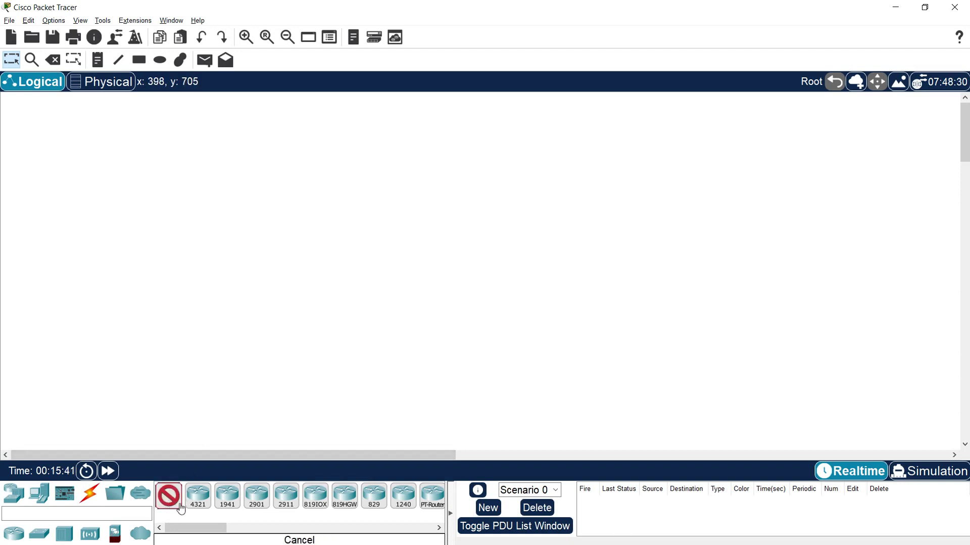
left_click(450, 163)
left_click_drag(448, 189, 440, 210)
left_click(461, 190)
type("R1")
key("Return")
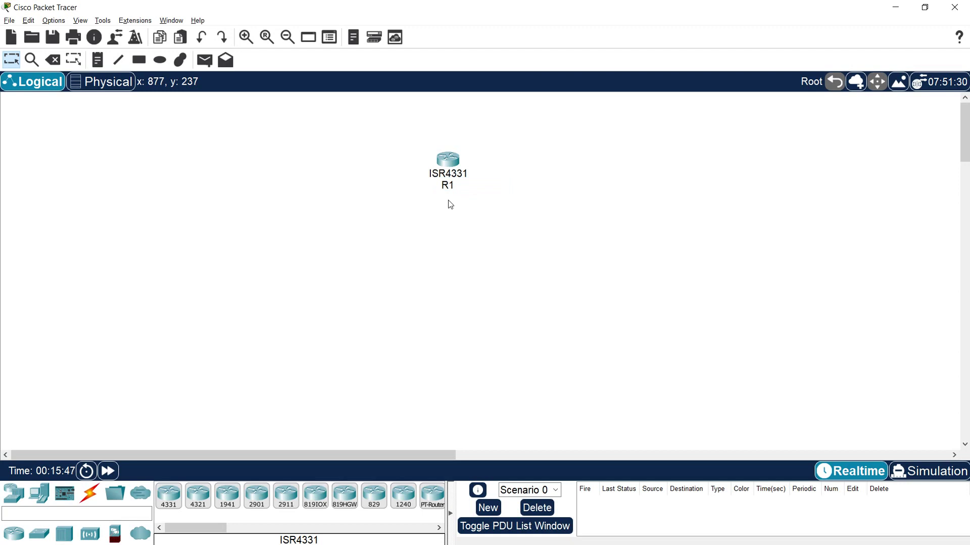
left_click_drag(450, 167, 453, 160)
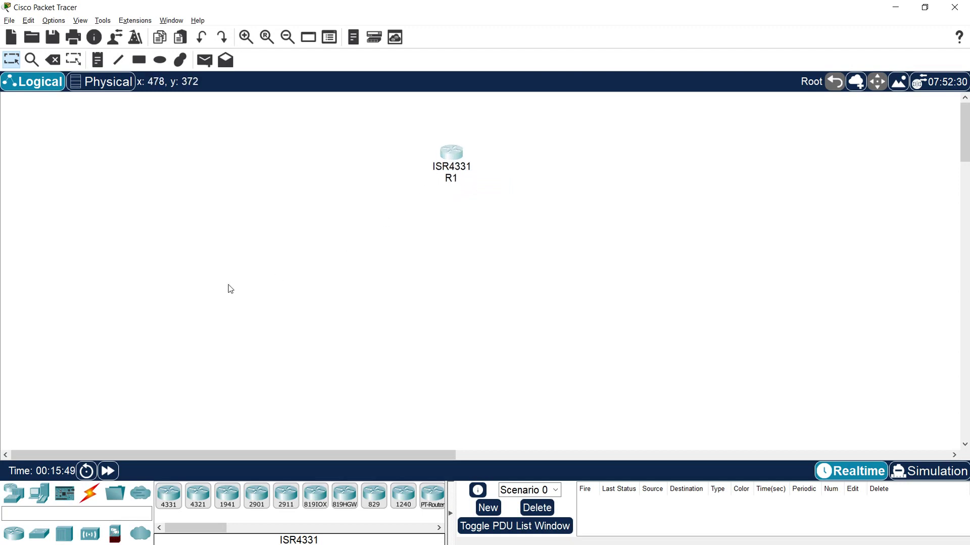
- Place a 2960 switch directly below router R1 and name it S1
left_click(39, 534)
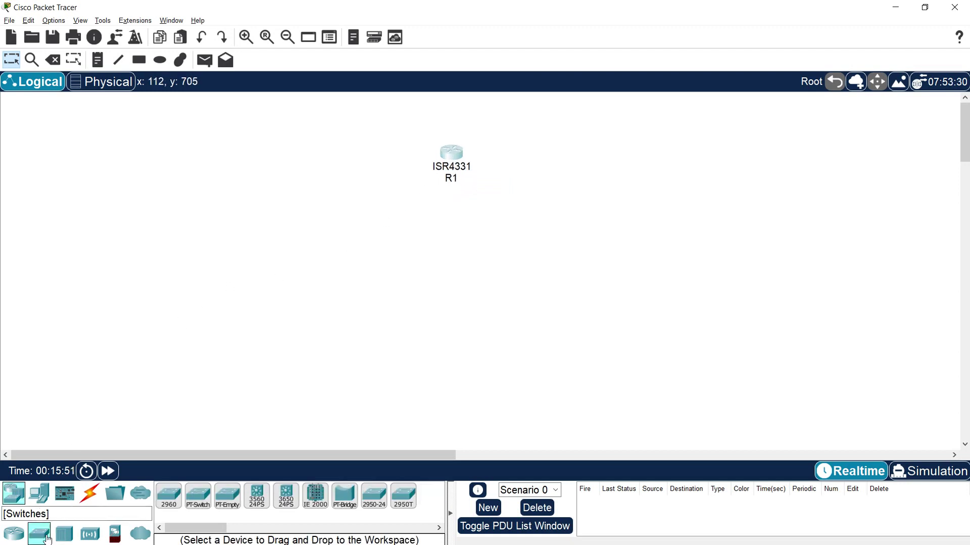
left_click(167, 504)
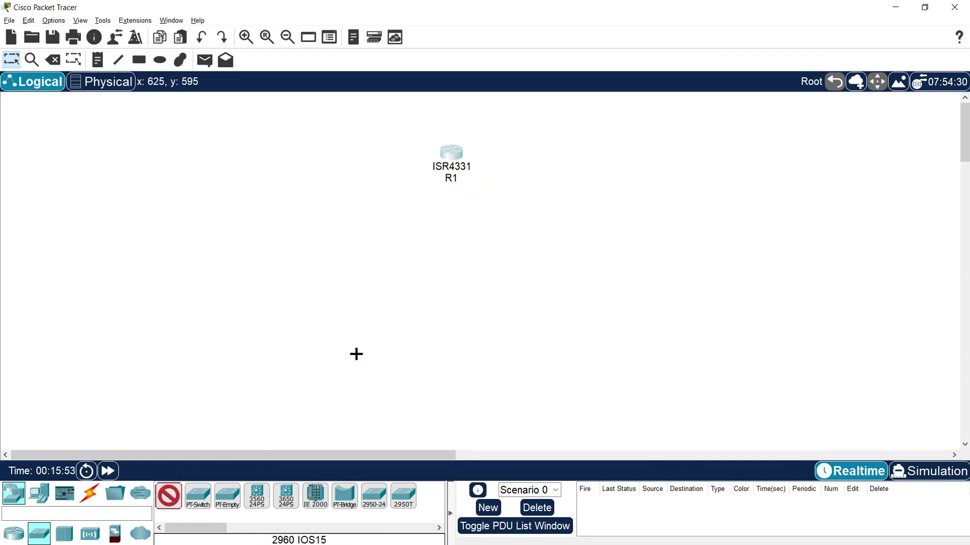
left_click(445, 236)
left_click(450, 251)
mouse_move(465, 251)
left_mouse_down()
mouse_move(446, 254)
mouse_move(457, 250)
mouse_move(457, 259)
left_mouse_up()
type("1")
key("Return")
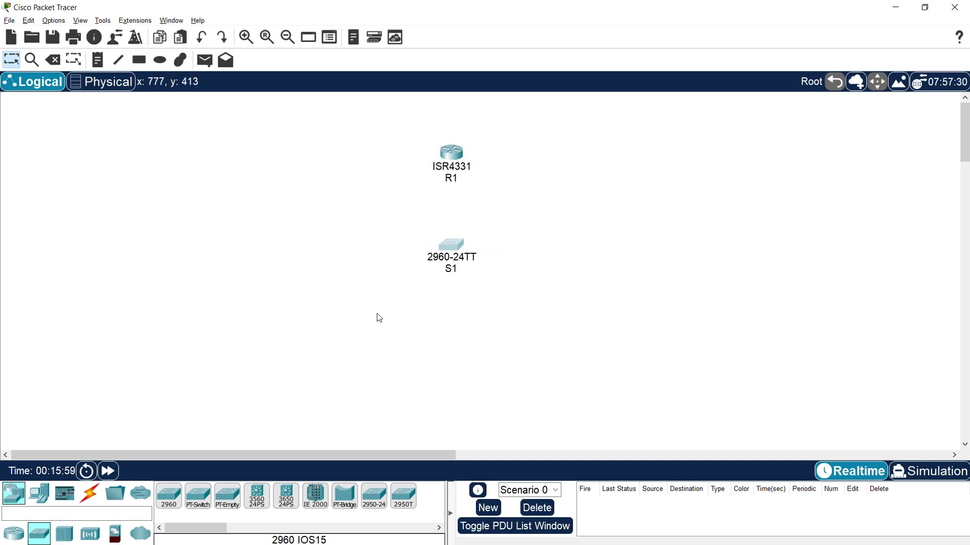
- Place four PCs around switch S1, two on its left side and two on its right side
left_click(39, 494)
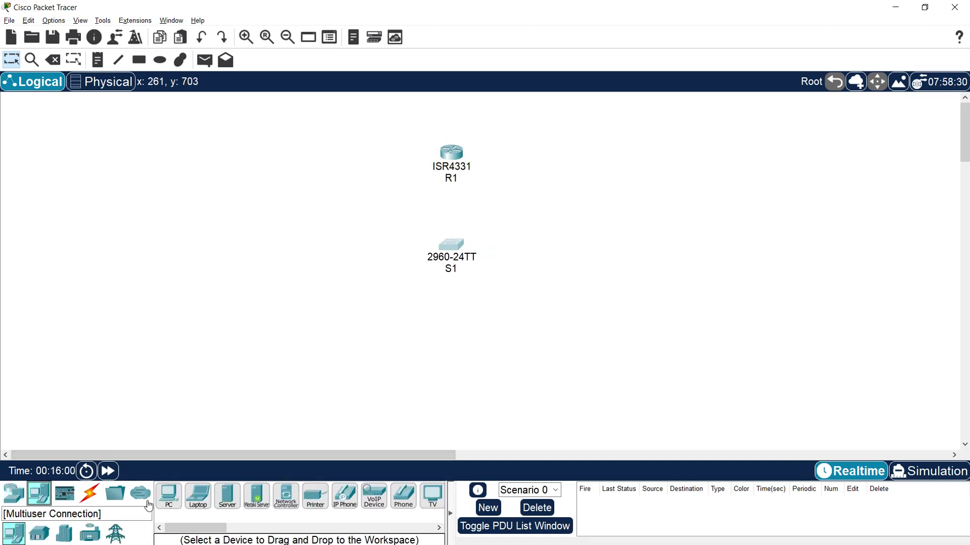
left_click(168, 500)
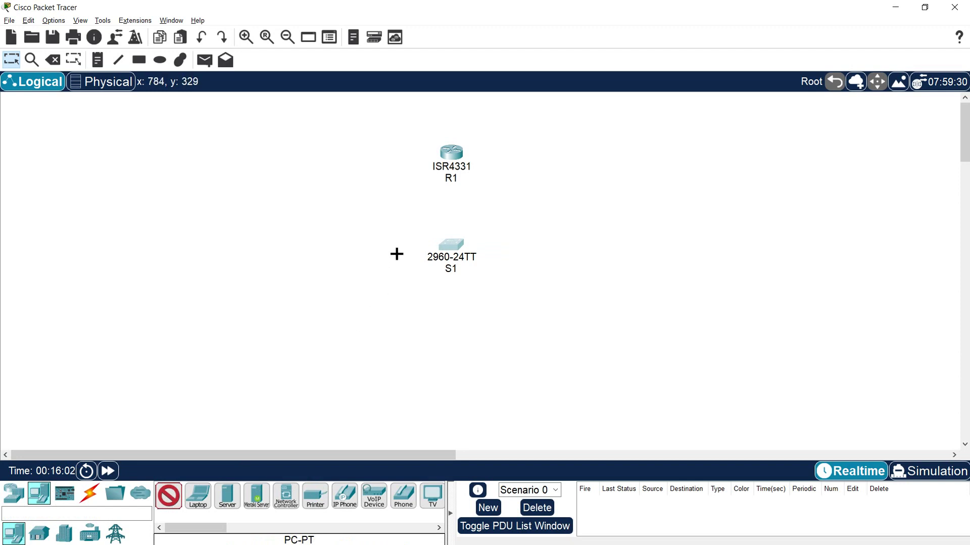
left_click(348, 221)
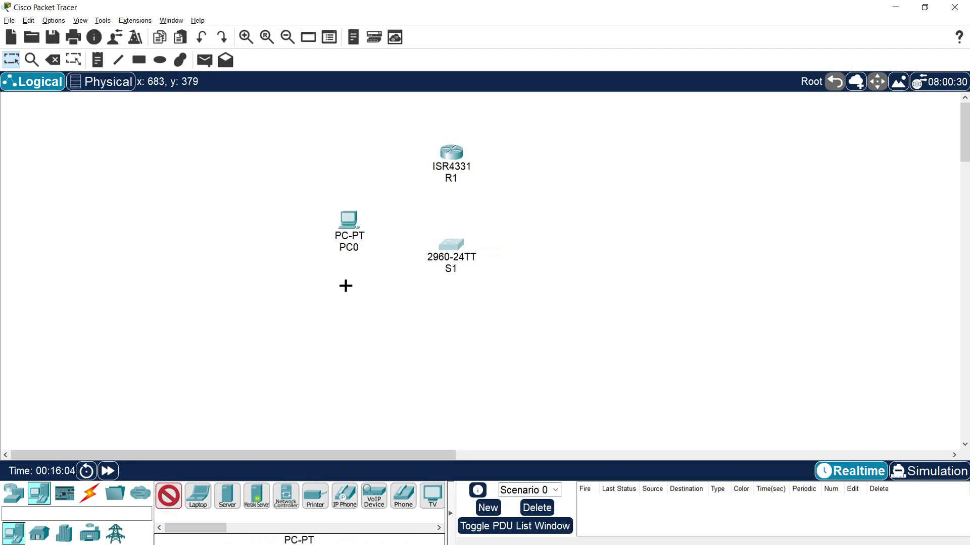
left_click(348, 302)
left_click(537, 215)
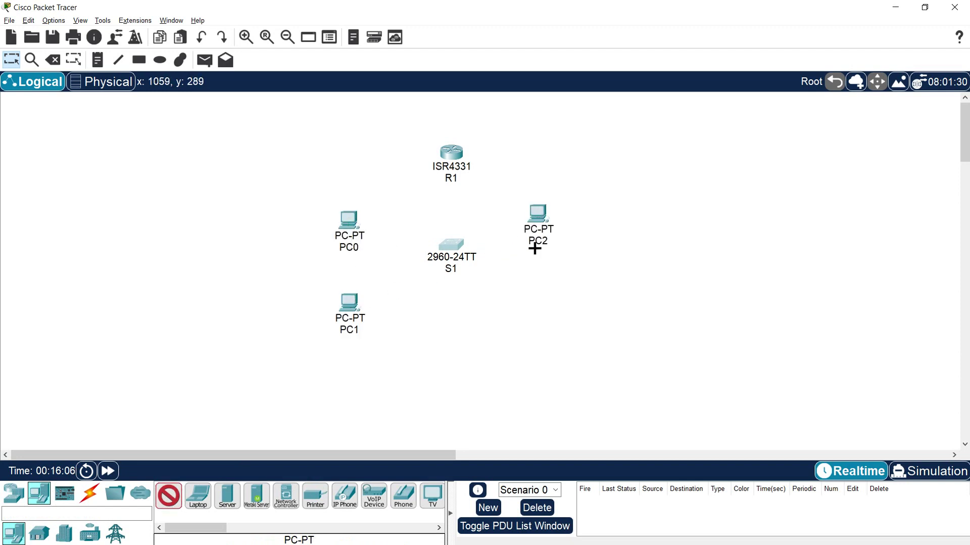
left_click(537, 301)
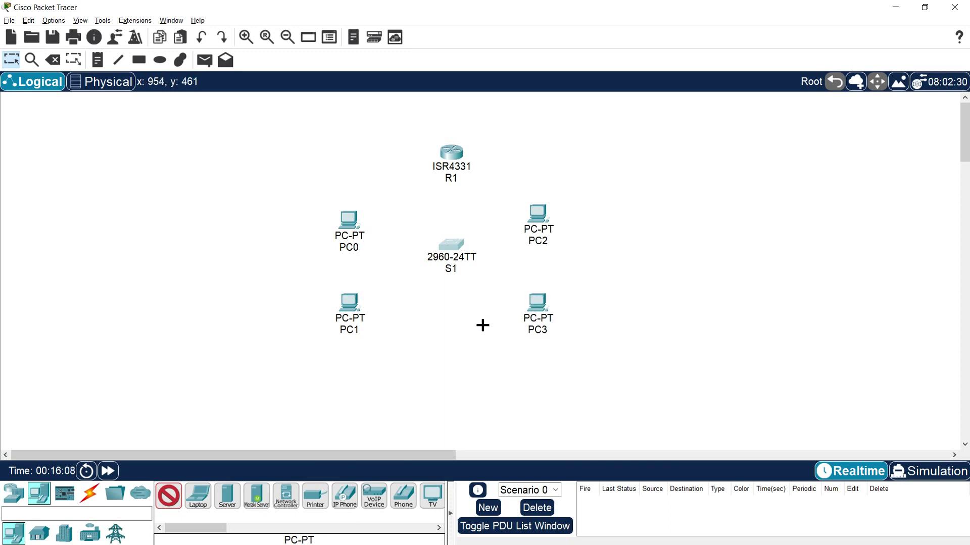
key("Escape")
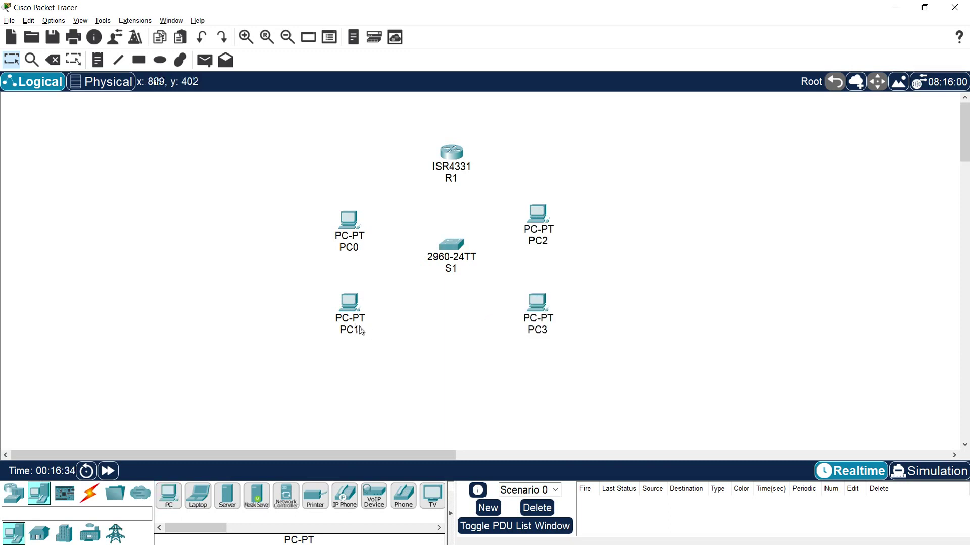
- Adjust the positions of the two PCs left of the switch and rename the upper one IT-PC1
left_click_drag(354, 301, 362, 321)
left_click_drag(349, 227, 361, 222)
left_click(357, 242)
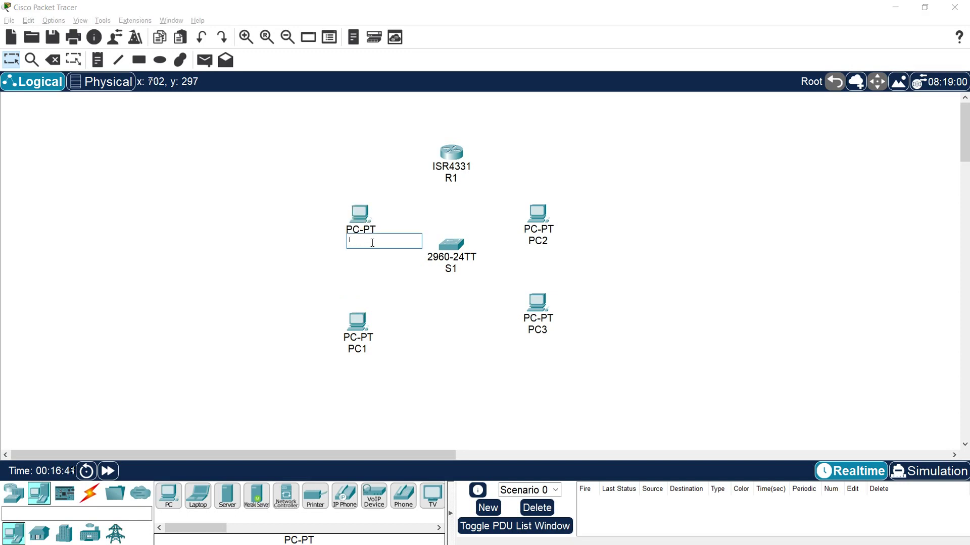
type("IT-")
left_click_drag(374, 241, 348, 263)
key("Return")
- Rename the lower-left PC IT-PC2 and shift it slightly upward
left_click(356, 352)
left_click_drag(364, 349, 307, 345)
type("IT-PC2")
key("Return")
mouse_move(367, 335)
left_mouse_down()
mouse_move(359, 322)
mouse_move(367, 325)
left_mouse_up()
- Rename the upper-right PC HR-PC1 and copy that name for reuse
left_click(538, 247)
left_click_drag(541, 241, 472, 253)
type("H")
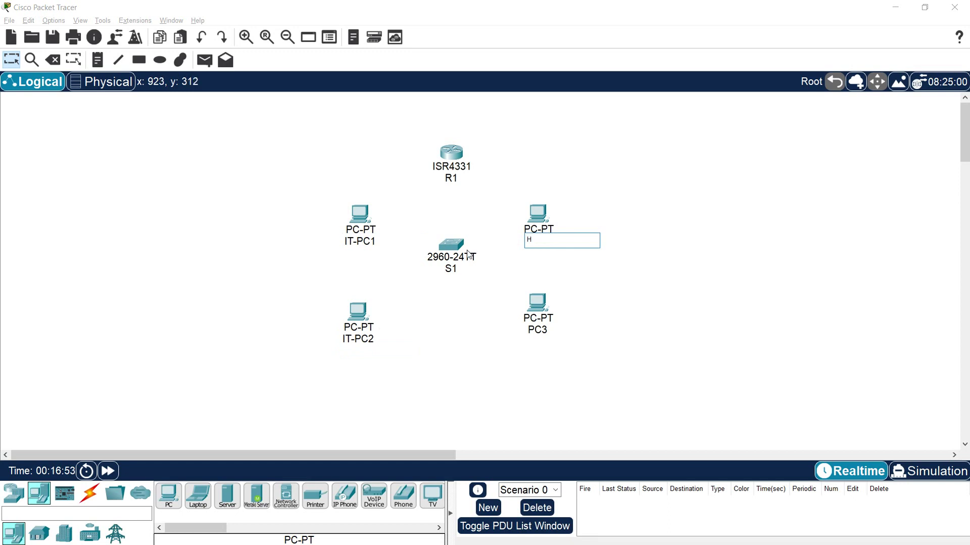
type("R-PC1")
key("ctrl+a")
key("ctrl+c")
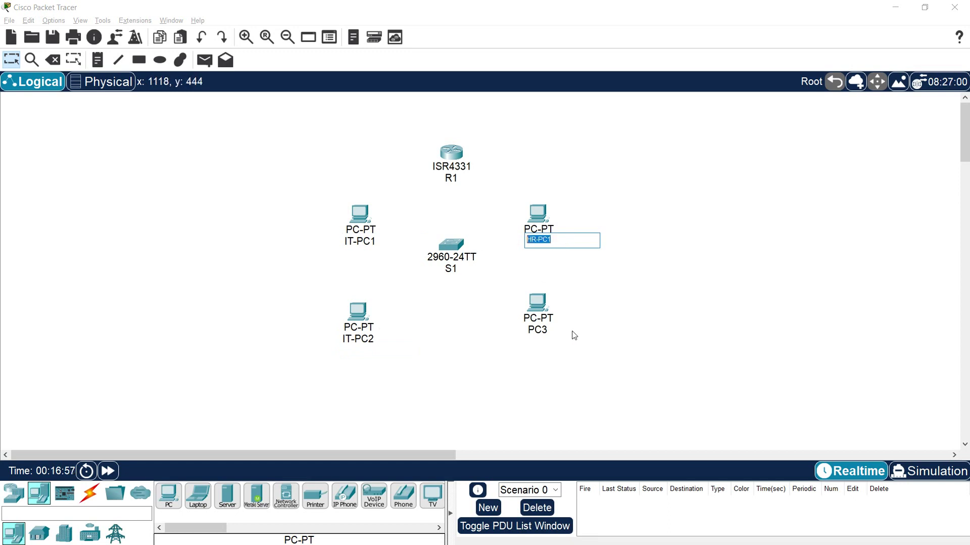
- Rename the lower-right PC HR-PC2, reusing the copied name
left_click(538, 330)
mouse_move(559, 331)
left_mouse_down()
mouse_move(498, 338)
mouse_move(544, 318)
mouse_move(548, 330)
mouse_move(543, 325)
left_mouse_up()
key("ctrl+v")
key("Return")
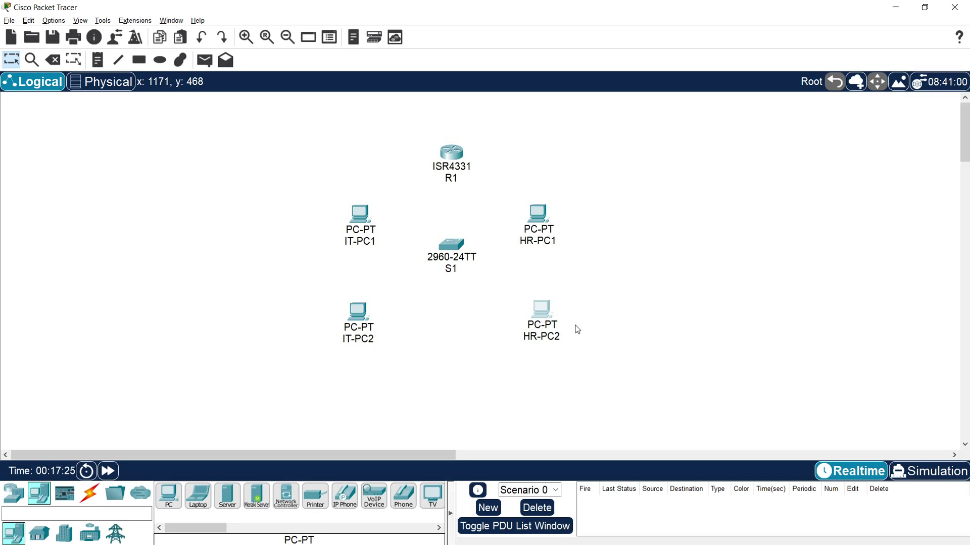
- Connect R1's GigabitEthernet0/0/1 to S1's GigabitEthernet0/1 with a copper straight-through cable
left_click(90, 493)
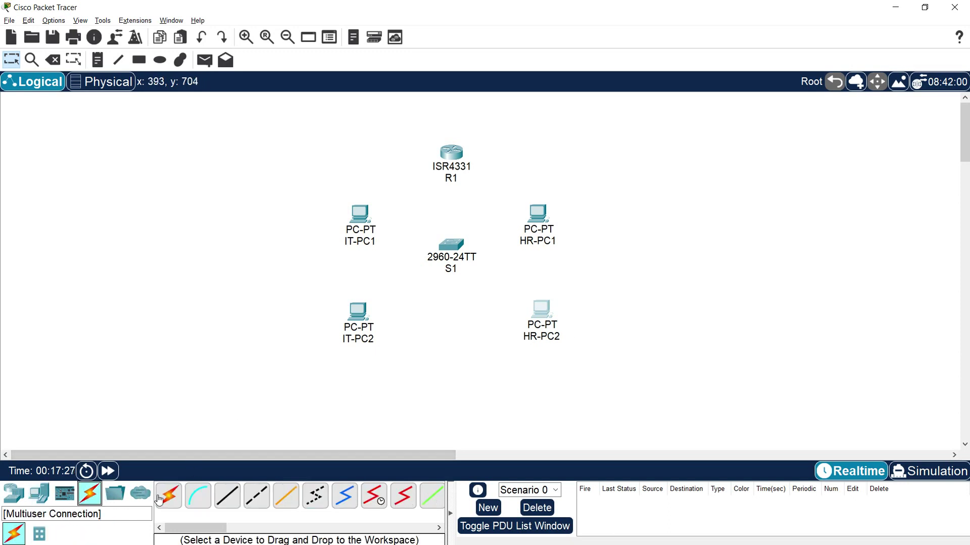
left_click(231, 503)
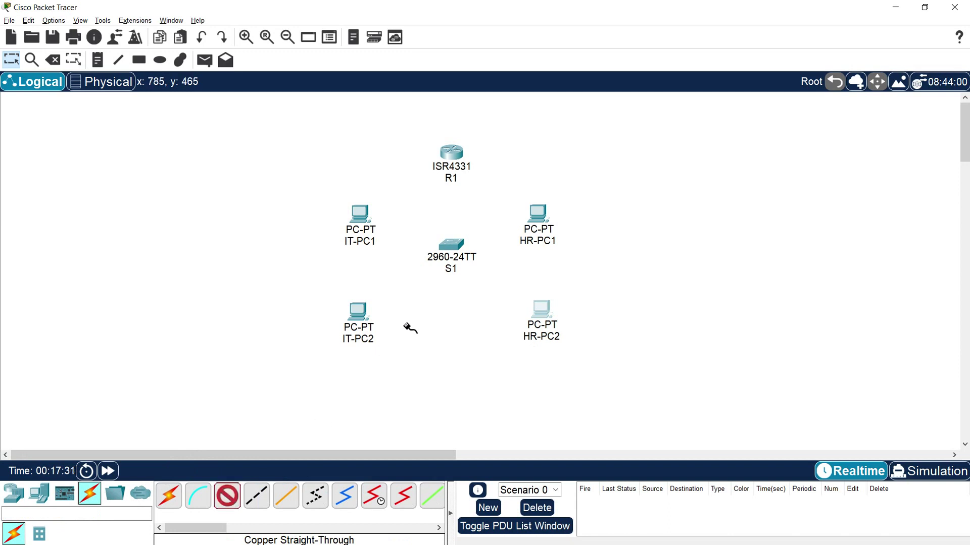
left_click(450, 153)
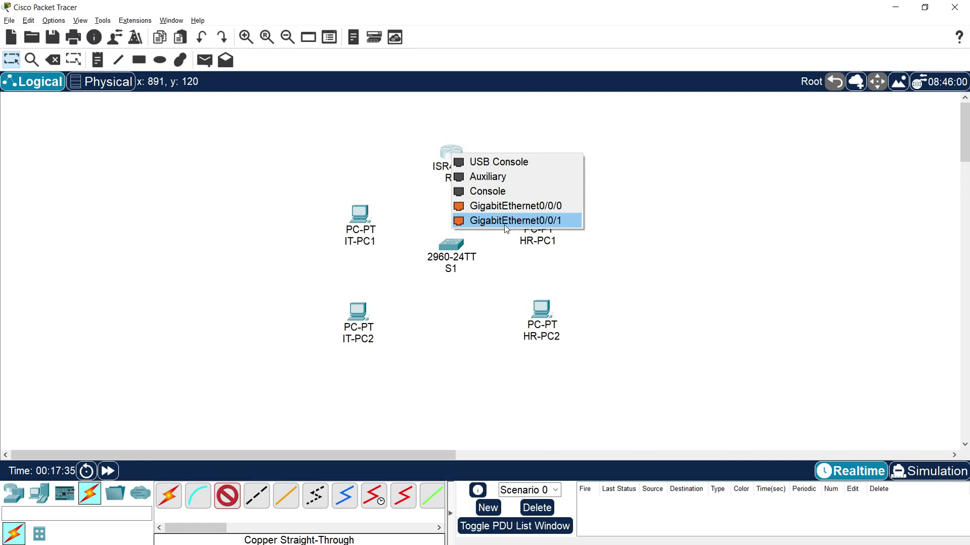
left_click(538, 222)
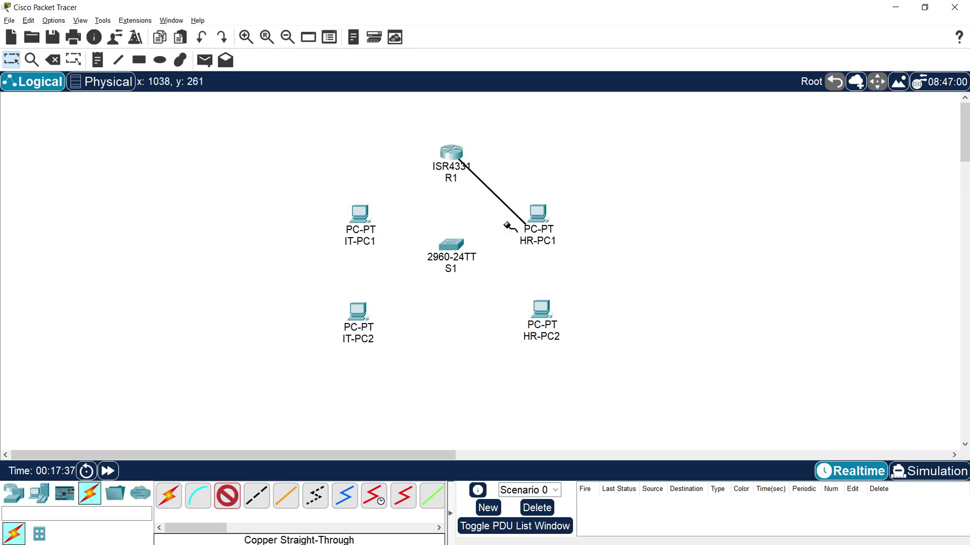
left_click(450, 246)
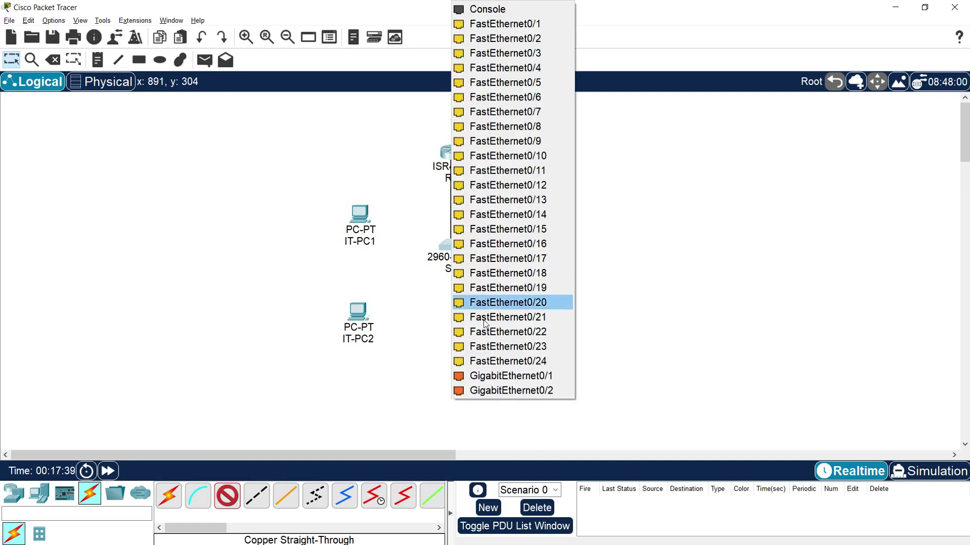
left_click(518, 381)
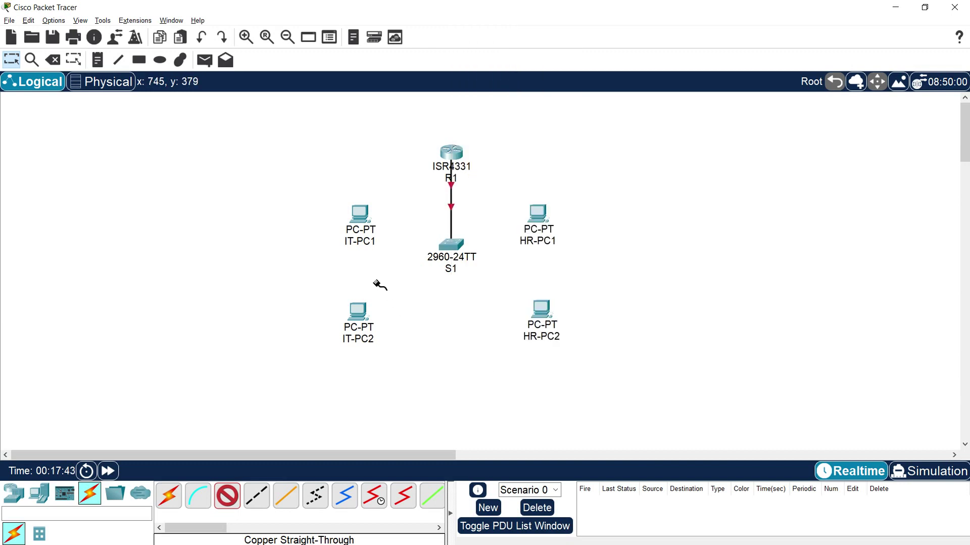
- Cable IT-PC1's FastEthernet0 to S1's FastEthernet0/1 with copper straight-through
left_click(362, 214)
left_click(408, 264)
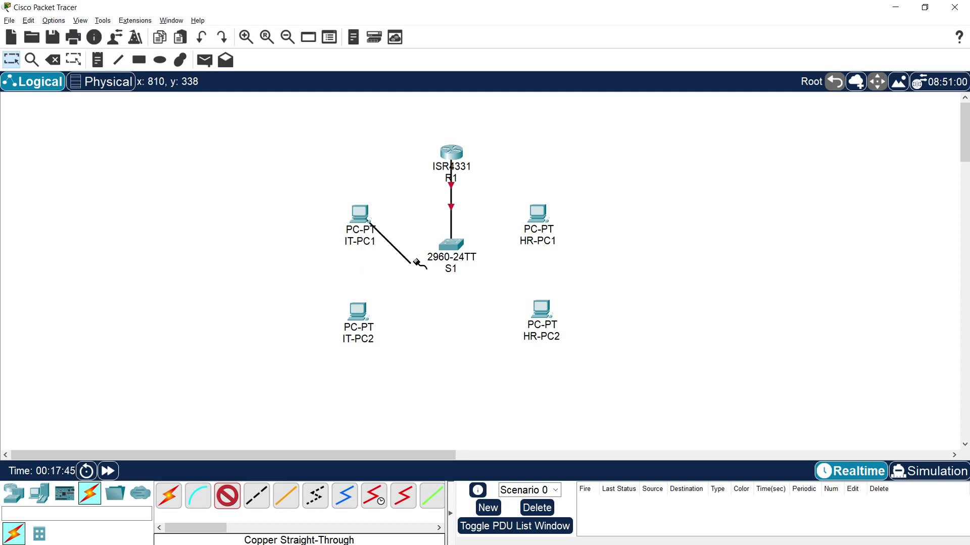
left_click(445, 244)
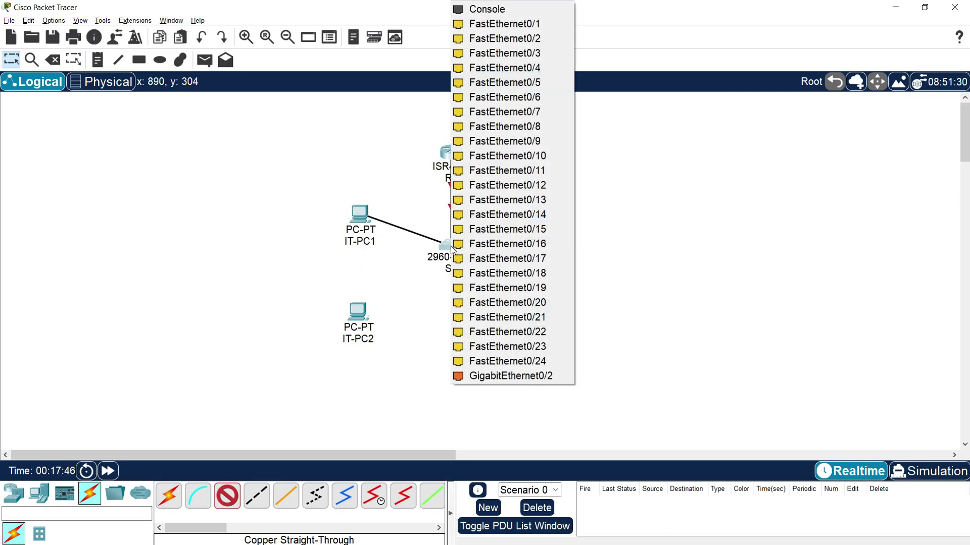
left_click(493, 25)
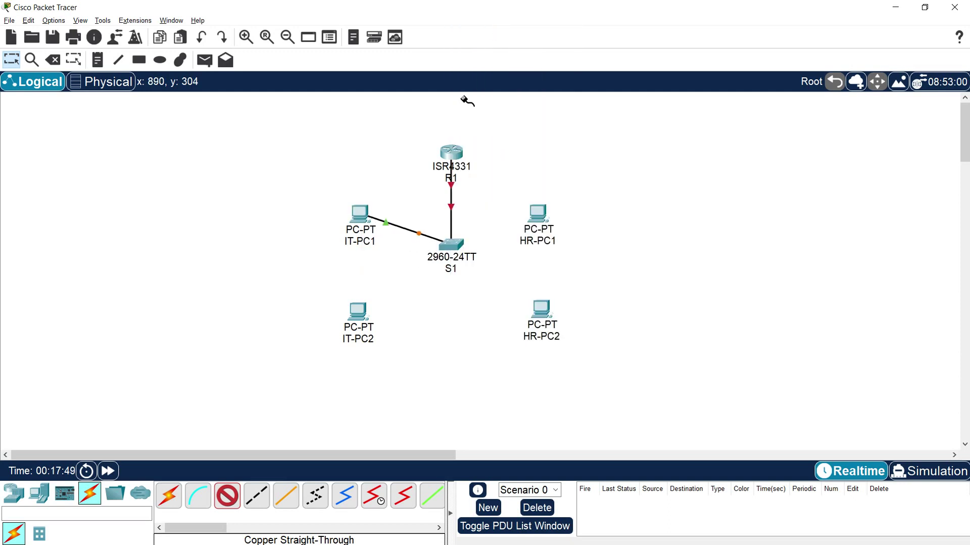
- Cable IT-PC2's FastEthernet0 to S1's FastEthernet0/2 with copper straight-through
left_click(362, 316)
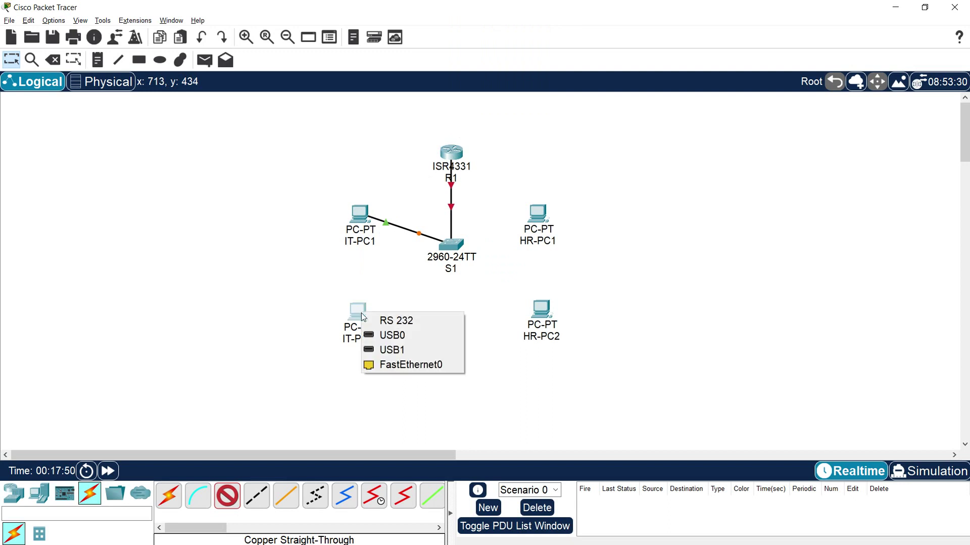
left_click(399, 365)
left_click(451, 248)
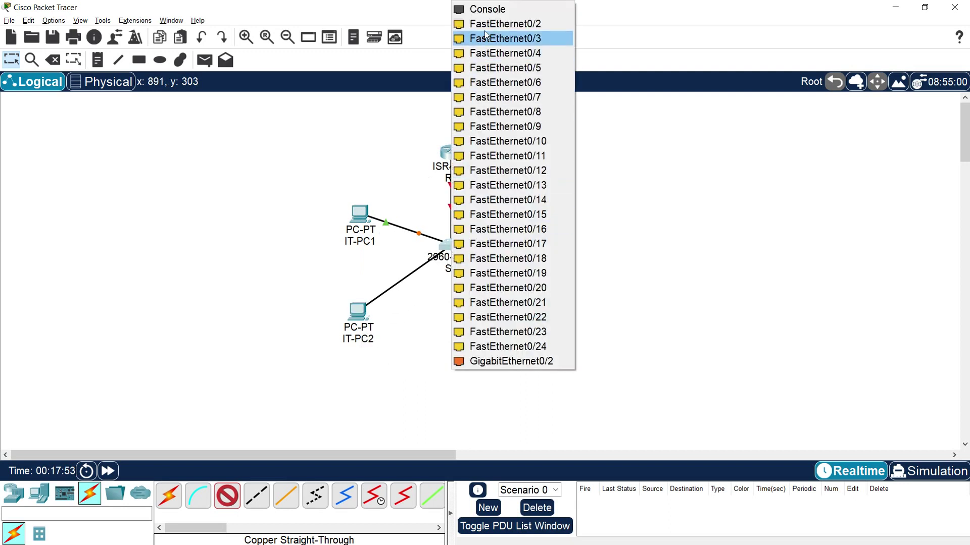
left_click(510, 23)
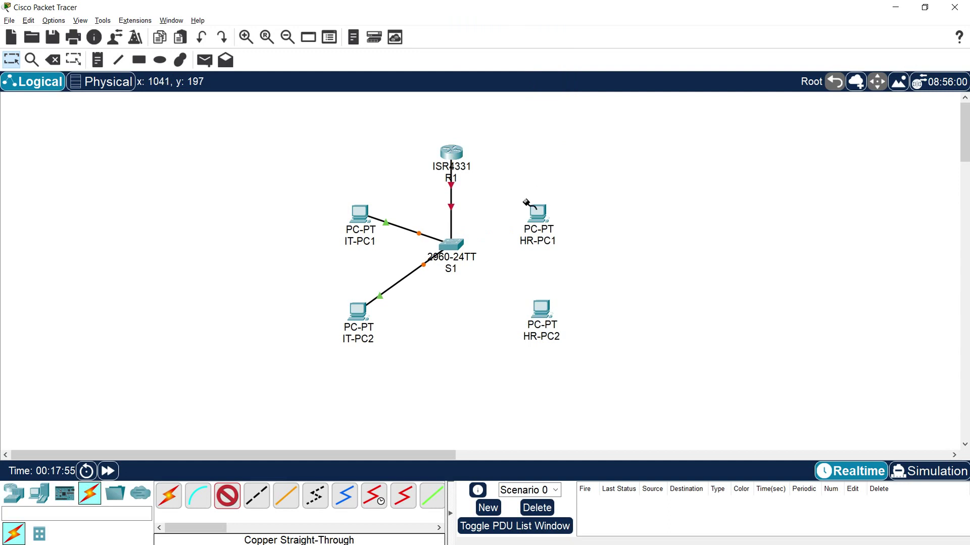
- Cable HR-PC1's FastEthernet0 to S1's FastEthernet0/7 with copper straight-through
left_click(539, 219)
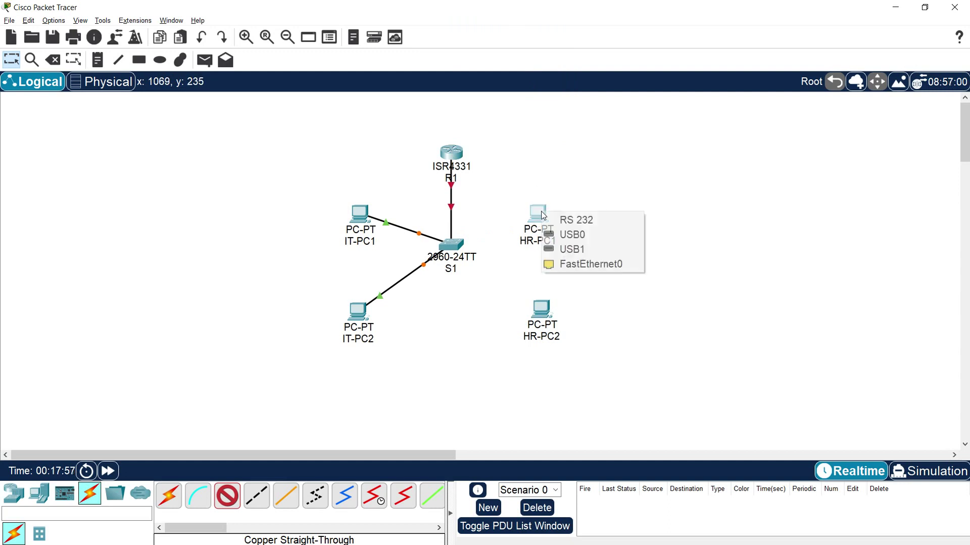
left_click(581, 263)
left_click(457, 244)
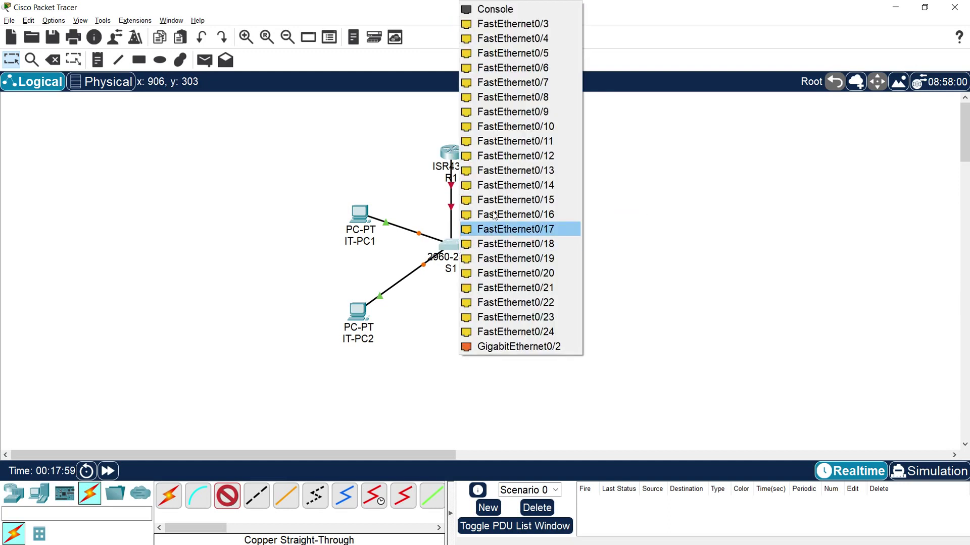
left_click(522, 87)
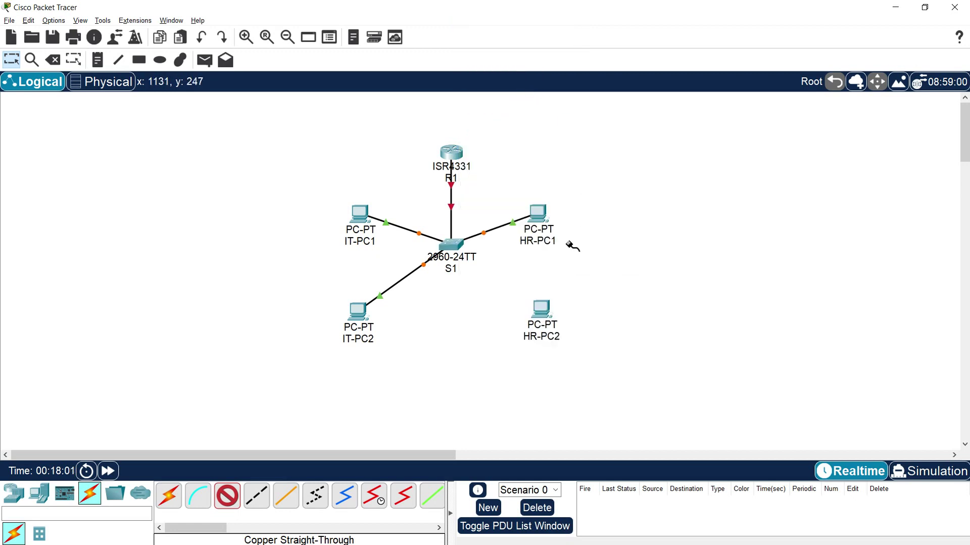
- Cable HR-PC2's FastEthernet0 to S1's FastEthernet0/8 with copper straight-through
left_click(541, 309)
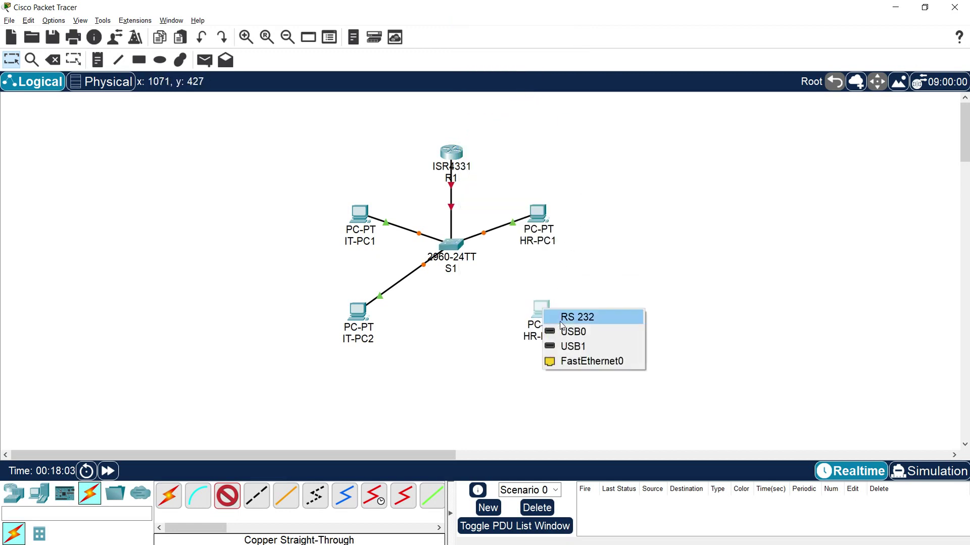
left_click(589, 362)
left_click(456, 248)
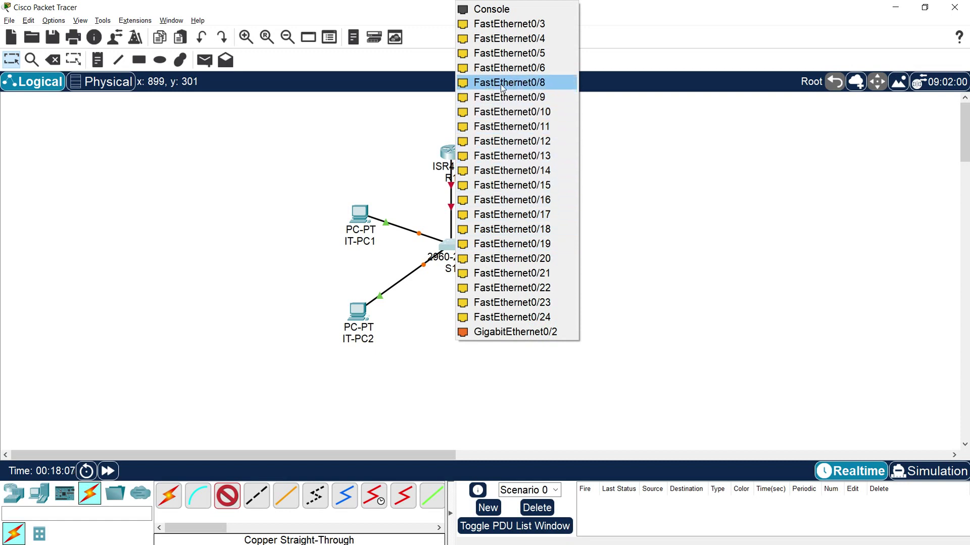
left_click(532, 88)
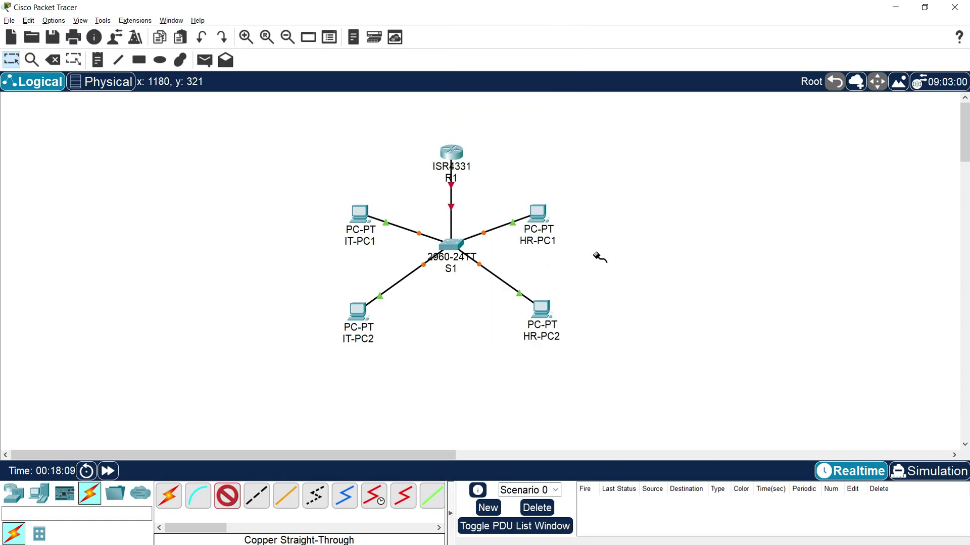
- Move HR-PC1, HR-PC2 and IT-PC1 closer to switch S1 to tighten the topology layout
left_click_drag(538, 214, 524, 210)
left_click_drag(542, 309, 520, 287)
left_click_drag(357, 214, 373, 214)
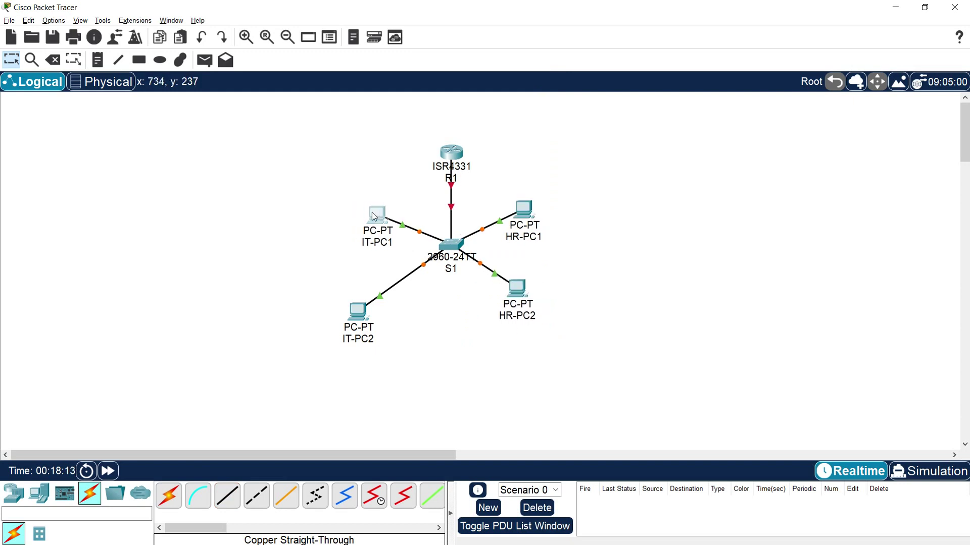
- Move IT-PC2 closer to switch S1 and fine-tune IT-PC1's position to even out the topology layout
left_click_drag(361, 315, 383, 293)
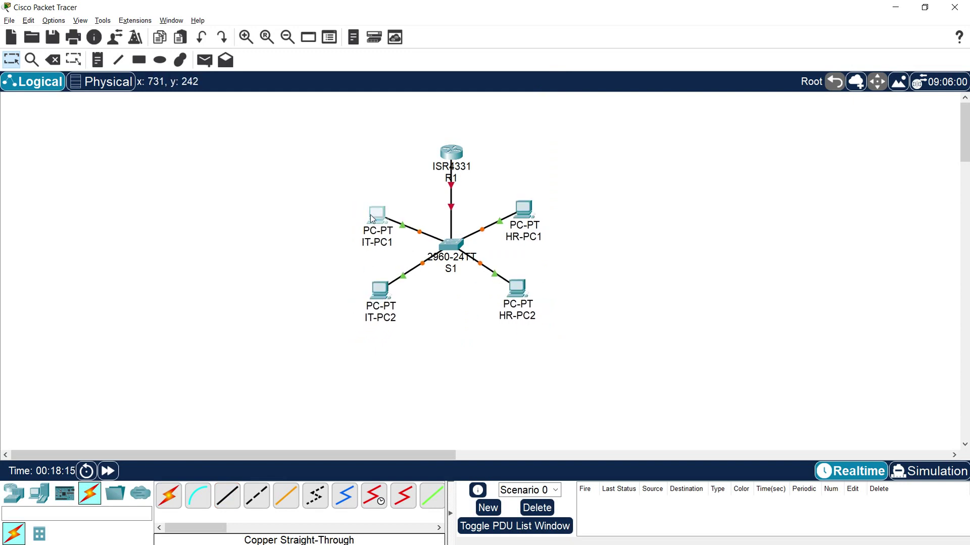
left_click_drag(377, 215, 376, 208)
mouse_move(379, 295)
left_mouse_down()
mouse_move(381, 304)
mouse_move(383, 296)
left_mouse_up()
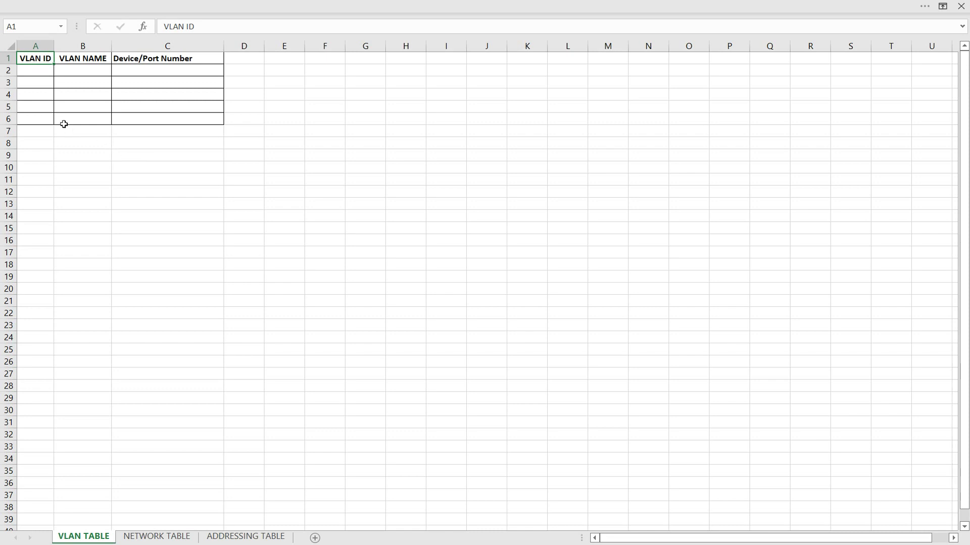
- Switch to the Excel workbook and list VLAN IDs 2, 3, 15, 20 and 21 in A2:A6 of the VLAN TABLE sheet
left_click(39, 71)
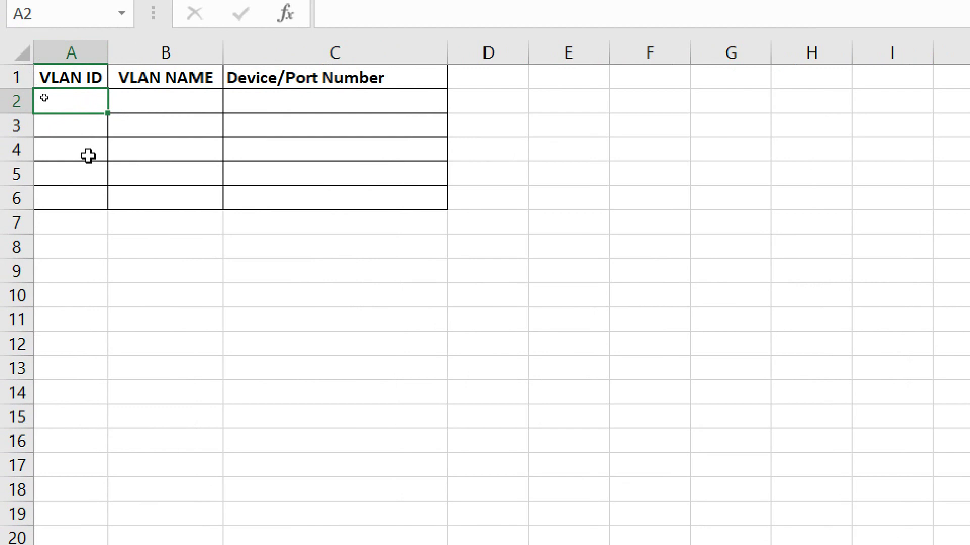
type("2")
key("Return")
type("3")
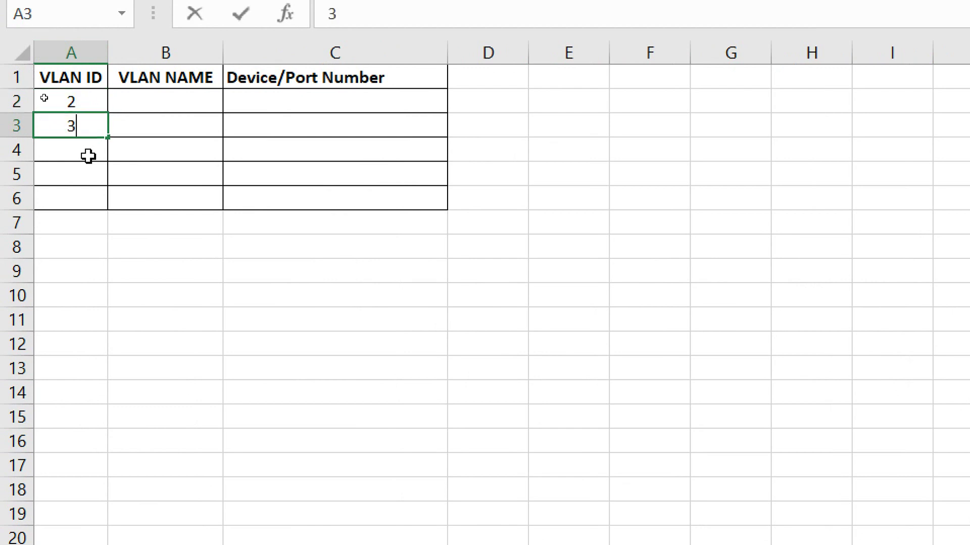
key("Return")
type("15")
key("Return")
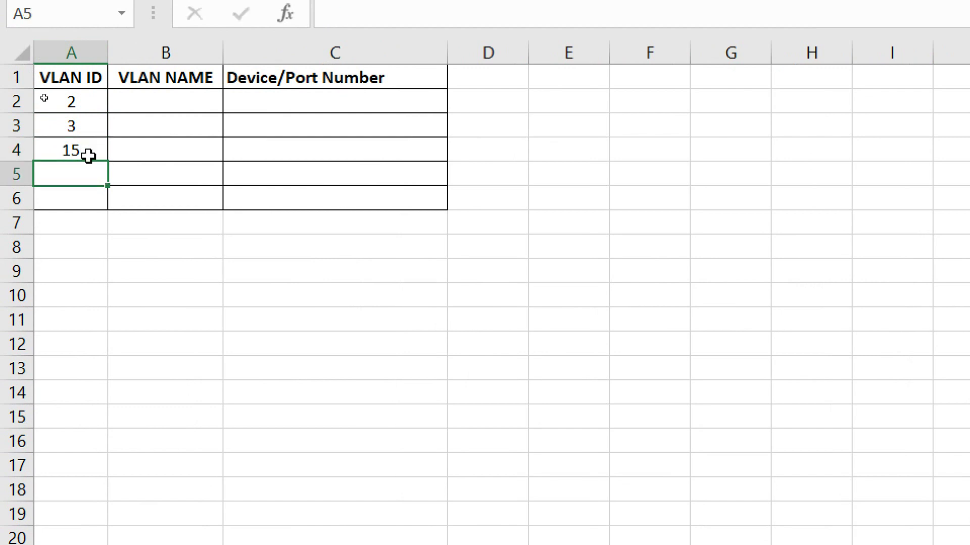
type("20")
key("Return")
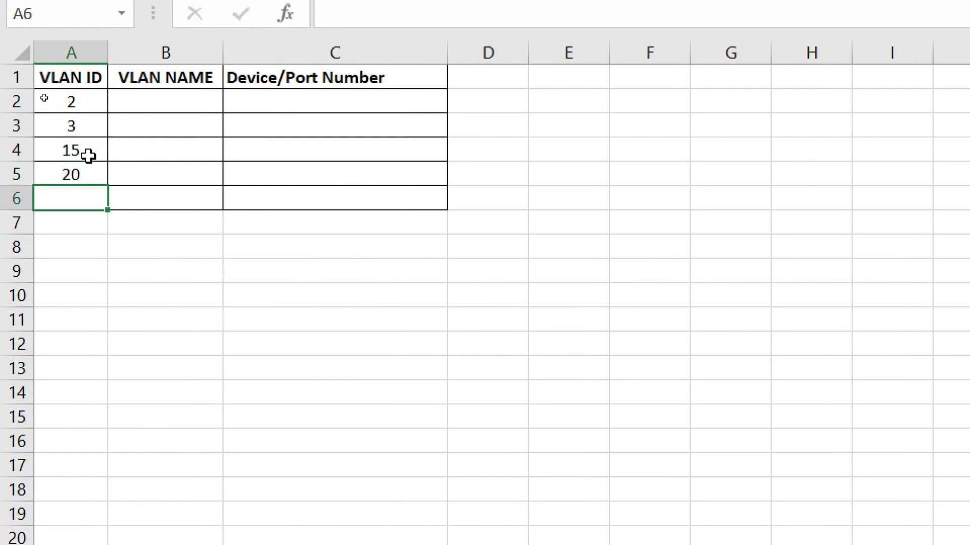
type("21")
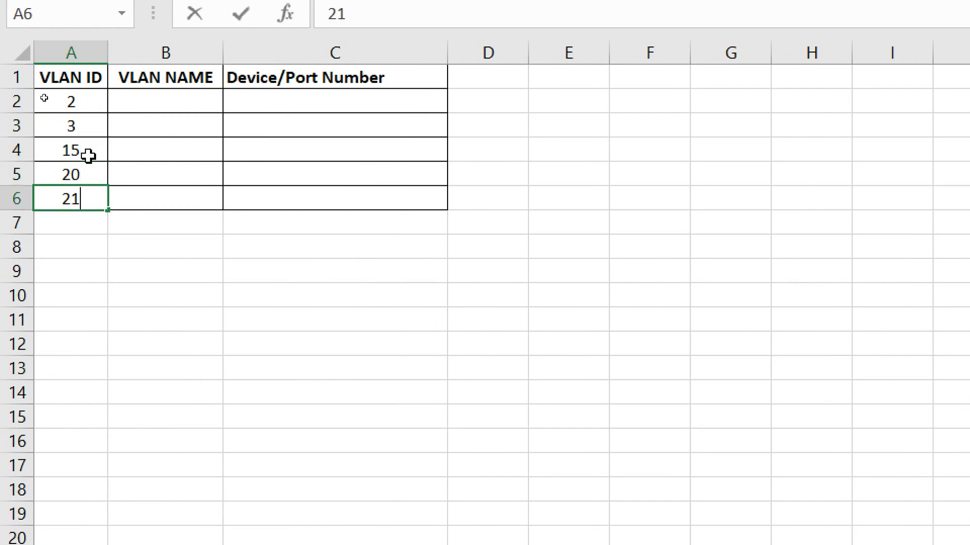
- Name the five VLANs IT, HR, Management, Native and Unused, in that order, in B2:B6
left_click(179, 93)
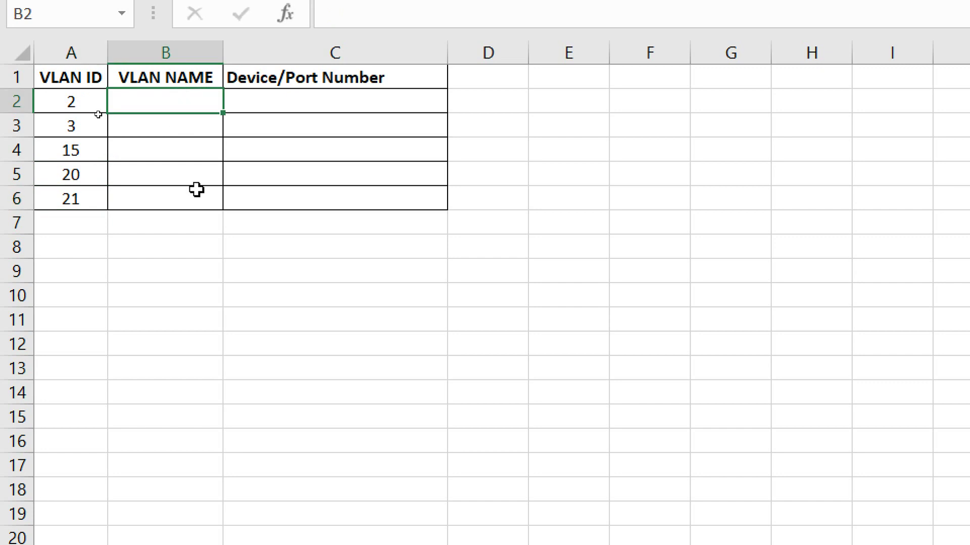
type("IT")
key("Return")
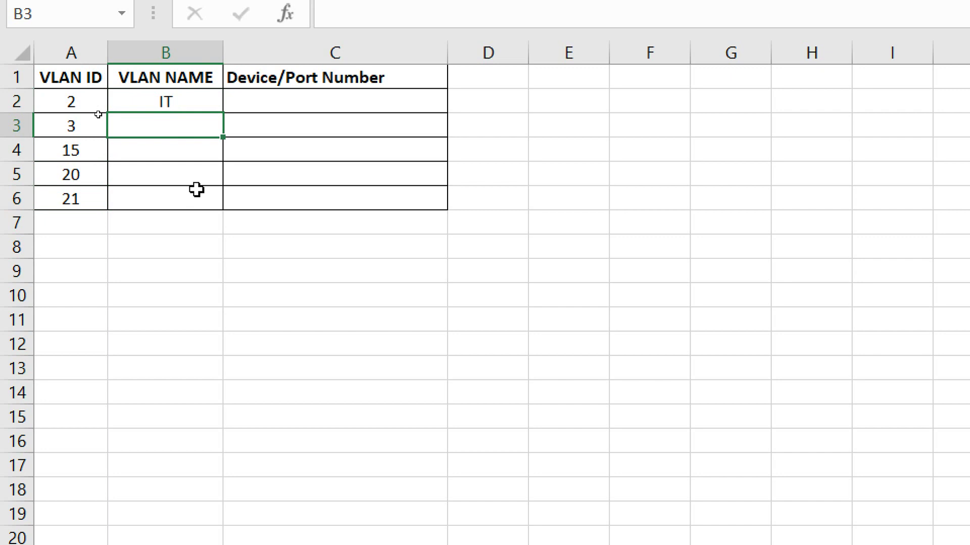
type("HR")
key("Return")
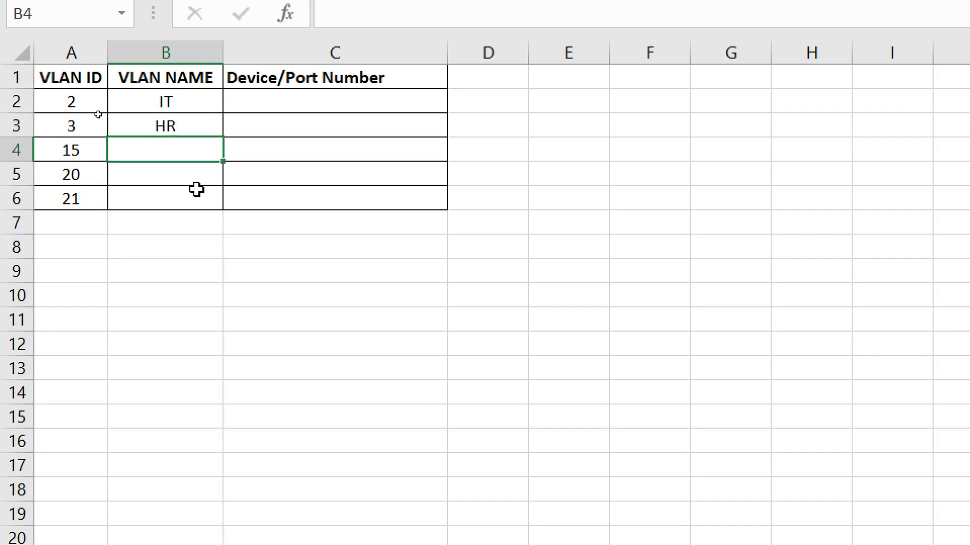
type("Management")
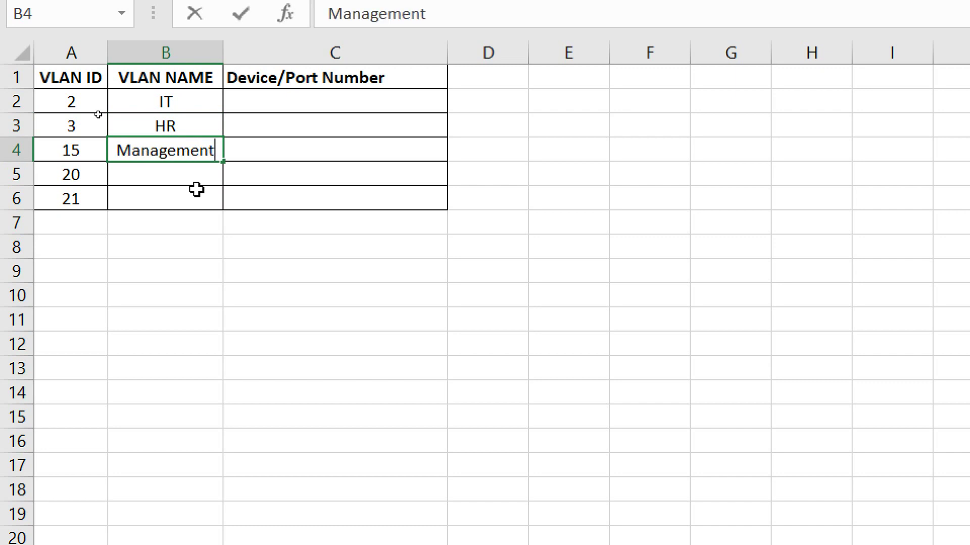
key("Return")
type("Native")
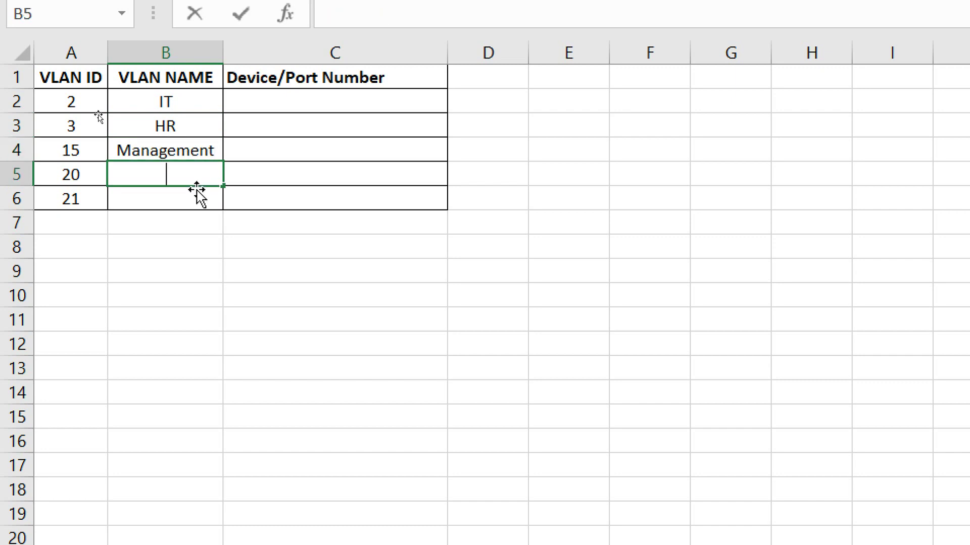
key("Return")
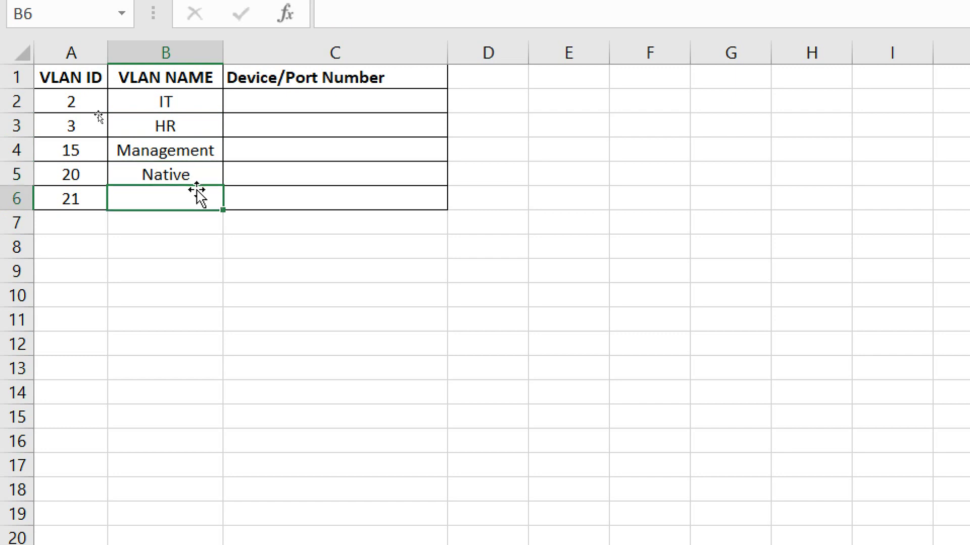
type("Unused")
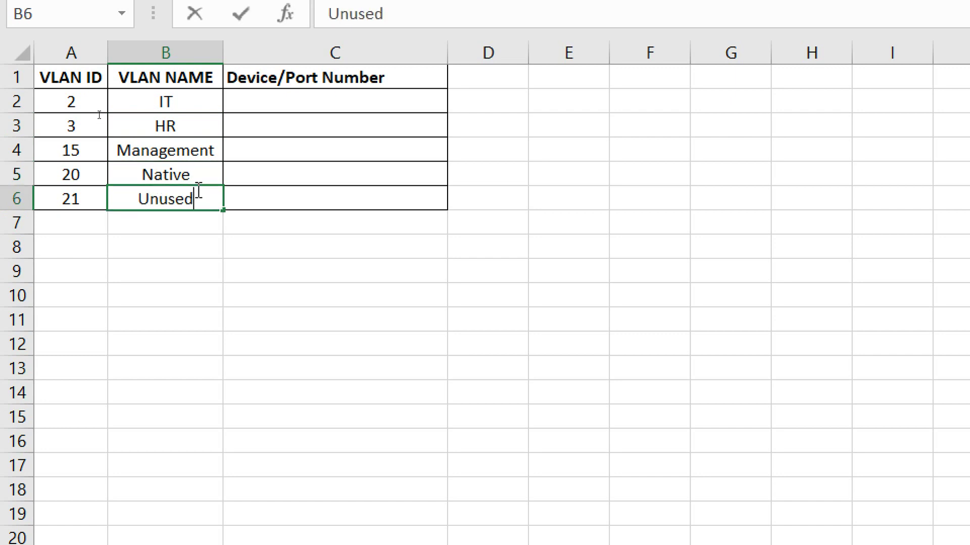
key("Return")
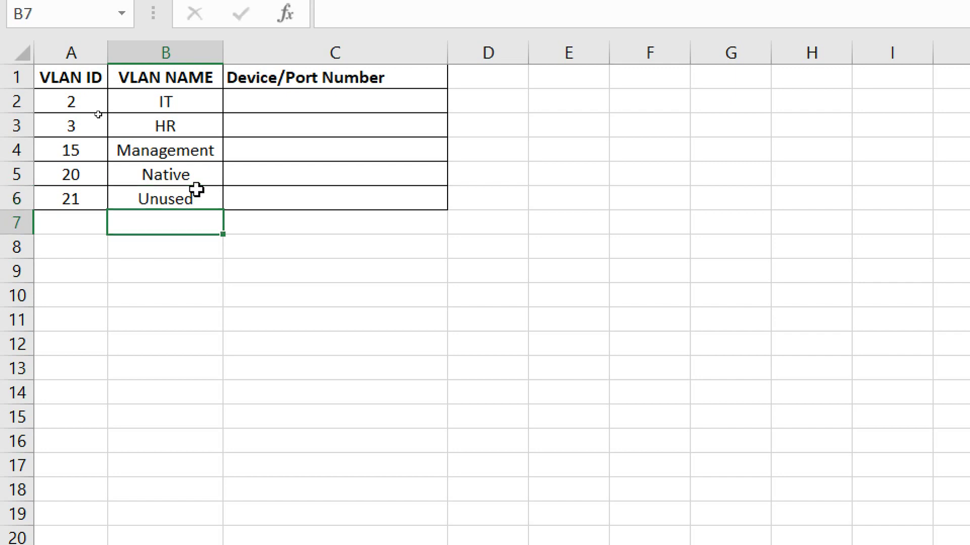
- Enter the port ranges S1: Fa0/1-6 for the IT VLAN and S1: Fa0/7-12 for the HR VLAN
left_click(263, 101)
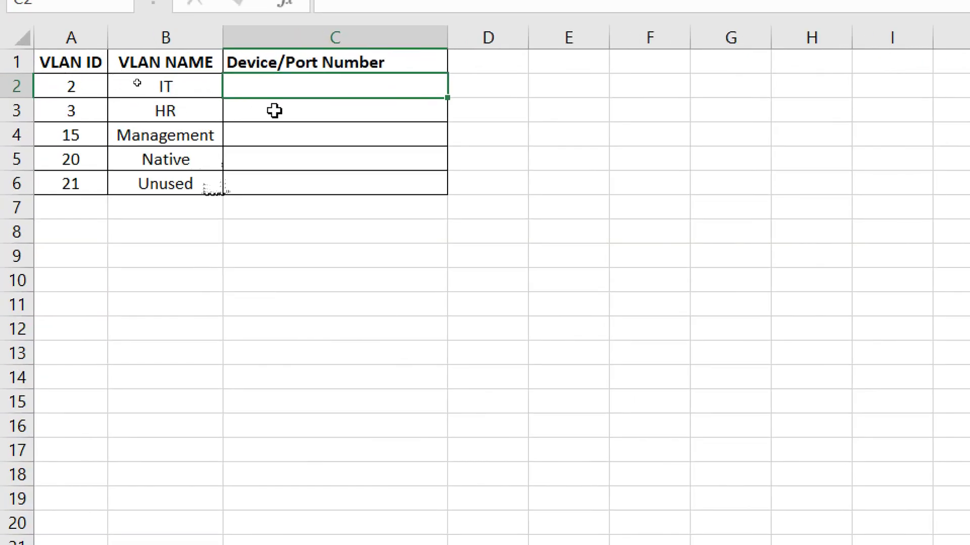
type("S1: Fa")
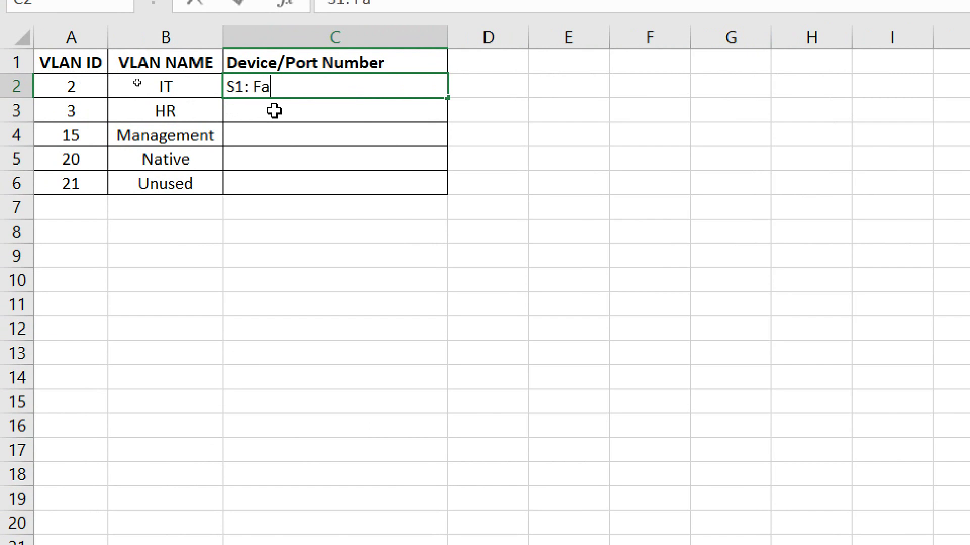
type("0/1-6")
key("Return")
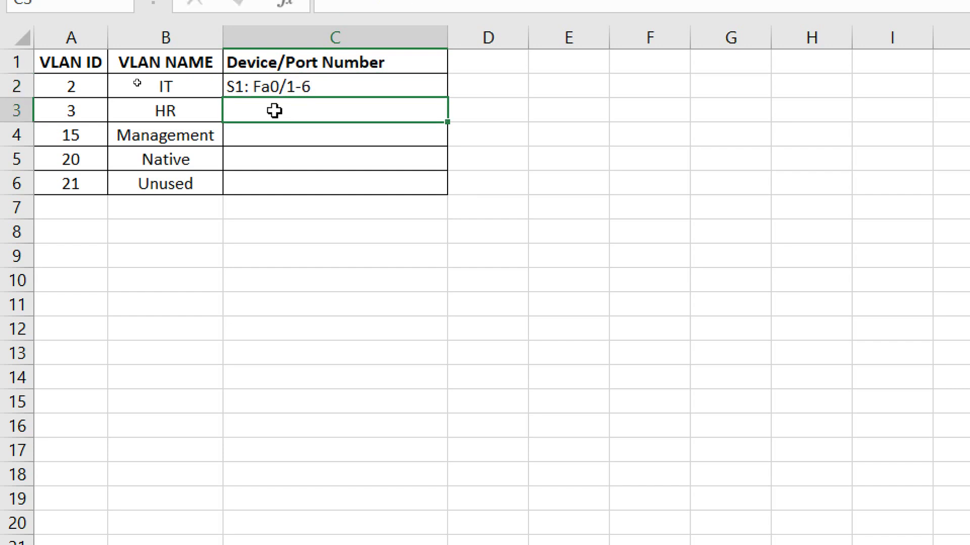
type("Sa")
key("BackSpace")
type("1: ")
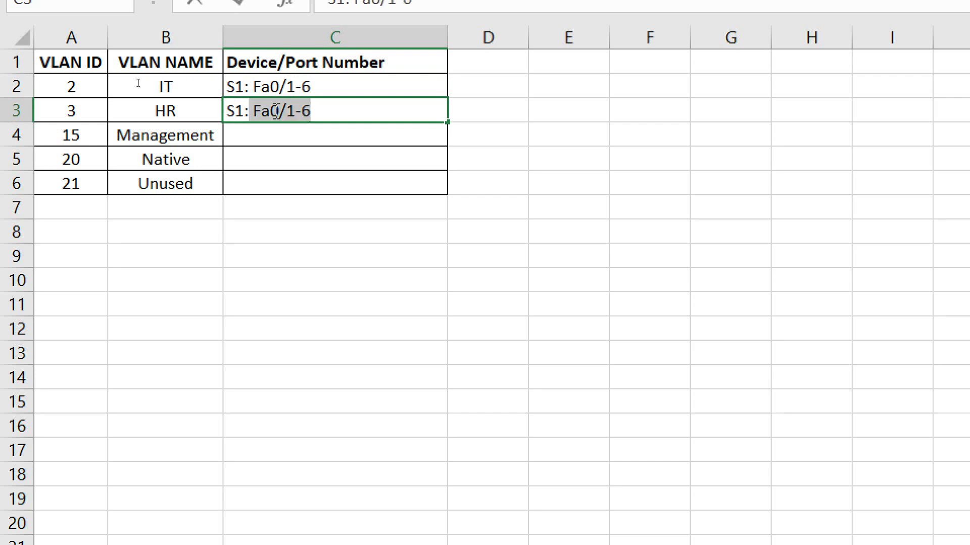
type("Fa0/7-12")
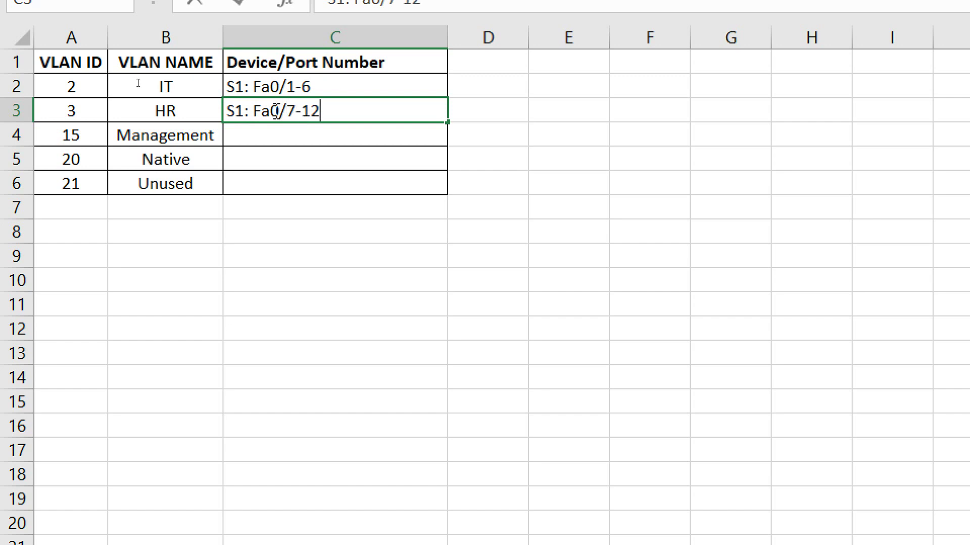
key("Return")
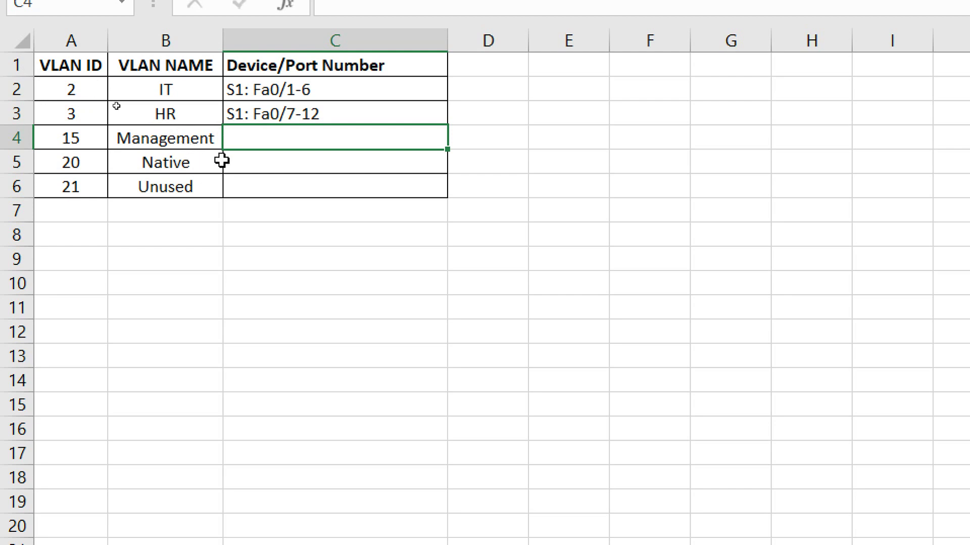
- Enter G0/1 as the port of the Native VLAN, leaving the Management VLAN's port cell blank
left_click(247, 161)
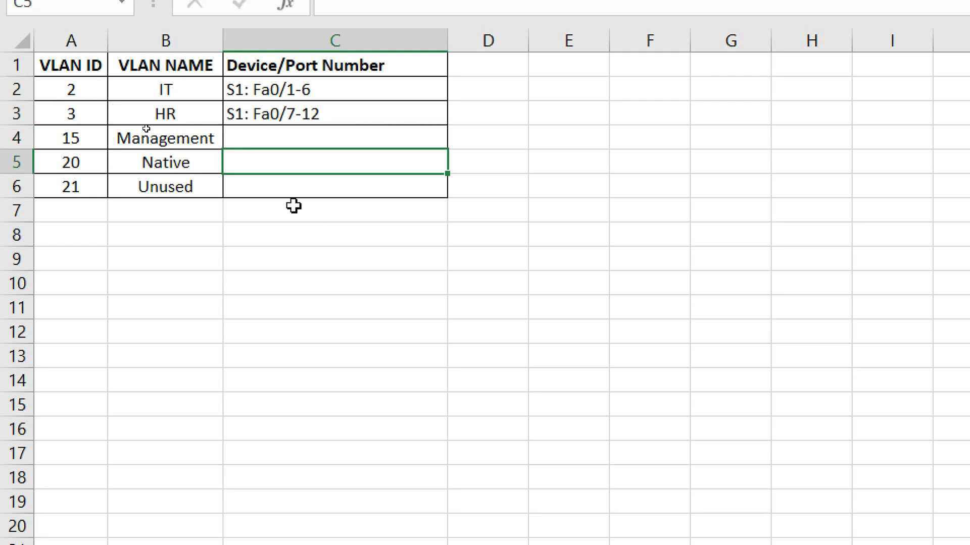
type("G0/1")
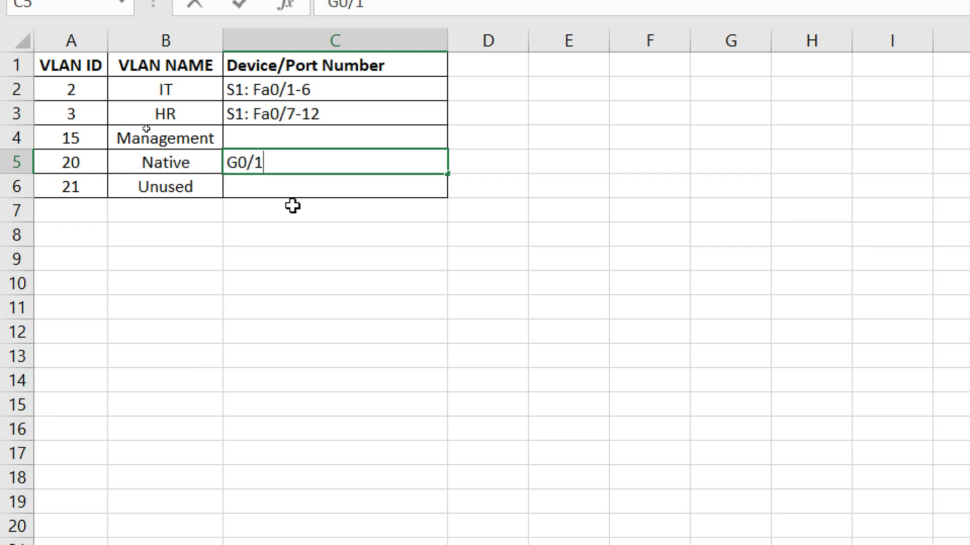
key("Return")
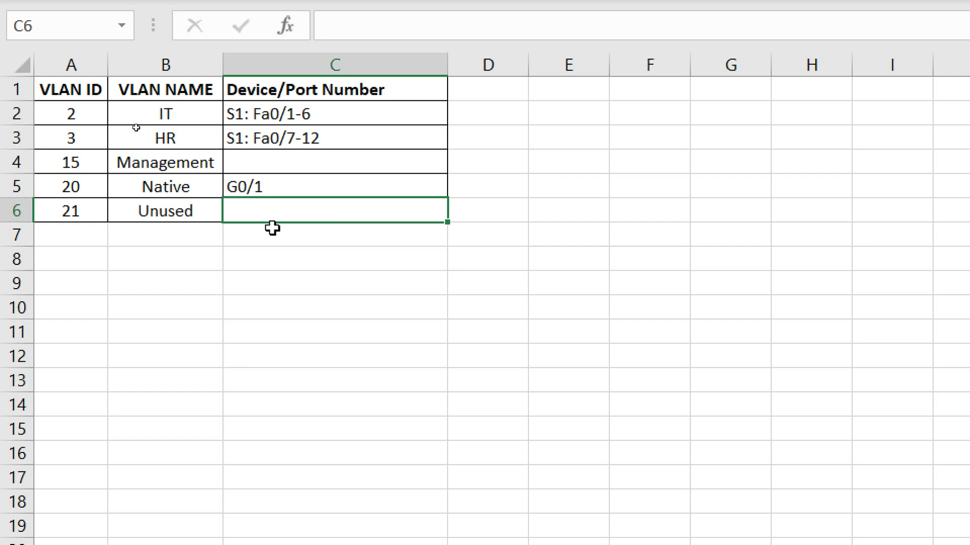
- Enter S1: Fa0/13-24, G0/2 as the ports of the Unused VLAN
type("S1: ")
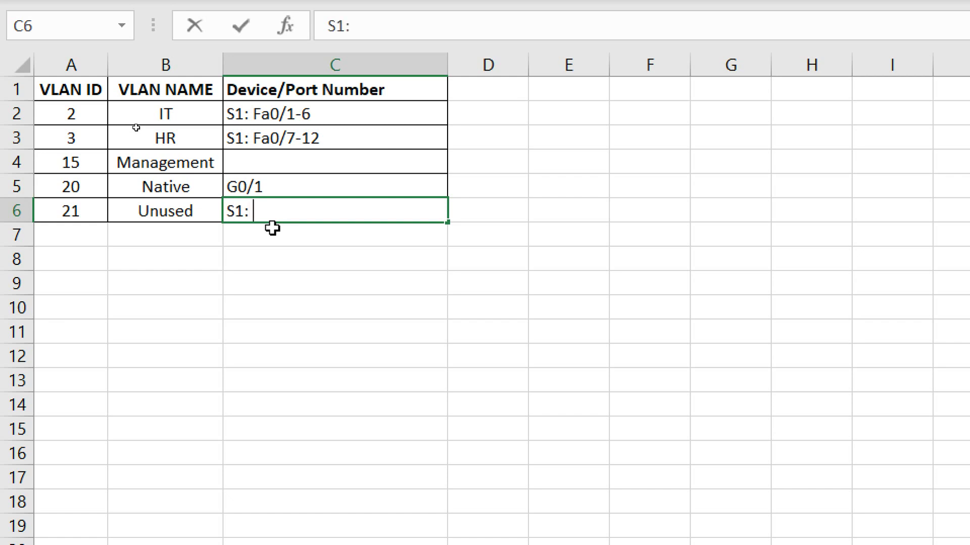
type("Fa0/")
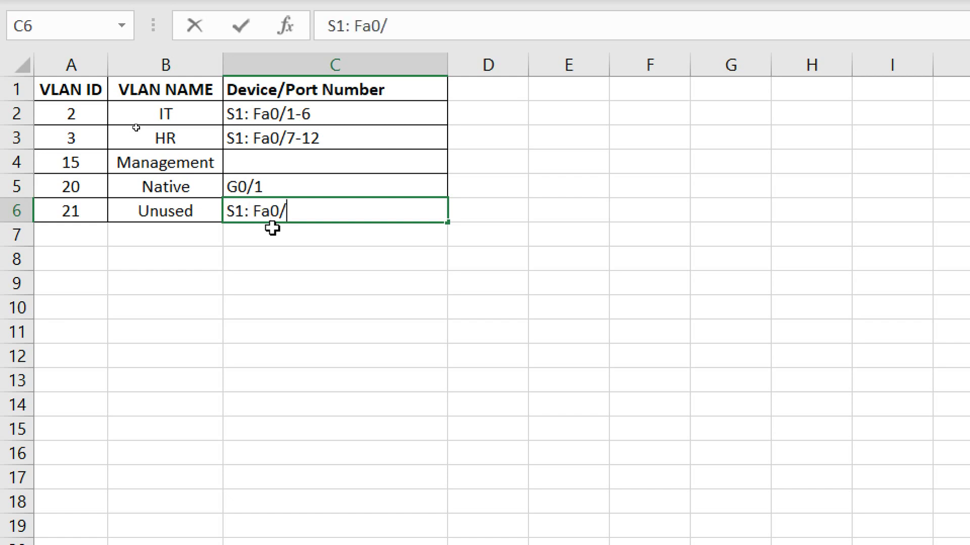
type("13")
type("-24,g0")
key("BackSpace")
key("BackSpace")
type("G0/2")
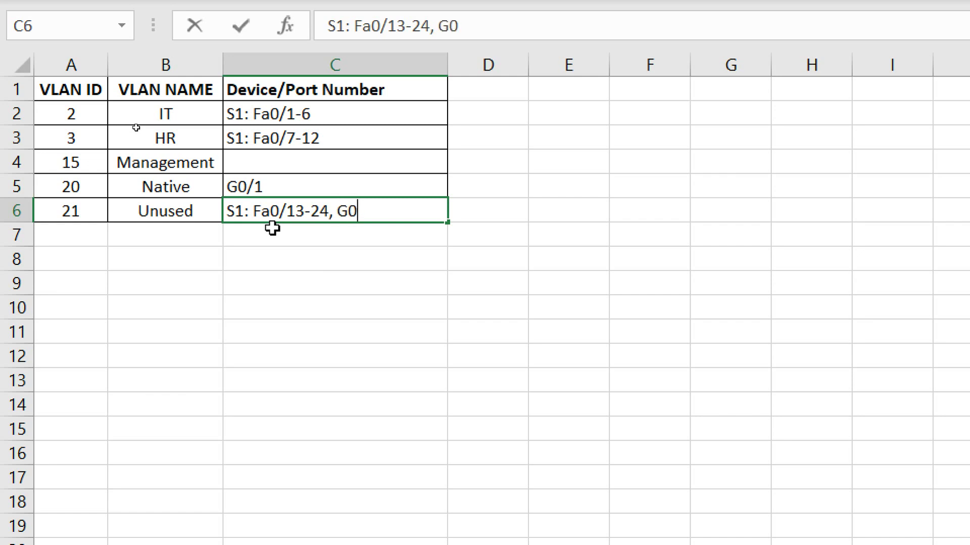
key("Return")
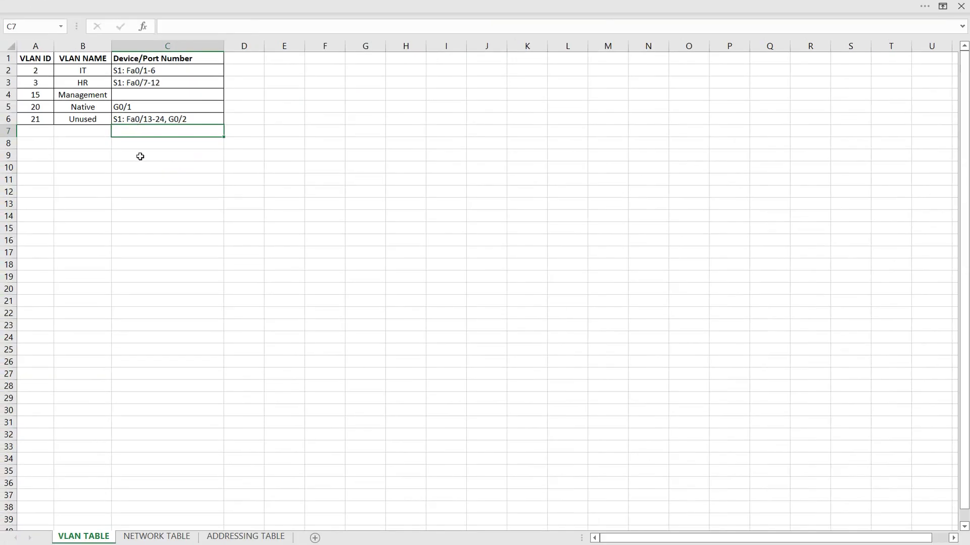
- List VLAN IDs 2, 3 and 15 in A2:A4 of the NETWORK TABLE sheet
key("ctrl+Page_Down")
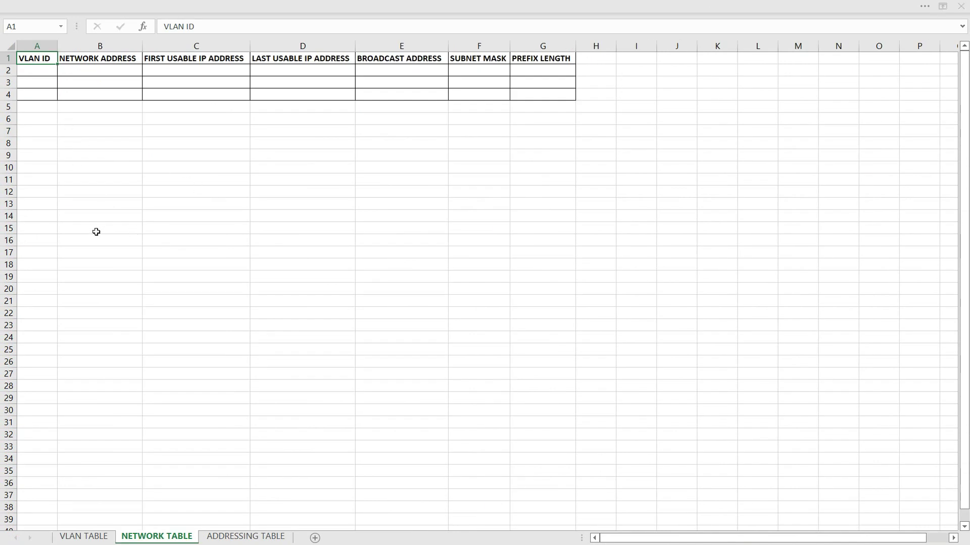
left_click(32, 74)
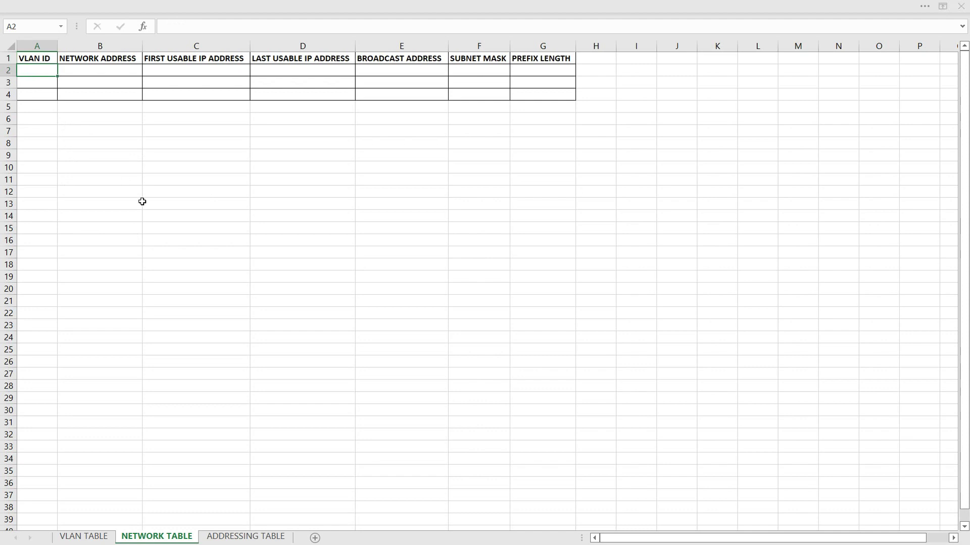
type("2")
key("Return")
type("3")
key("Return")
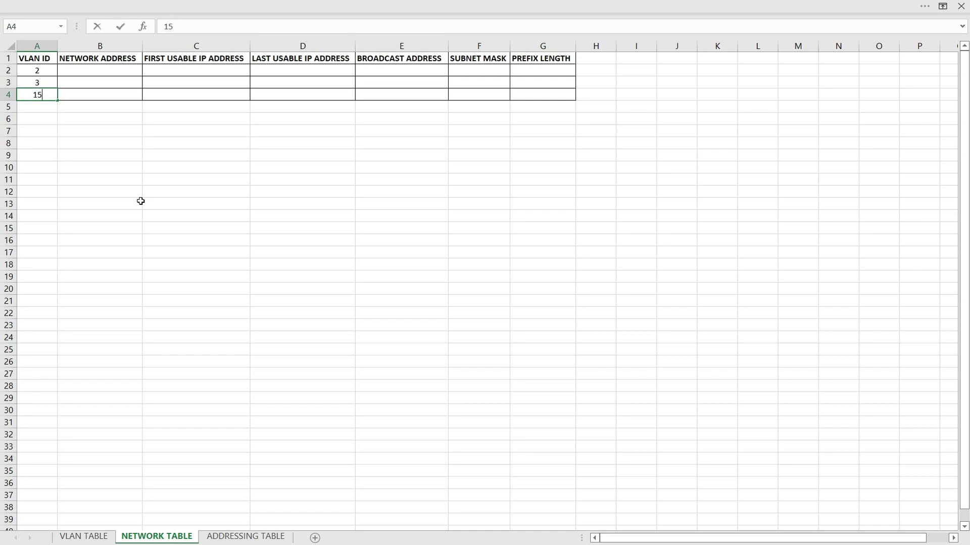
key("Return")
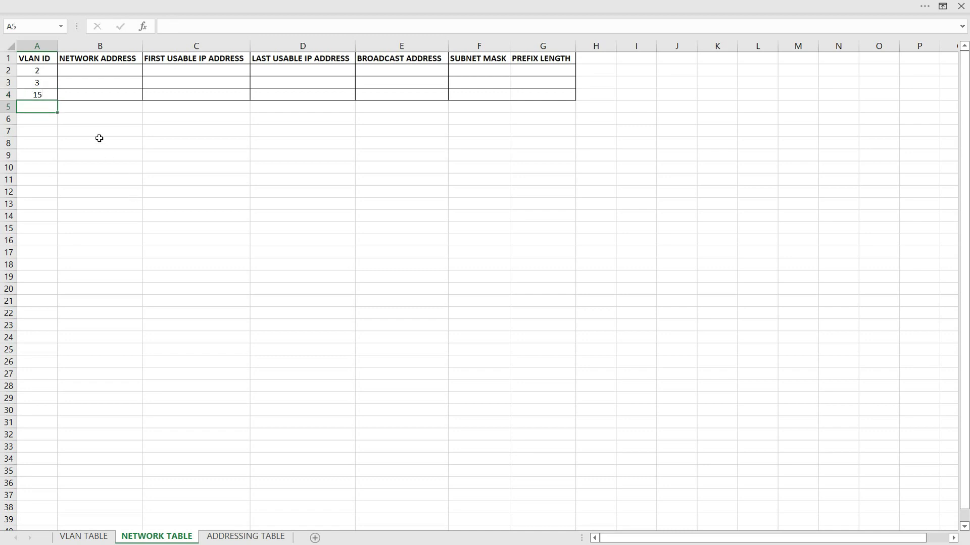
- Enter 192.168.2.0 as the network address for VLAN 2
left_click(80, 74)
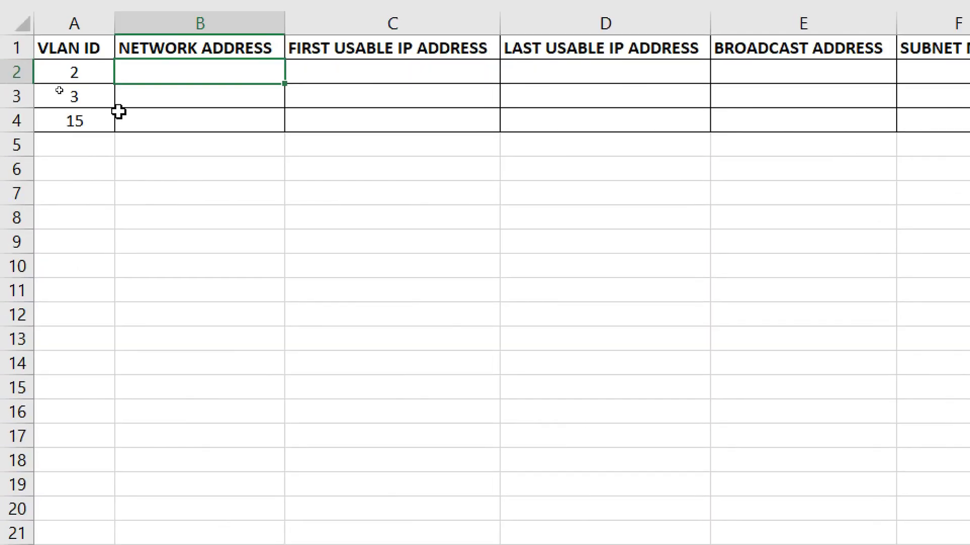
type("192.168.2.0")
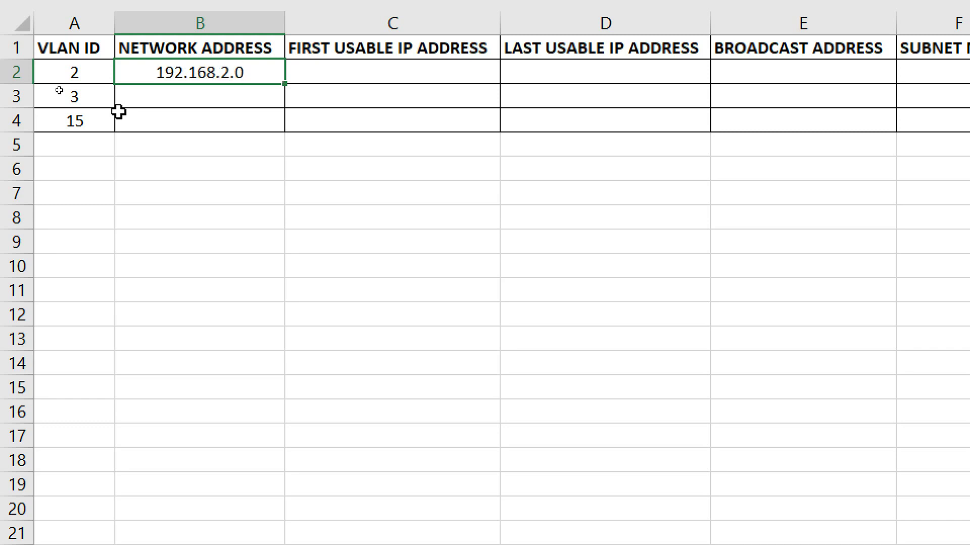
key("Tab")
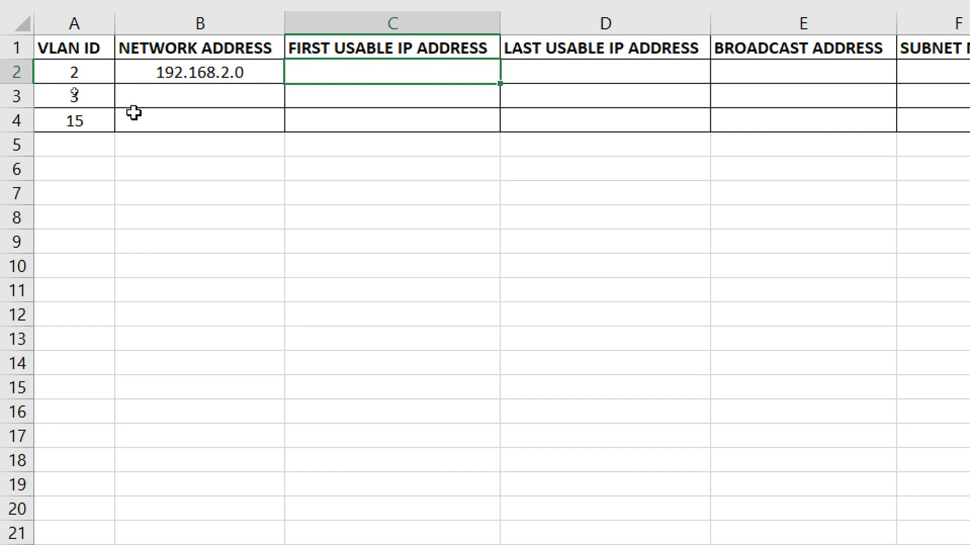
- Enter 192.168.2.1 as the first usable IP address of VLAN 2
type("192")
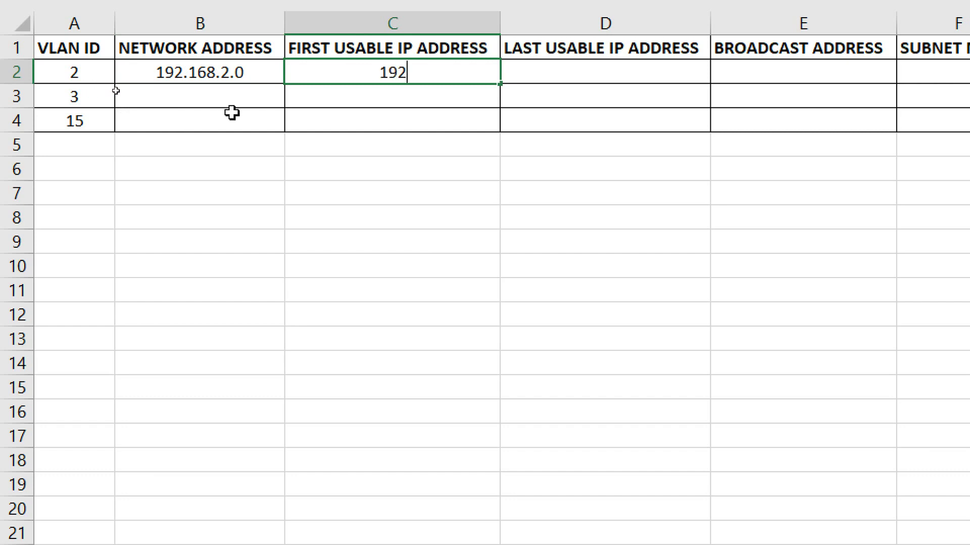
type(".168.")
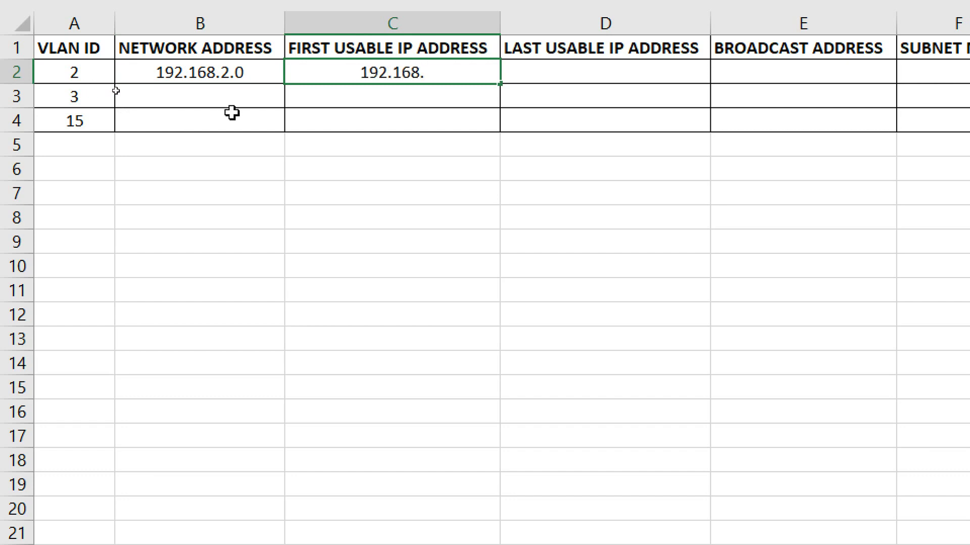
type("2.1")
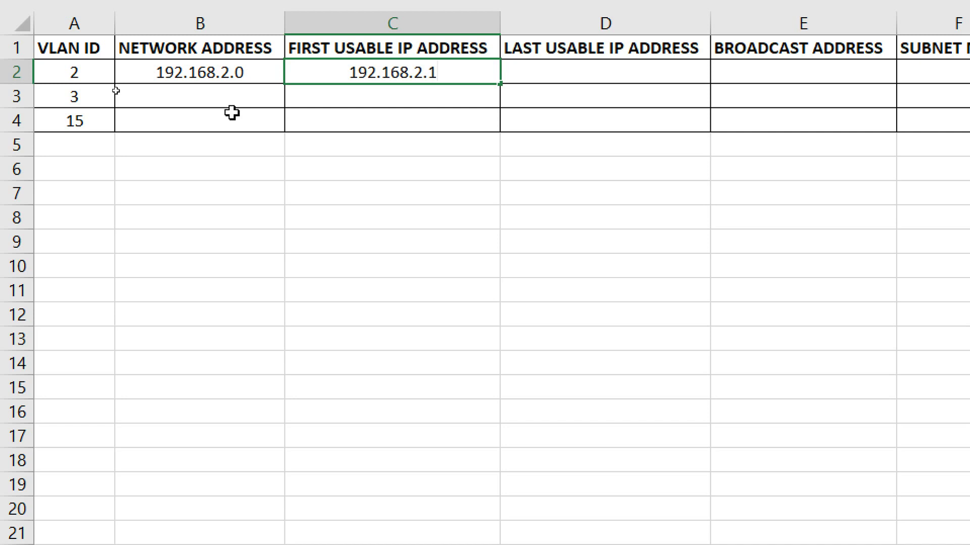
key("Tab")
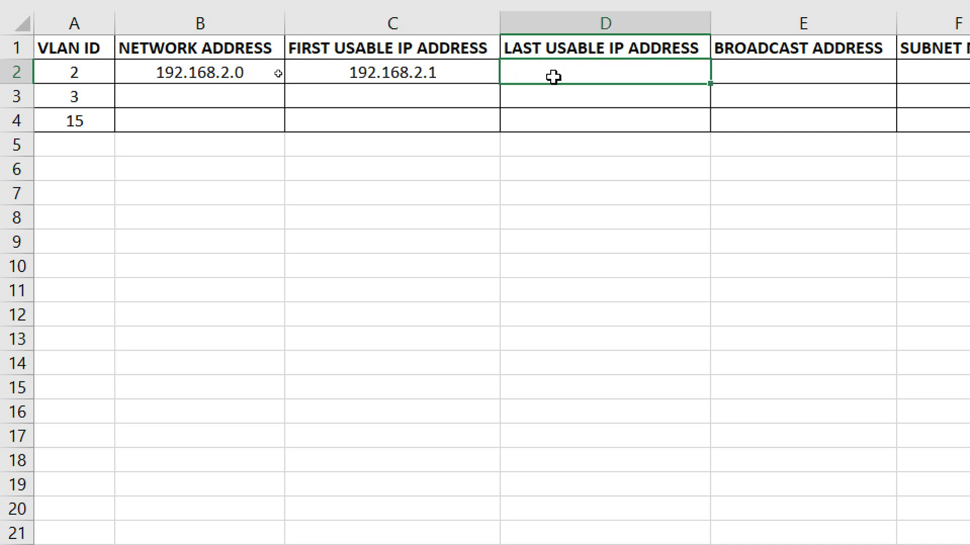
- Enter 192.168.2.254 as VLAN 2's last usable IP address and 192.168.2.255 as its broadcast address
type("192.168.")
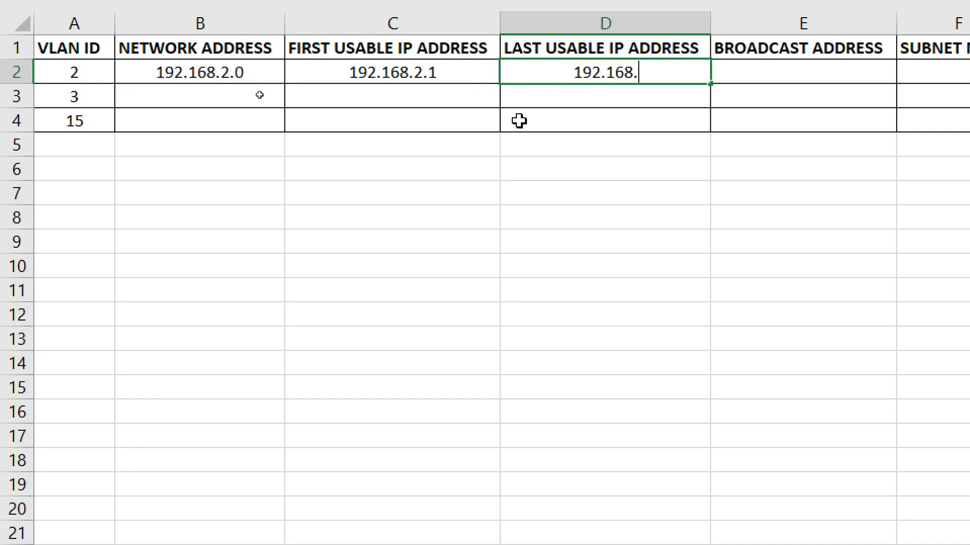
type("2.")
type("2")
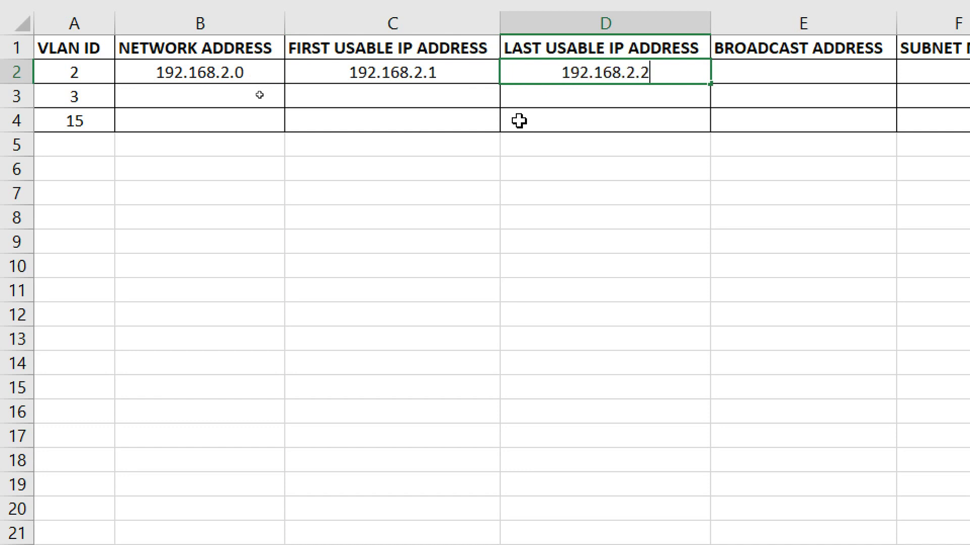
type("54")
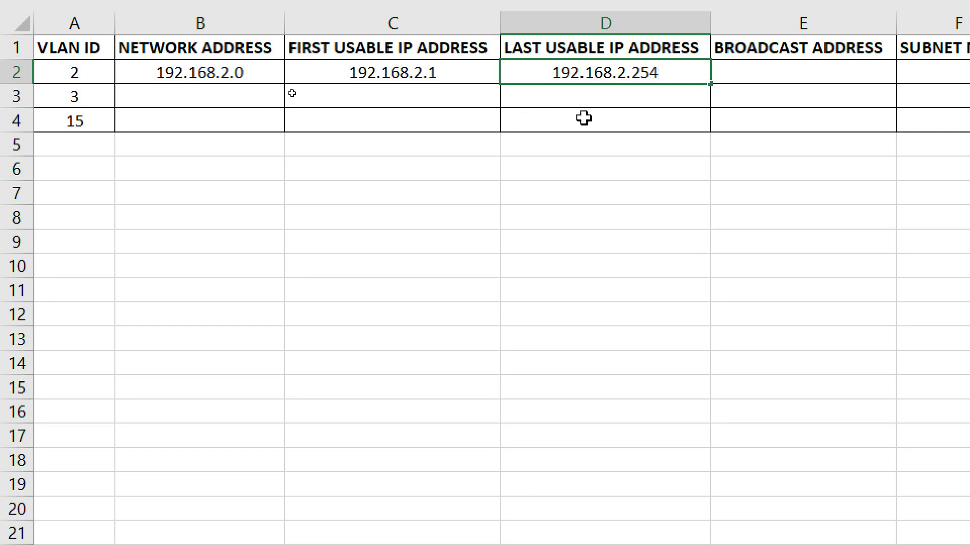
key("Tab")
type("192.168.")
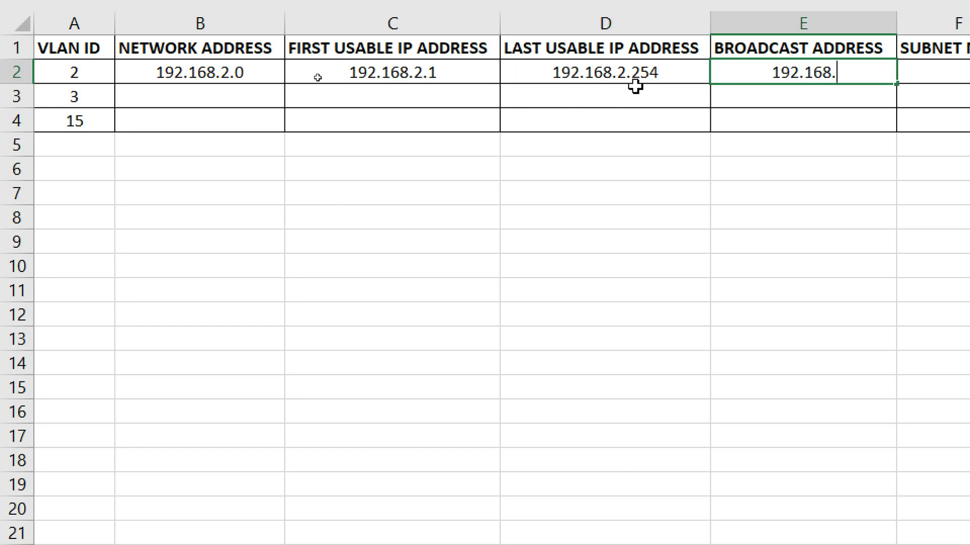
type("2.255")
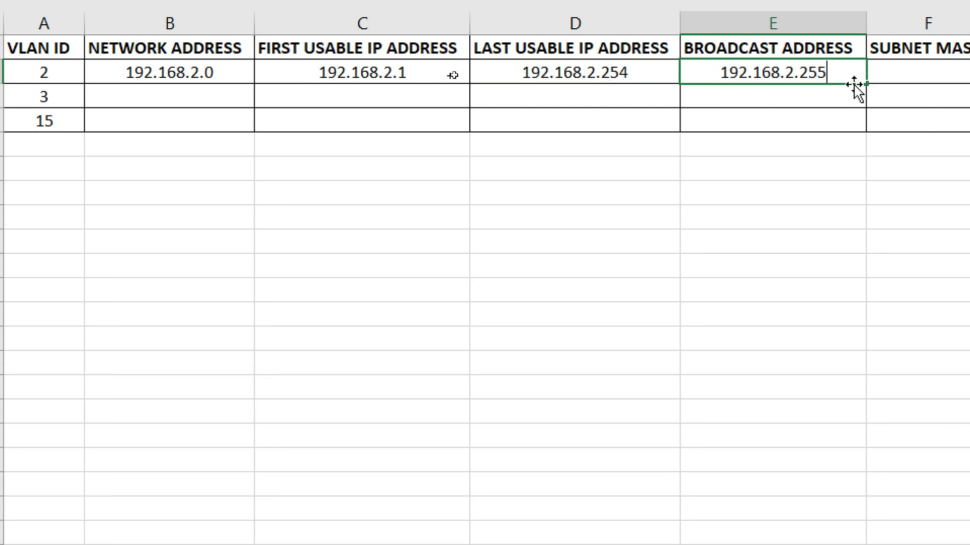
- Enter 255.255.255.0 as the subnet mask and /24 as the prefix length of VLAN 2
left_click(902, 69)
type("255.255.255.0")
key("Tab")
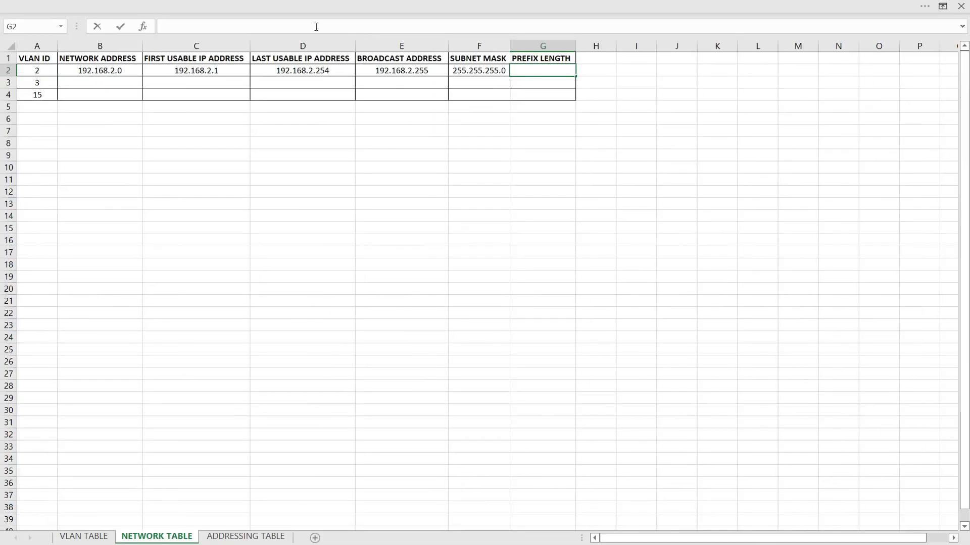
type("/4")
key("BackSpace")
type("24")
left_click(353, 151)
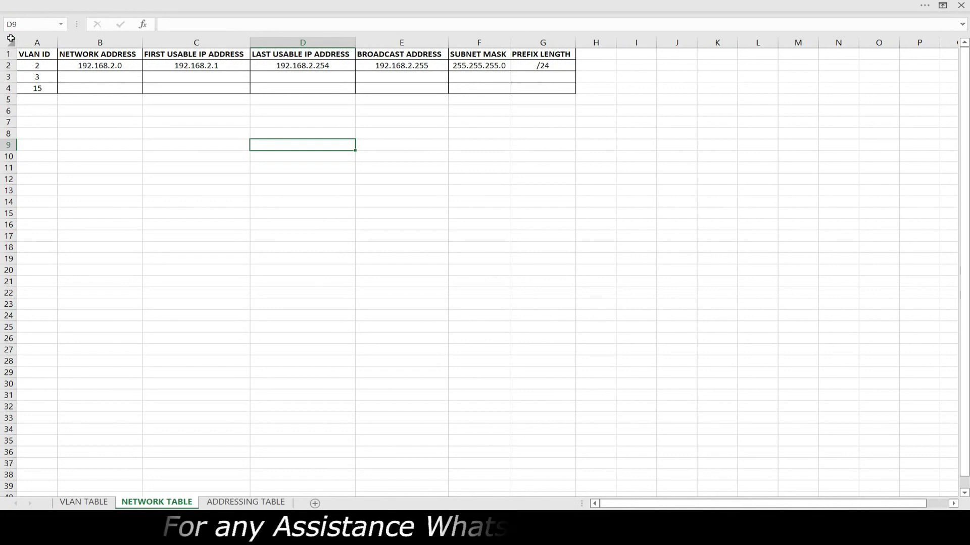
- Fill VLAN 3's network address from the row above and change it to 192.168.3.0
left_click(65, 75)
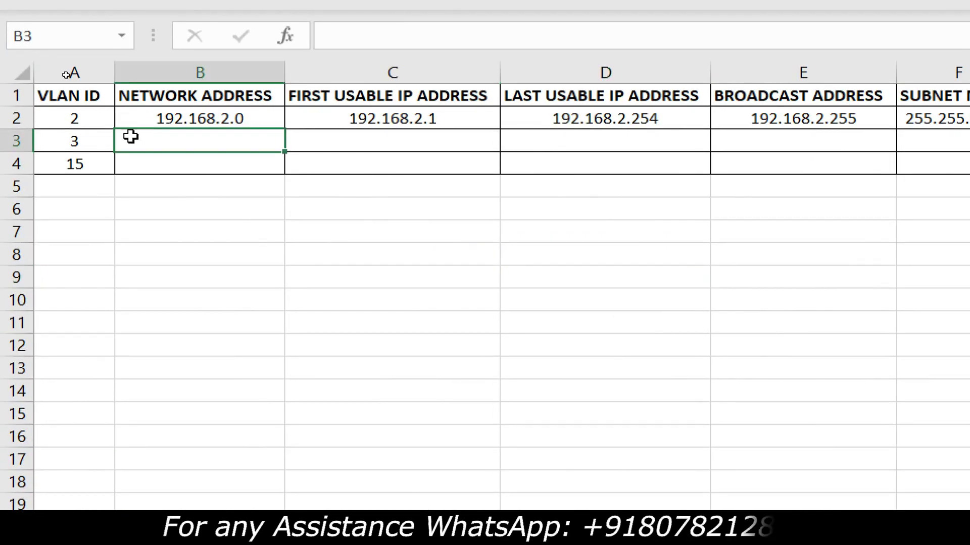
key("ctrl+d")
double_click(228, 141)
key("BackSpace")
type("3.0")
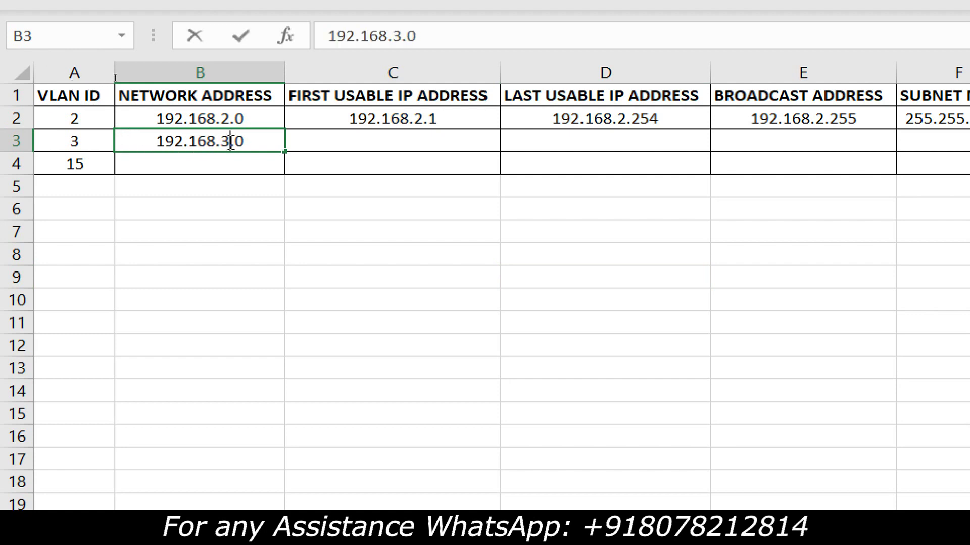
- Fill VLAN 3's first usable IP address from the row above and change it to 192.168.3.1
left_click(305, 141)
key("ctrl+d")
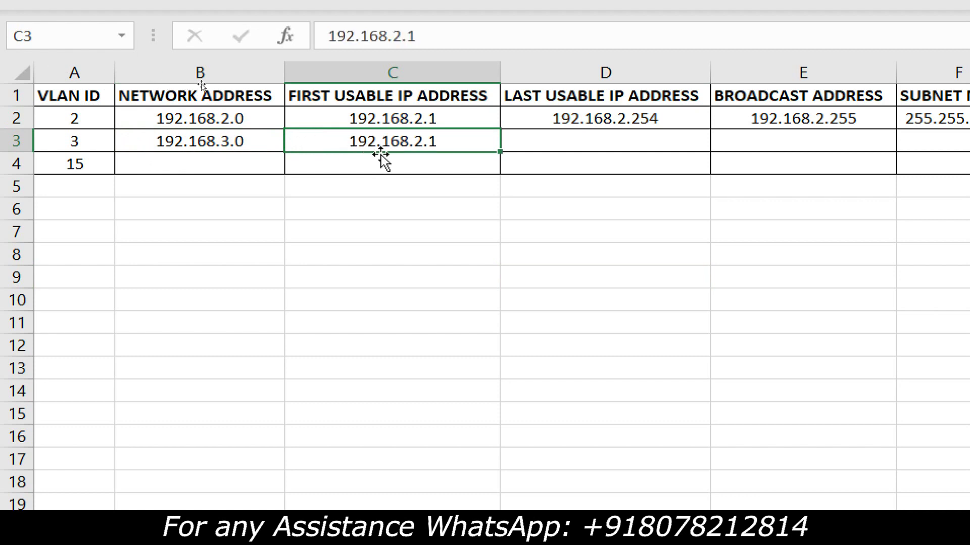
double_click(423, 141)
key("BackSpace")
type("3")
- Fill VLAN 3's last usable IP address from the row above and change it to 192.168.3.254
left_click(547, 143)
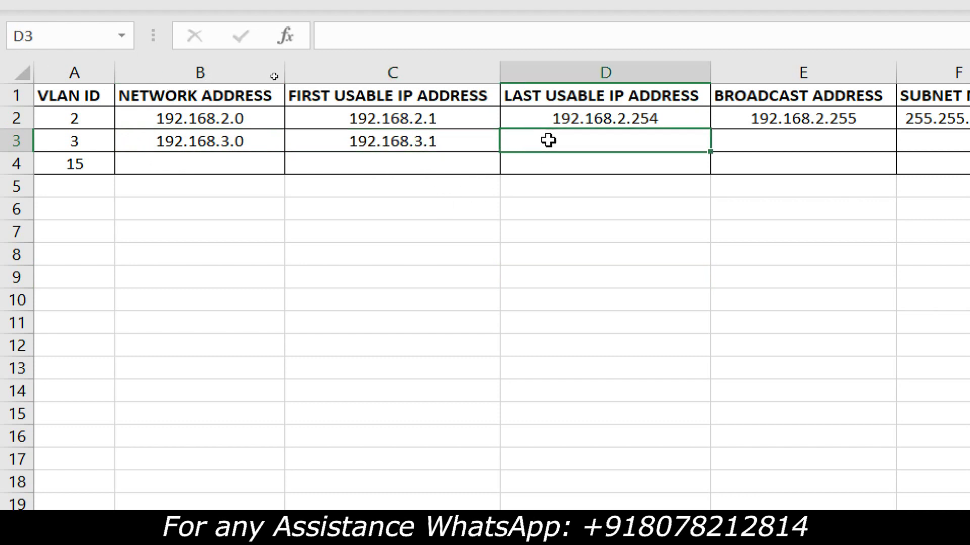
key("ctrl+d")
double_click(626, 143)
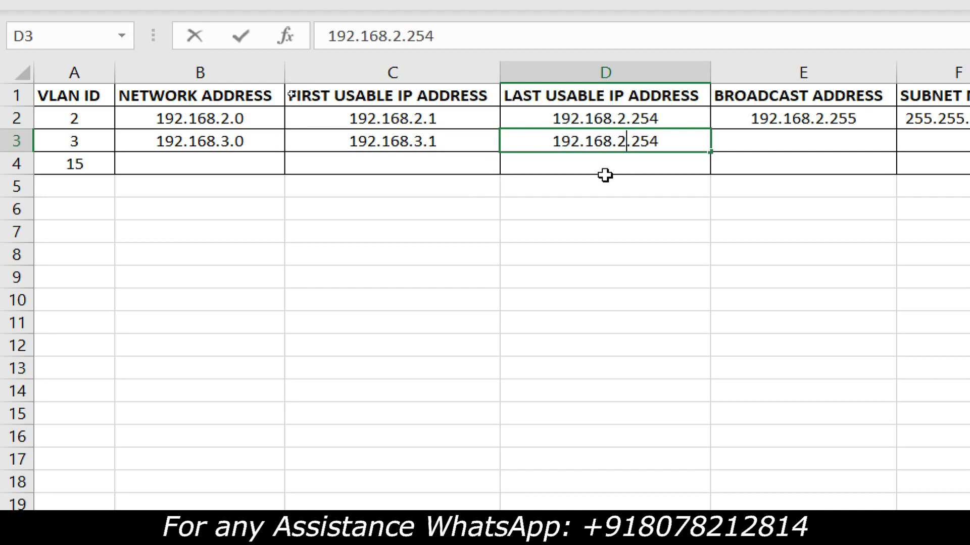
key("BackSpace")
type("3")
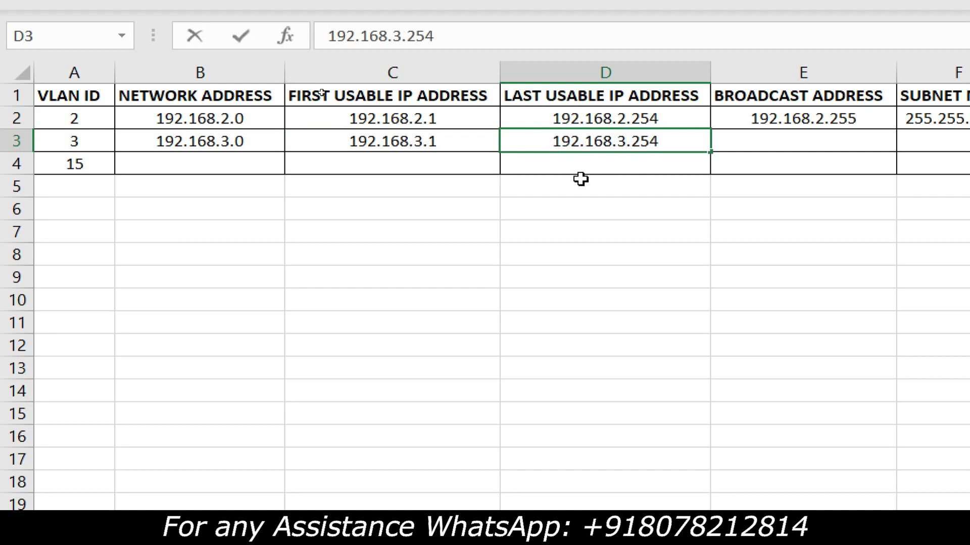
- Fill VLAN 3's broadcast address from the row above and change it to 192.168.3.255
left_click(757, 145)
key("ctrl+d")
double_click(829, 141)
key("Left")
key("BackSpace")
type("3")
left_click(811, 196)
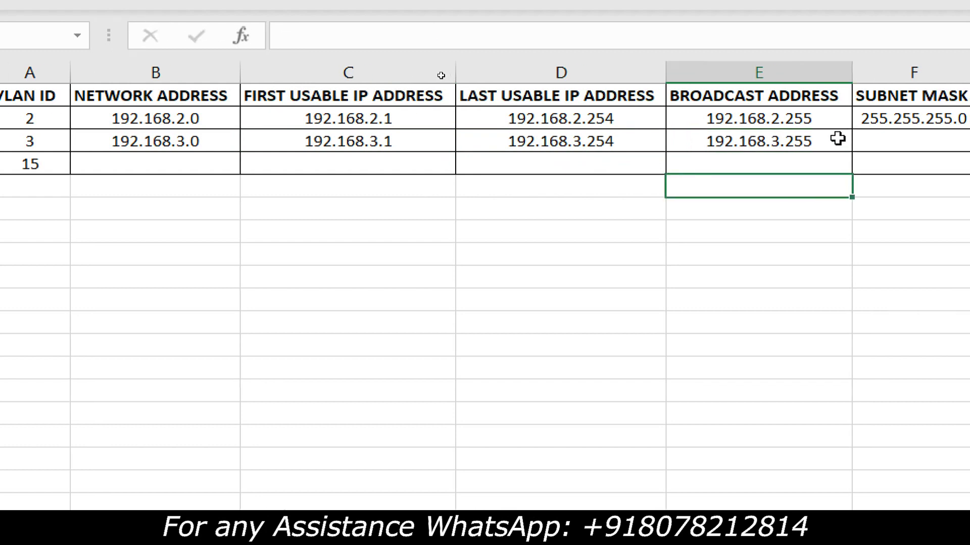
- Fill the subnet mask 255.255.255.0 and prefix length /24 down from VLAN 2 to VLAN 3
left_click(851, 152)
key("ctrl+d")
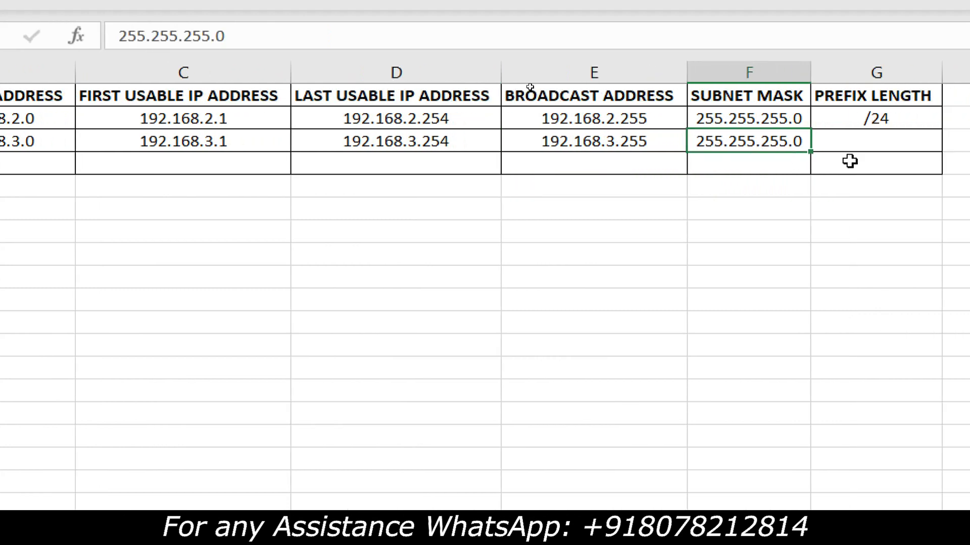
left_click(955, 144)
key("ctrl+d")
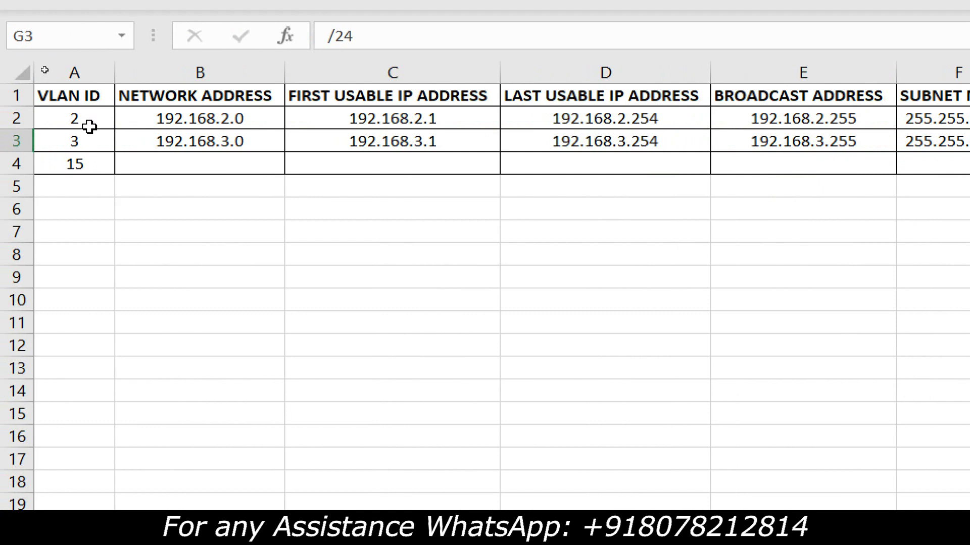
- Fill VLAN 15's network address from the row above and change it to 192.168.15.0
left_click(146, 165)
key("ctrl+d")
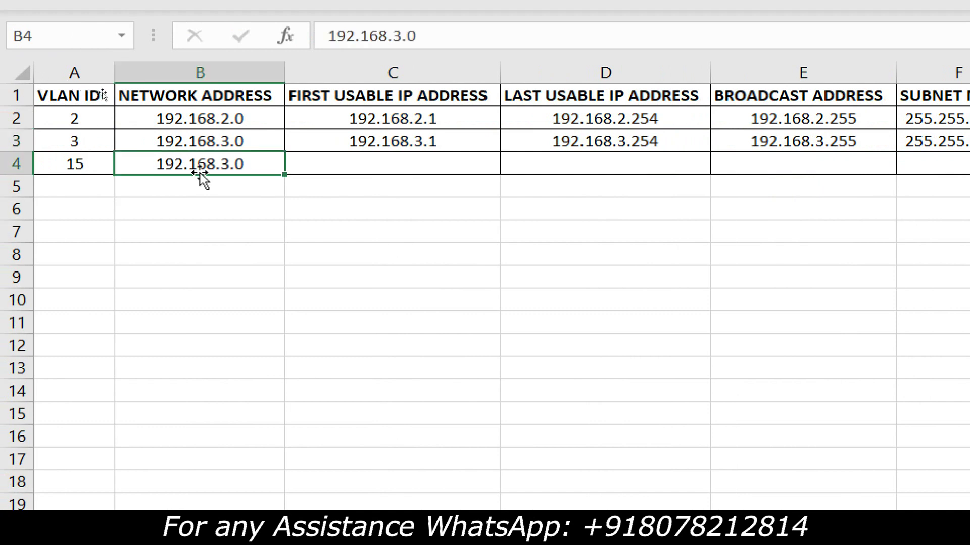
key("F2")
left_click(231, 164)
key("BackSpace")
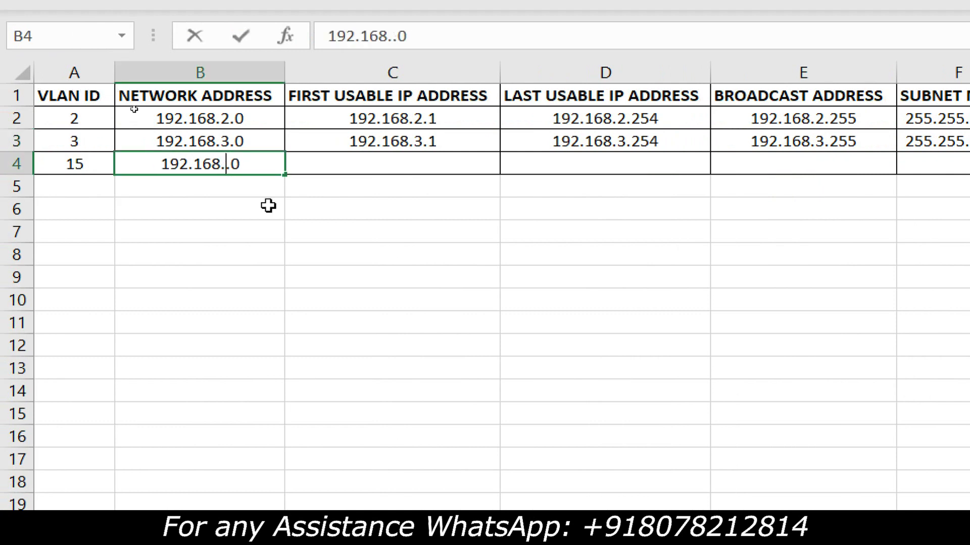
type("15")
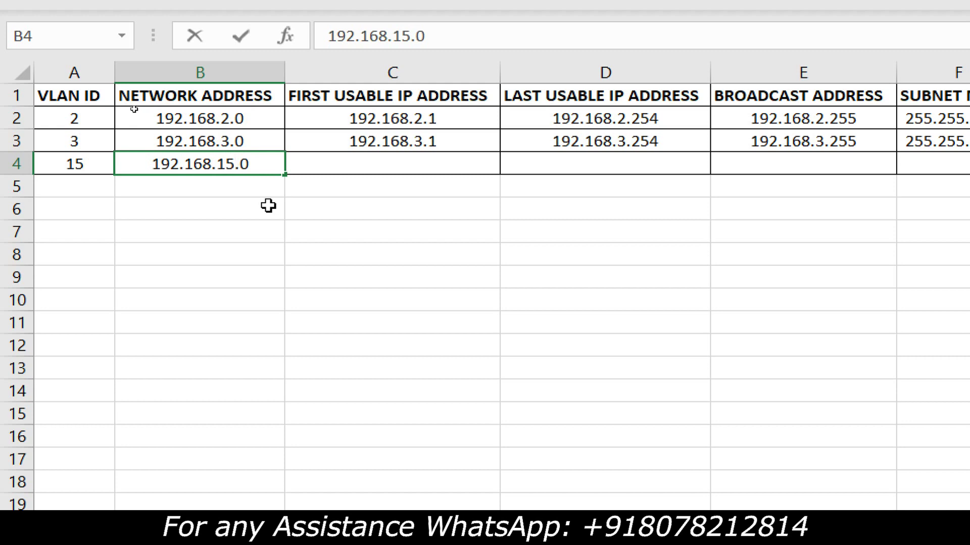
- Fill VLAN 15's first usable IP address from the row above and change it to 192.168.15.1
left_click(351, 165)
key("ctrl+d")
double_click(420, 166)
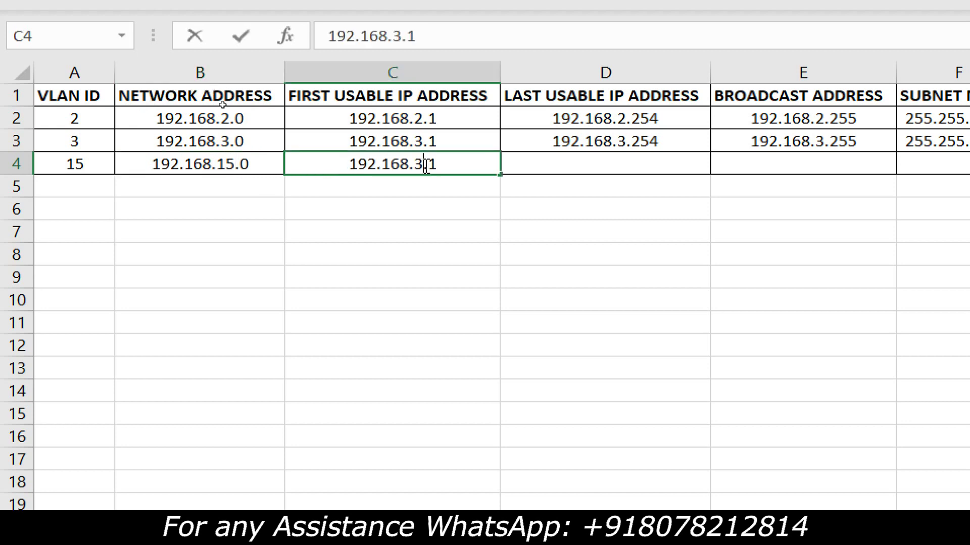
key("BackSpace")
type("15")
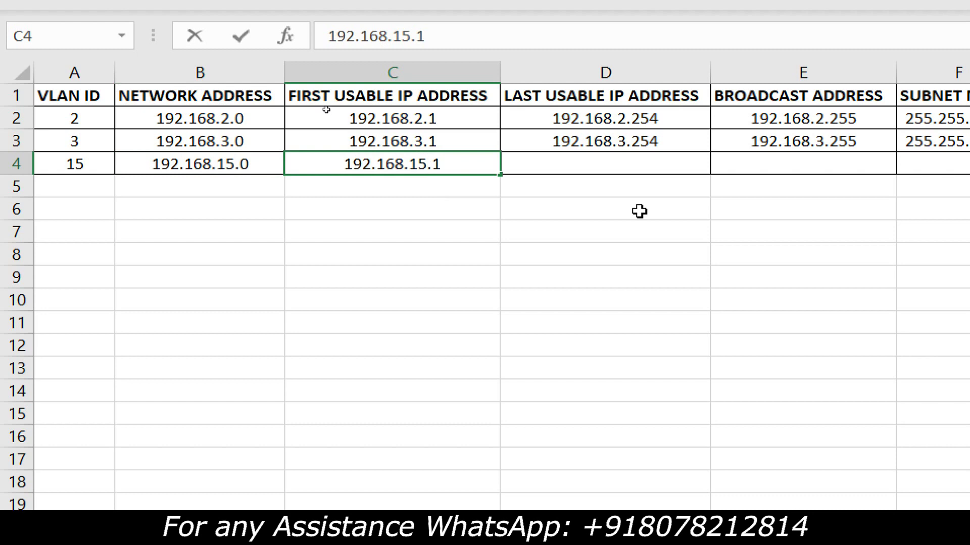
- Fill VLAN 15's last usable IP address from the row above and change it to 192.168.15.254
left_click(643, 160)
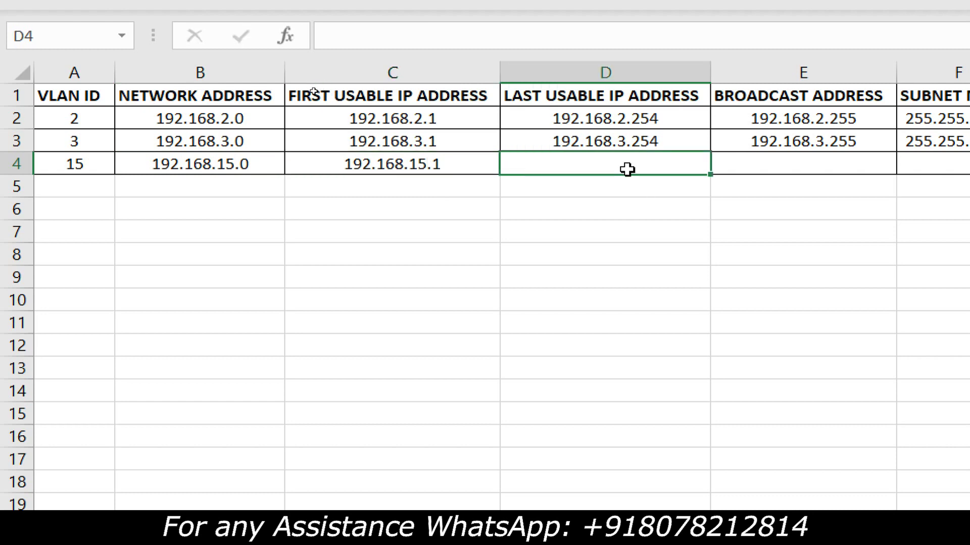
key("ctrl+d")
double_click(627, 164)
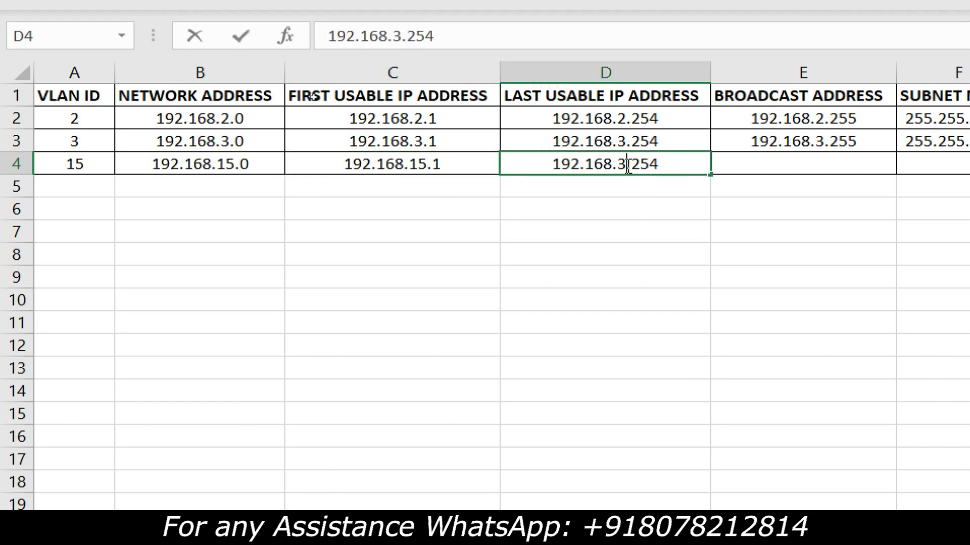
key("BackSpace")
type("15")
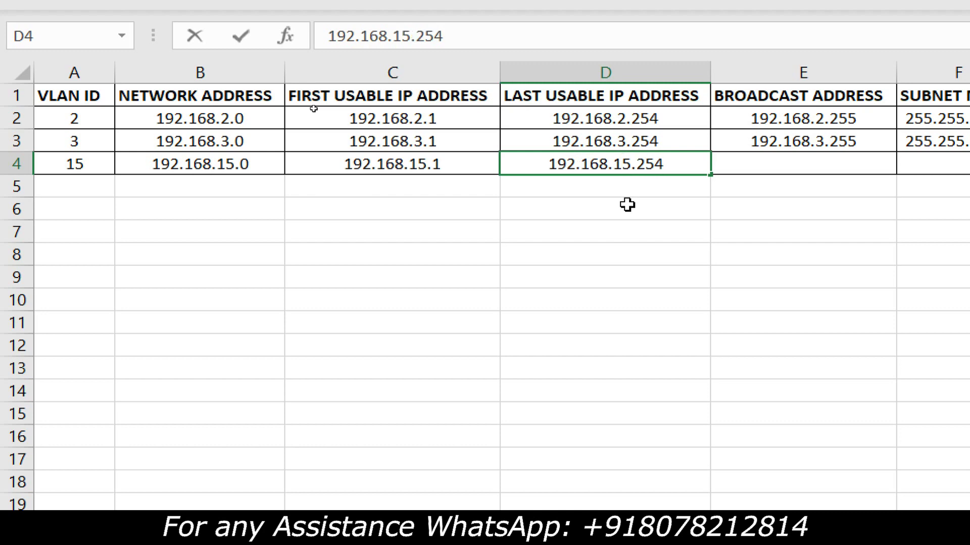
- Fill VLAN 15's broadcast address from the row above and change it to 192.168.15.255
left_click(749, 158)
key("ctrl+d")
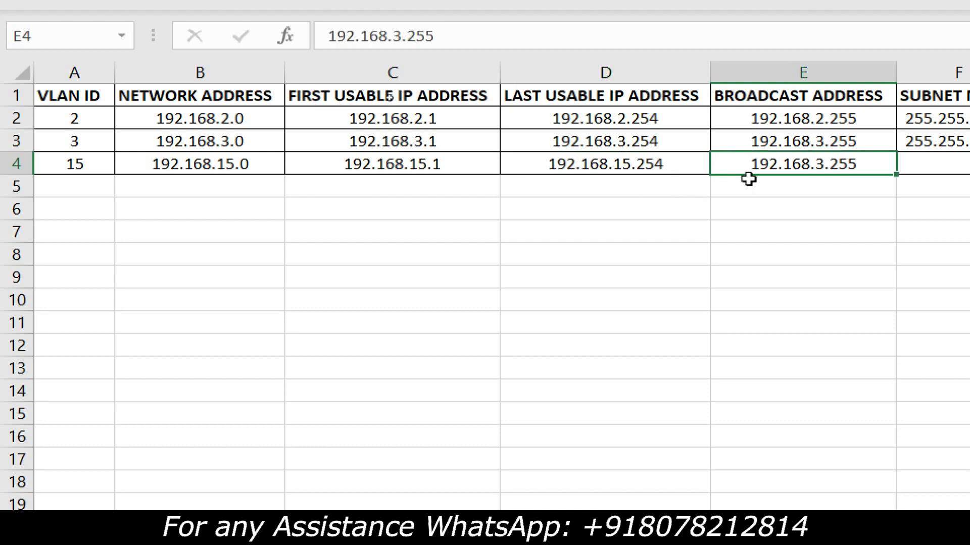
double_click(824, 164)
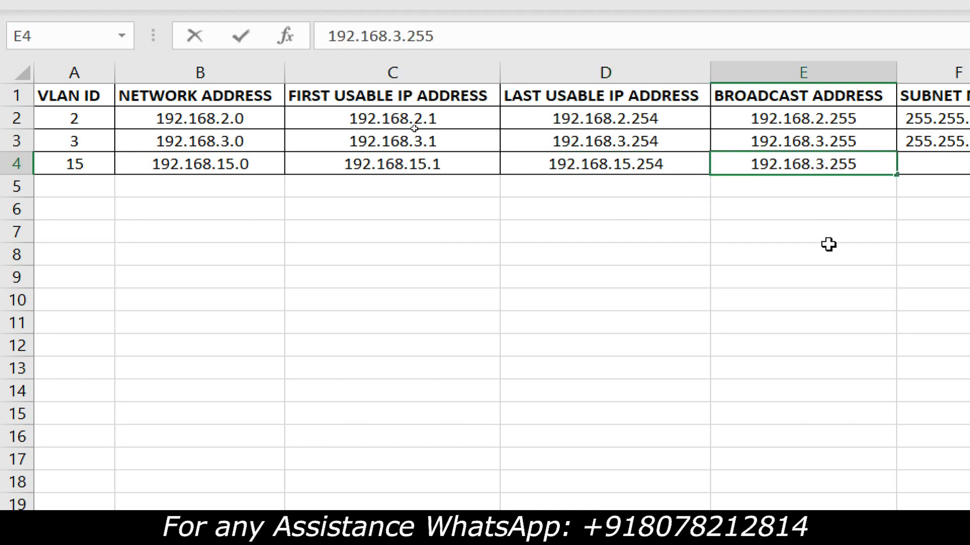
key("BackSpace")
type("15")
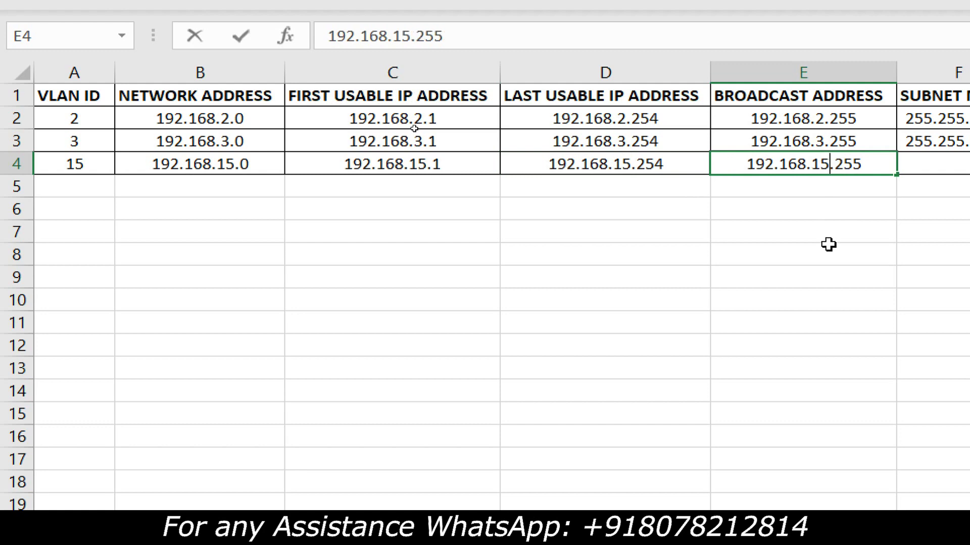
- Fill the subnet mask and prefix length of VLAN 3 down together into VLAN 15's row
key("Tab")
scroll(833, 243, "right", 3)
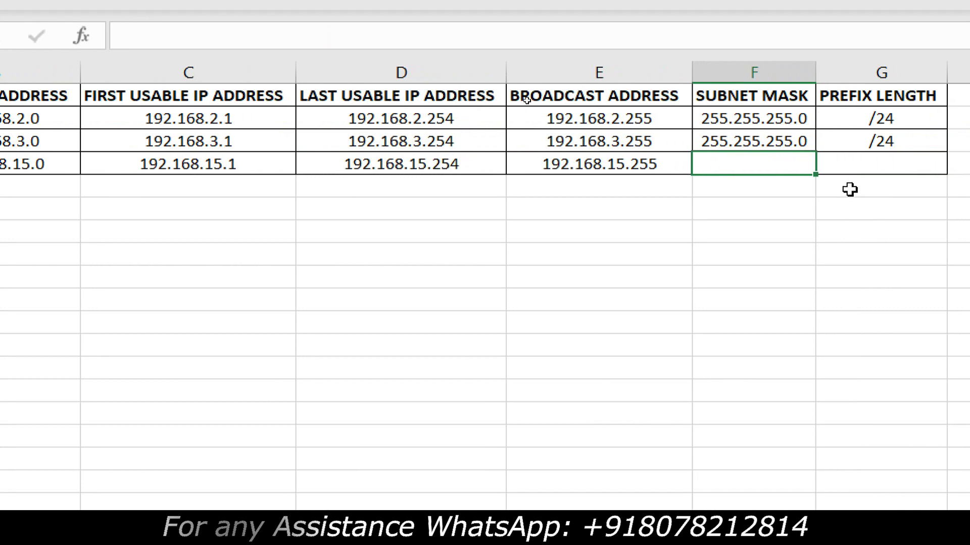
left_click(850, 171, "shift")
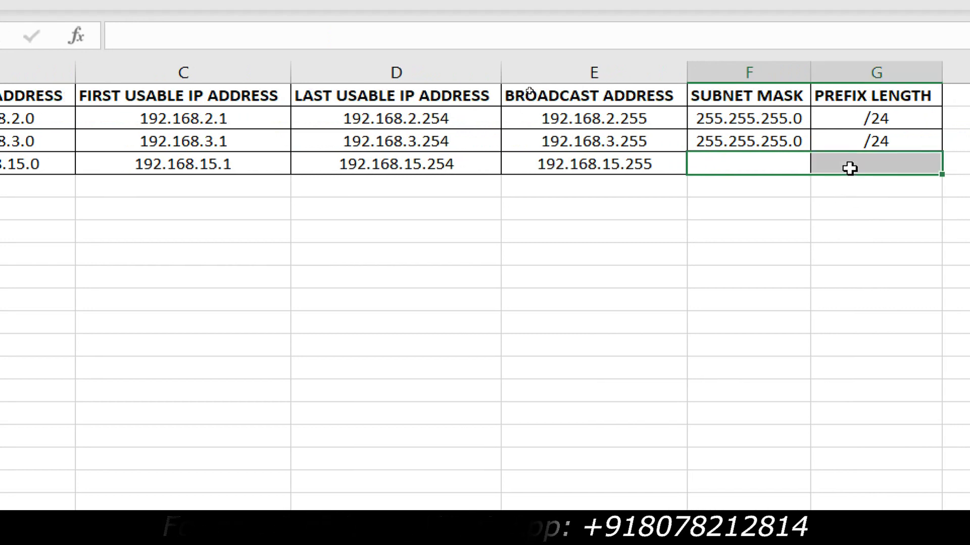
key("ctrl+d")
left_click(828, 216)
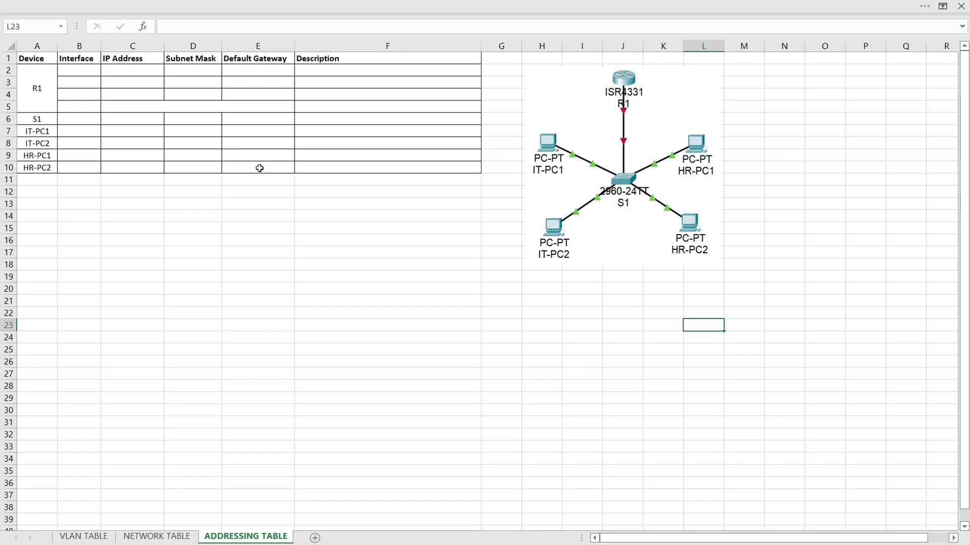
- Enter G0/0/1.2 and G0/0/1.3 as R1's first two interfaces in the addressing table
left_click(79, 70)
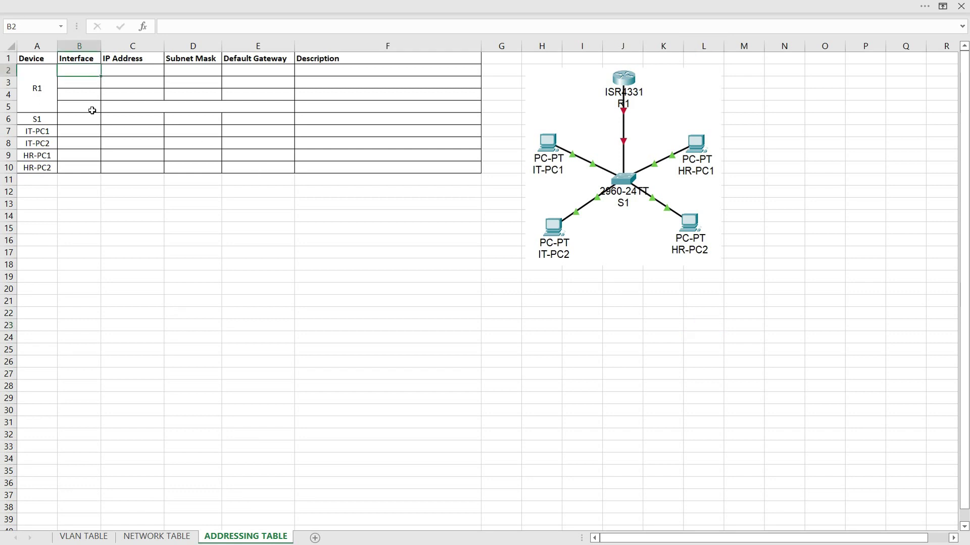
type("G0/0/1.")
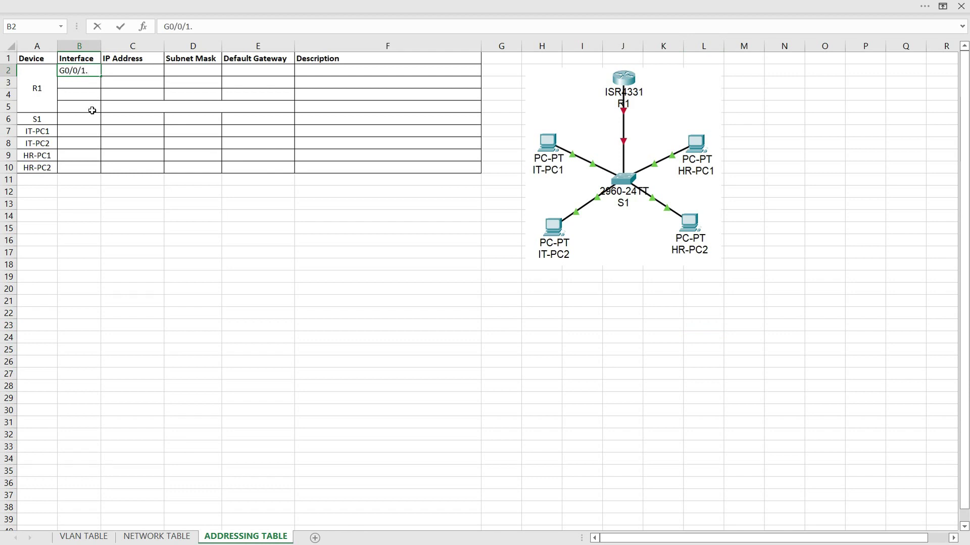
type("2")
key("Return")
type("G0/0/1.2")
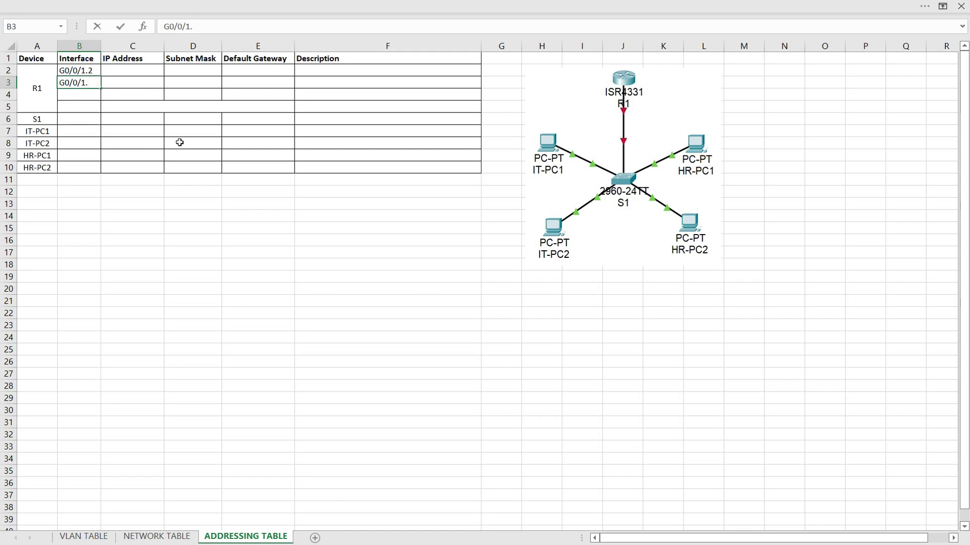
type("3")
- Fill R1's third interface from the row above and change it to G0/0/1.15
left_click(79, 95)
key("ctrl+d")
key("F2")
key("BackSpace")
type("15")
- Fill R1's fourth interface from the row above and change it to G0/0/1.20
left_click(96, 109)
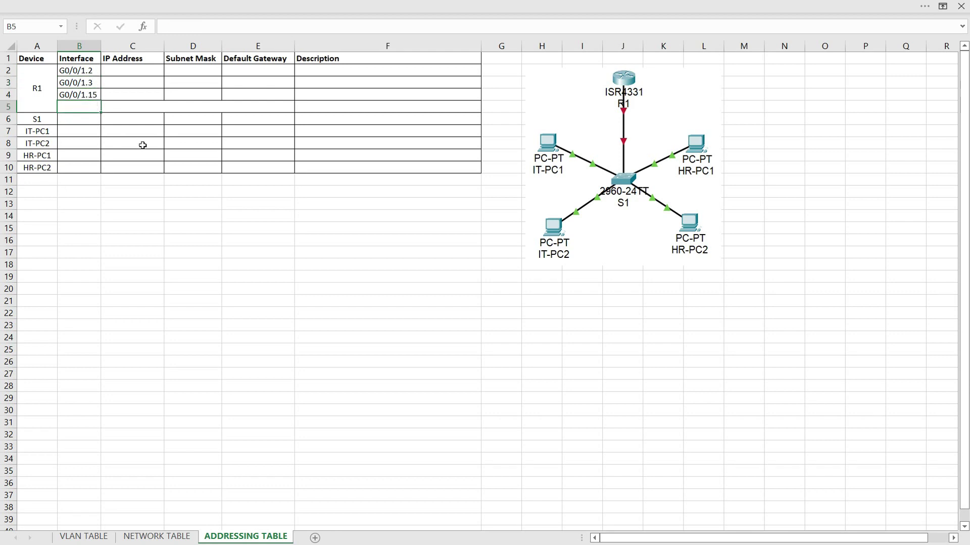
key("ctrl+d")
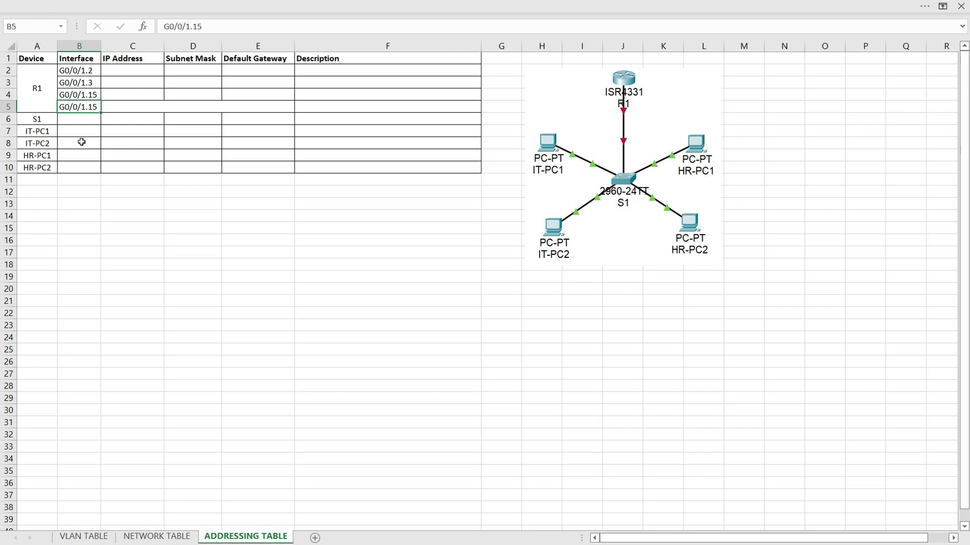
double_click(96, 107)
key("BackSpace")
key("BackSpace")
type("20")
left_click(109, 143)
- Copy VLAN 2's first usable IP address, 192.168.2.1, from the network table into the IP address cell of R1's G0/0/1.2
left_click(126, 71)
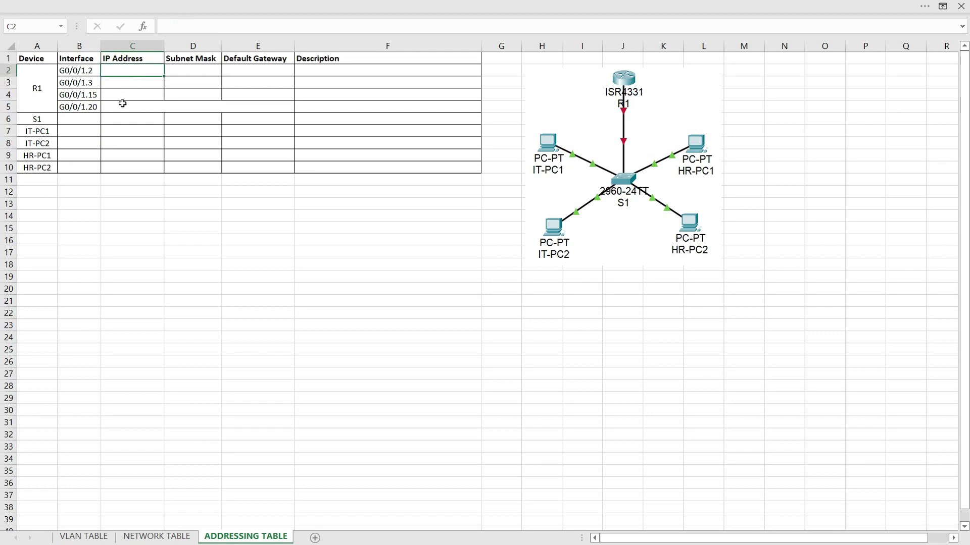
left_click(156, 536)
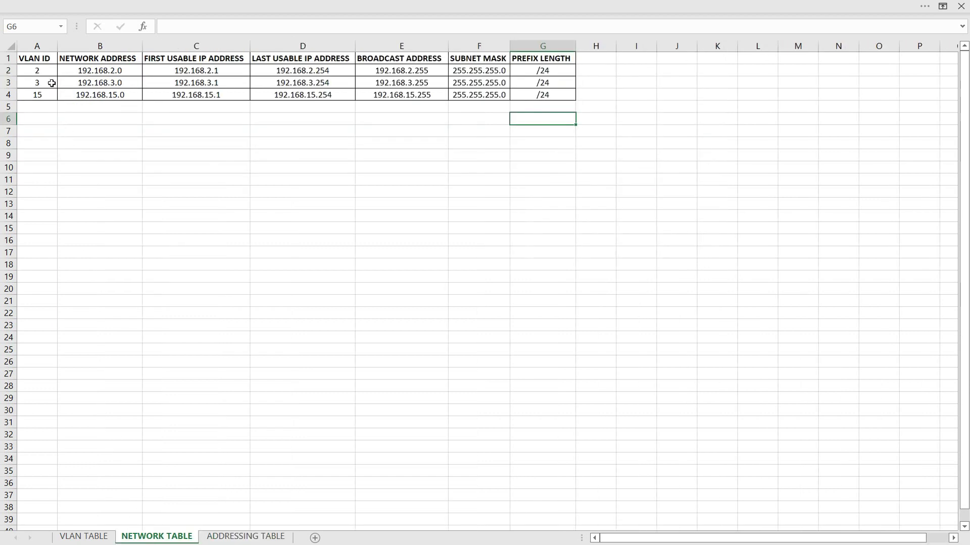
left_click(194, 71)
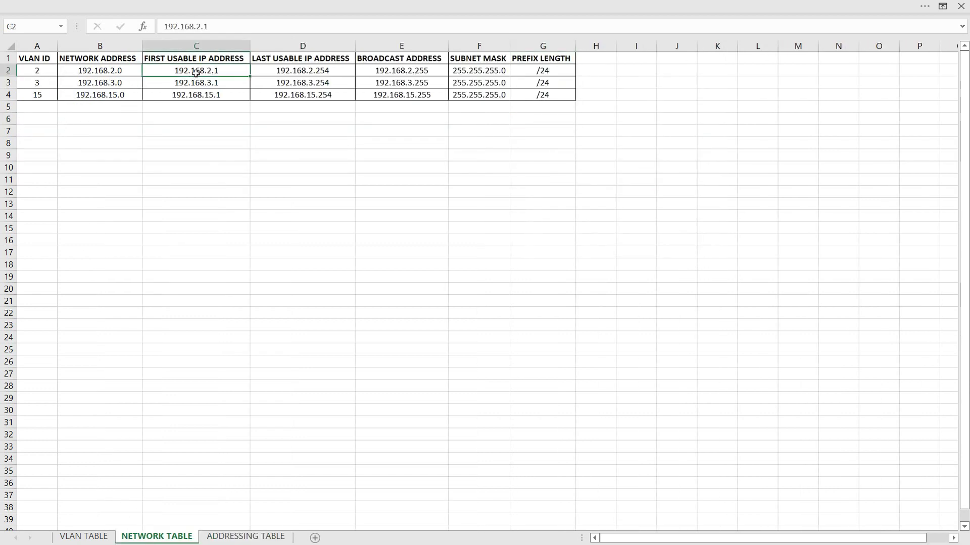
key("ctrl+c")
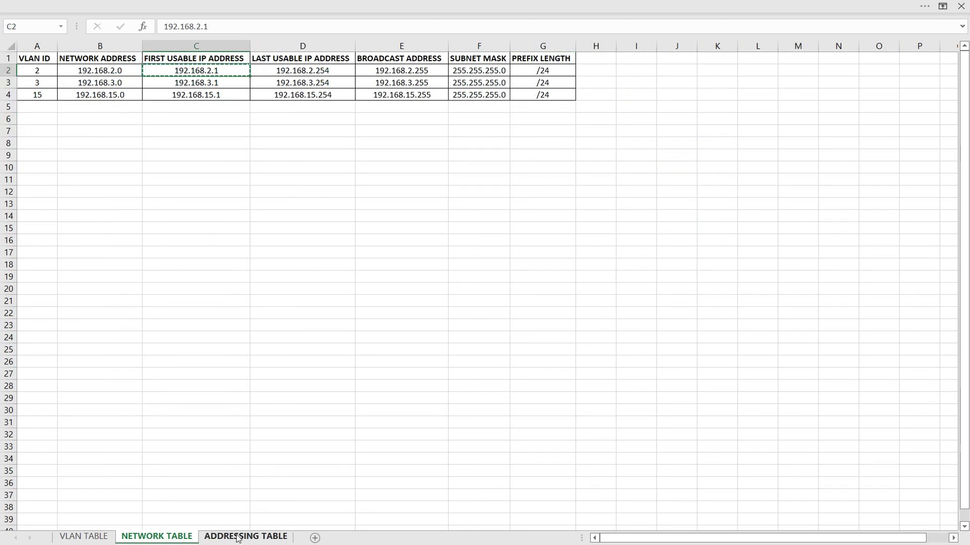
left_click(237, 536)
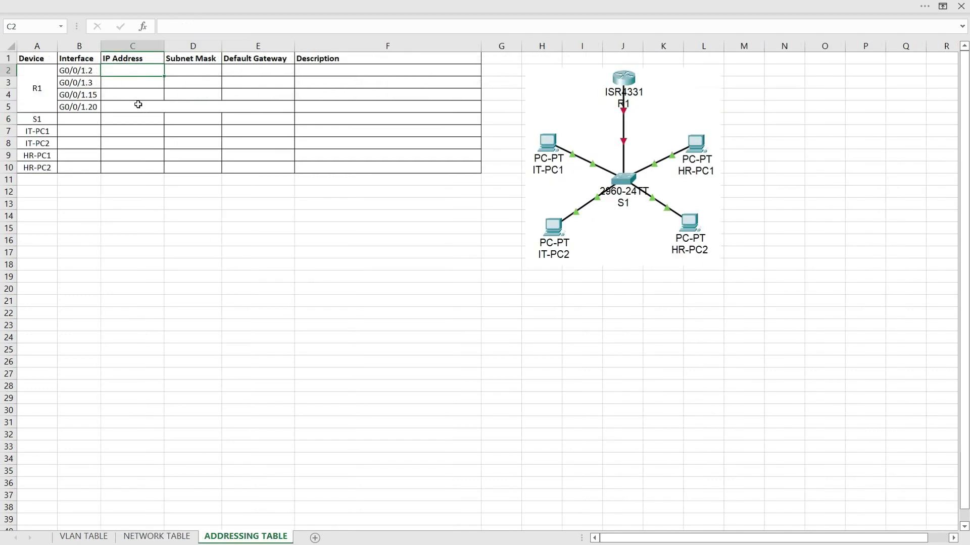
key("ctrl+v")
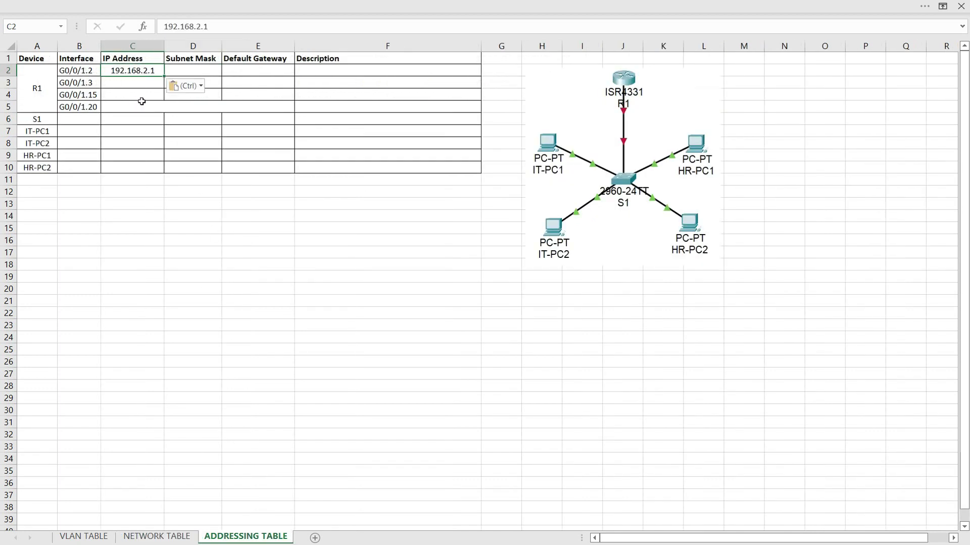
- Copy VLAN 2's subnet mask, 255.255.255.0, from the network table into the subnet mask cell of R1's G0/0/1.2
left_click(152, 536)
left_click(480, 70)
key("ctrl+c")
left_click(246, 536)
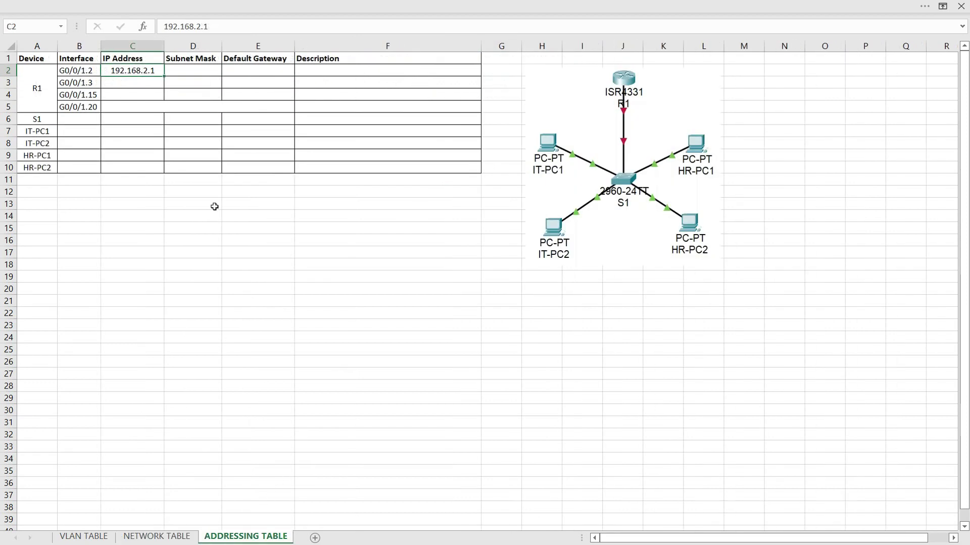
left_click(193, 75)
key("ctrl+v")
- Enter NOT APPLICABLE as the default gateway of G0/0/1.2
key("Tab")
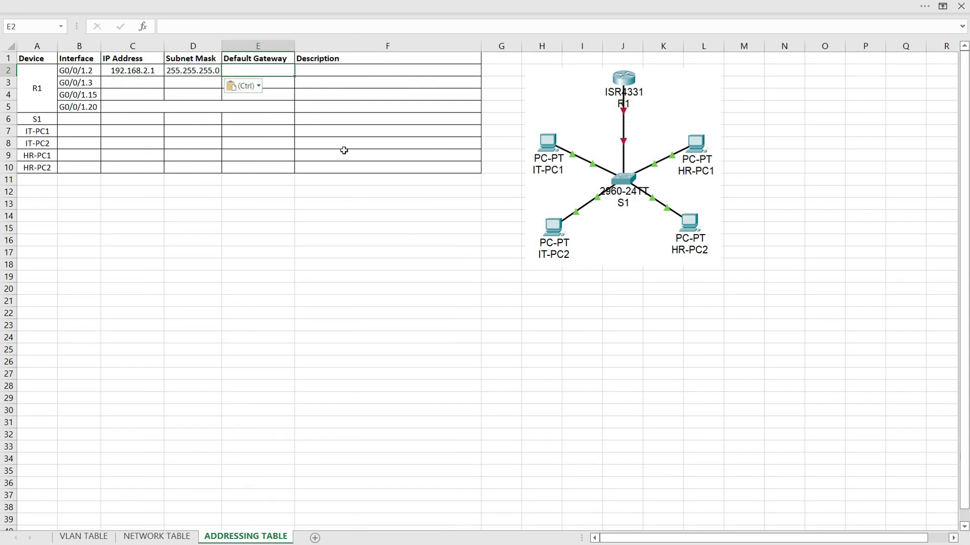
type("NOT APPL")
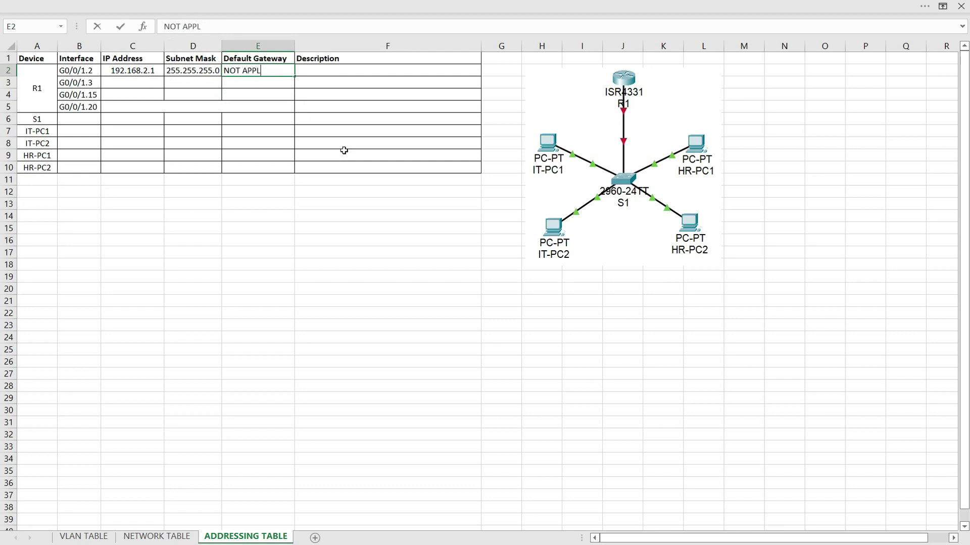
type("ICABLE")
key("Tab")
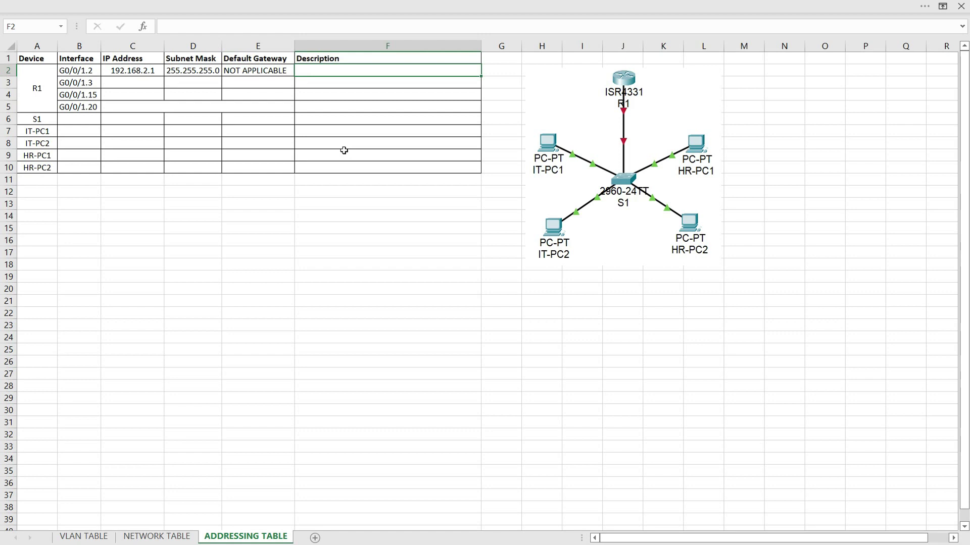
- Enter "Default Gateway for VLAN 2 (IT)" as the description of G0/0/1.2
type("Default Gate")
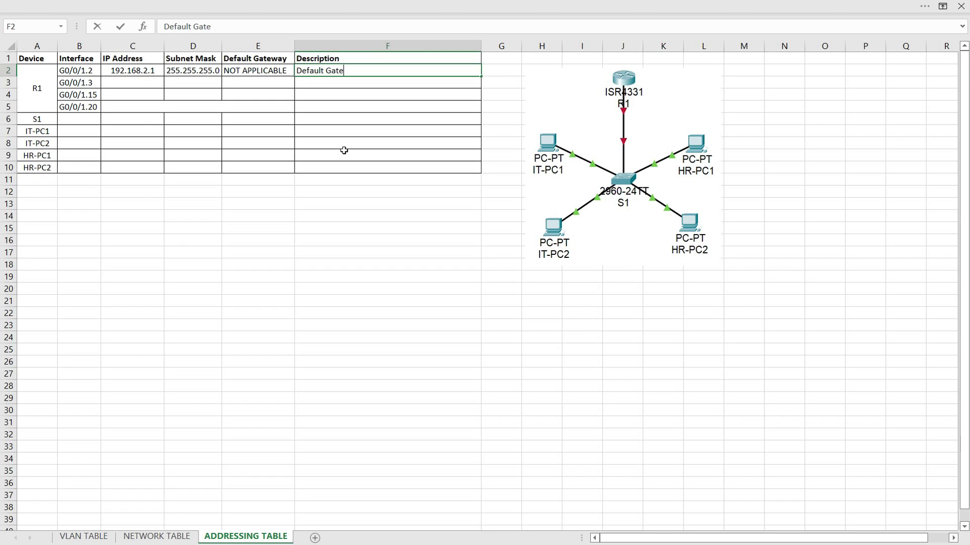
type("way for VLAN")
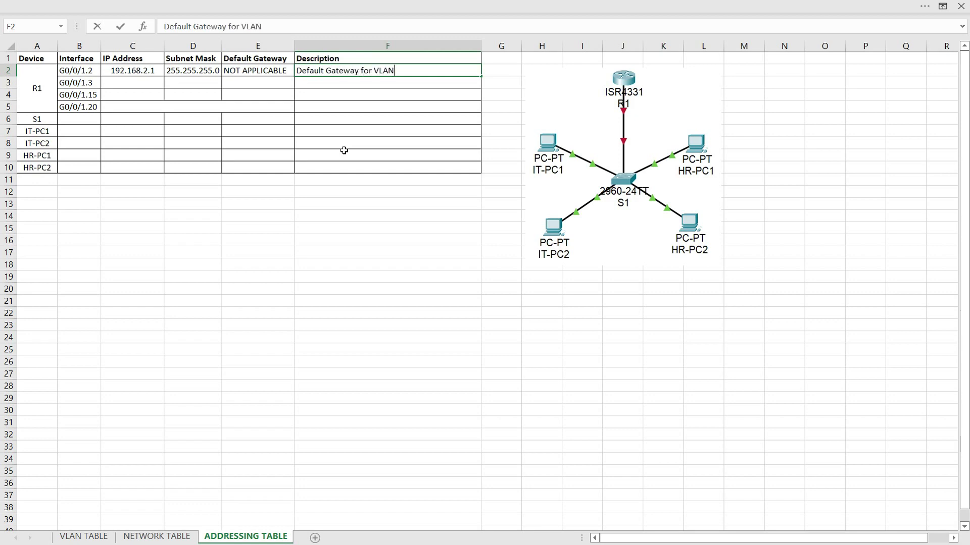
type(" 2 (IT")
key("Return")
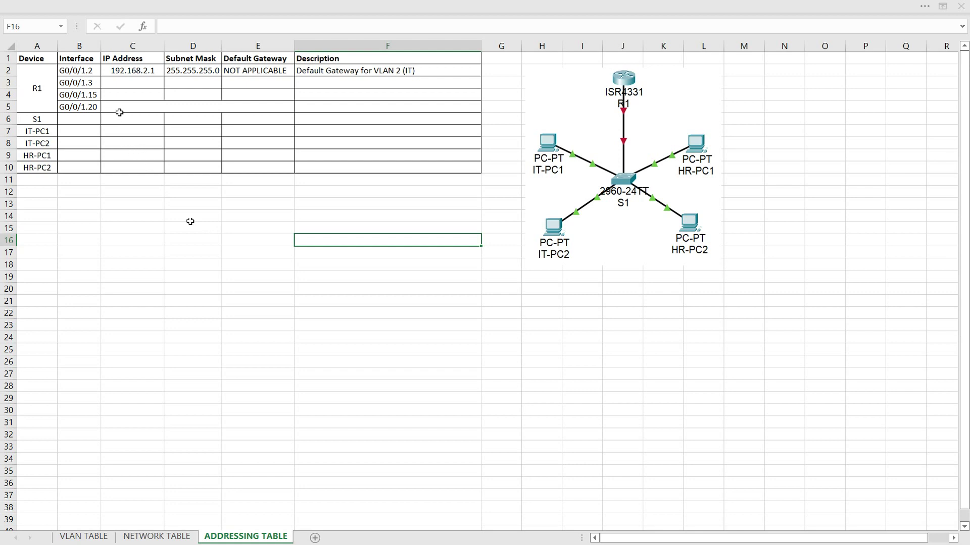
- Fill G0/0/1.3's IP address from the row above, change it to 192.168.3.1, and check it against VLAN 3 in the network table
left_click(121, 88)
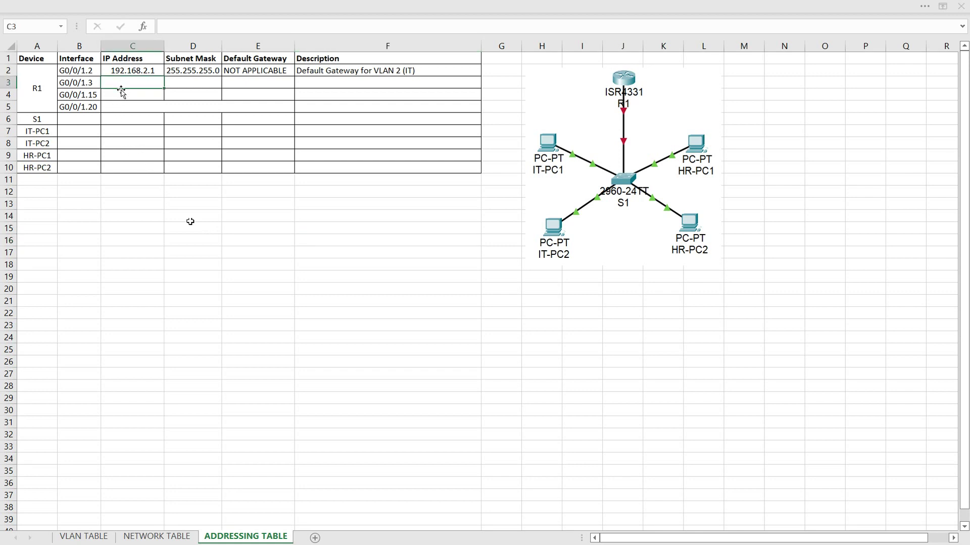
key("ctrl+d")
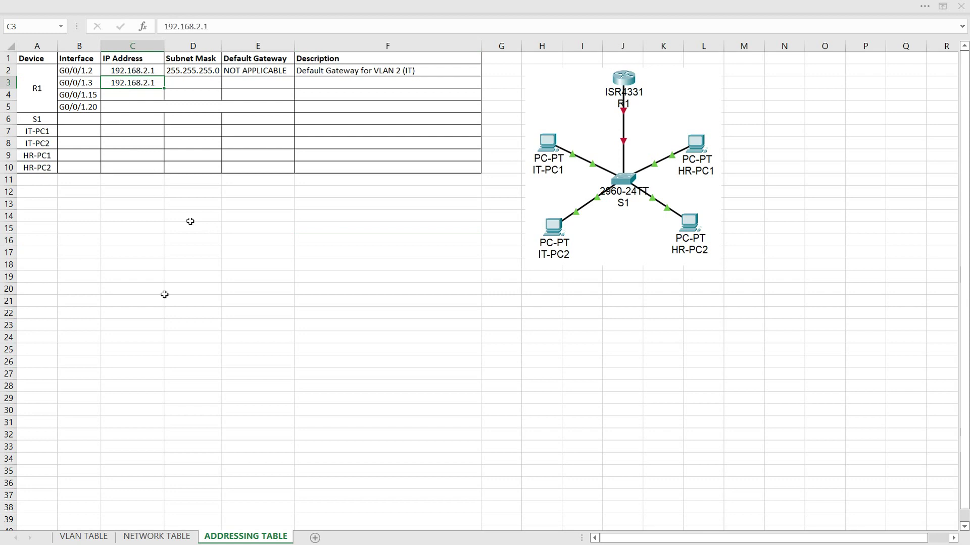
key("F2")
key("BackSpace")
type("3")
left_click(167, 539)
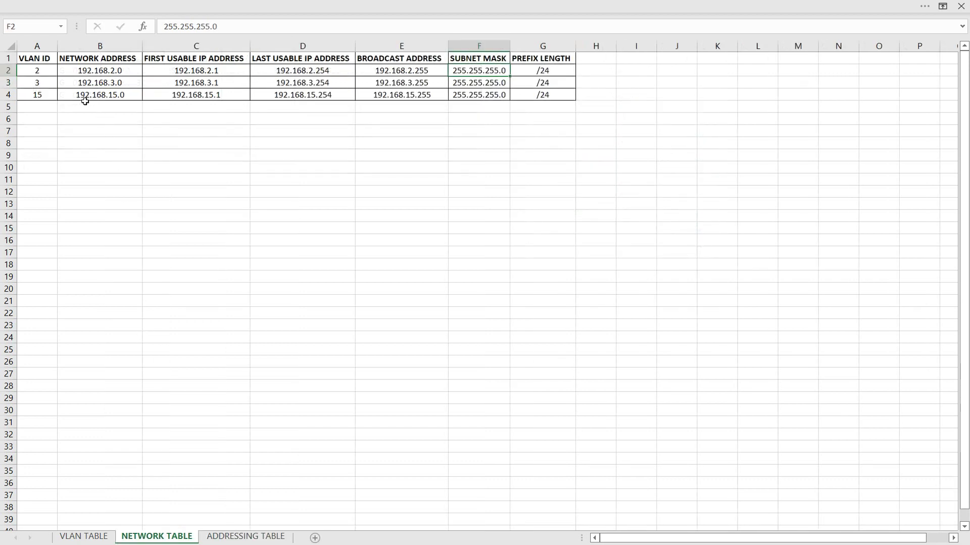
left_click(44, 83)
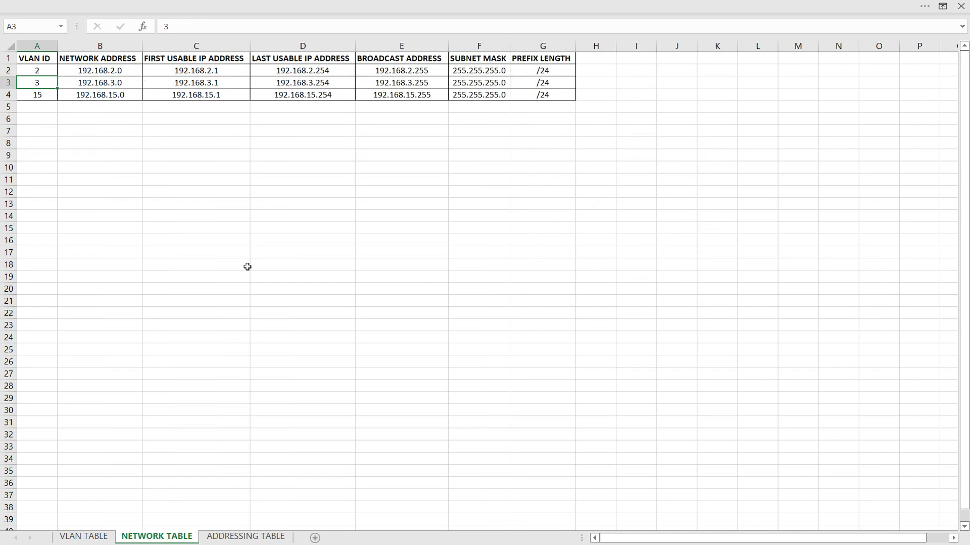
left_click(246, 537)
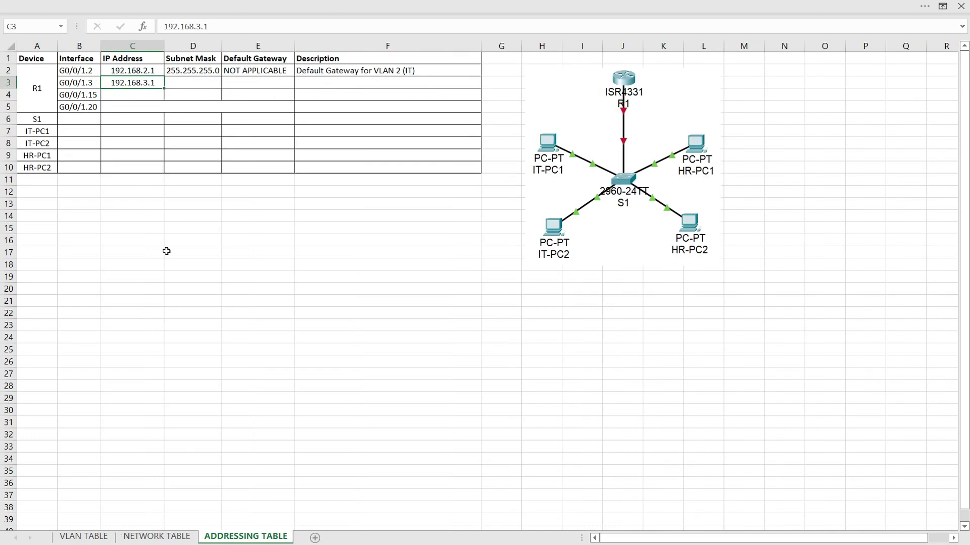
- Fill the subnet mask and default gateway of G0/0/1.3 from the row above
left_click(191, 83)
key("ctrl+v")
left_click(232, 84)
key("ctrl+v")
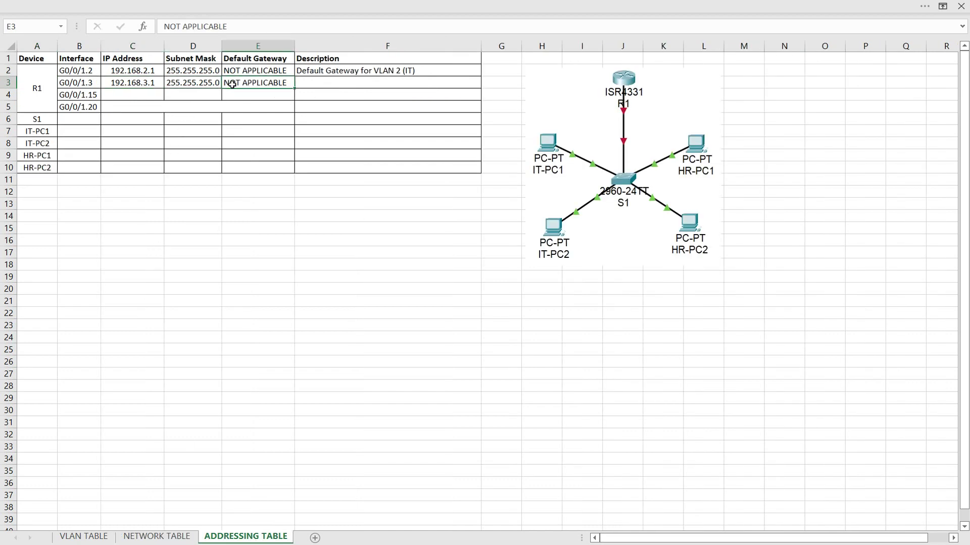
- Fill G0/0/1.3's description from the row above and change it to "Default Gateway for VLAN 3 (HR)"
left_click(313, 83)
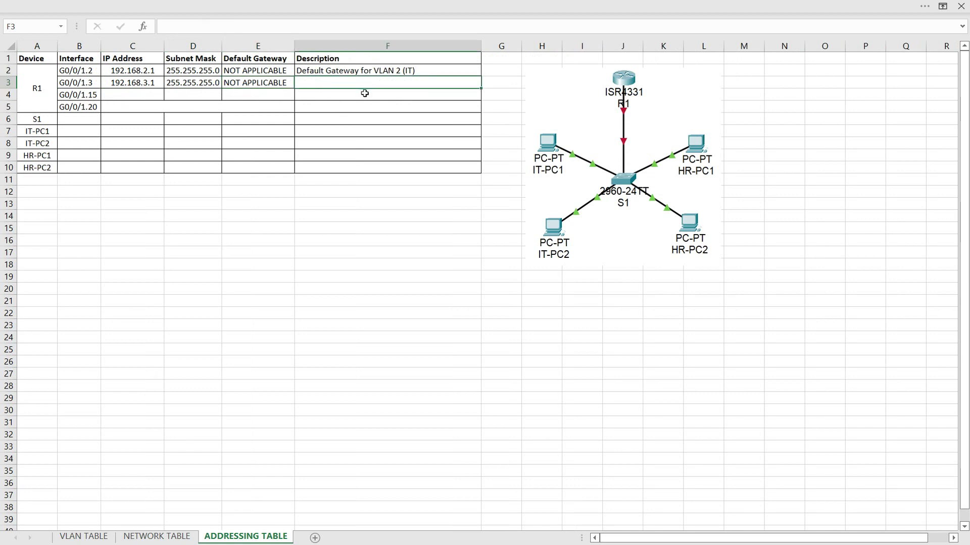
key("ctrl+v")
double_click(401, 83)
key("BackSpace")
type("3")
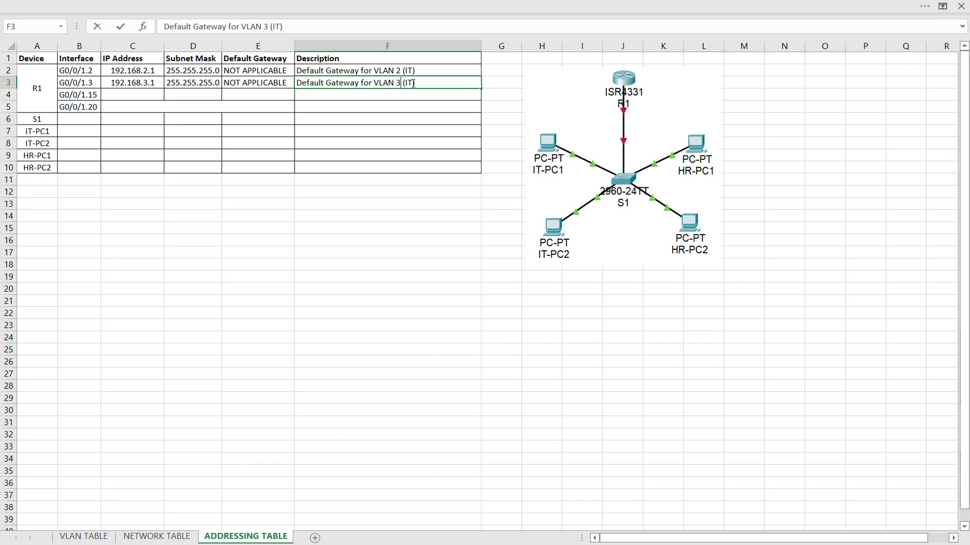
key("BackSpace")
key("BackSpace")
type("HR")
left_click(322, 180)
- Fill G0/0/1.15's IP address from the row above and change it to 192.168.15.1
left_click(137, 96)
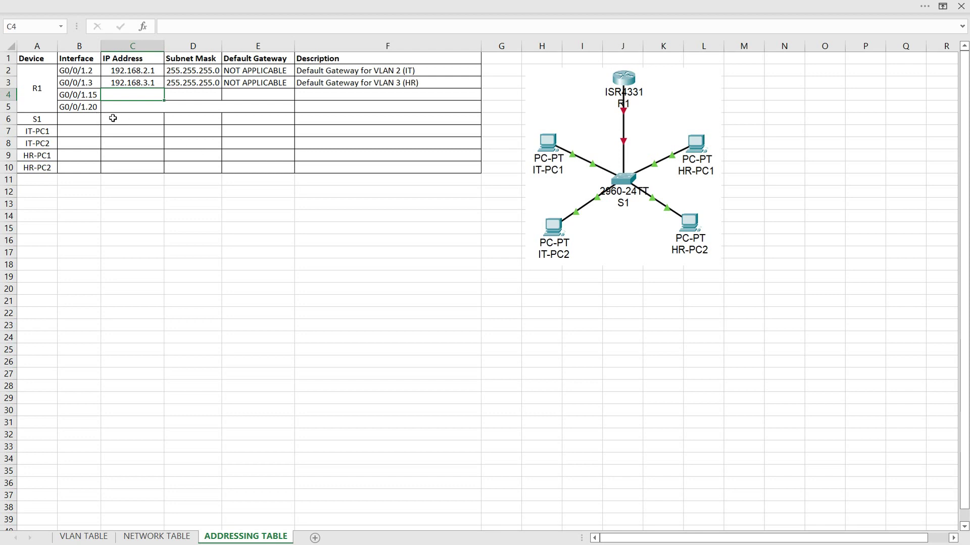
key("ctrl+d")
double_click(146, 95)
key("BackSpace")
type("15.1")
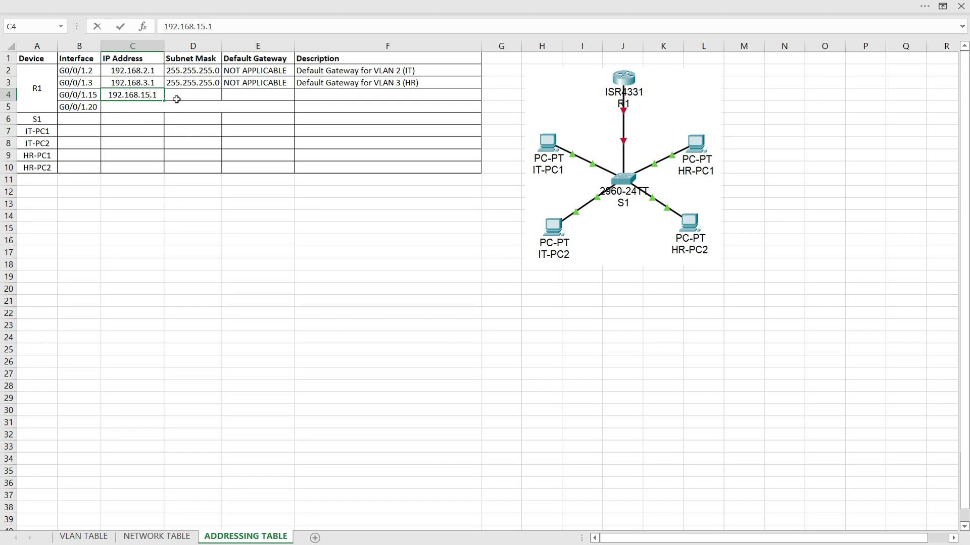
- Fill the subnet mask and default gateway of G0/0/1.15 from the row above
left_click(177, 99)
key("ctrl+d")
left_click(251, 95)
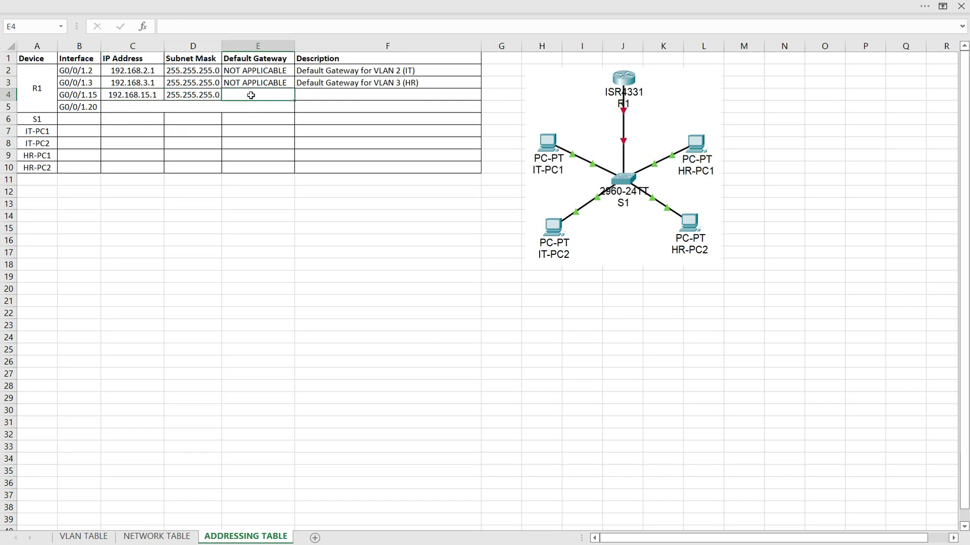
key("ctrl+d")
- Fill G0/0/1.15's description from the row above and change its VLAN number to 15
left_click(320, 97)
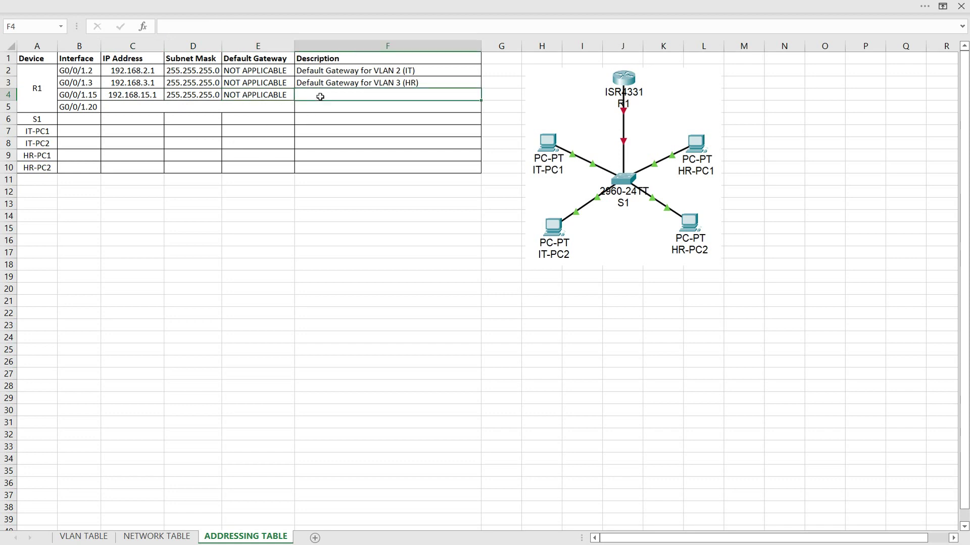
key("ctrl+d")
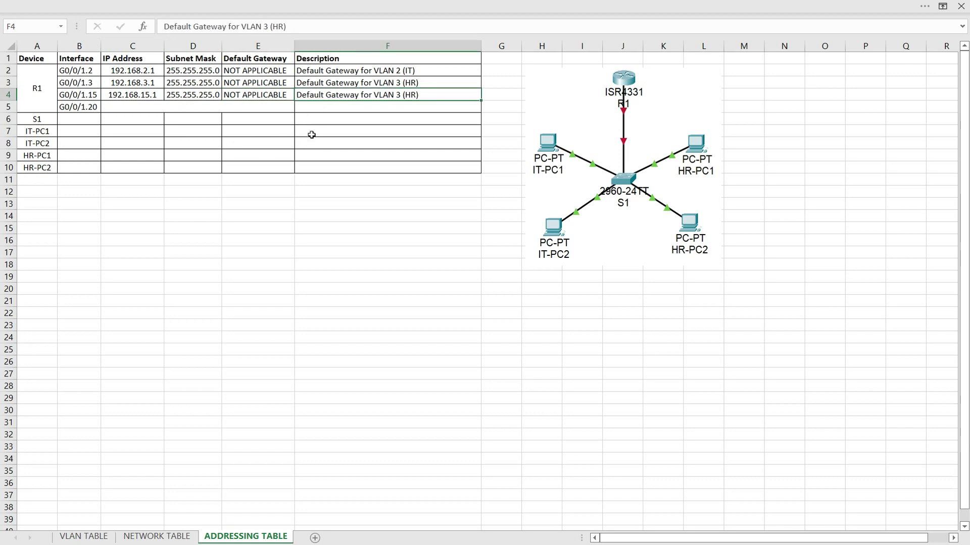
double_click(400, 96)
key("BackSpace")
type("15")
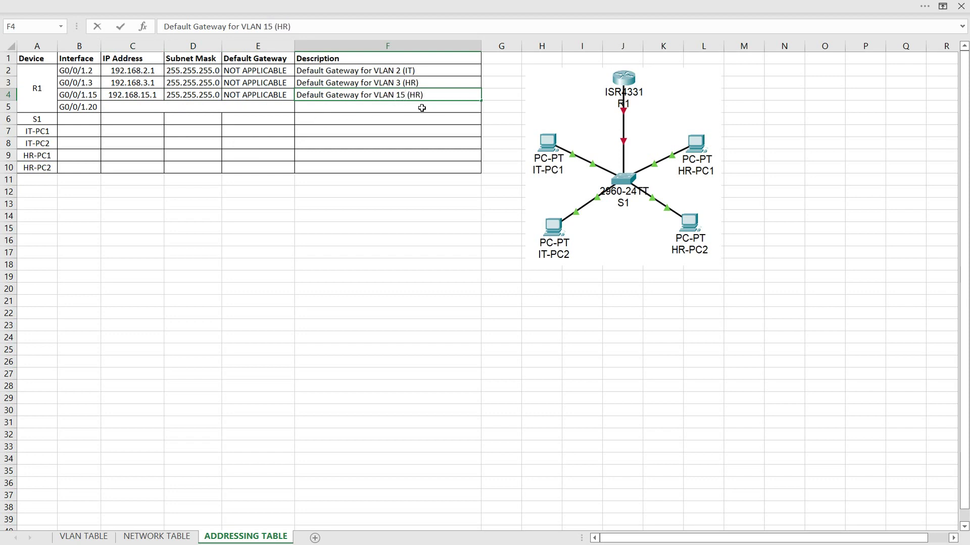
- Replace HR with Management in the description of G0/0/1.15
left_click_drag(422, 95, 410, 95)
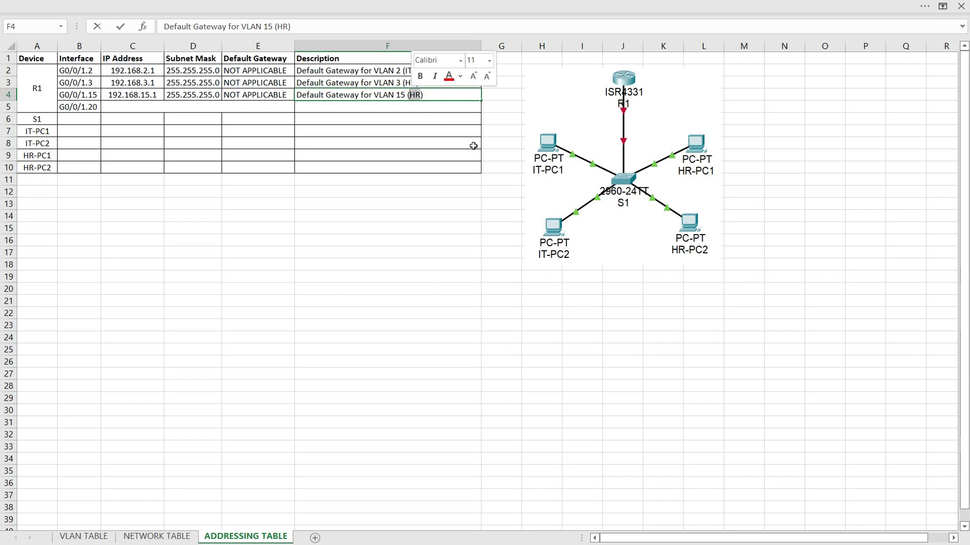
type("Manaegment")
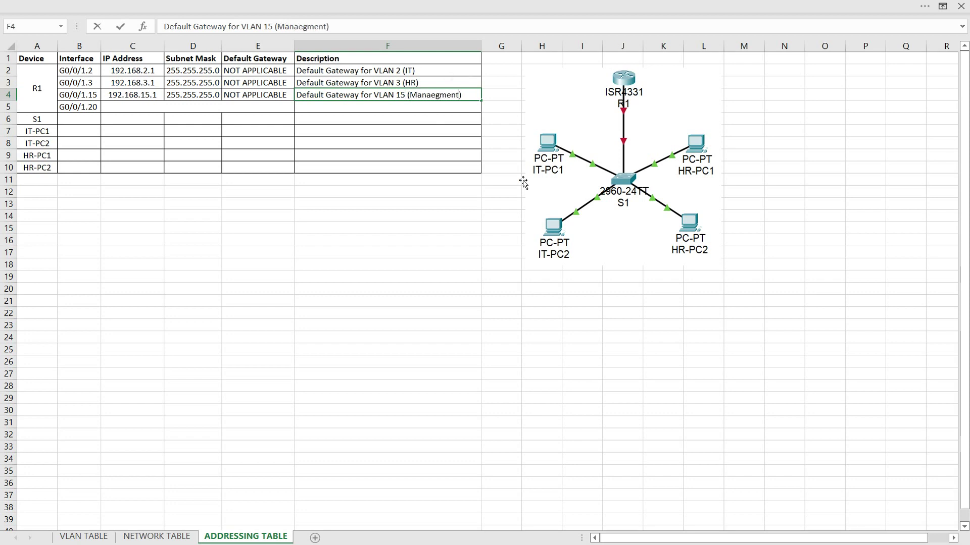
key("BackSpace")
key("BackSpace")
key("BackSpace")
key("BackSpace")
key("BackSpace")
key("BackSpace")
type("gement")
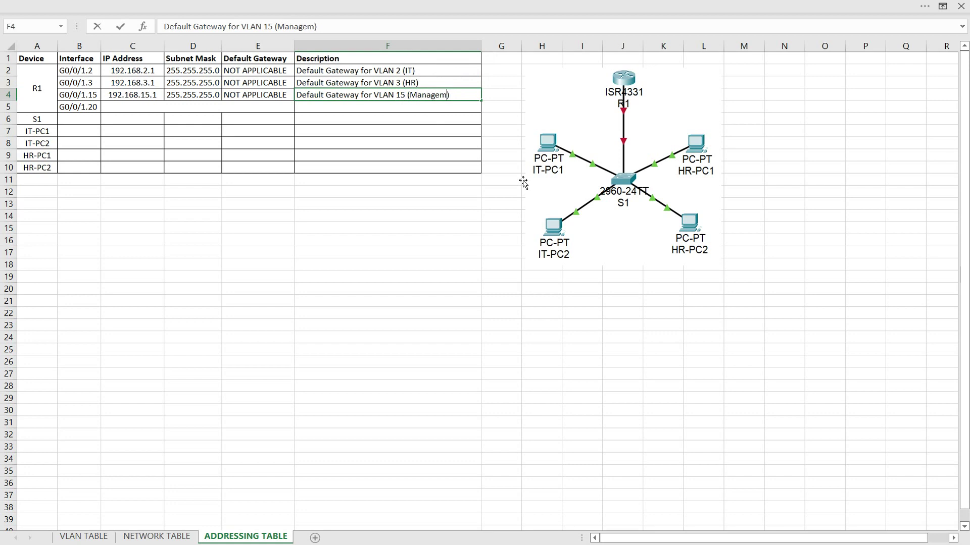
- Enter NO IP ADDRESS across G0/0/1.20's address cells and Native Encapsulation dot1q as its description
key("Return")
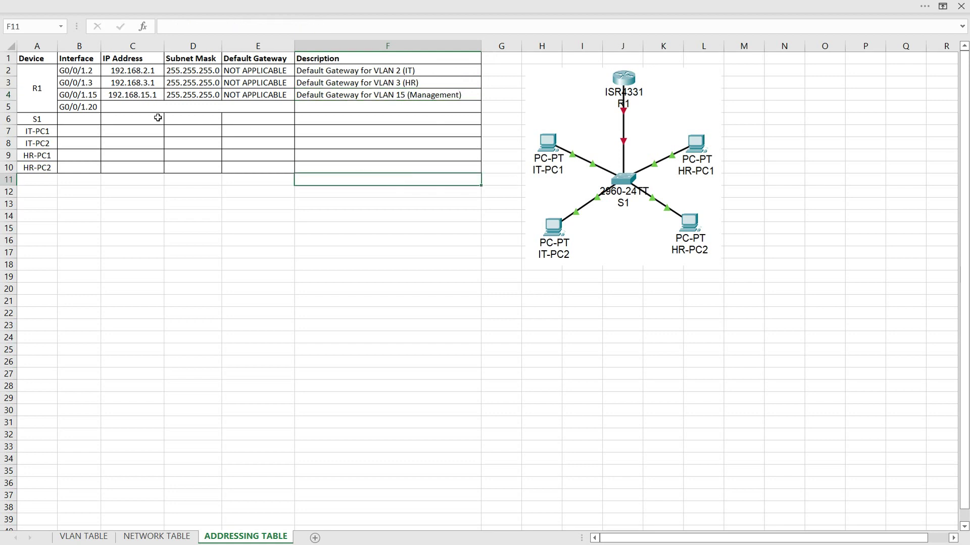
left_click(152, 107)
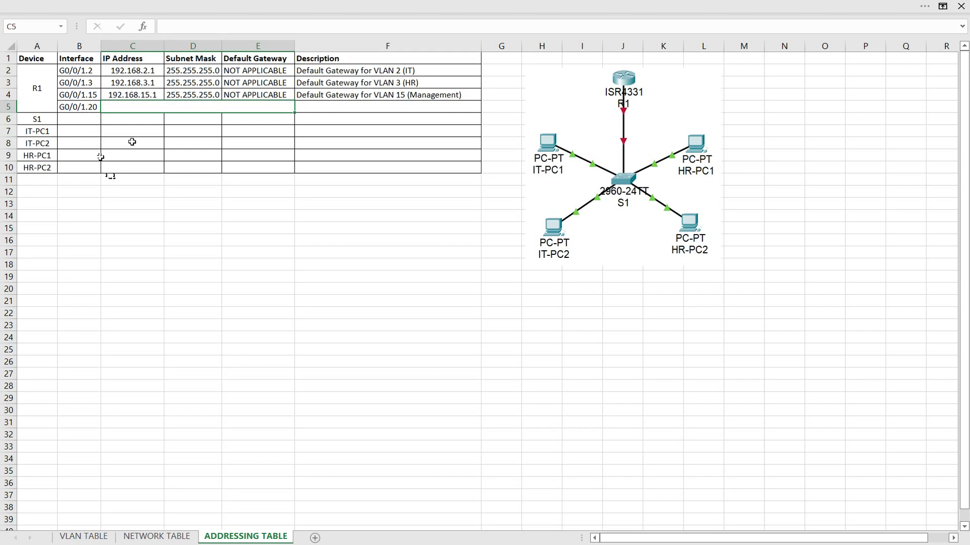
type("NO IP ADDRESS")
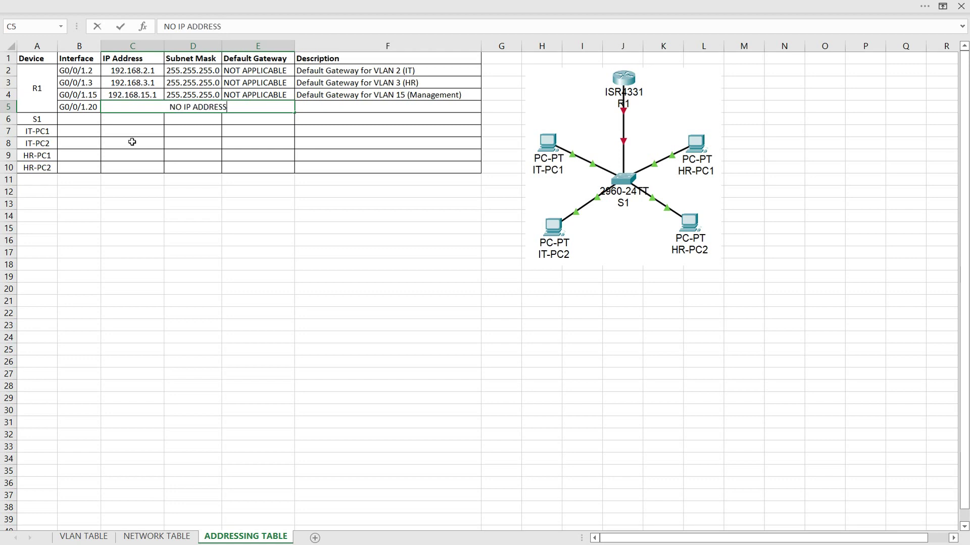
key("Tab")
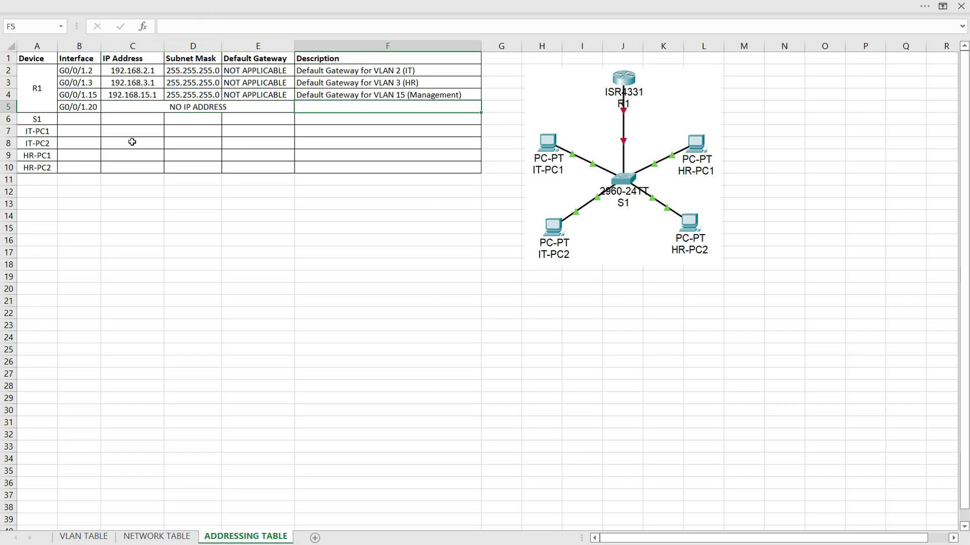
type("Native")
type("Encapsulation do")
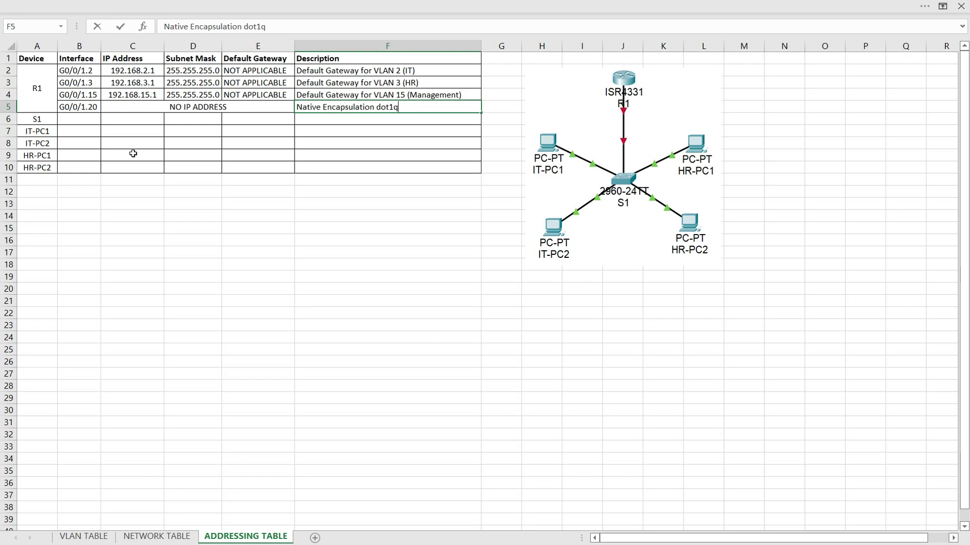
- Set S1's interface to VLAN 15, copy in G0/0/1.15's IP address and change it to 192.168.15.254
left_click(71, 119)
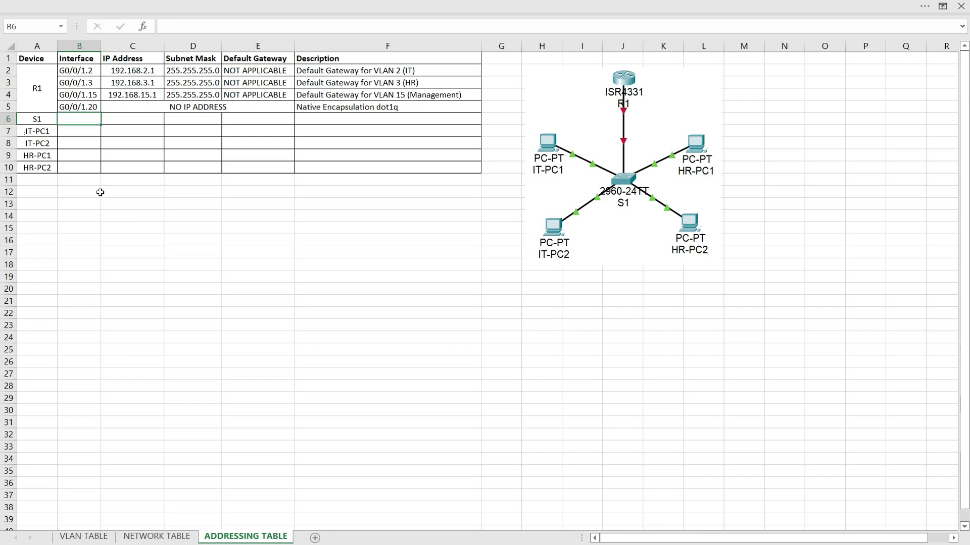
type("VLAN 15")
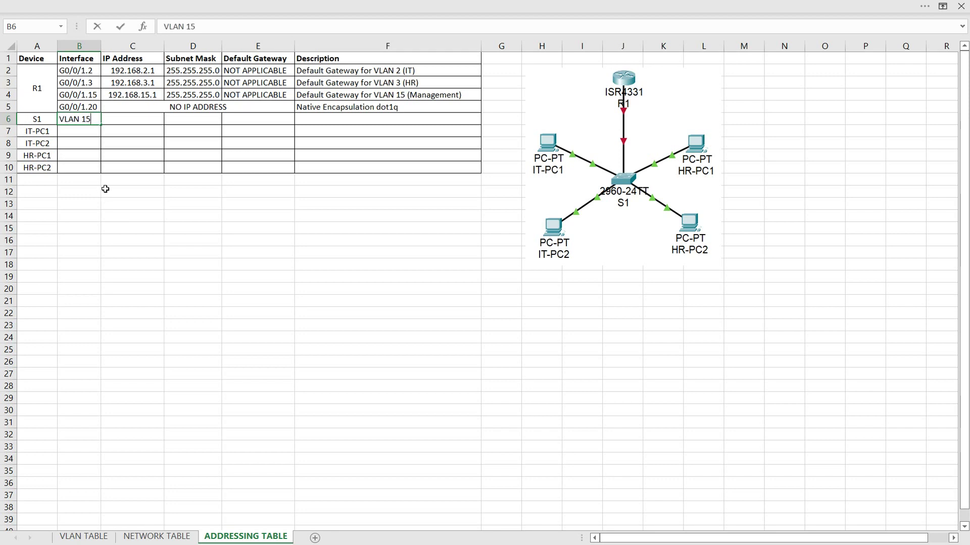
left_click(123, 119)
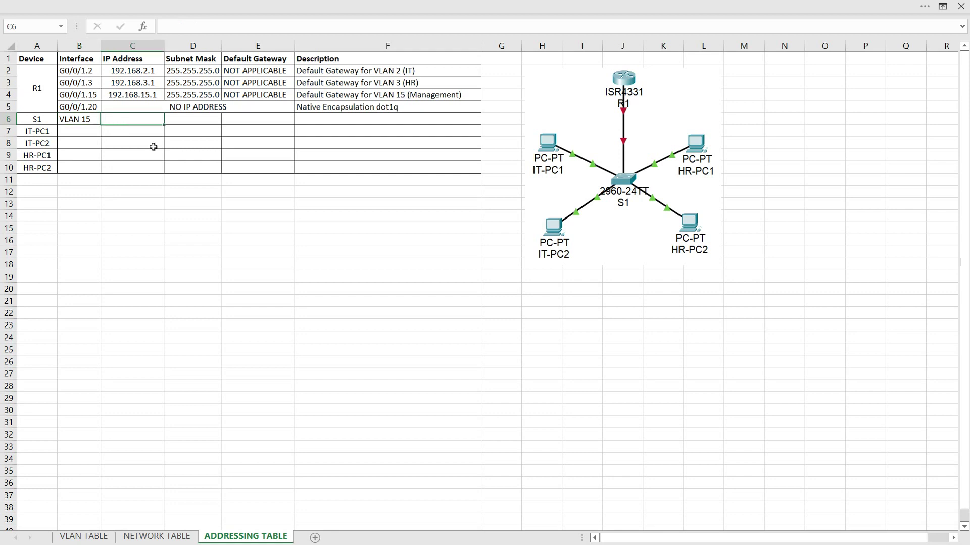
left_click(133, 94)
key("ctrl+c")
left_click(127, 121)
key("ctrl+v")
key("F2")
key("BackSpace")
type("254")
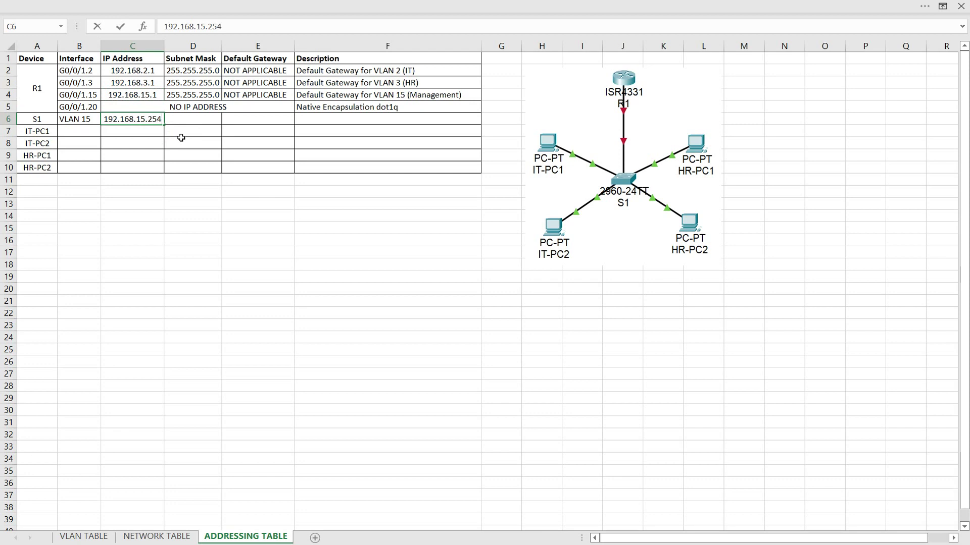
left_click(181, 139)
- Copy G0/0/1.15's subnet mask to S1 and its IP address 192.168.15.1 into S1's default gateway
left_click(188, 94)
key("ctrl+c")
left_click(192, 121)
key("ctrl+v")
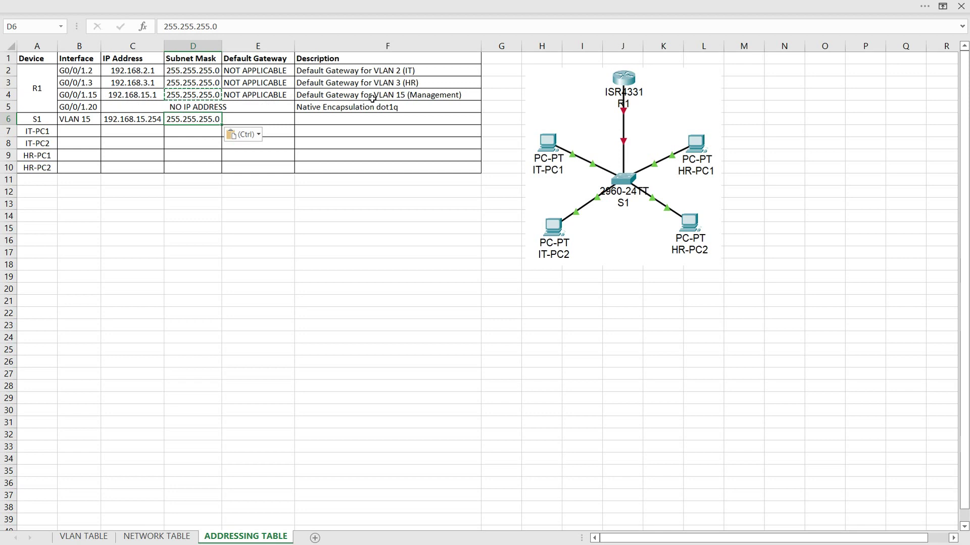
left_click(152, 95)
key("ctrl+c")
left_click(249, 123)
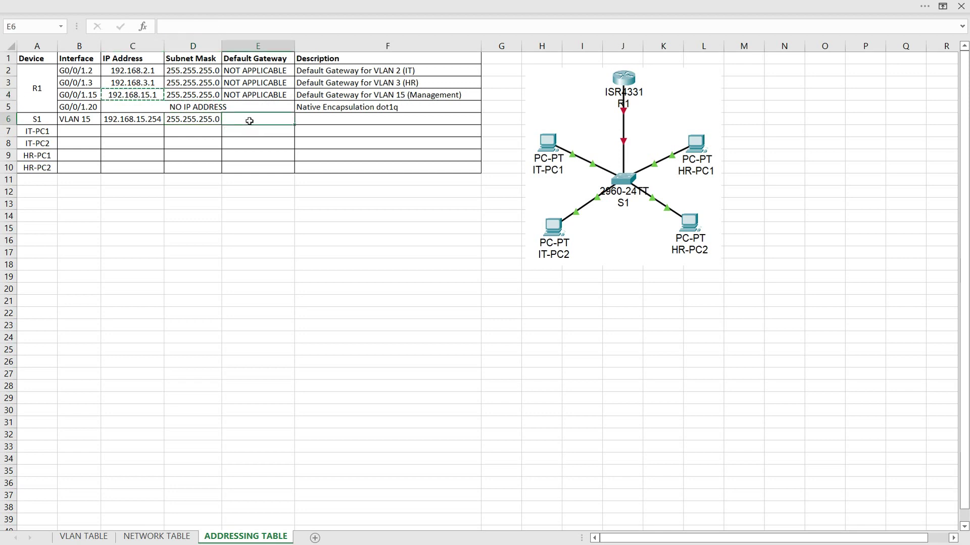
key("ctrl+v")
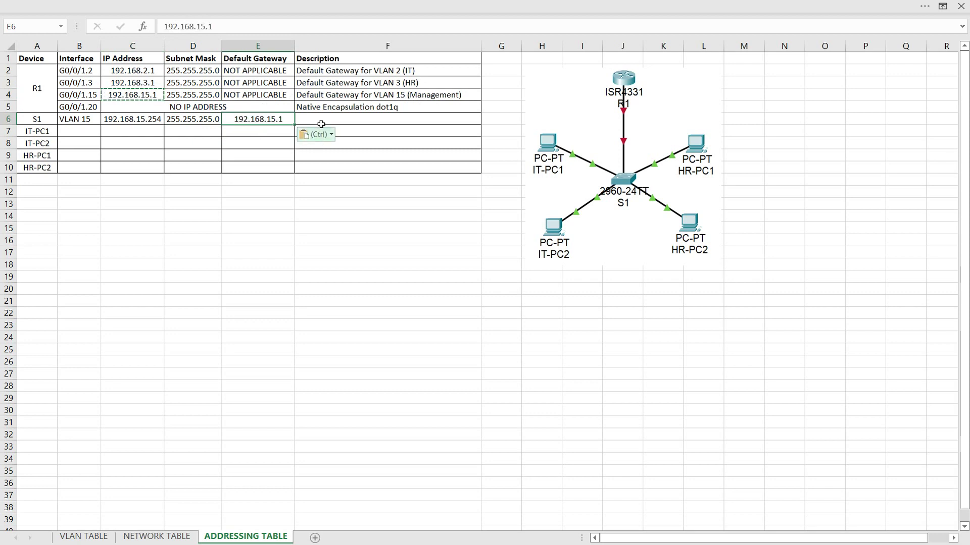
- Enter SVI for Switch Management as S1's description
left_click(323, 120)
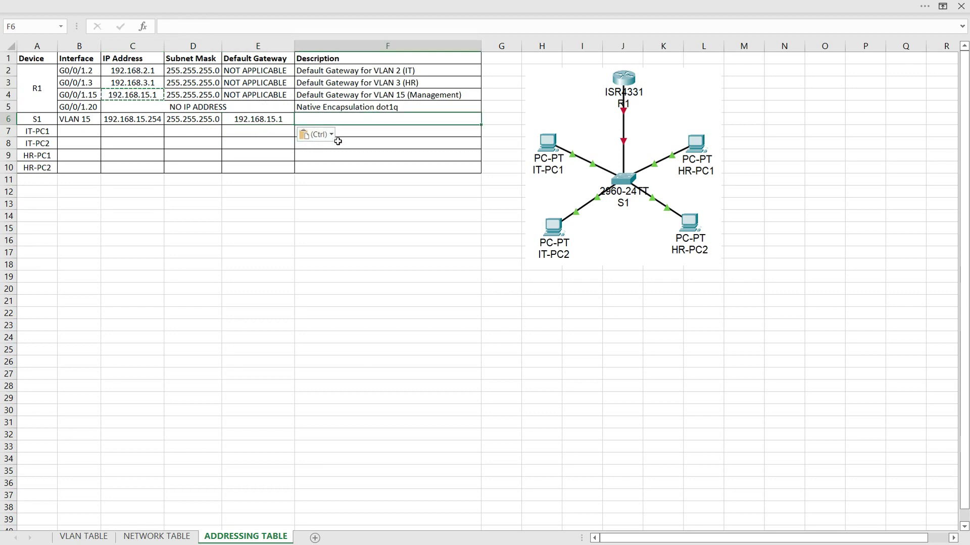
type("SV")
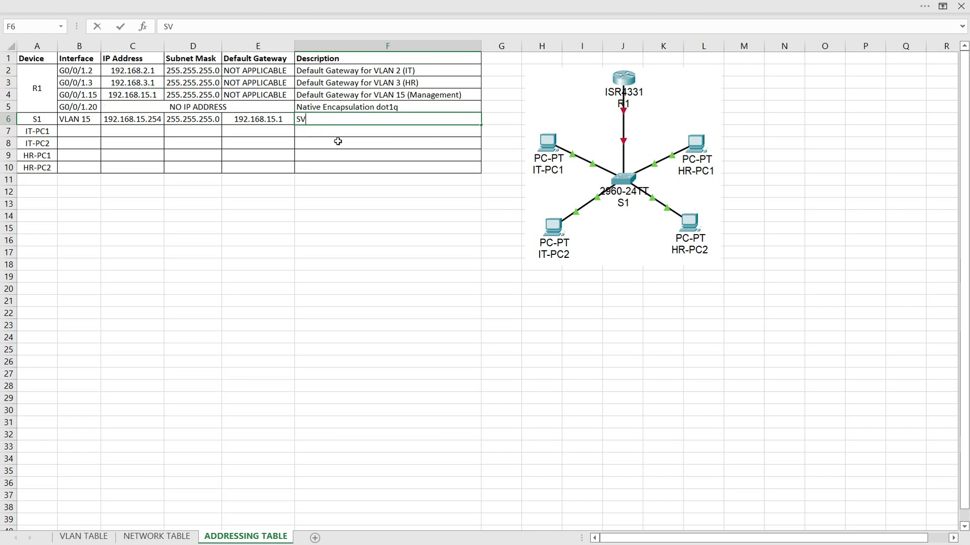
type("I for Switch M")
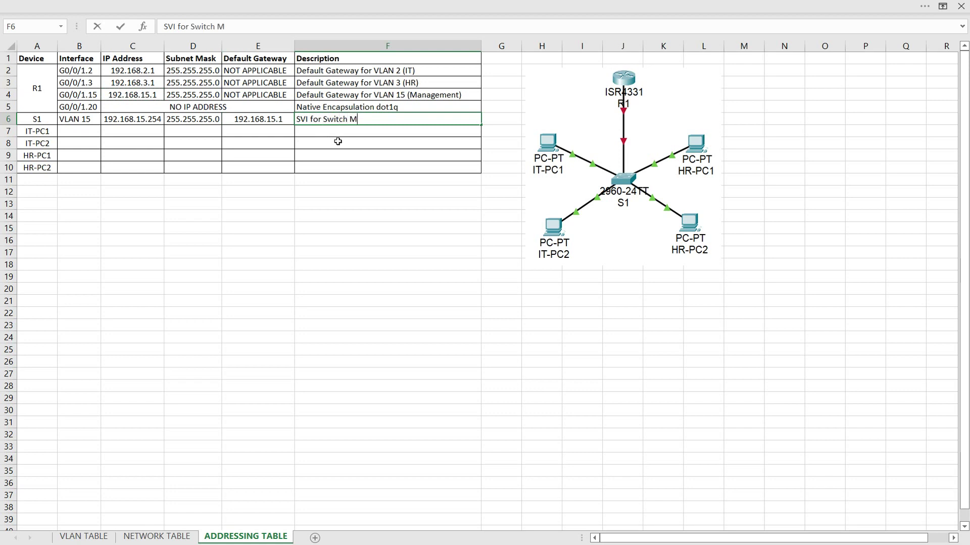
type("anagement")
key("Return")
- Enter NIC as the interface of IT-PC1
key("Left")
key("Left")
key("Left")
key("Left")
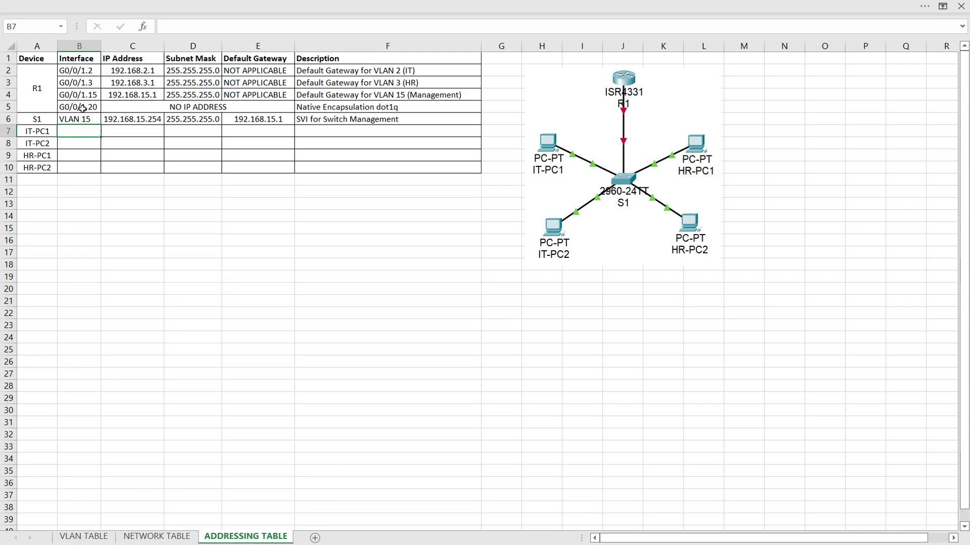
type("NIC")
key("Return")
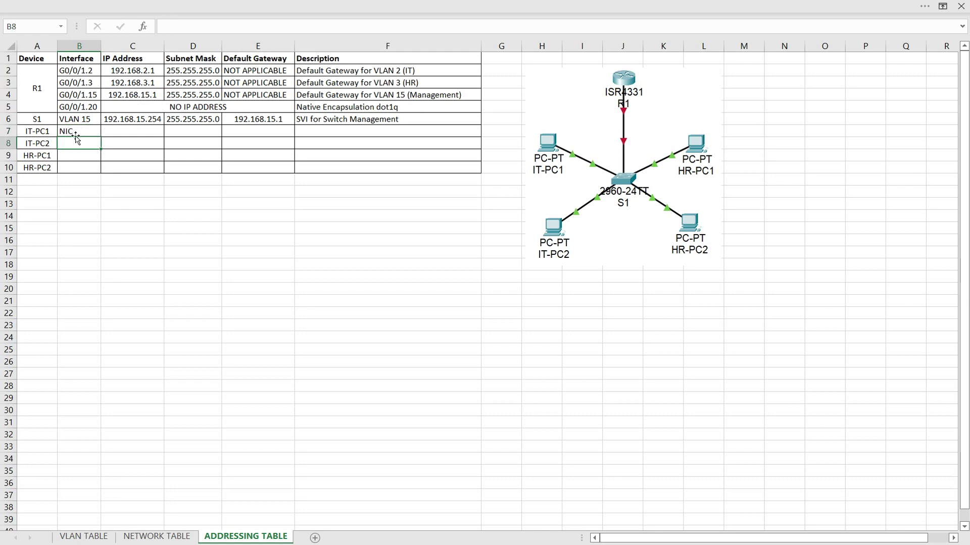
- Copy G0/0/1.2's IP address and subnet mask to IT-PC1, changing the IP address to 192.168.2.10
left_click(130, 73)
key("ctrl+c")
left_click(143, 131)
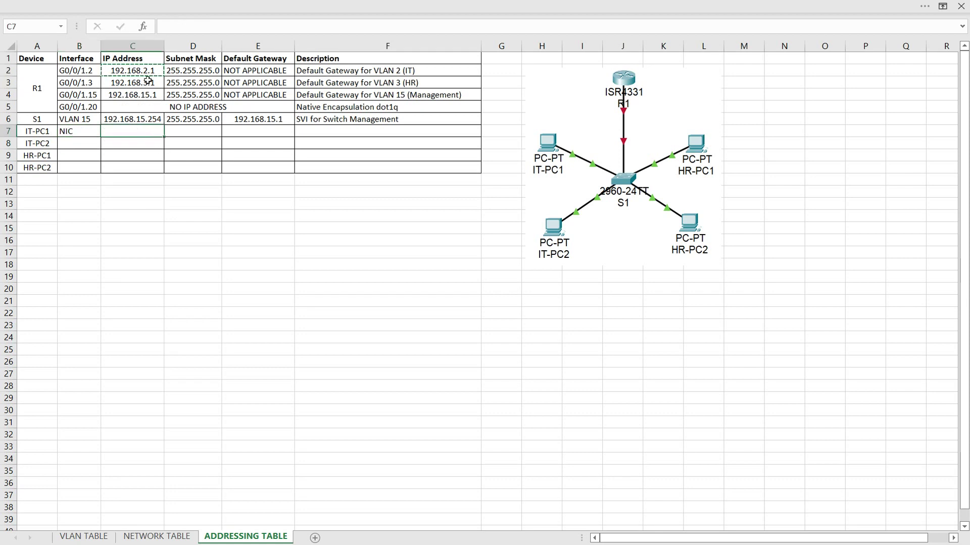
left_click_drag(139, 70, 181, 72)
key("ctrl+c")
left_click(147, 136)
key("ctrl+v")
double_click(158, 131)
type("0")
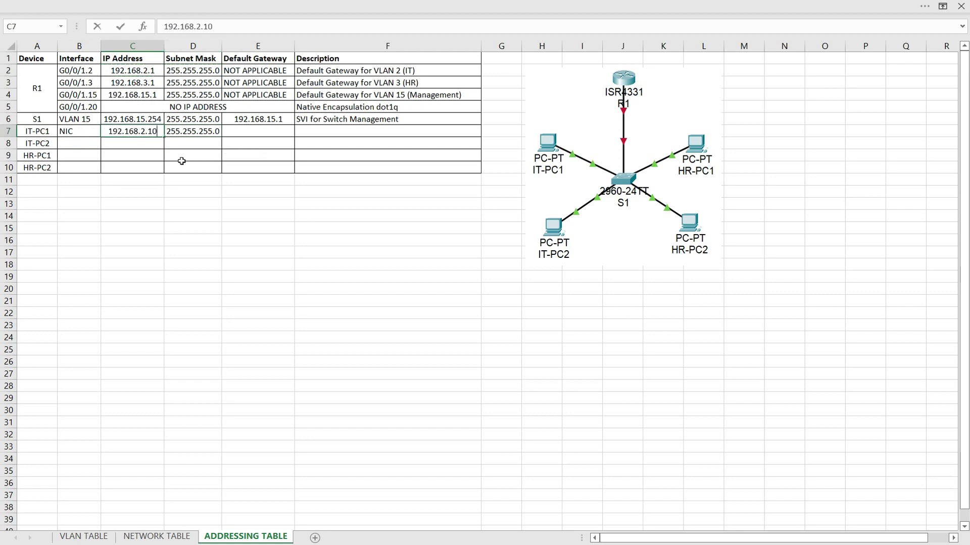
left_click(233, 134)
- Copy G0/0/1.2's address 192.168.2.1 into IT-PC1's default gateway and enter the description Connected to S1 Fa0/1
left_click(153, 74)
key("ctrl+c")
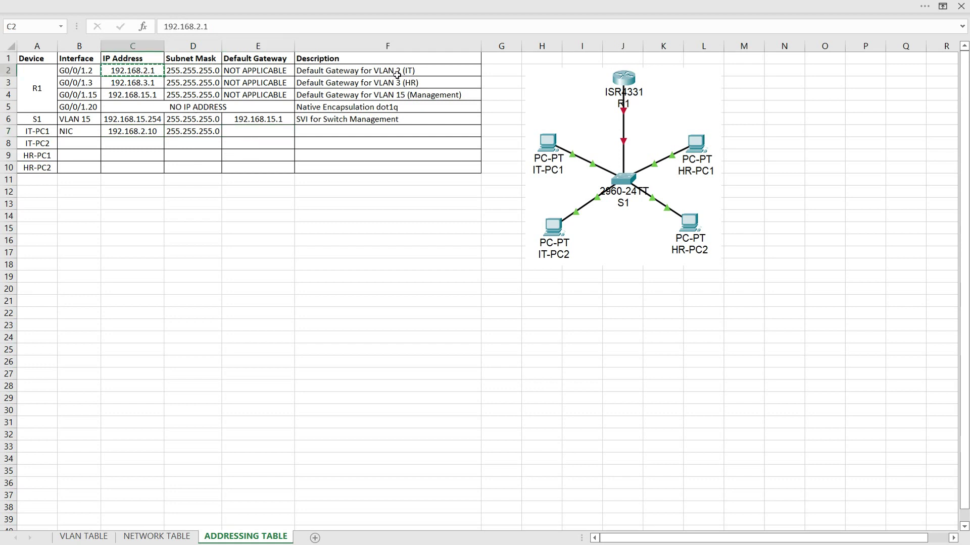
left_click(251, 133)
key("ctrl+v")
key("Tab")
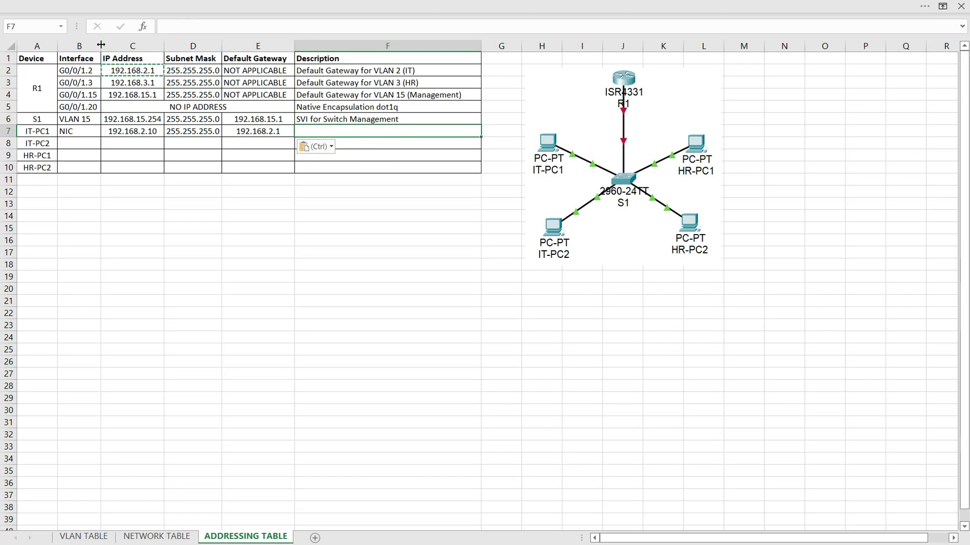
type("Connected to S1 Fa0/1")
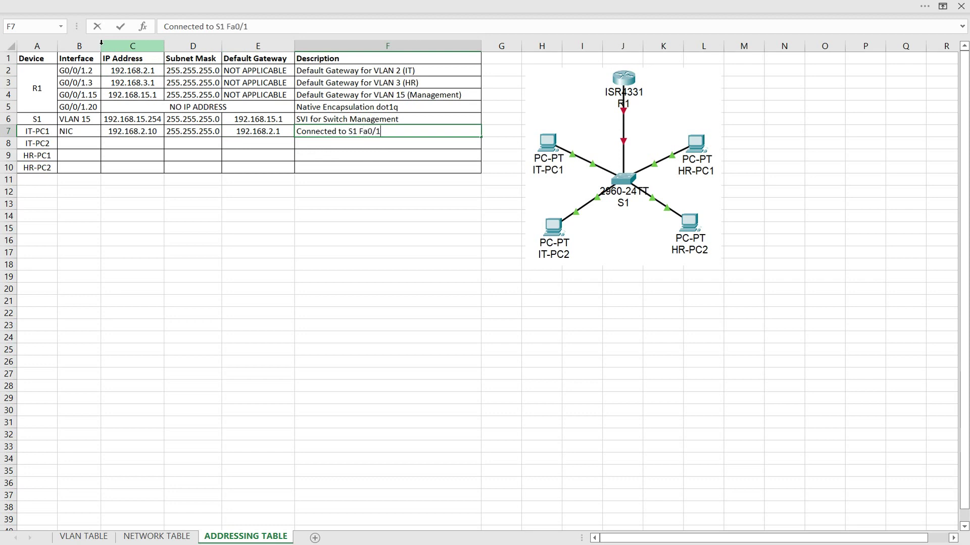
key("Return")
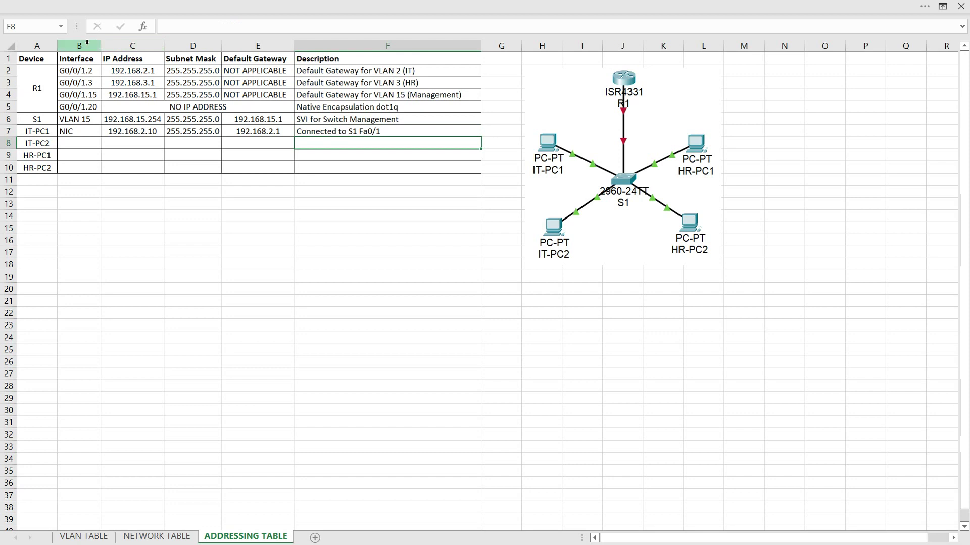
- Enter NIC as IT-PC2's interface, fill its IP address from the row above and change it to 192.168.2.11
left_click(71, 143)
type("NIC")
key("Tab")
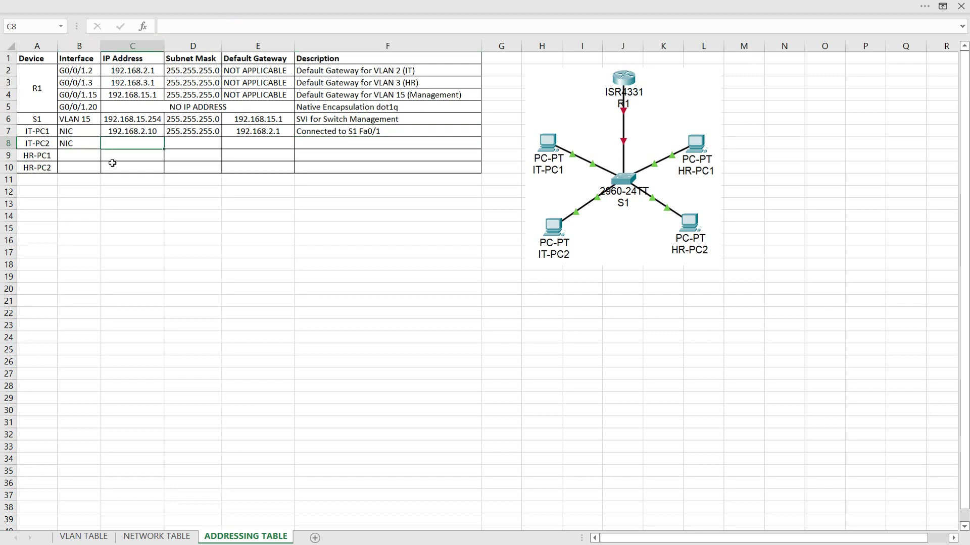
key("ctrl+d")
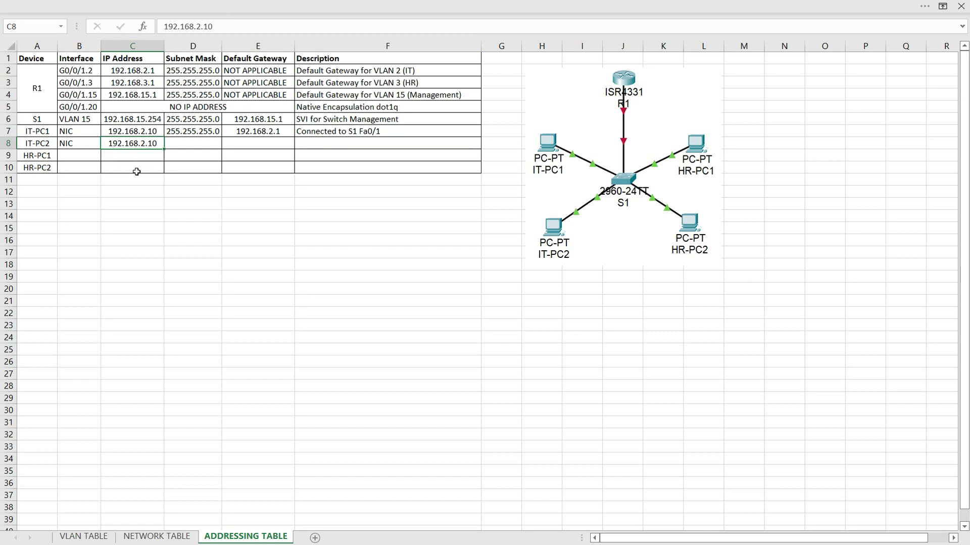
key("F2")
key("BackSpace")
type("1")
- Fill IT-PC2's subnet mask and default gateway from the row above
left_click(180, 146)
key("ctrl+d")
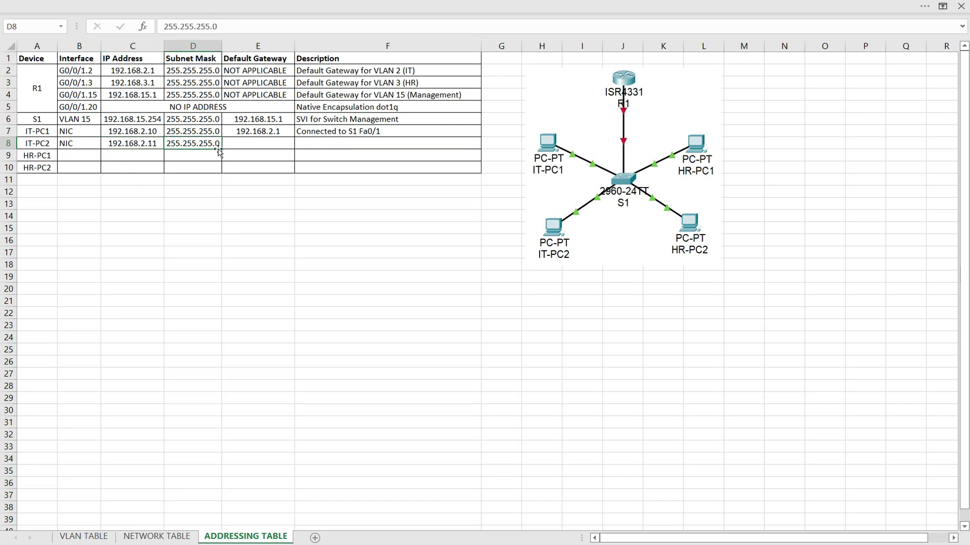
left_click(266, 146)
key("ctrl+d")
- Fill IT-PC2's description from the row above and change its port to Fa0/2
left_click(322, 146)
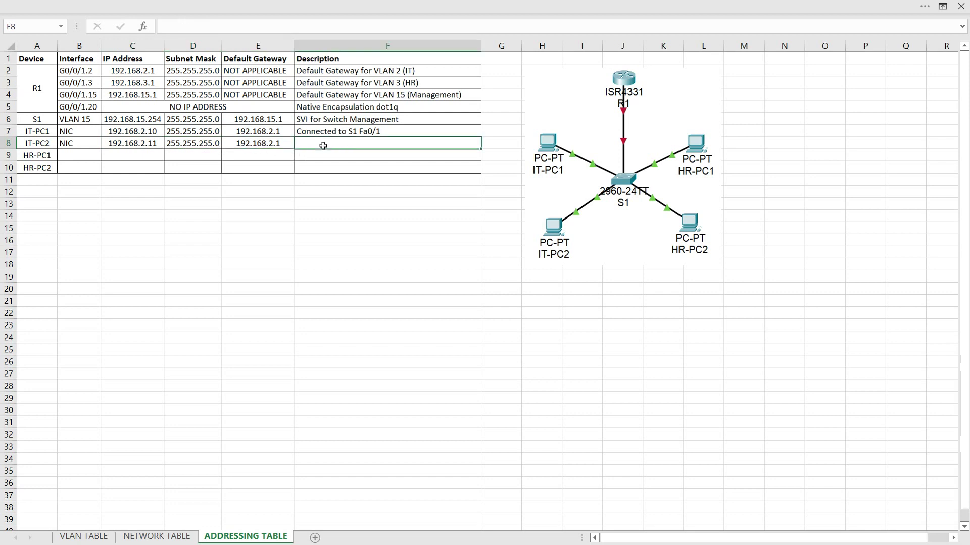
key("ctrl+d")
double_click(391, 145)
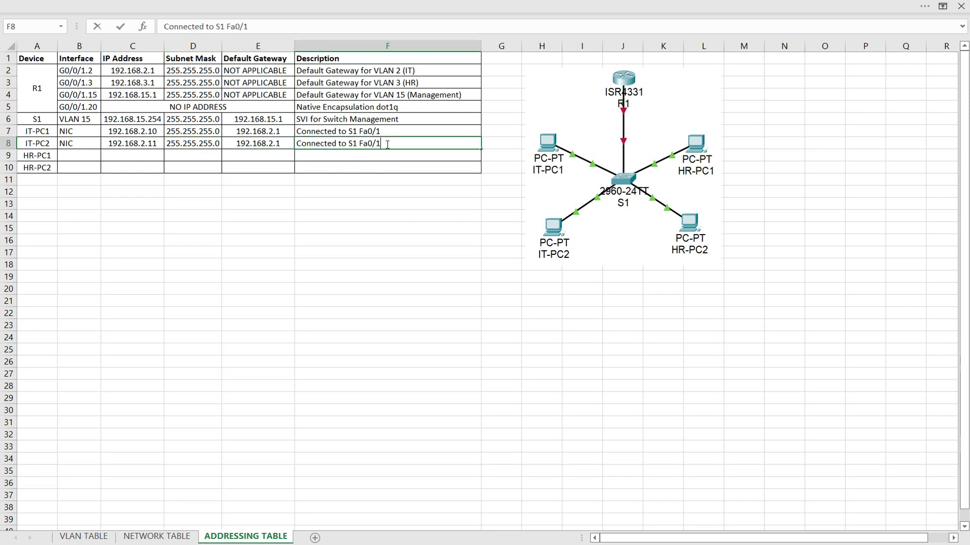
type("2")
key("Return")
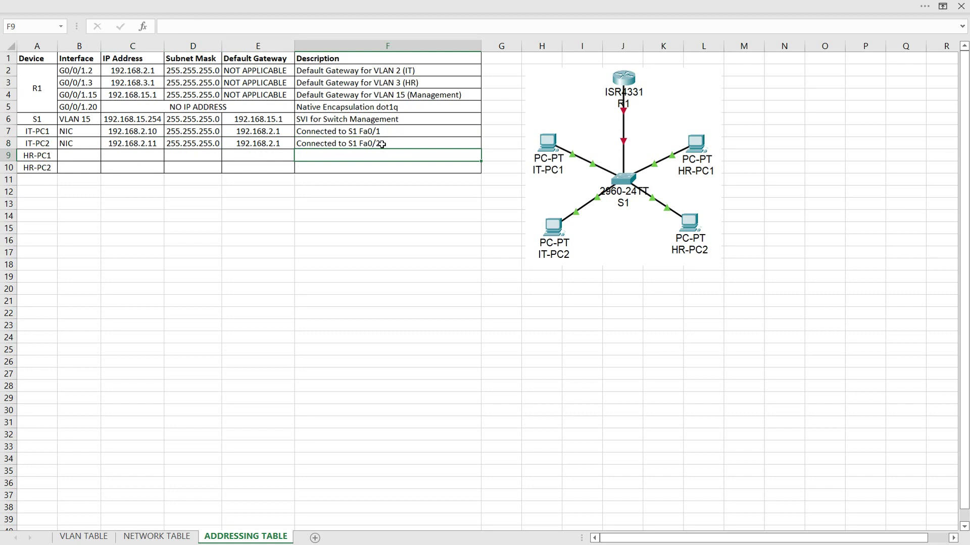
- Enter NIC as the interface of HR-PC1
left_click(75, 158)
type("NIC")
left_click(116, 157)
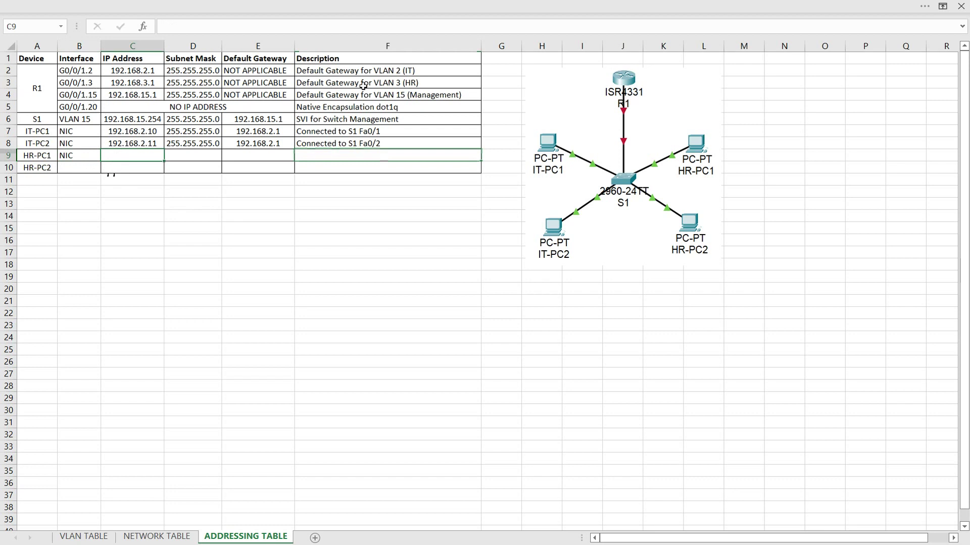
- Copy G0/0/1.3's IP address and subnet mask to HR-PC1, changing the IP address to 192.168.3.10
left_click_drag(153, 83, 179, 84)
key("ctrl+c")
left_click(134, 155)
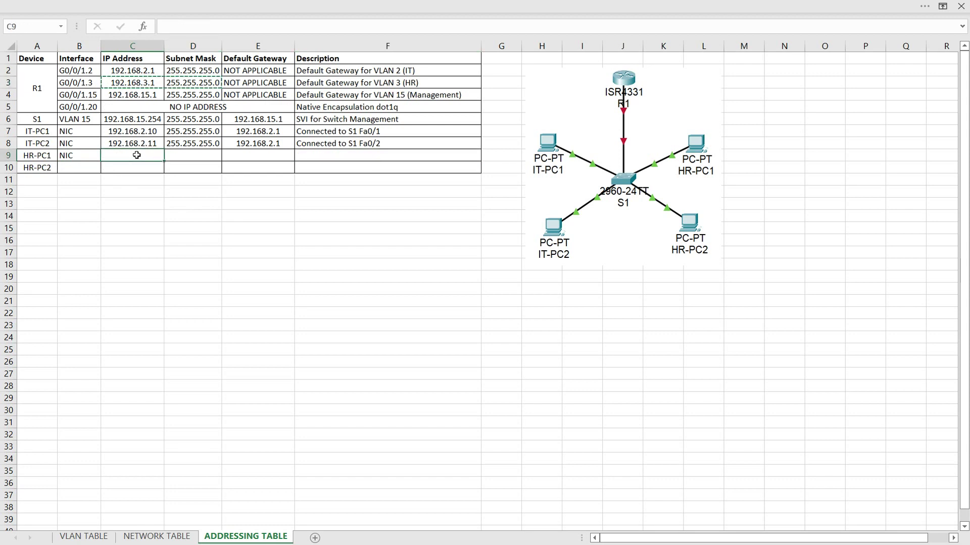
key("ctrl+v")
key("F2")
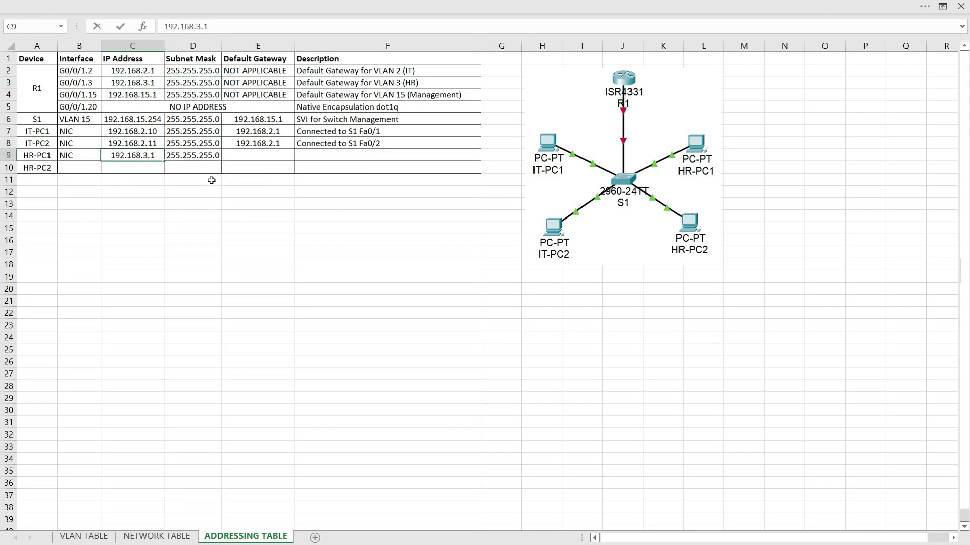
type("0")
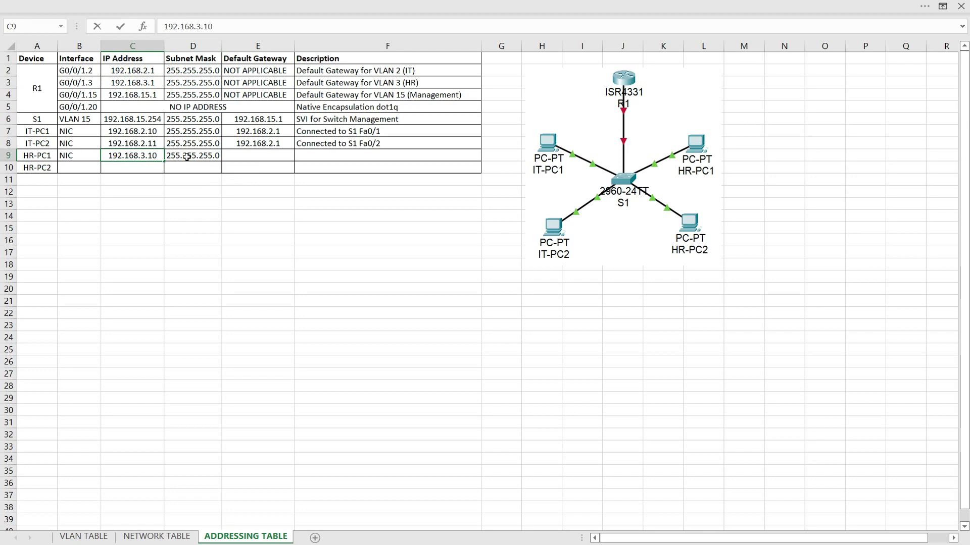
left_click(188, 164)
- Copy G0/0/1.3's address 192.168.3.1 into HR-PC1's default gateway
left_click(153, 84)
key("ctrl+c")
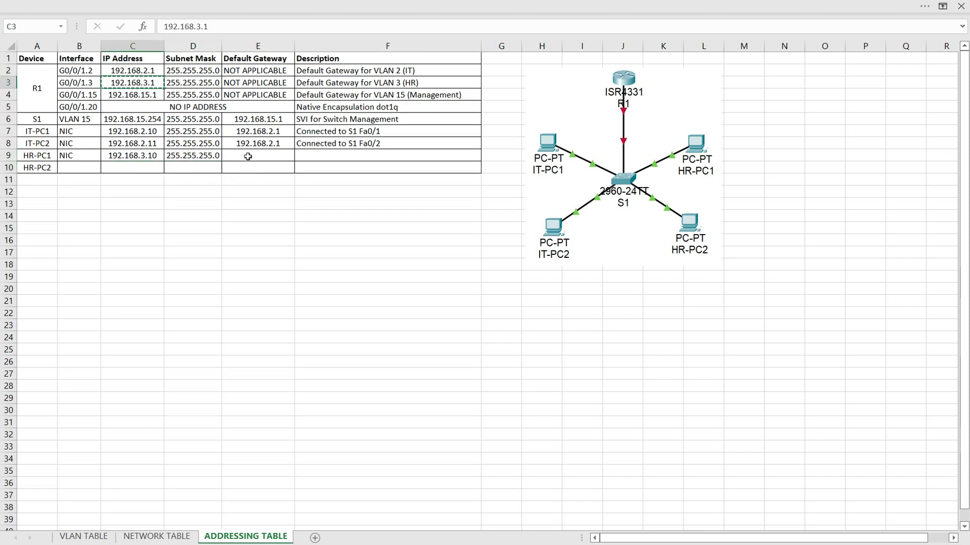
left_click(251, 155)
key("ctrl+v")
left_click(320, 155)
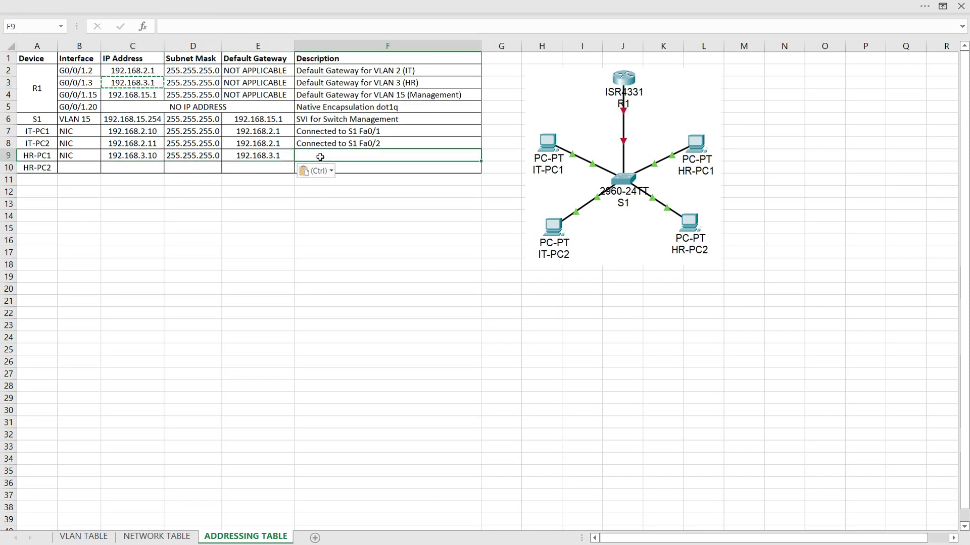
- Copy IT-PC1's description to HR-PC1 and change its port to Fa0/7
left_click(354, 132)
key("ctrl+c")
left_click(353, 155)
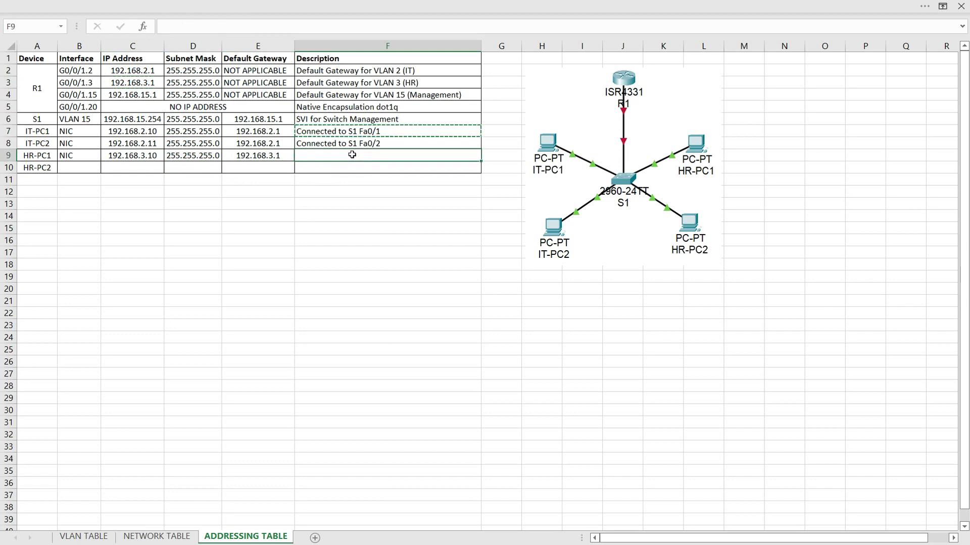
key("ctrl+v")
double_click(390, 157)
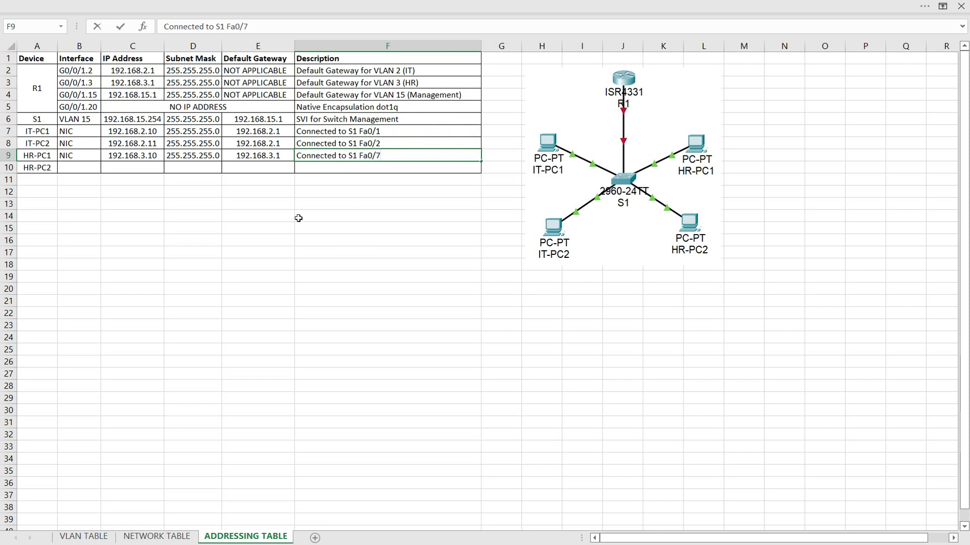
left_click(282, 218)
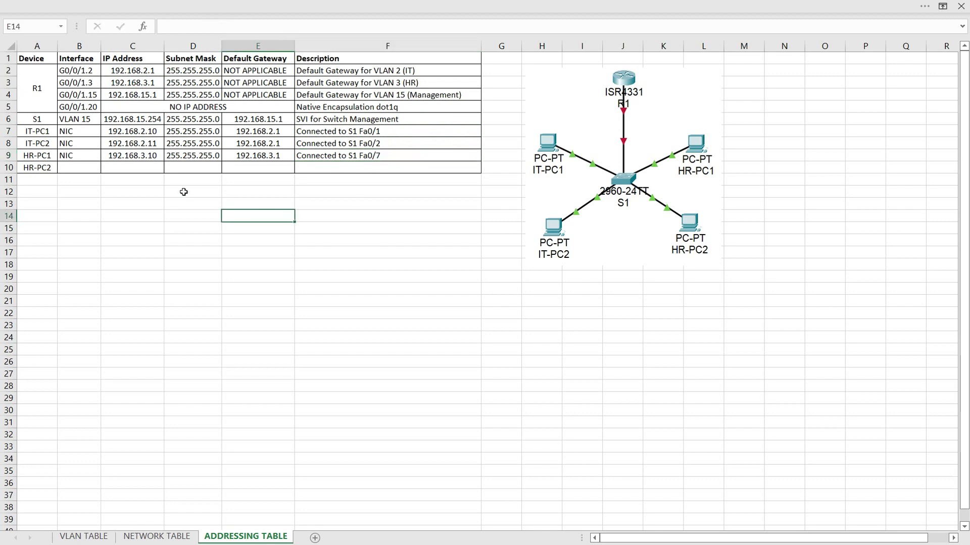
- For HR-PC2, enter NIC as the interface and fill the IP address from the row above, changing it to 192.168.3.11
left_click(127, 170)
left_click(93, 170)
type("NIC")
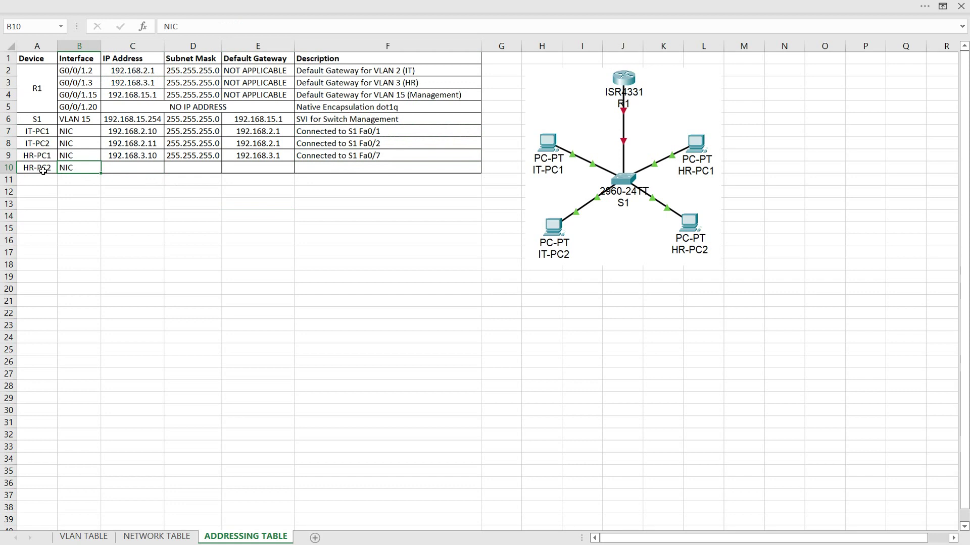
left_click(124, 169)
key("ctrl+d")
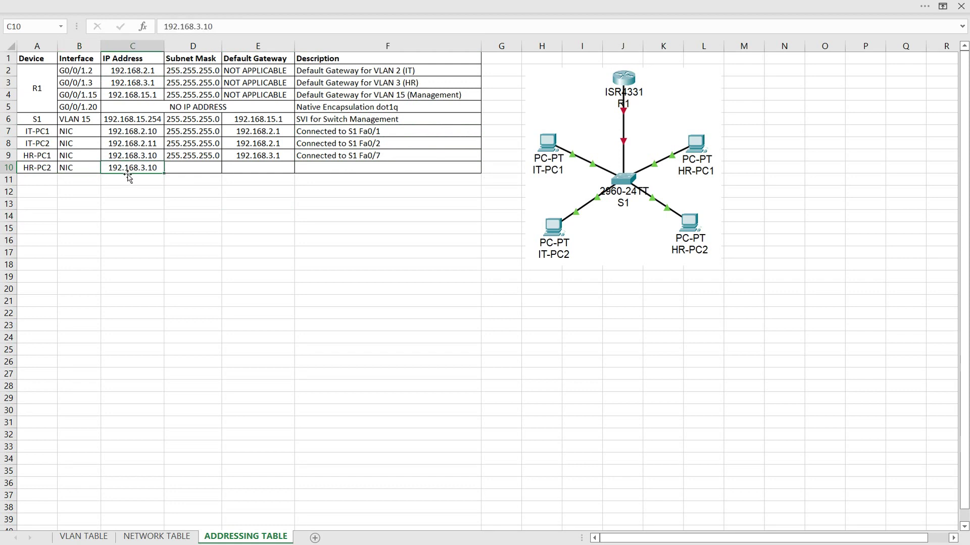
key("F2")
key("BackSpace")
type("1")
- Fill HR-PC2's subnet mask and default gateway from the HR-PC1 row above
left_click(203, 170)
key("ctrl+d")
left_click(241, 168)
key("ctrl+d")
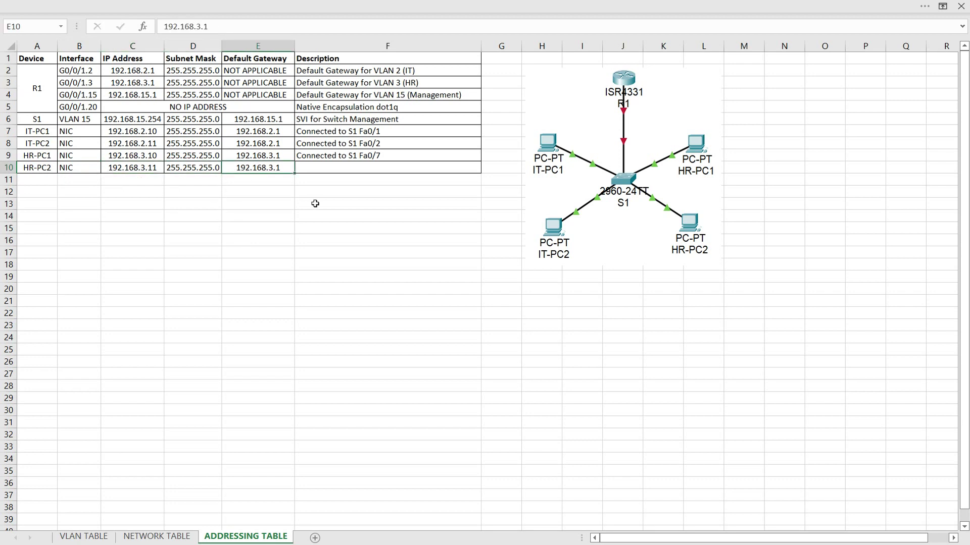
- Fill HR-PC2's description from the row above and change its port to Fa0/8
left_click(340, 170)
key("ctrl+d")
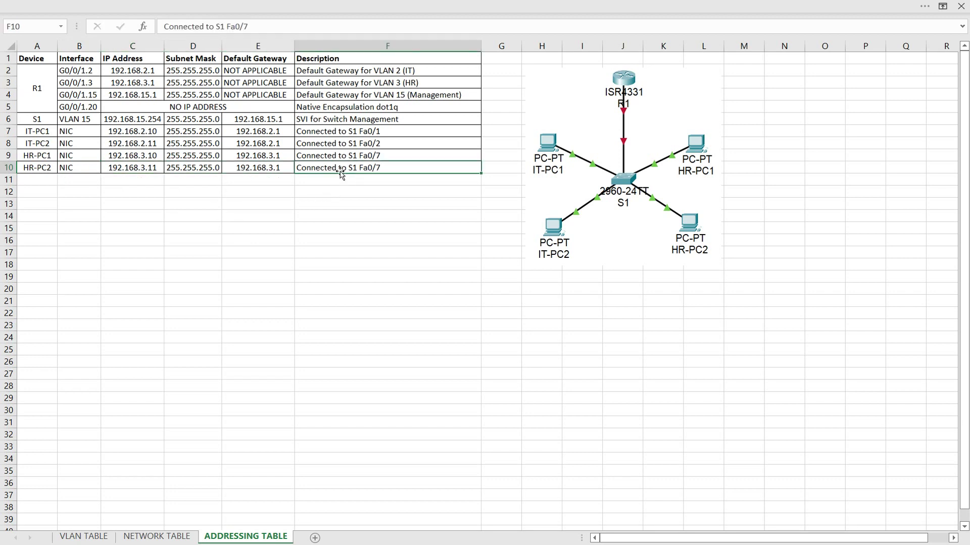
key("F2")
type("8")
key("Return")
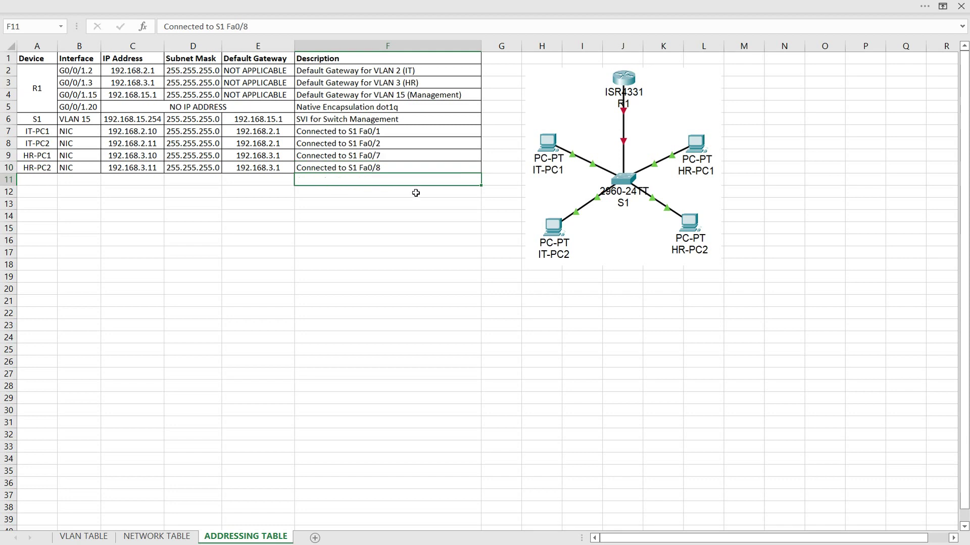
left_click(361, 253)
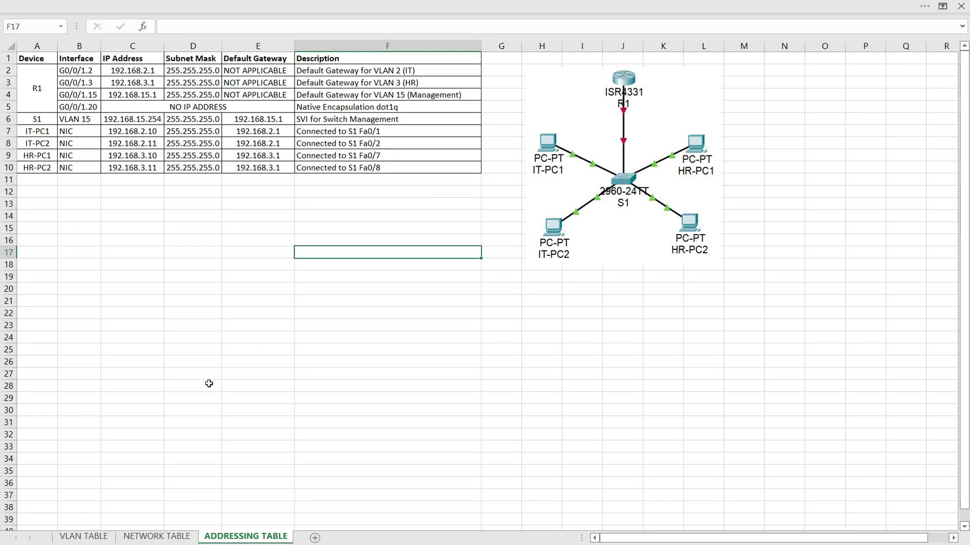
- Review the VLAN and network tables and return to the addressing table
left_click(101, 536)
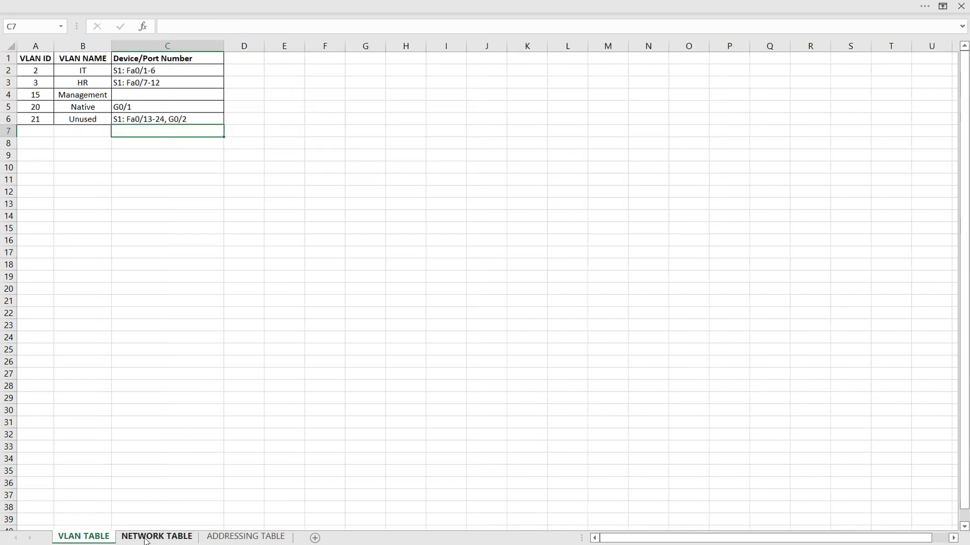
left_click(147, 538)
left_click(230, 537)
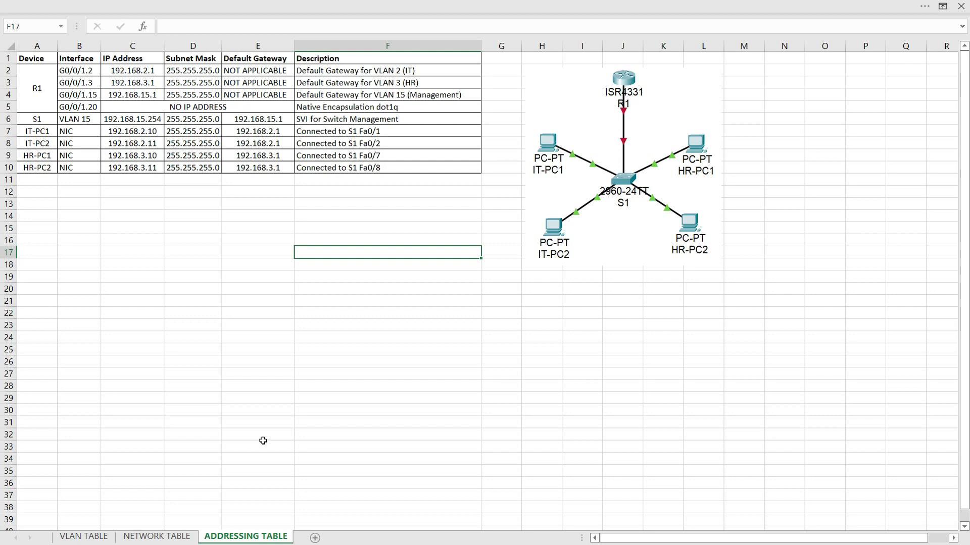
- Switch to Cisco Packet Tracer and open the command line of switch S1, moving its window clear of the workspace
key("alt+Tab")
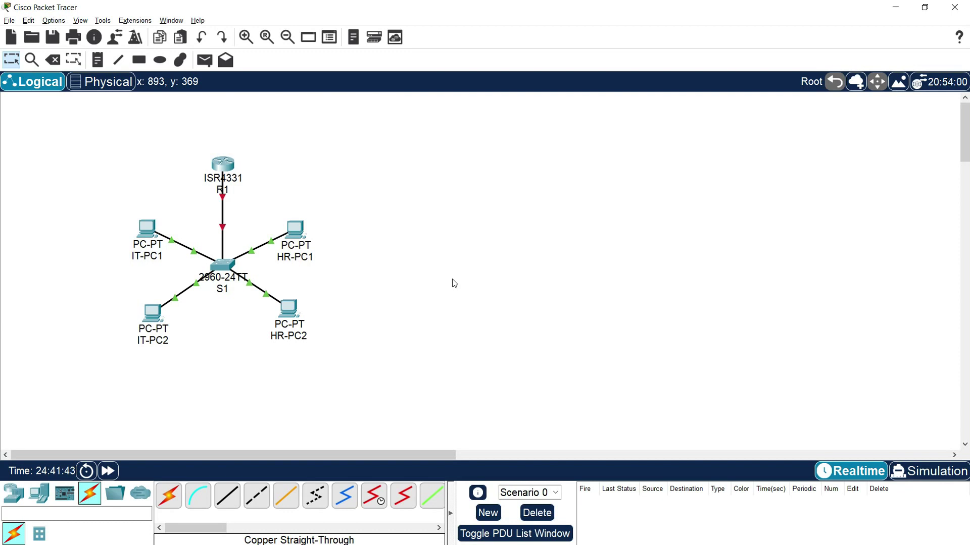
left_click(225, 267)
left_click(416, 123)
left_click_drag(391, 105, 139, 69)
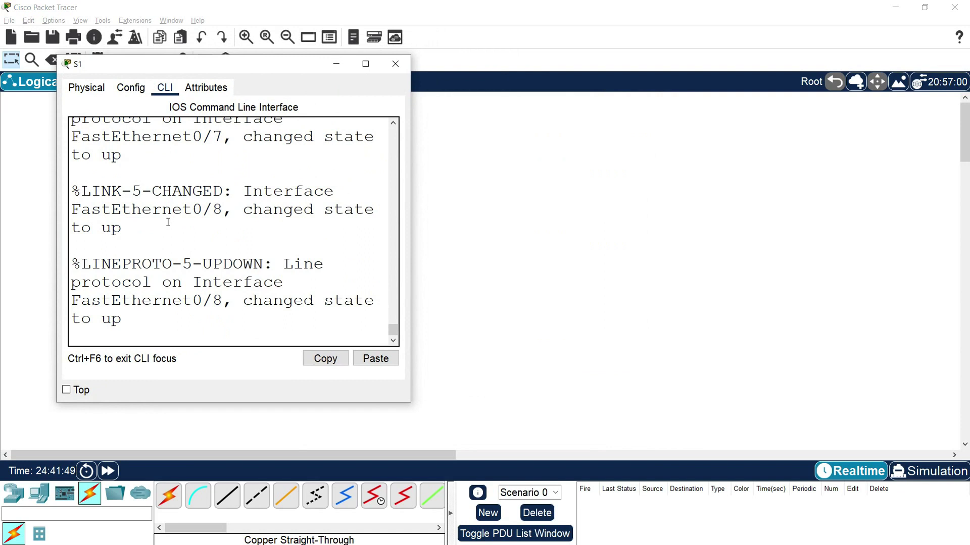
- Enter privileged and global configuration mode on the switch and set its hostname to S1
key("Return")
type("enable")
key("Return")
type("conf")
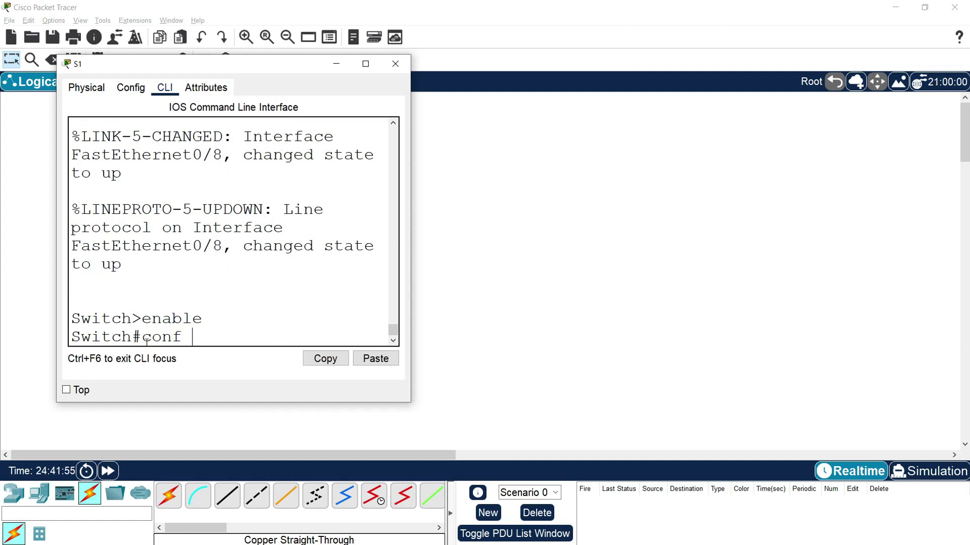
type(" t")
key("Return")
type("hostname S1")
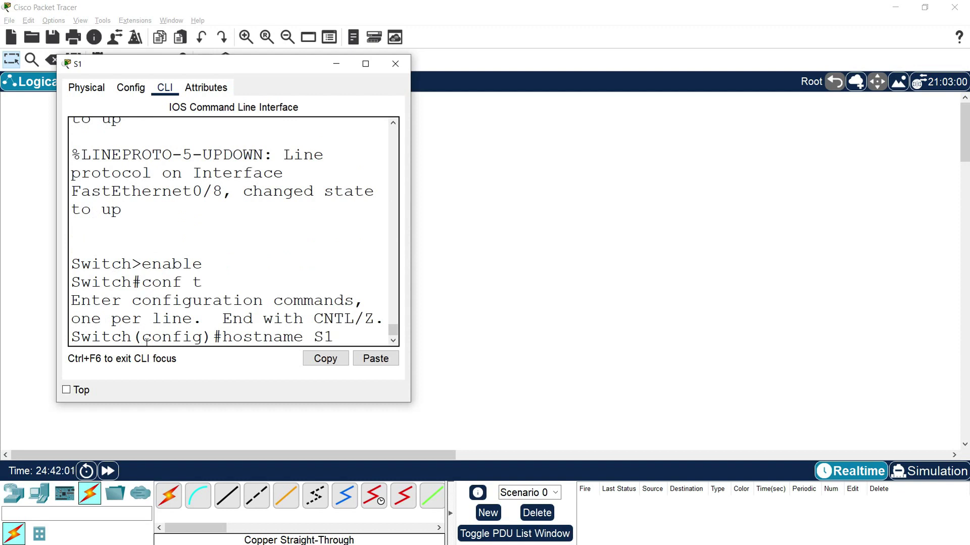
key("Return")
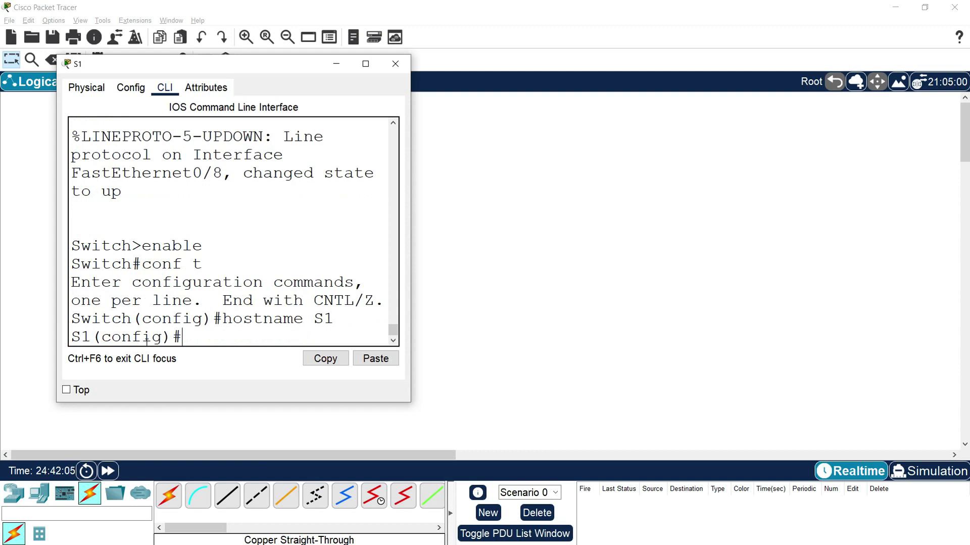
- Create VLAN 2 on S1 and name it IT
type("vlan ")
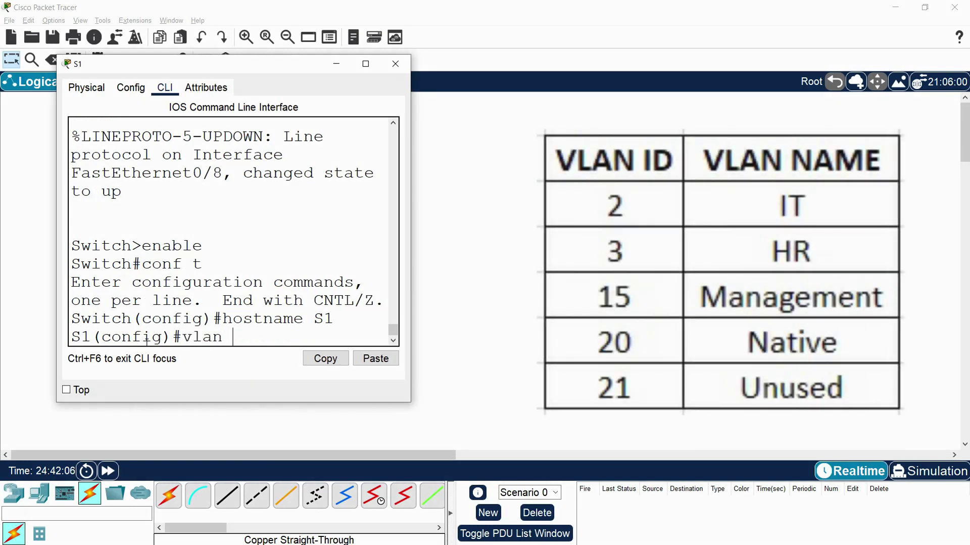
type("2")
key("Return")
type("name IT")
key("Return")
- Create VLAN 3 on S1 and name it HR
type("vlan 3")
key("Return")
type("name ")
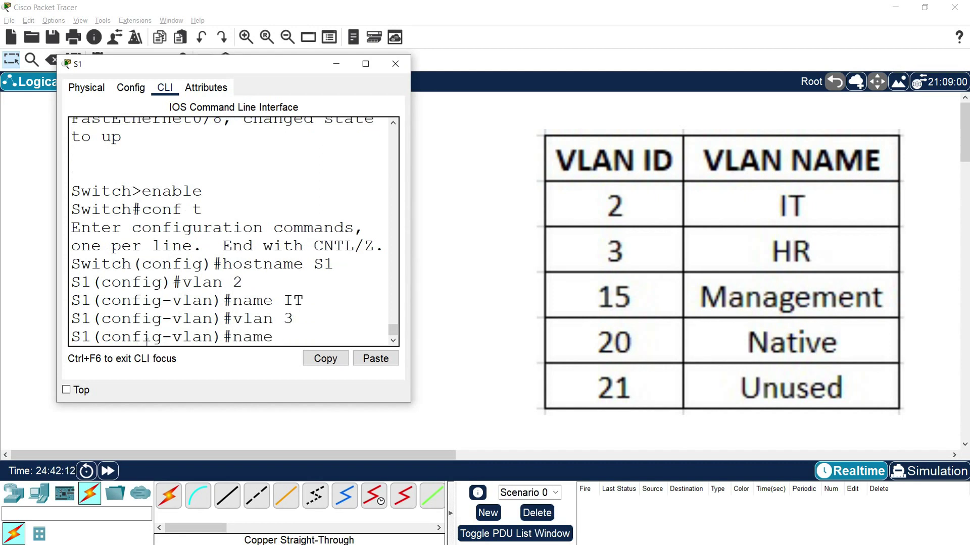
type("HR")
key("Return")
- Create VLAN 15 on S1 and name it Management
type("vlan ")
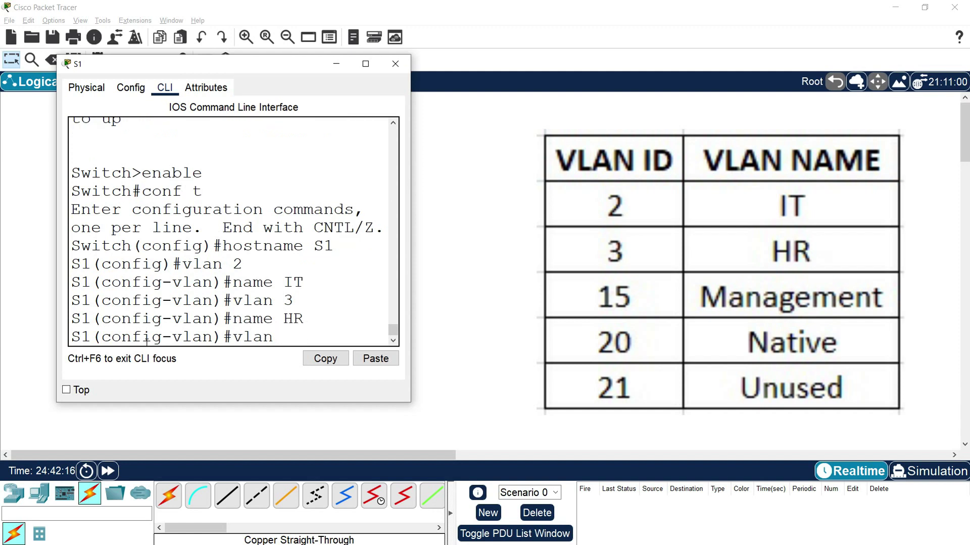
type("15")
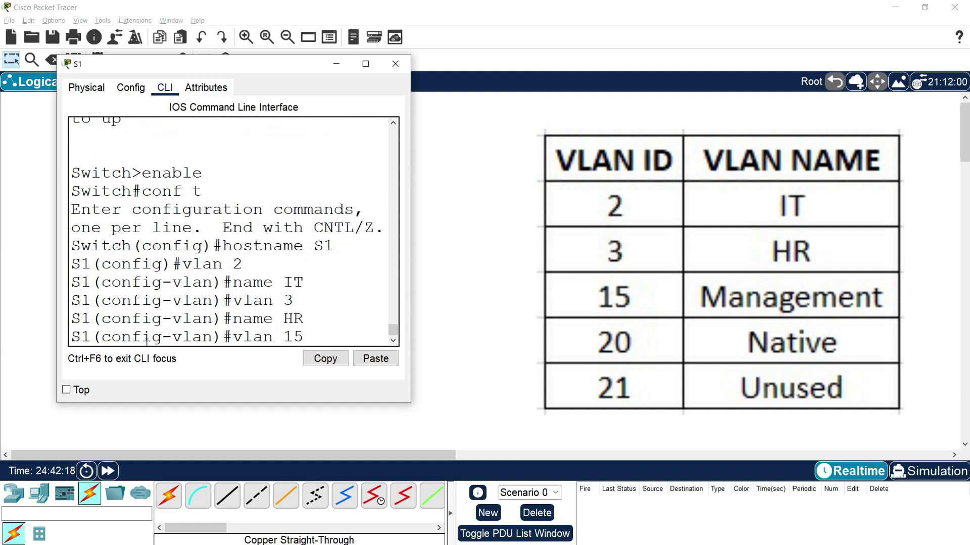
key("Return")
type("name M")
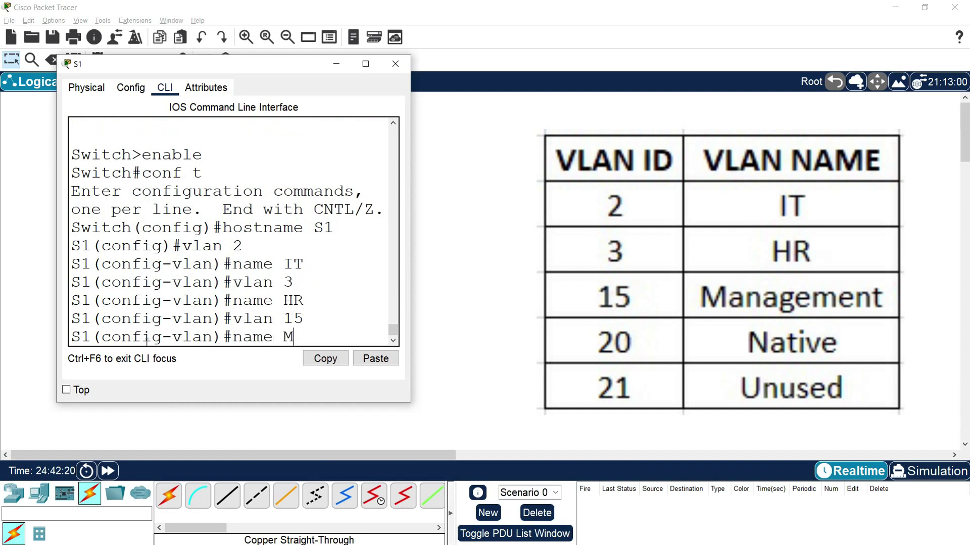
type("anagement")
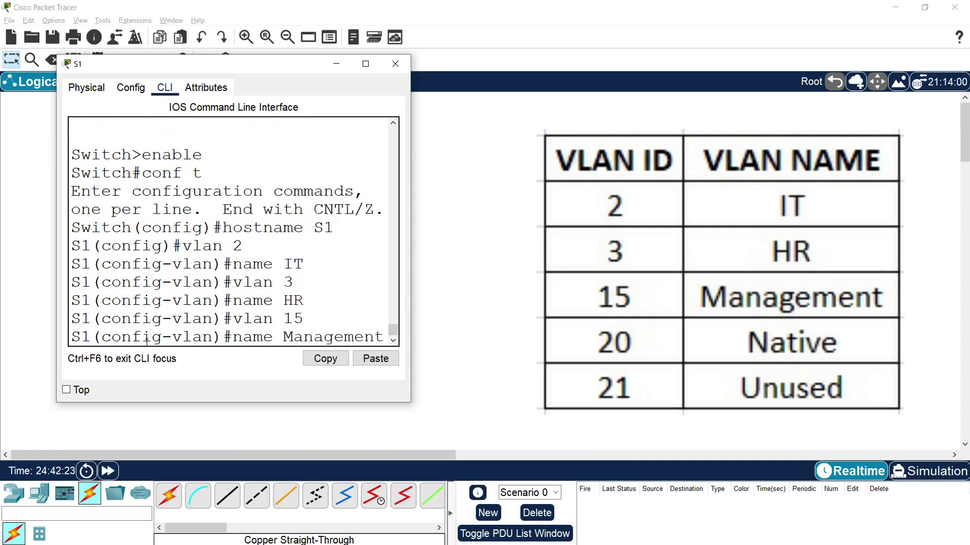
key("Return")
- Create VLAN 20 on S1 and name it Native
type("vlan ")
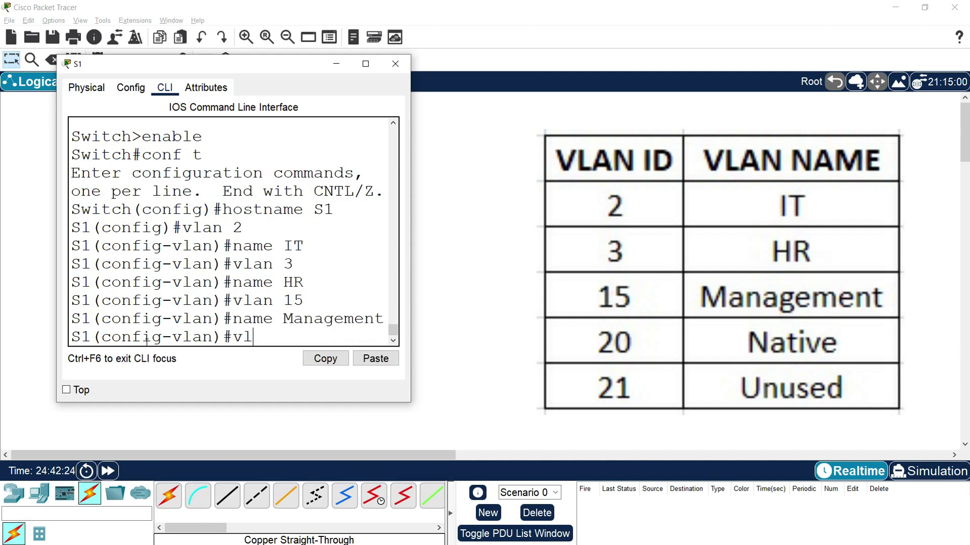
type("20")
key("Return")
type("name")
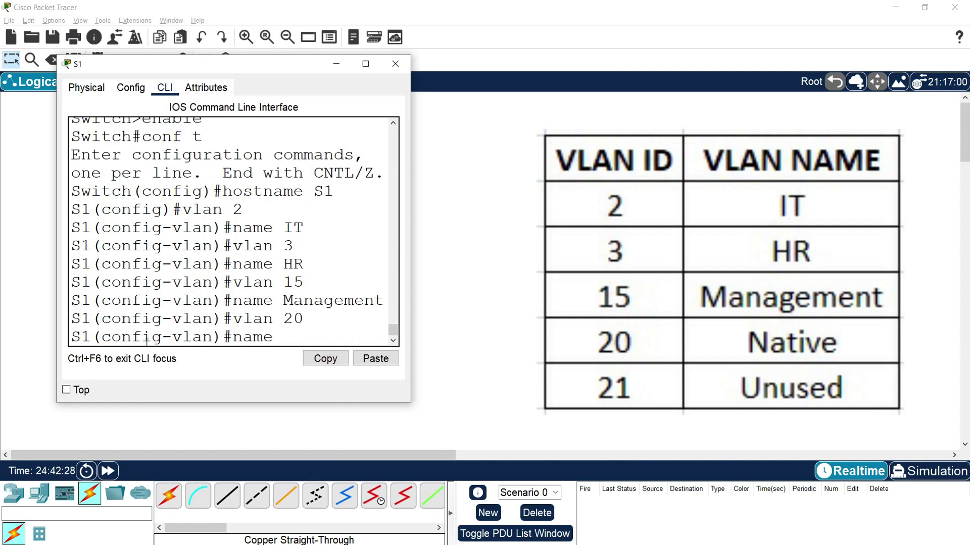
type(" Native")
key("Return")
- Create VLAN 21 on S1 and name it Unused
type("vlan)#vl")
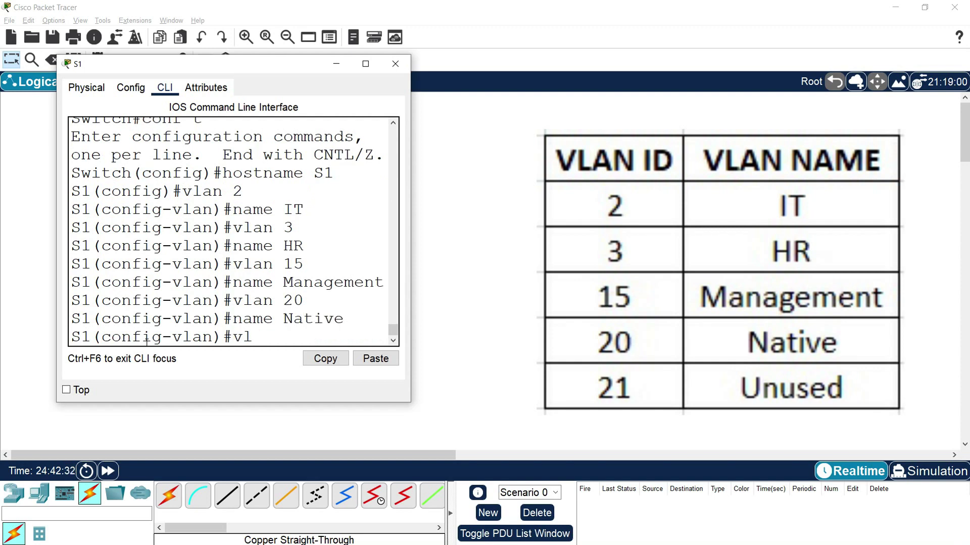
type(" 21")
key("Return")
type("name Unused")
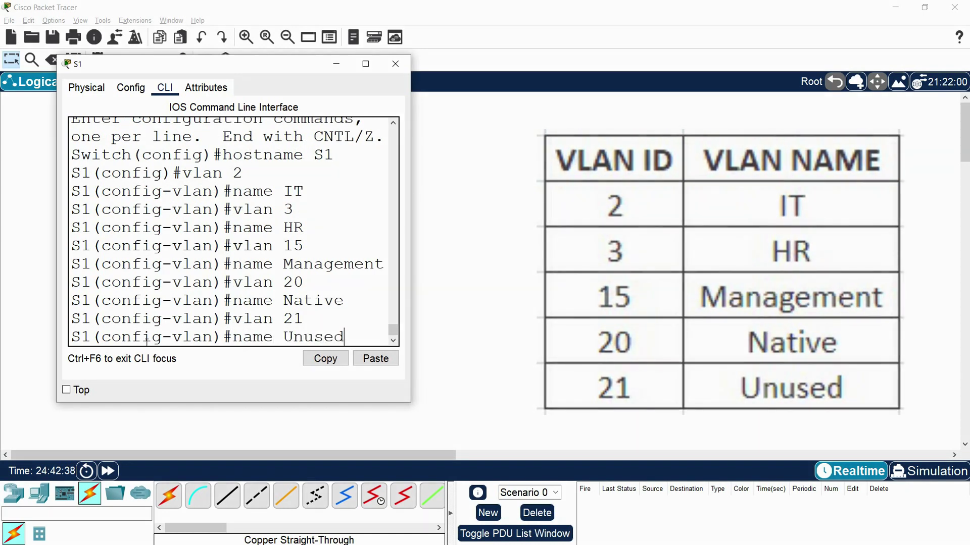
key("Return")
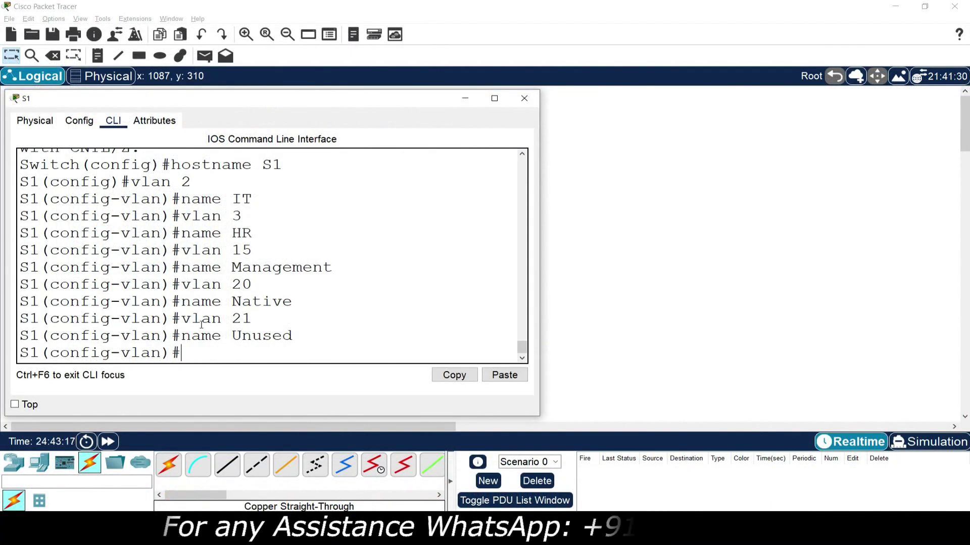
- Select the interface range fa0/1-6 on S1 and set its switchport mode to access
type("int")
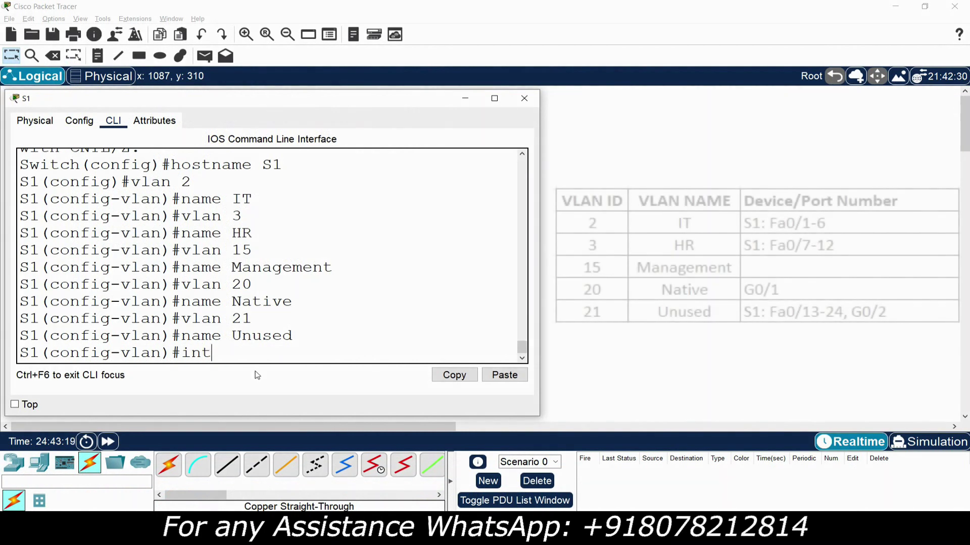
type("erface range")
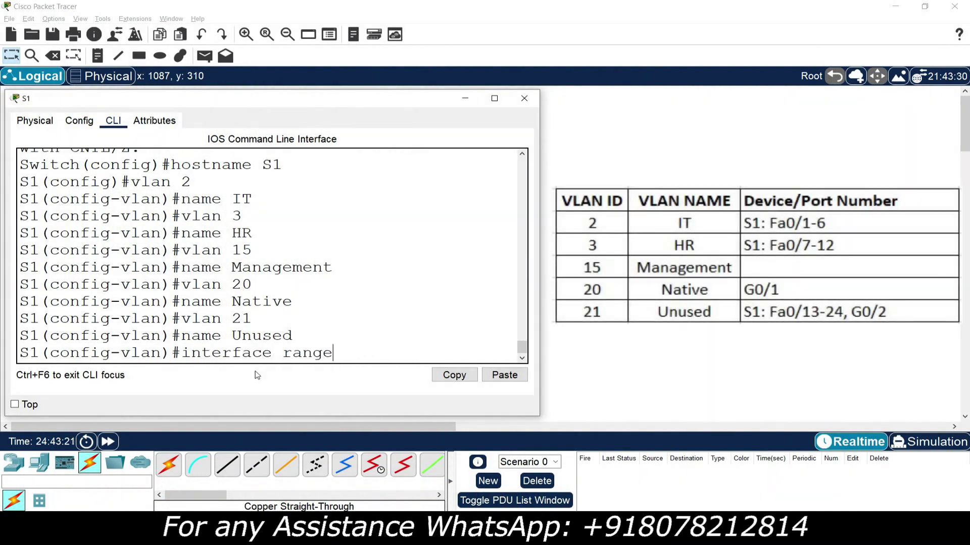
type(" fa0/1-6")
key("Return")
type("switchport mode accces")
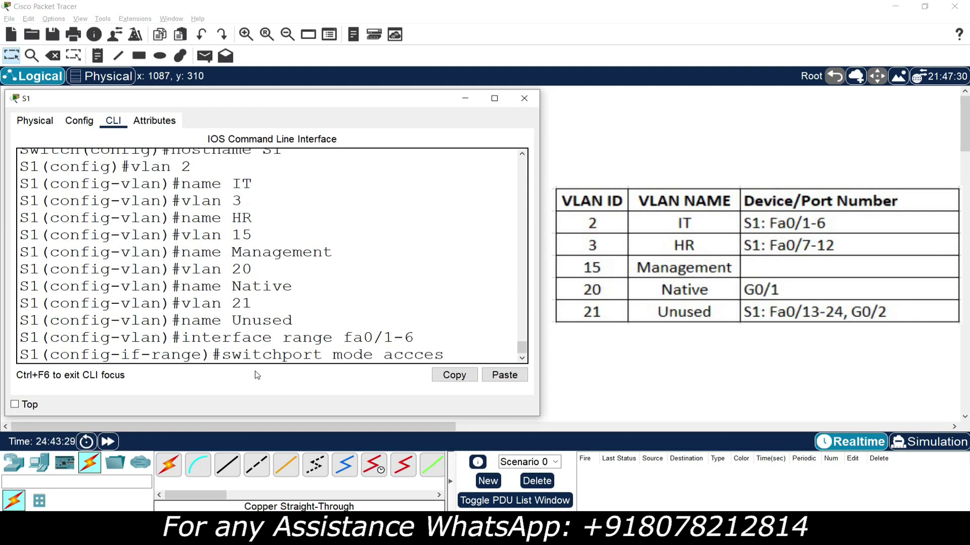
key("BackSpace")
key("BackSpace")
key("BackSpace")
type("ess")
key("Return")
- Assign S1's interfaces fa0/1-6 to access VLAN 2
type("sw")
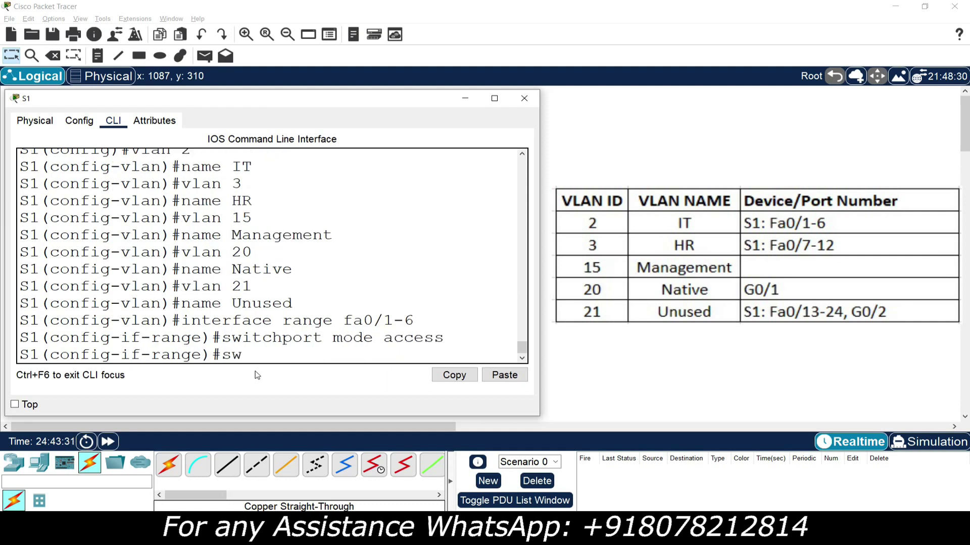
type("itchport ac")
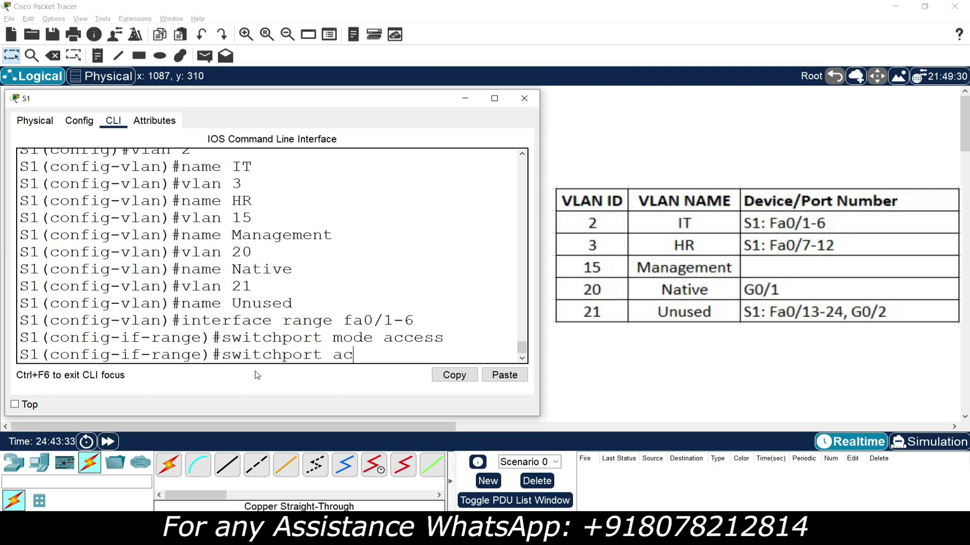
type("cess vlan")
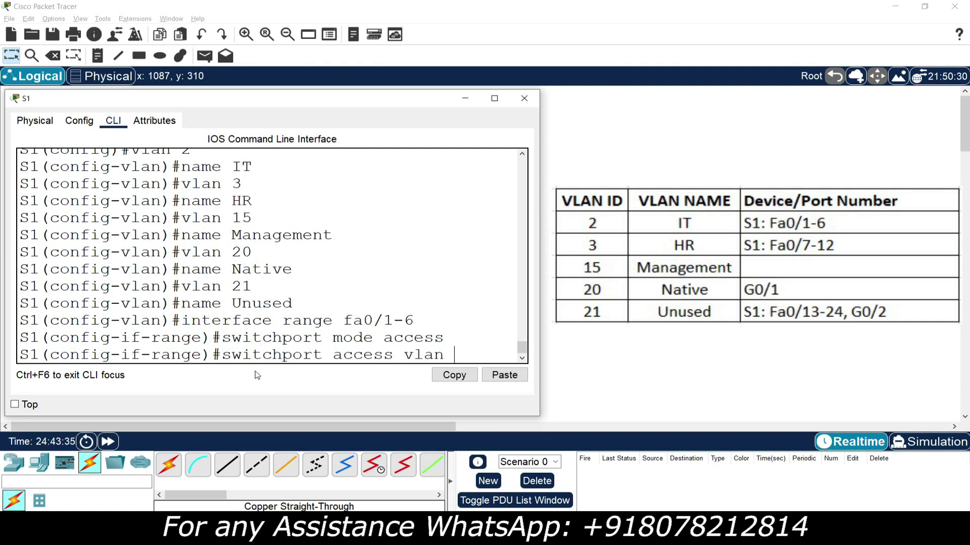
type(" 2")
key("Return")
- Select the interface range fa0/7-12 on S1 and set its switchport mode to access
type("interface range fa0")
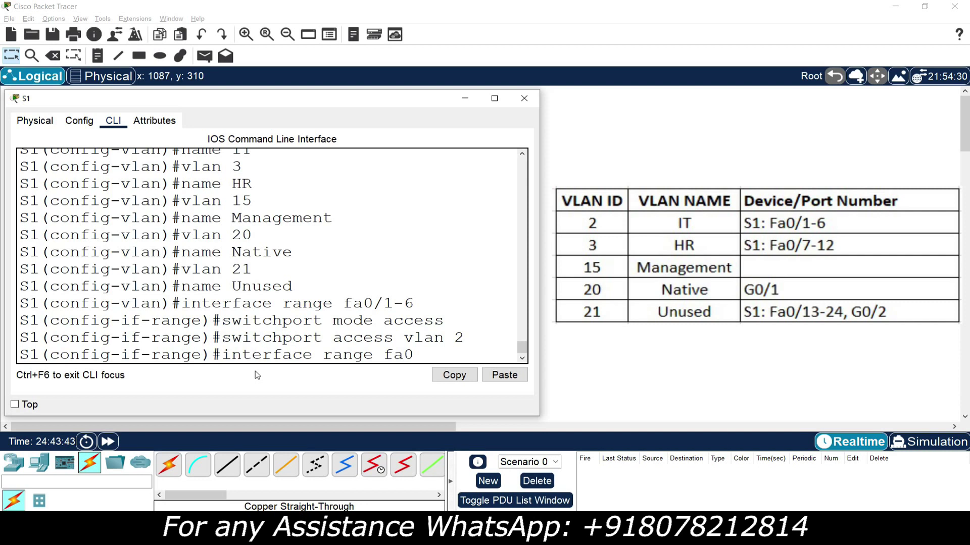
type("/7-12")
key("Return")
type("switchport mode access")
key("Return")
- Assign S1's interfaces fa0/7-12 to access VLAN 3
type("switchpot")
key("BackSpace")
type("rt acce")
key("BackSpace")
type("cess vlan ")
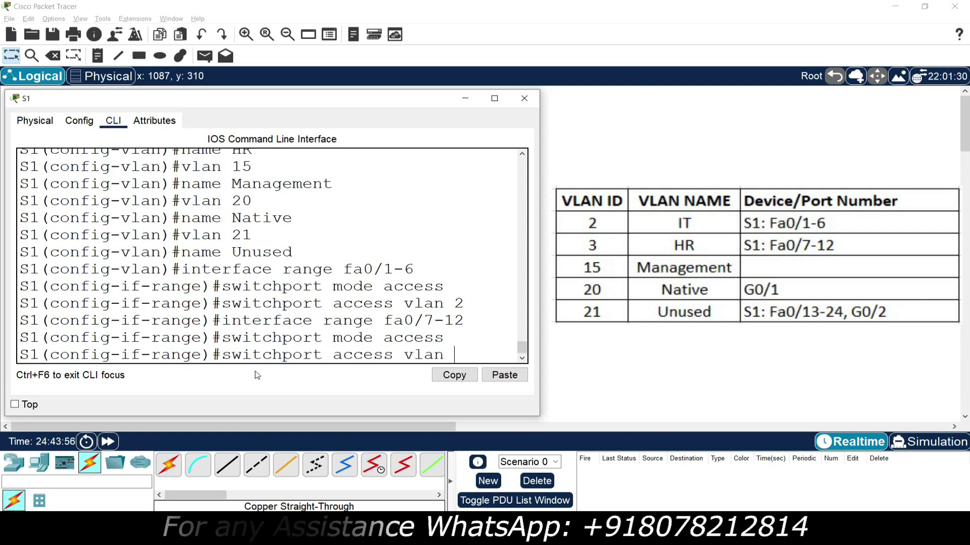
type("3")
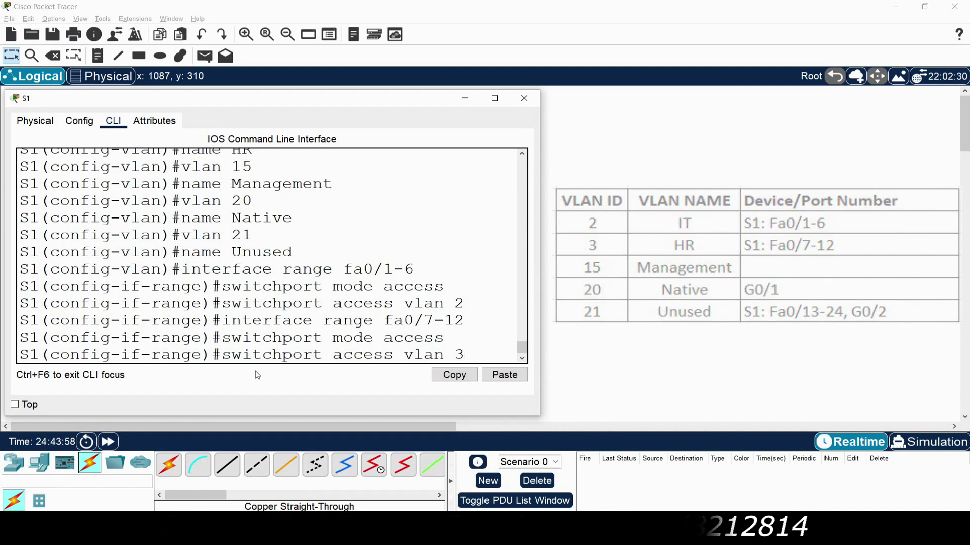
key("Return")
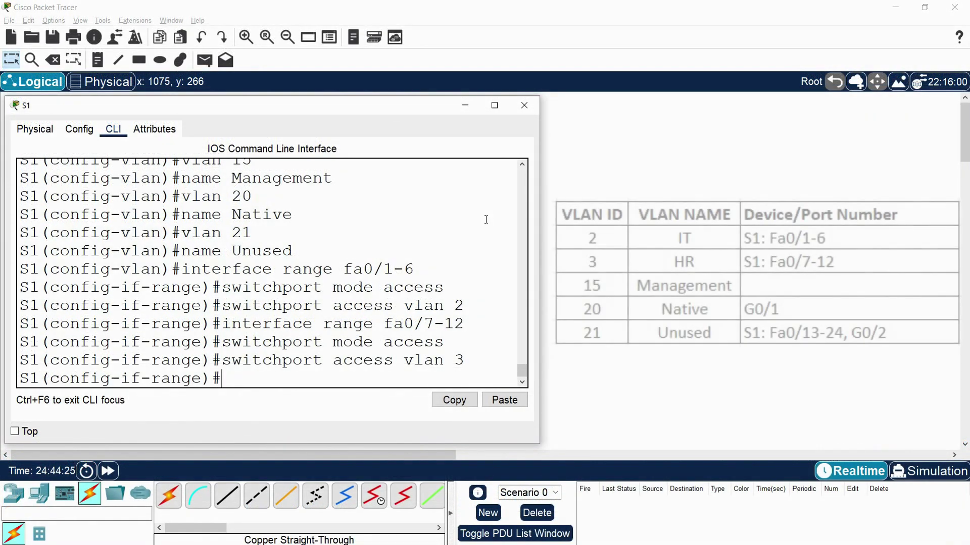
- Select interface g0/1 on S1 and set its switchport mode to trunk
type("interface ")
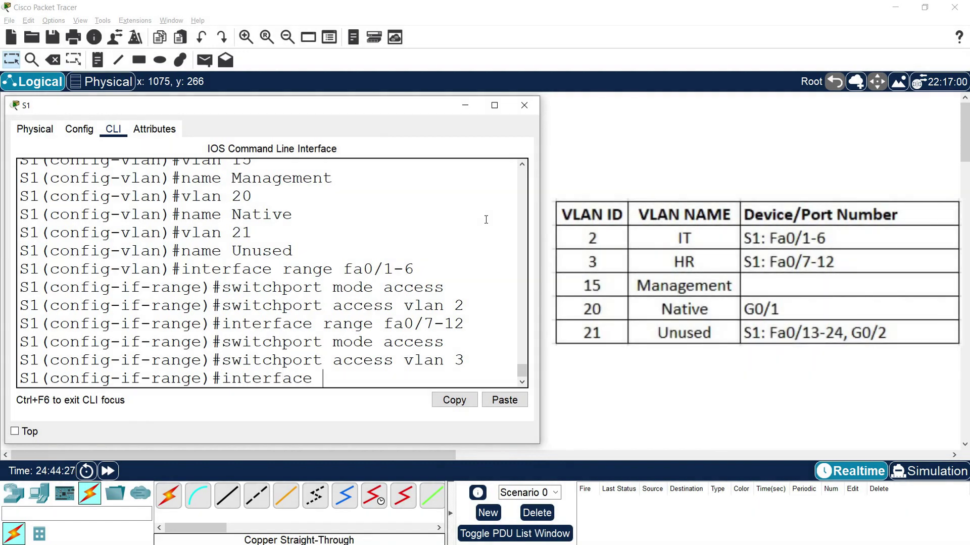
type("g0/1")
key("Return")
type("switchp")
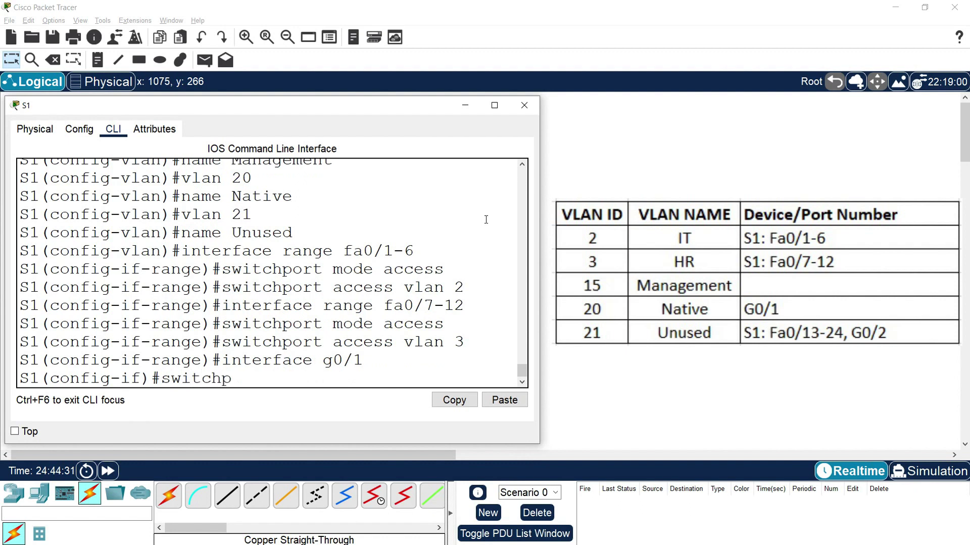
type("ort mode trunk")
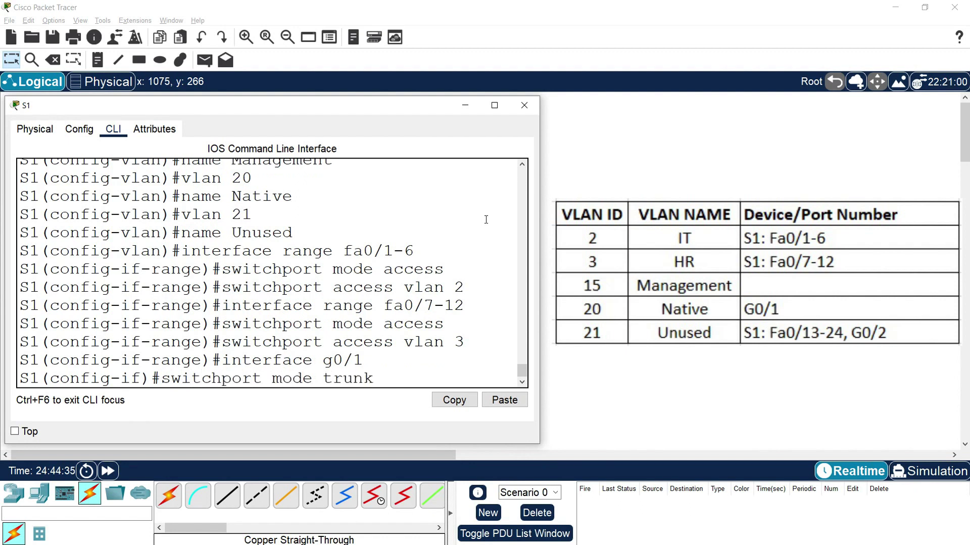
key("Return")
- Disable trunk negotiation on S1's g0/1 with switchport nonegotiate and set its trunk native VLAN to 20
type("switchport ")
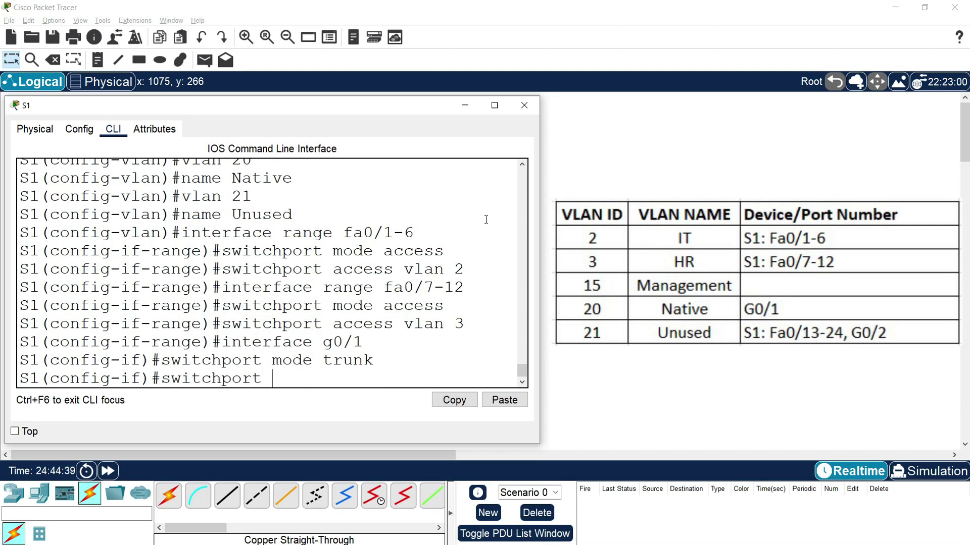
type("nonegotiate")
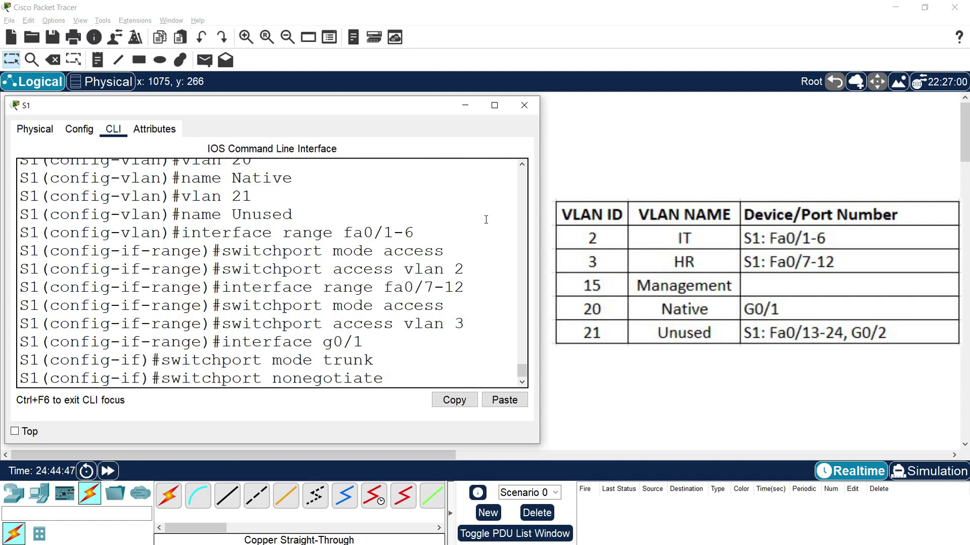
key("Return")
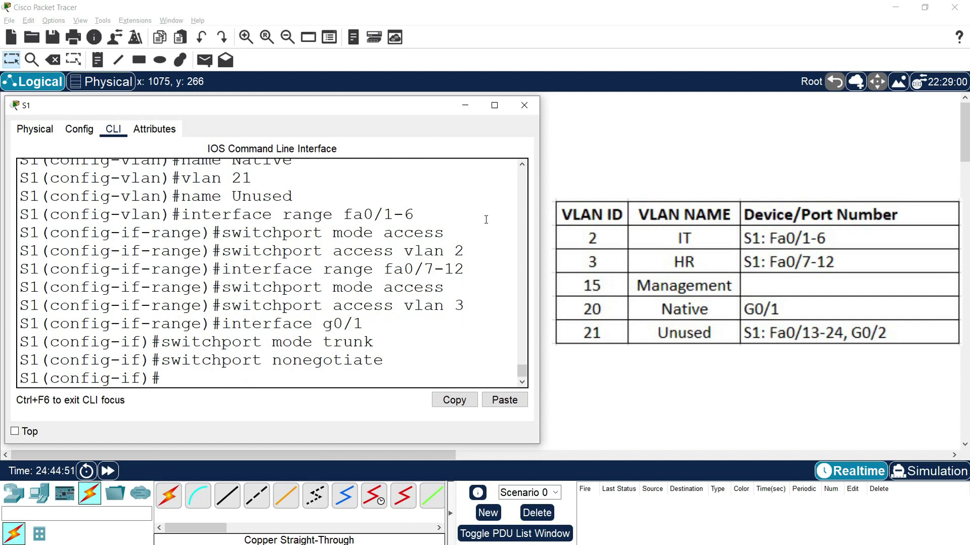
type("switchport trunk native vlan ")
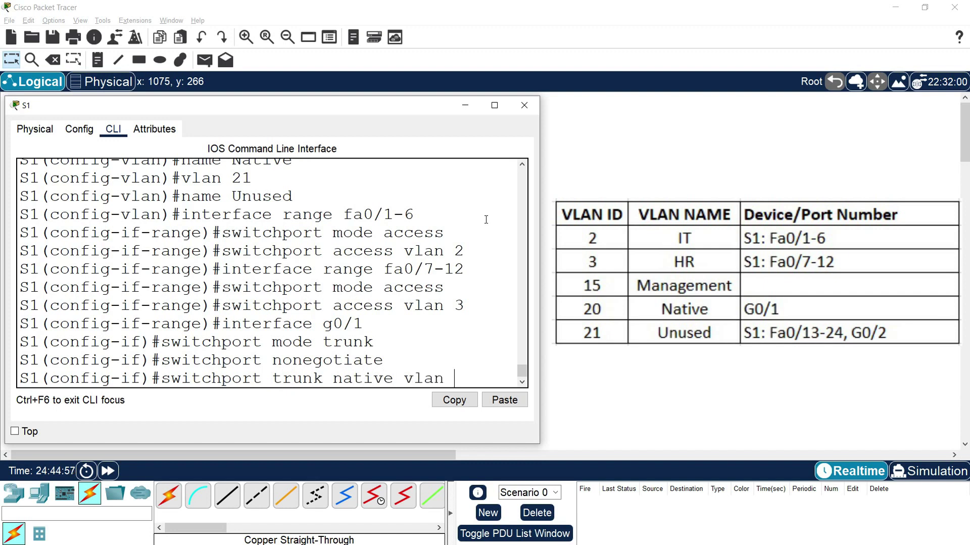
type("20")
key("Return")
- Allow only VLANs 2, 3, 15 and 20 on S1's g0/1 trunk
type("switchp")
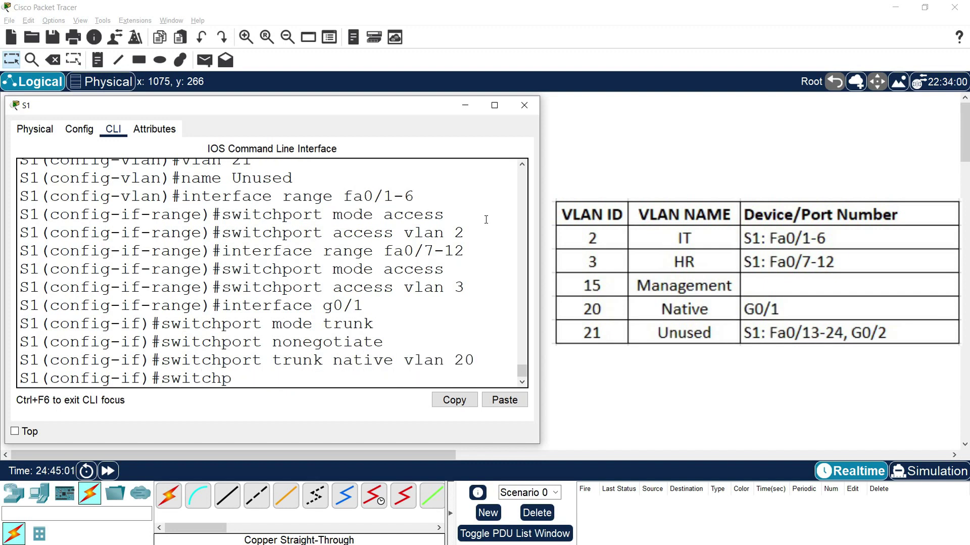
type("ort trunk allowed ")
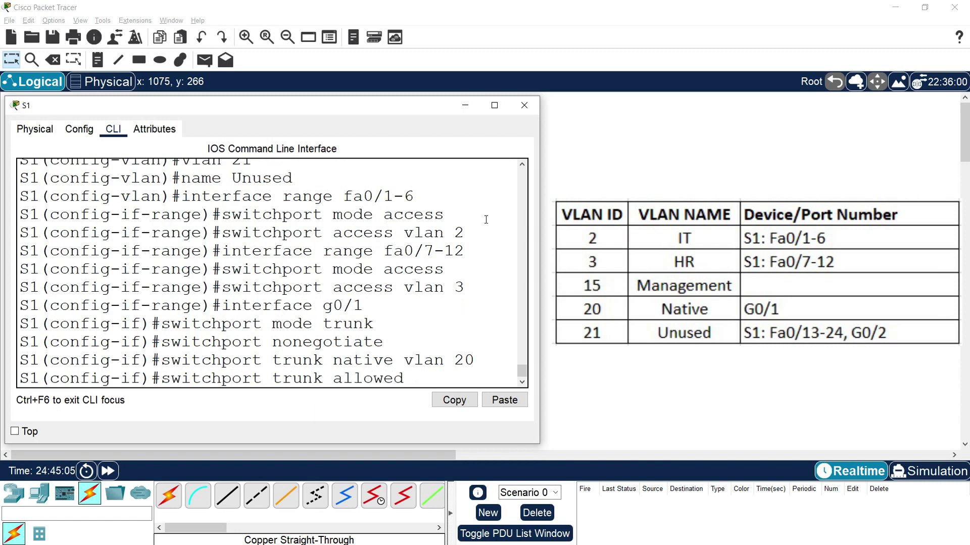
type("vlan 2,3,15")
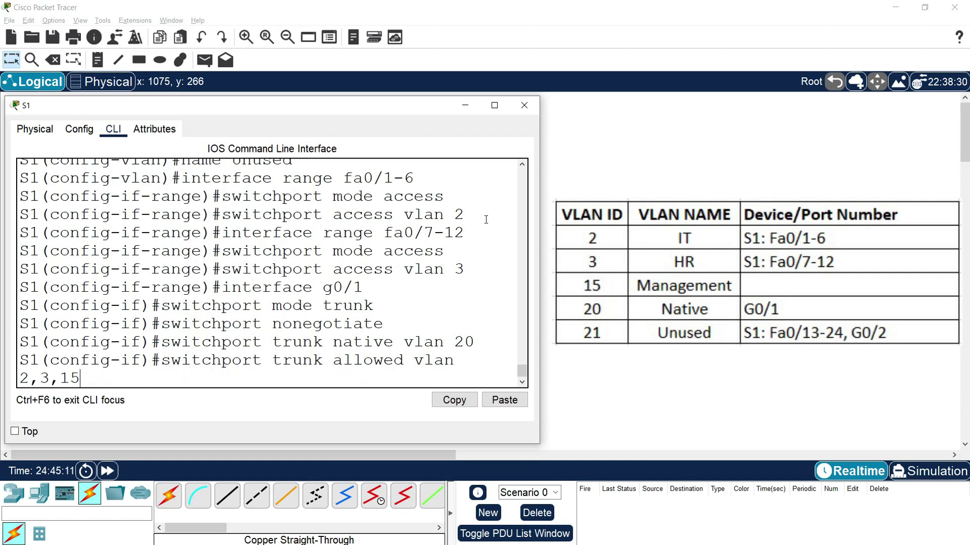
type(",20")
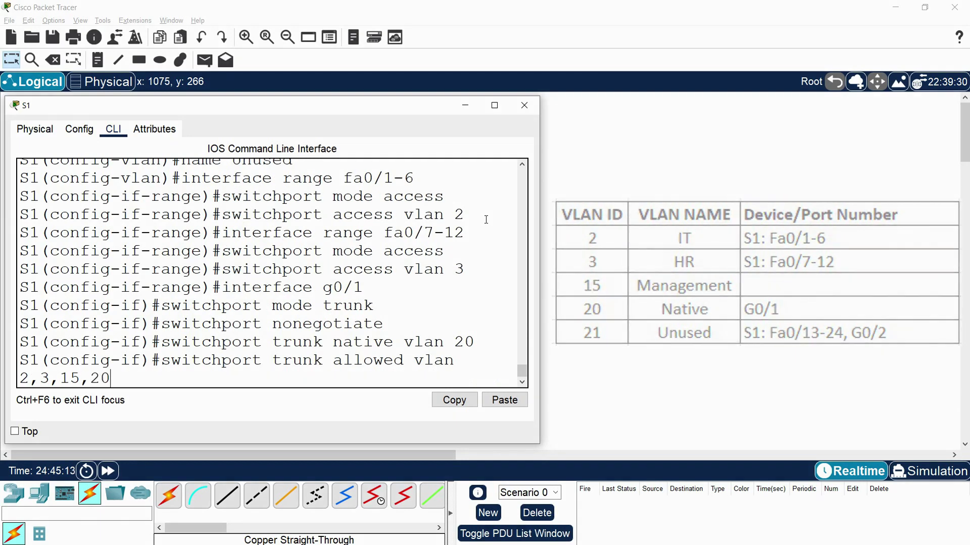
key("Return")
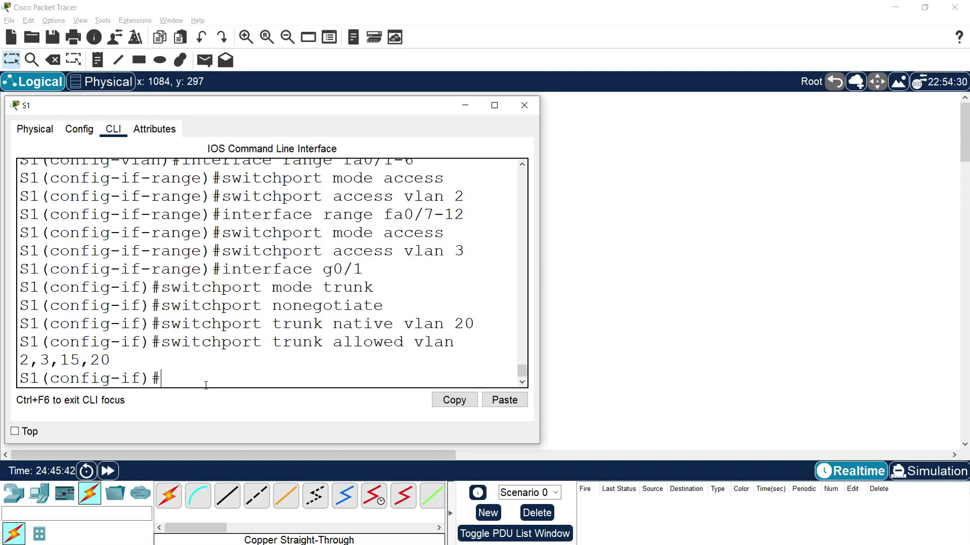
- Select the interface range fa0/13-24,g0/2 on S1 and give it the description Unused Ports
type("interface ")
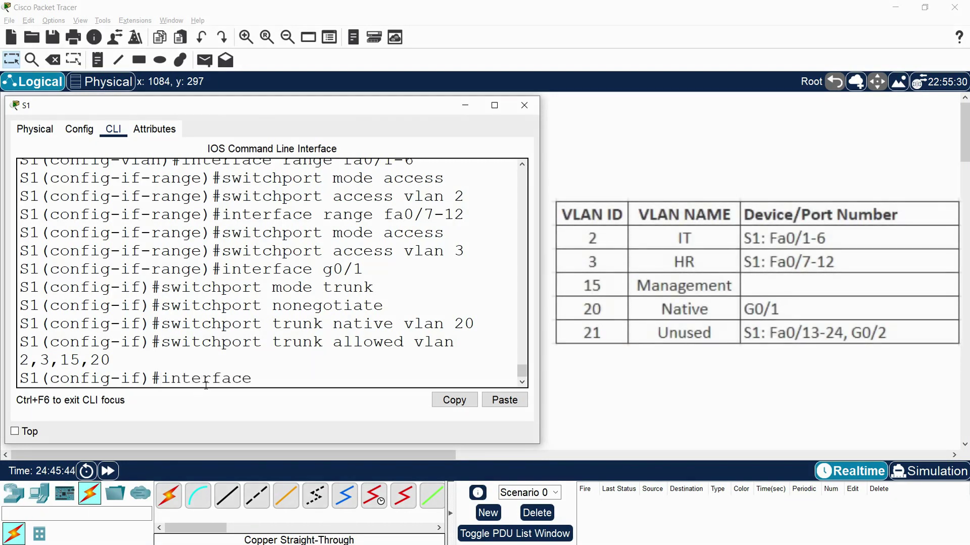
type("range ")
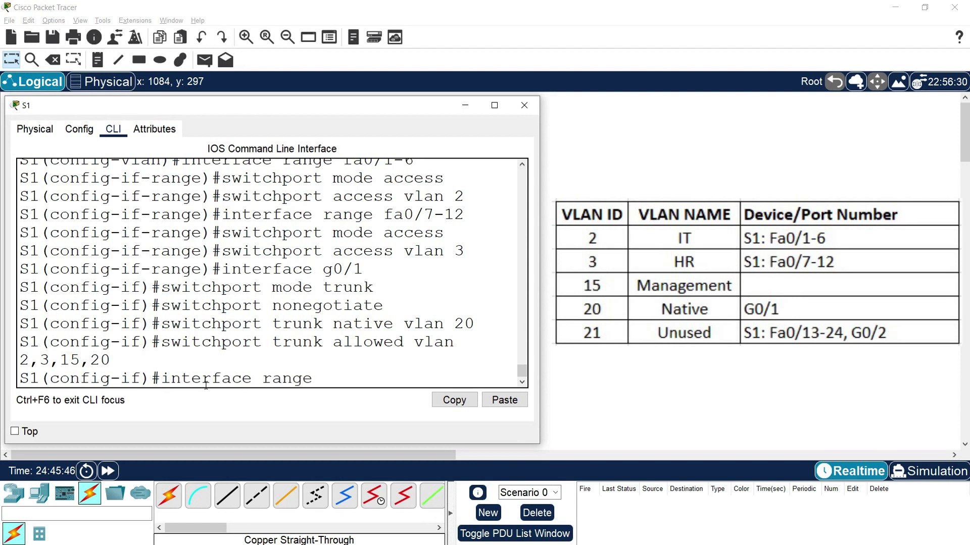
type("fa0/13-24,g0/2")
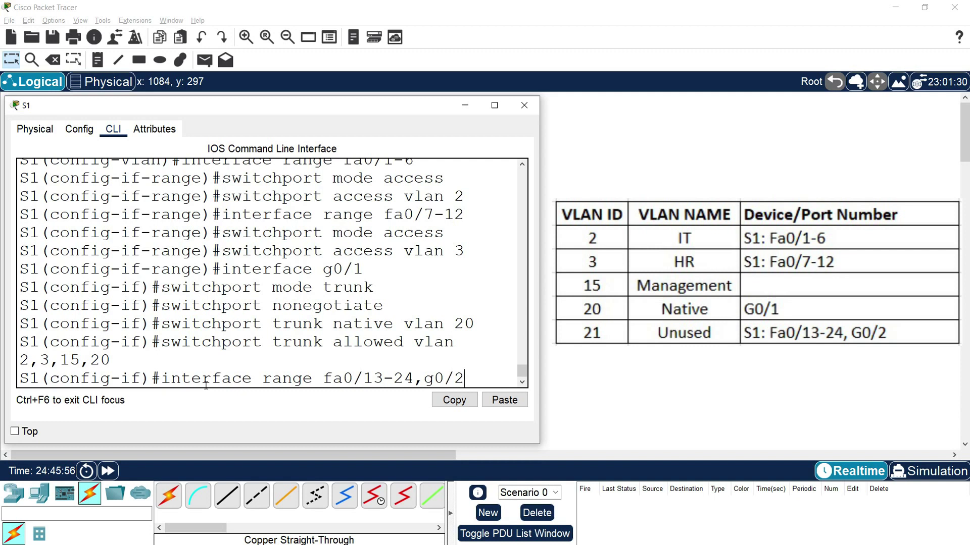
key("Return")
type("dw")
key("BackSpace")
type("escriptio")
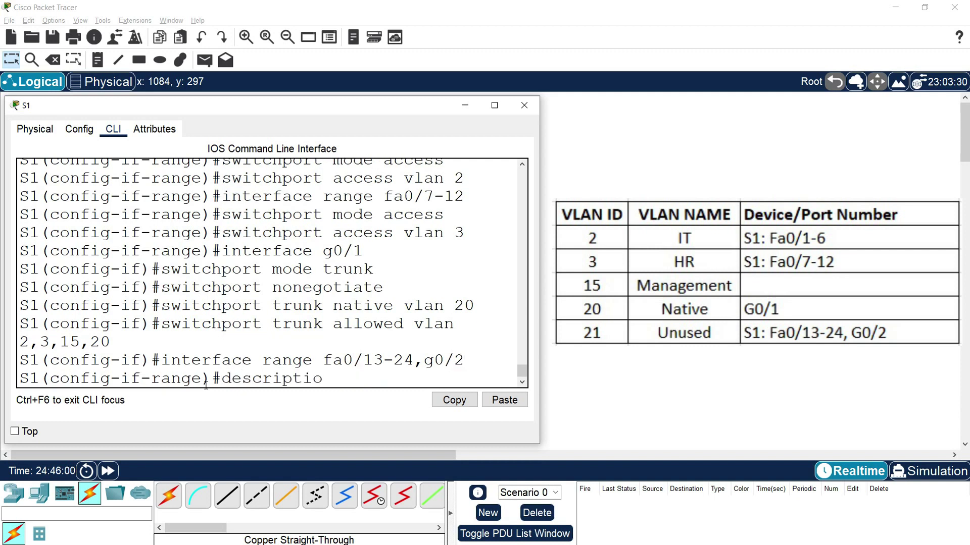
type("n Unused Port")
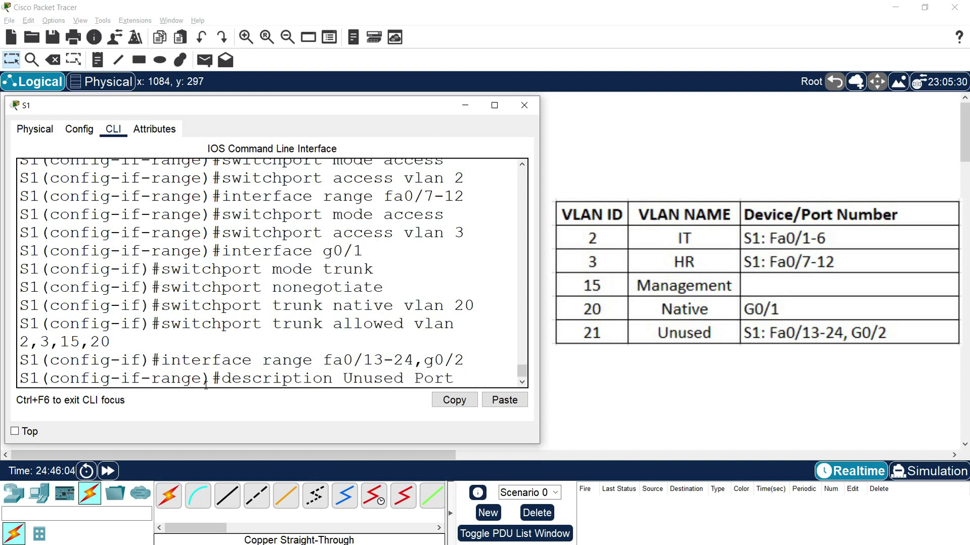
type("s")
key("Return")
- Set S1's fa0/13-24 and g0/2 to access mode and assign them to access VLAN 21
type("switc")
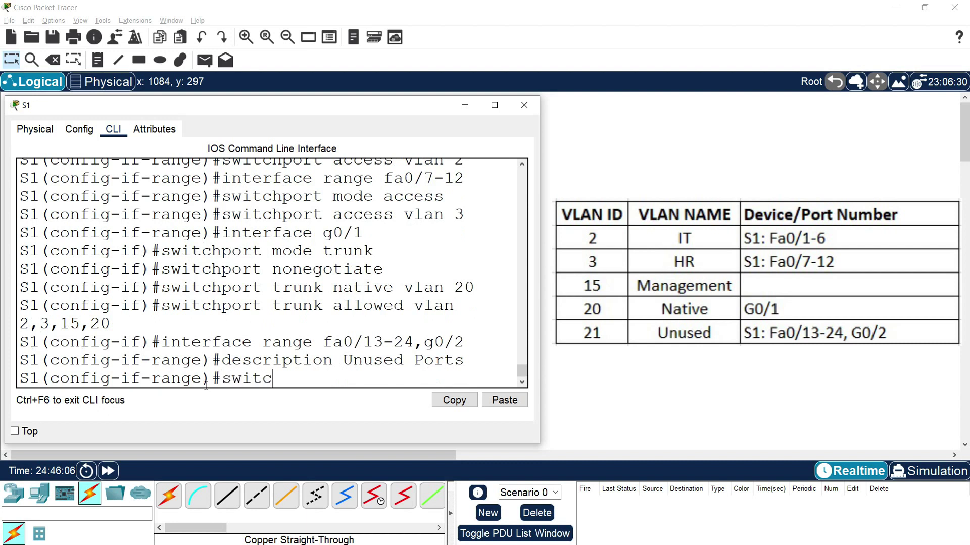
type("hport mode access")
key("Return")
type("swi")
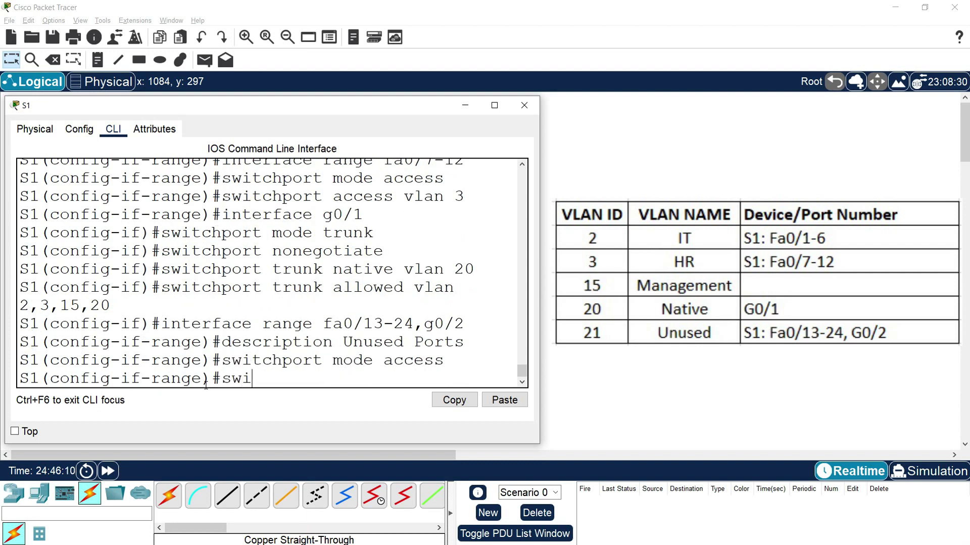
type("tchport access vlan")
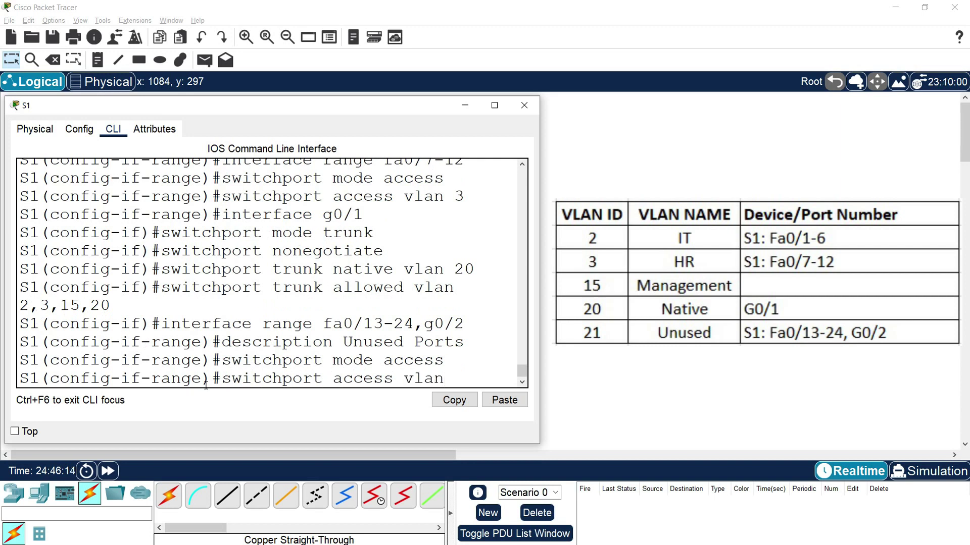
type(" 21")
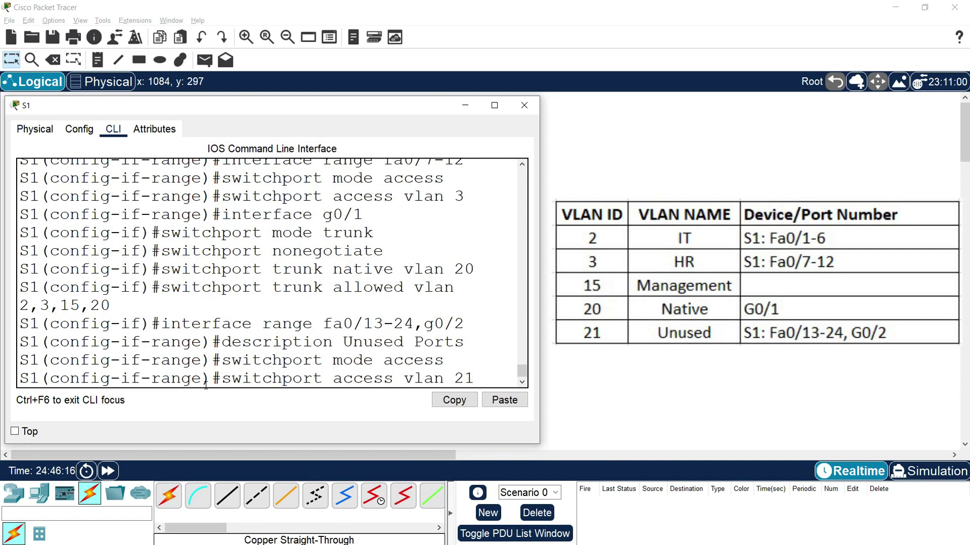
key("Return")
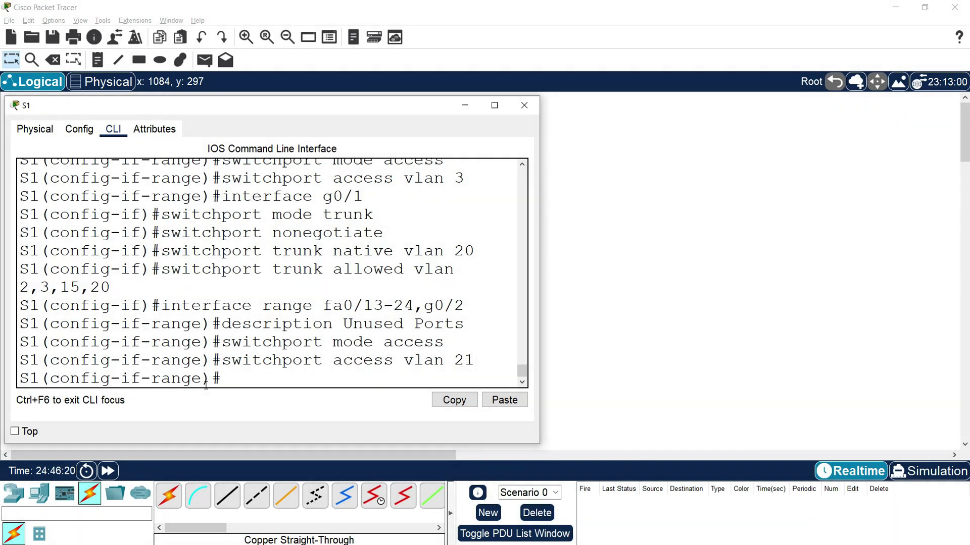
- Shut down S1's unused interfaces fa0/13-24 and g0/2
type("shutdown")
key("Return")
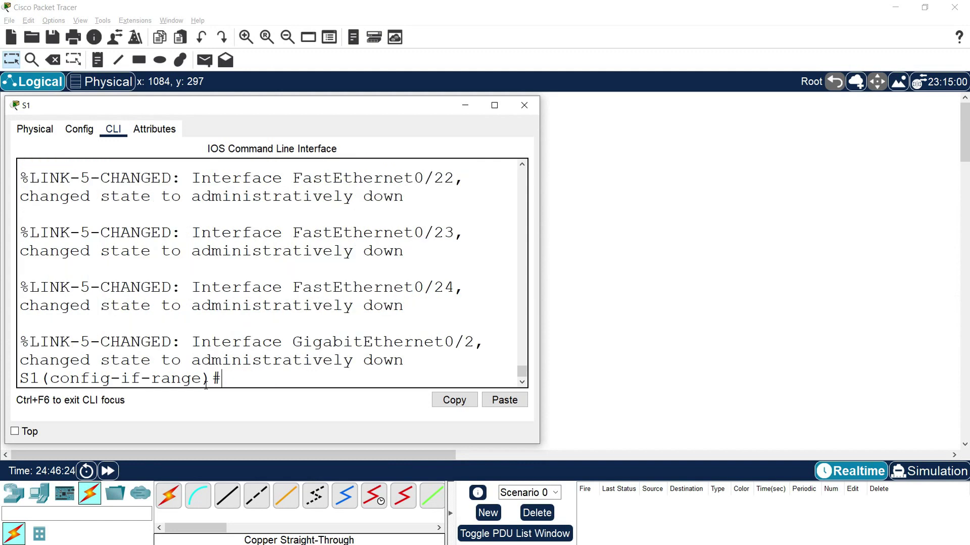
key("Return")
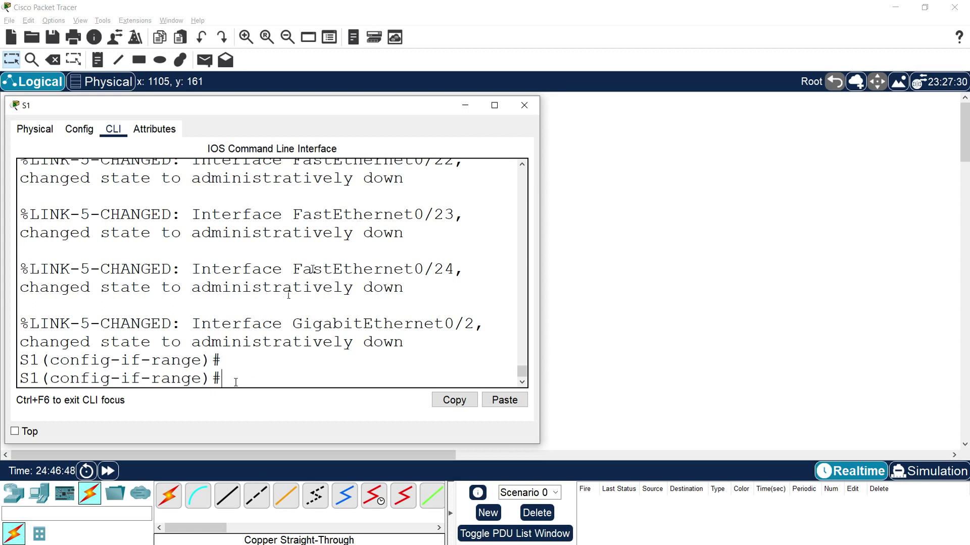
- Leave configuration mode on S1 and display the brief VLAN summary in a maximized window
type("end")
key("Return")
type("show vlan brief")
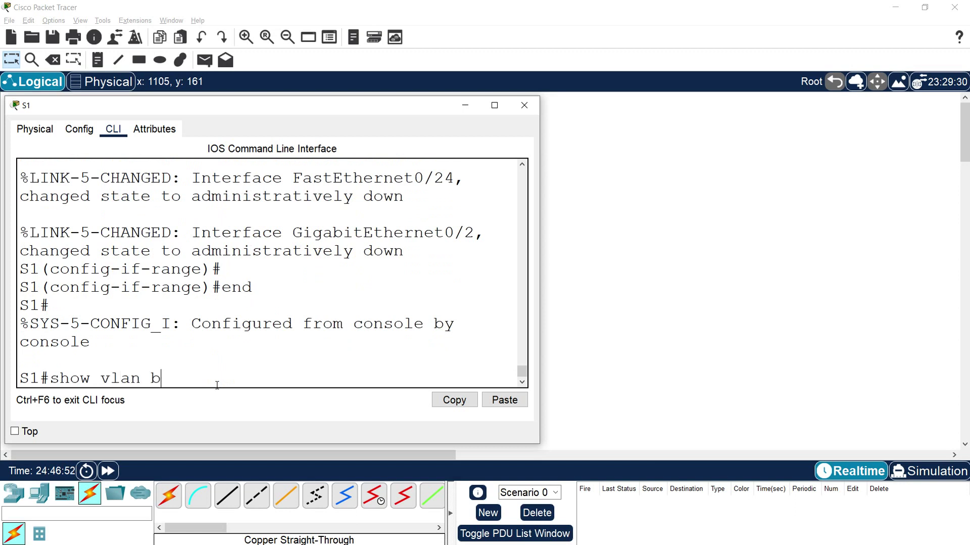
key("Return")
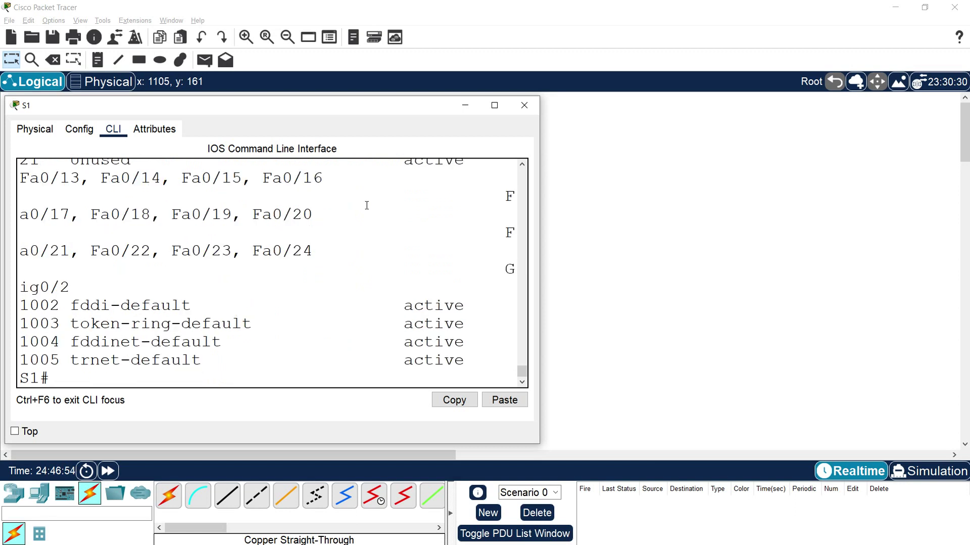
left_click(494, 106)
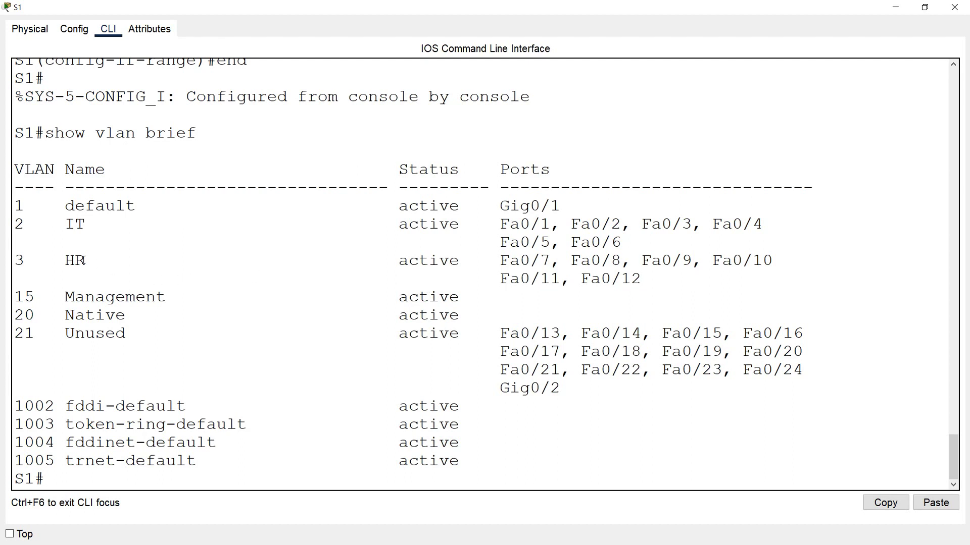
- Check the IDs and names of the IT, HR, Management, Native and Unused VLANs in S1's VLAN summary
left_click_drag(23, 228, 91, 223)
left_click_drag(24, 260, 5, 261)
left_click_drag(65, 261, 86, 260)
left_click_drag(33, 298, 5, 298)
left_click_drag(65, 297, 176, 298)
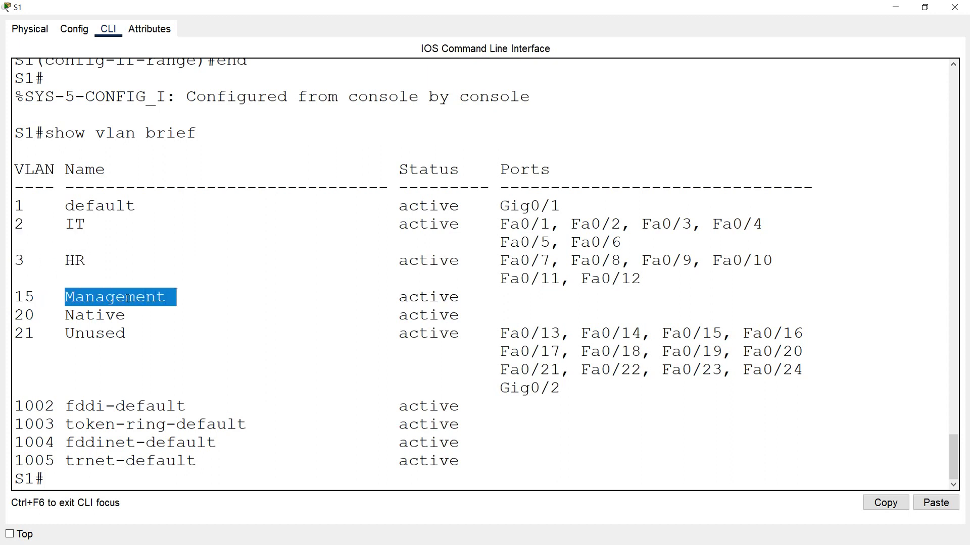
left_click_drag(34, 315, 5, 318)
left_click_drag(65, 315, 156, 315)
left_click_drag(48, 337, 125, 333)
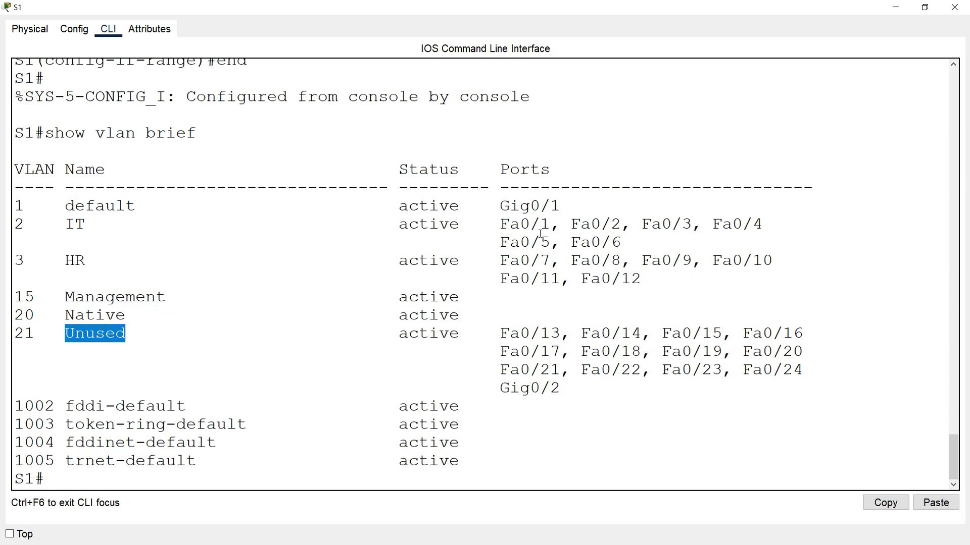
- Review the ports assigned to the IT, HR and Unused VLANs in S1's VLAN summary
left_click_drag(617, 244, 18, 225)
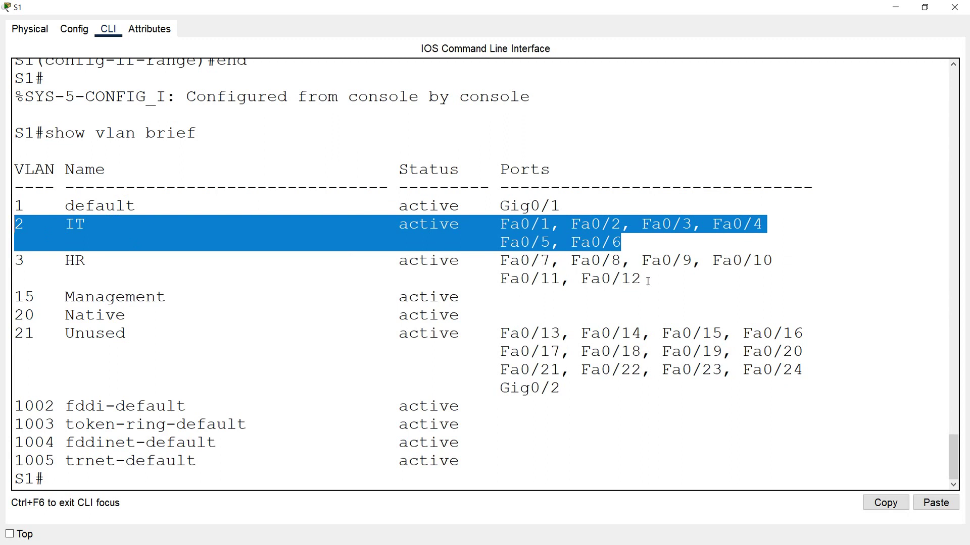
left_click_drag(641, 279, 13, 255)
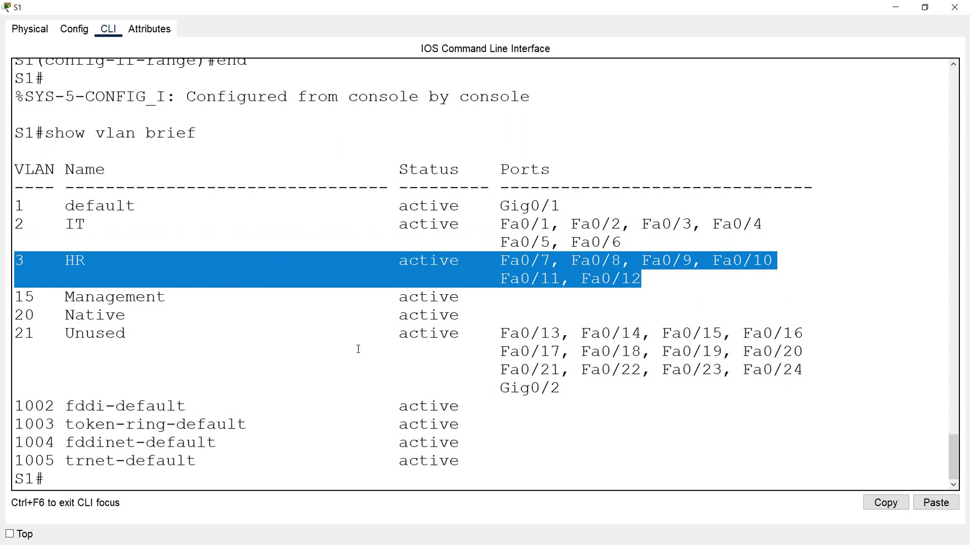
left_click_drag(560, 388, 13, 331)
left_click(359, 298)
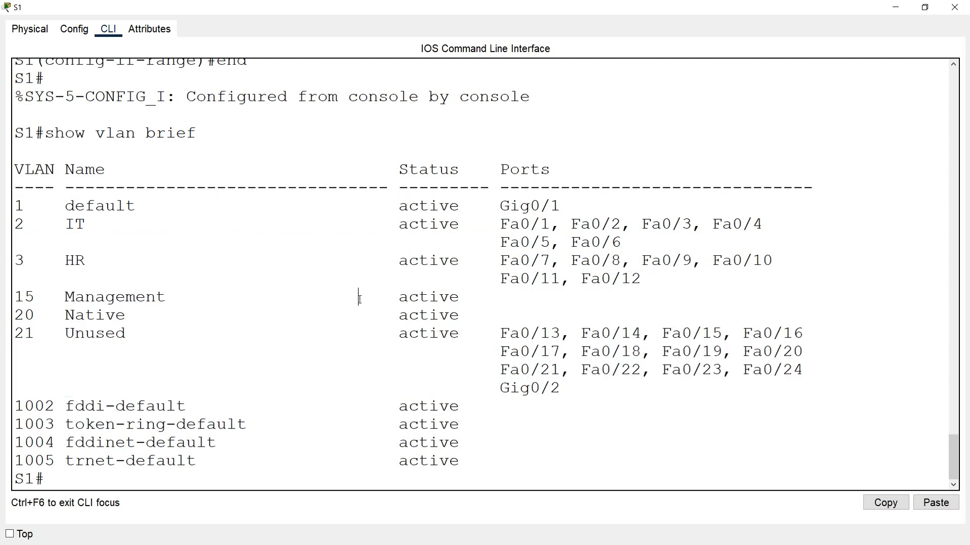
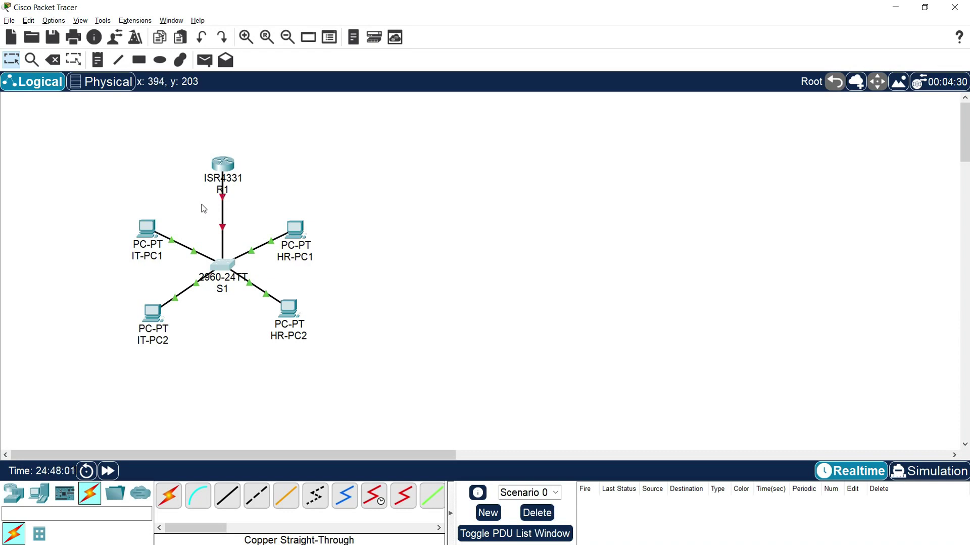
- Assign S1's VLAN 15 interface the IP address 192.168.15.254 with subnet mask 255.255.255.0
left_click(222, 265)
left_click_drag(396, 104, 96, 114)
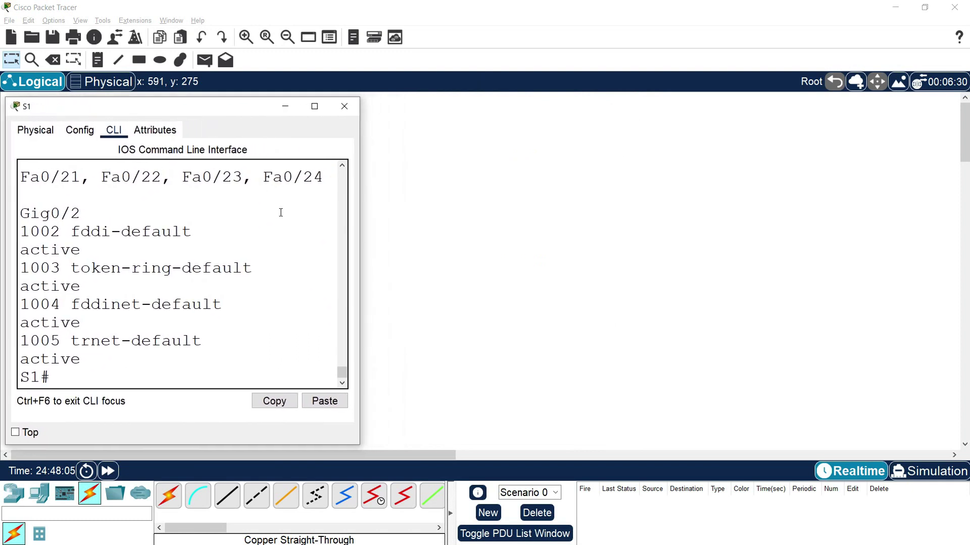
left_click_drag(360, 268, 554, 314)
key("Return")
type("conf t")
key("Return")
type("interface vlan 15")
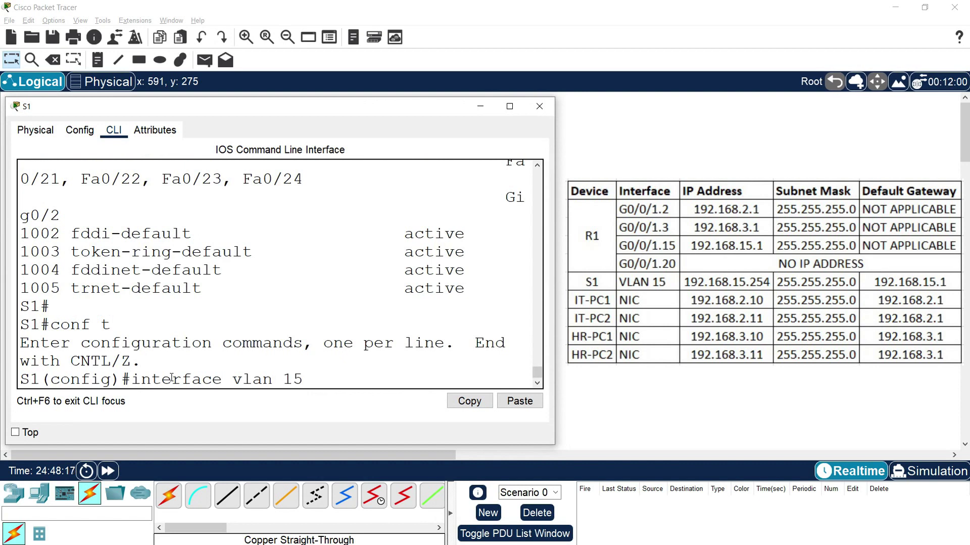
key("Return")
key("Return")
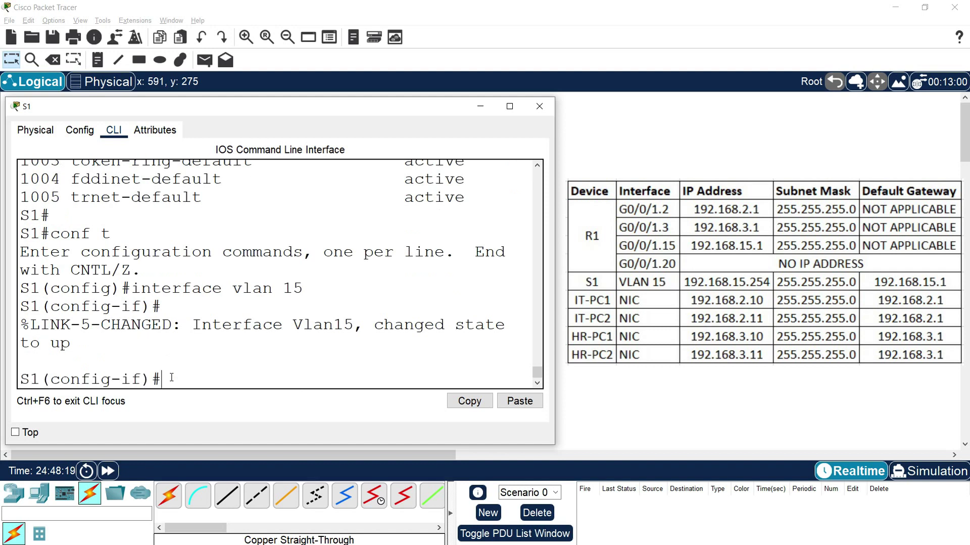
type("ip address 192.168.15.254 2")
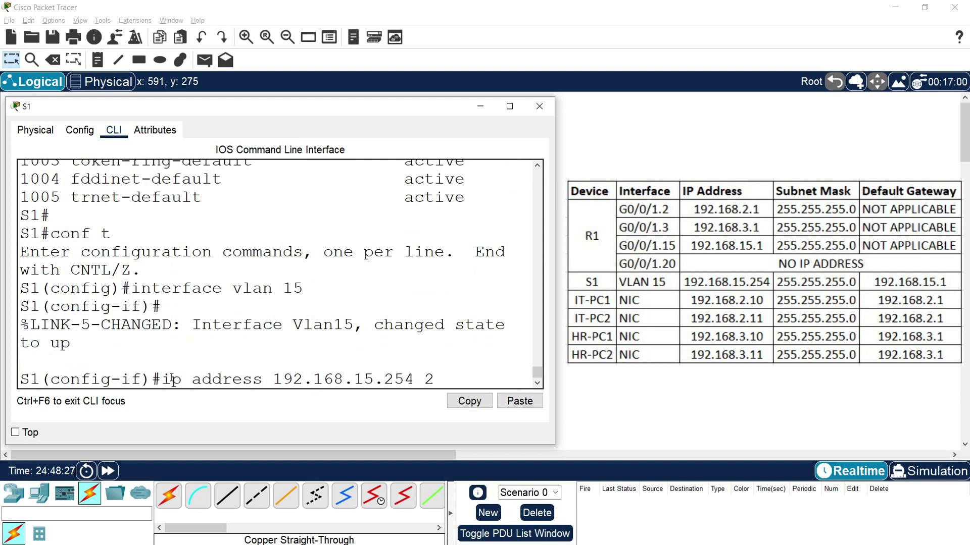
type("55.255.255.0")
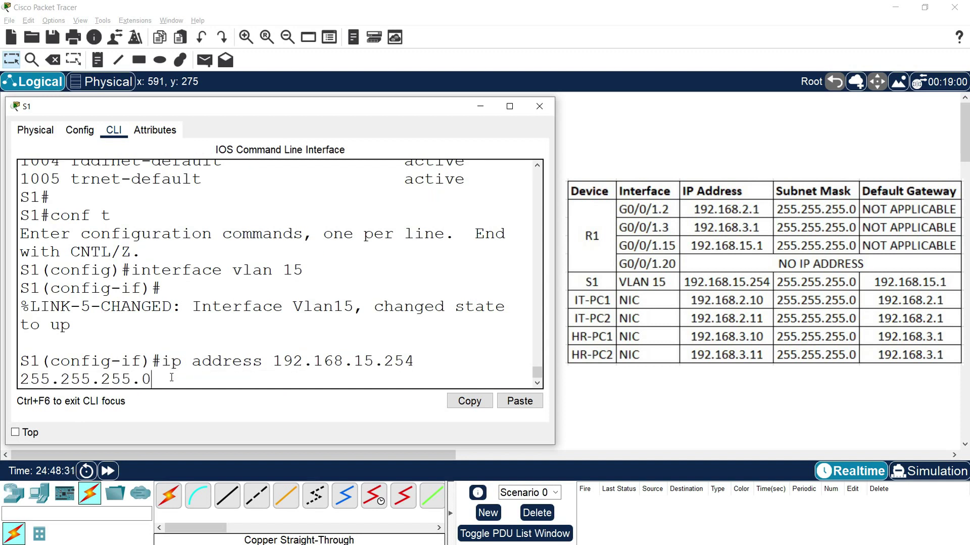
key("Return")
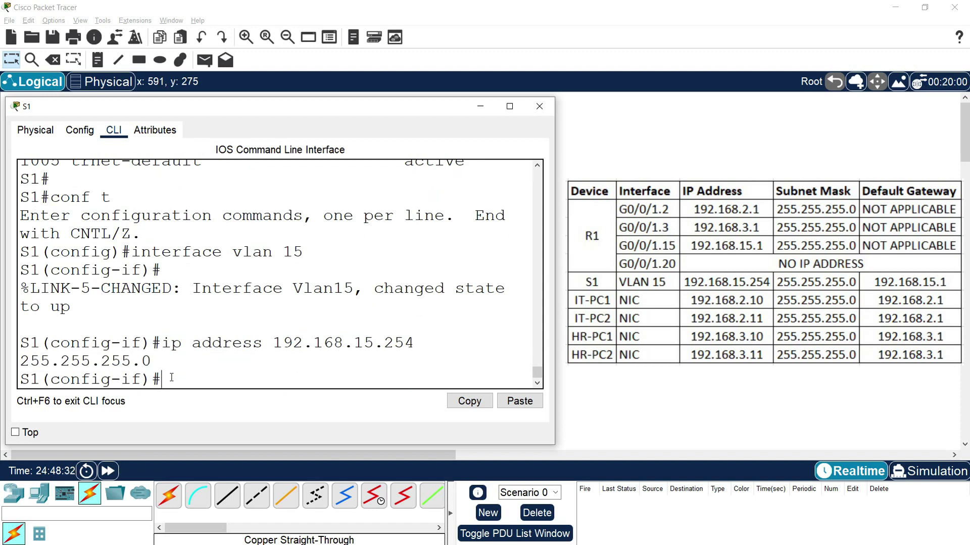
- Leave the VLAN 15 interface and set S1's default gateway to 192.168.15.1
type("exit")
key("Return")
type("ip default-gateway")
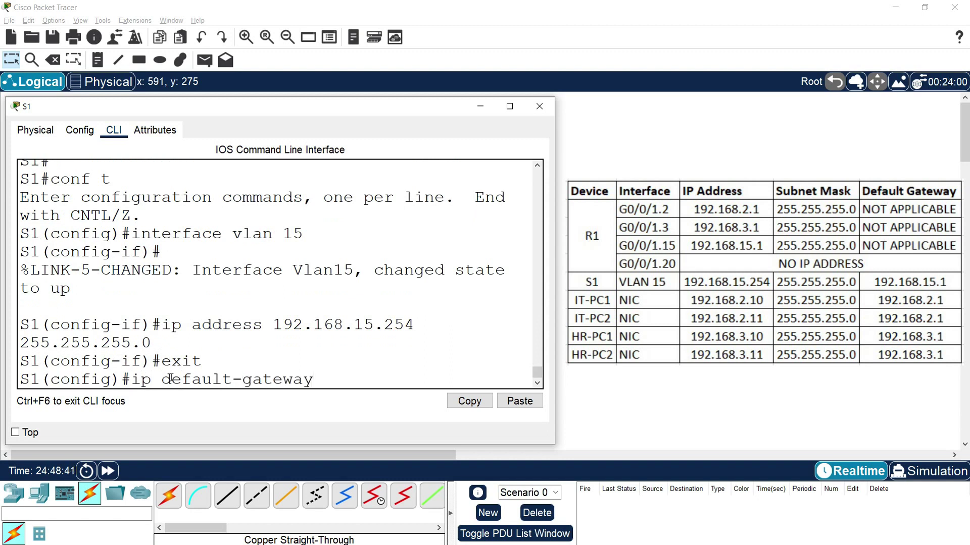
type(" 192.168.15.1")
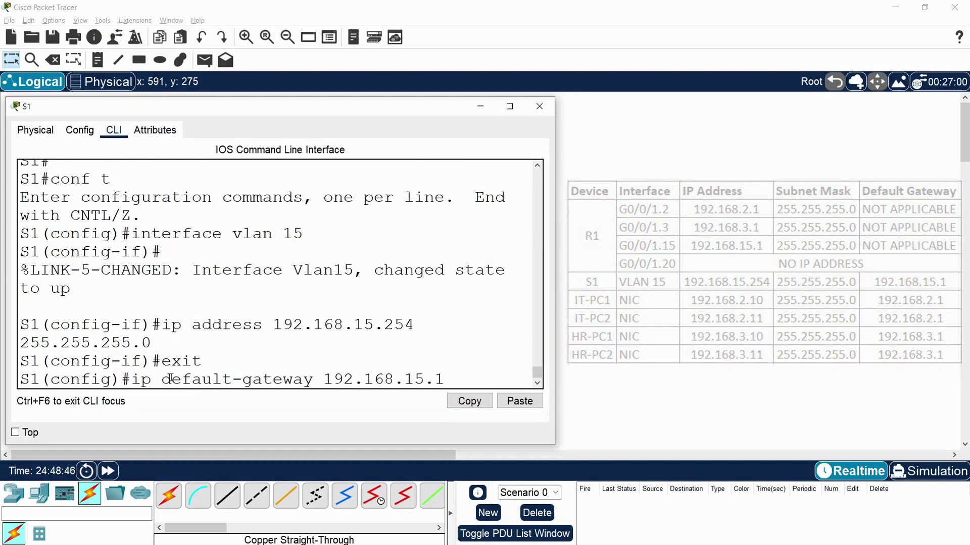
key("Return")
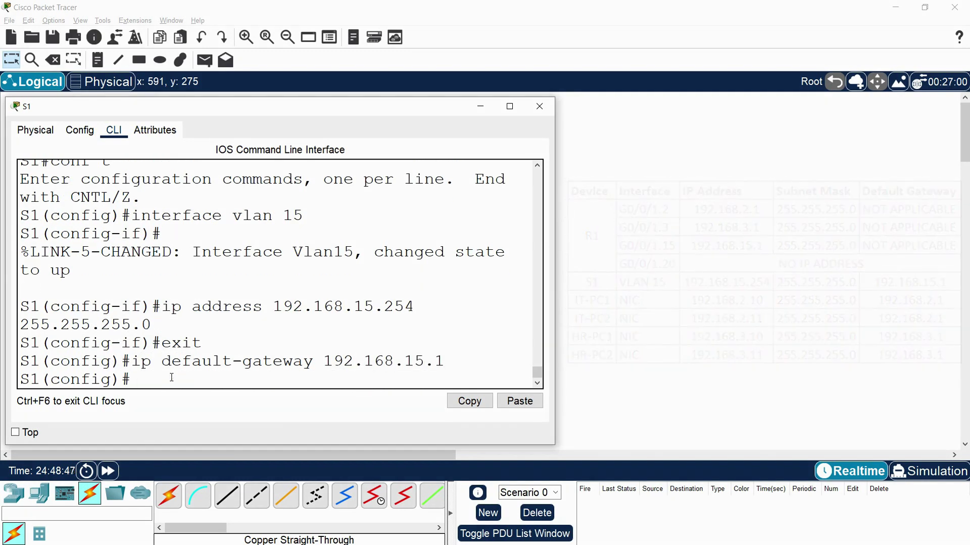
- Exit configuration mode, save S1's running configuration to startup-config and close the switch window
type("exit")
key("Return")
type("copy run st")
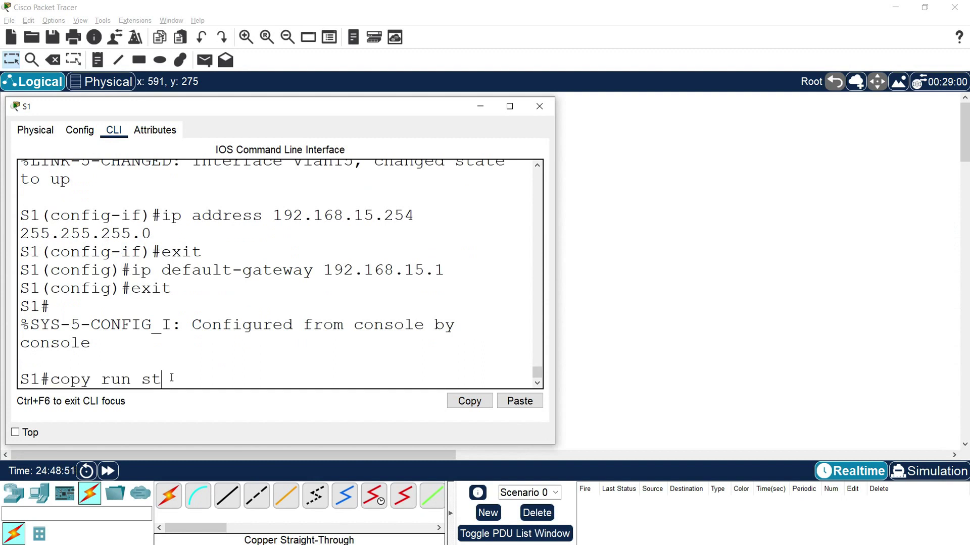
type("art")
key("Return")
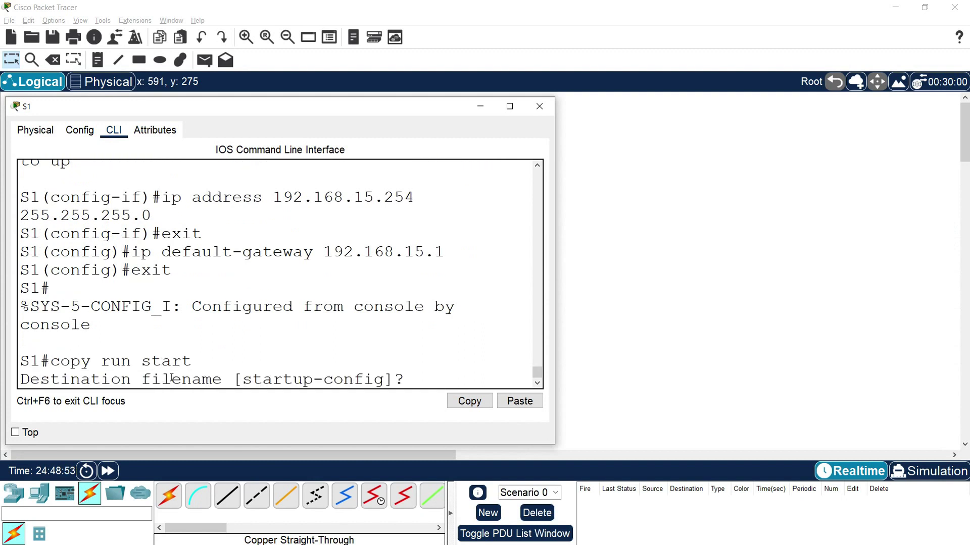
key("Return")
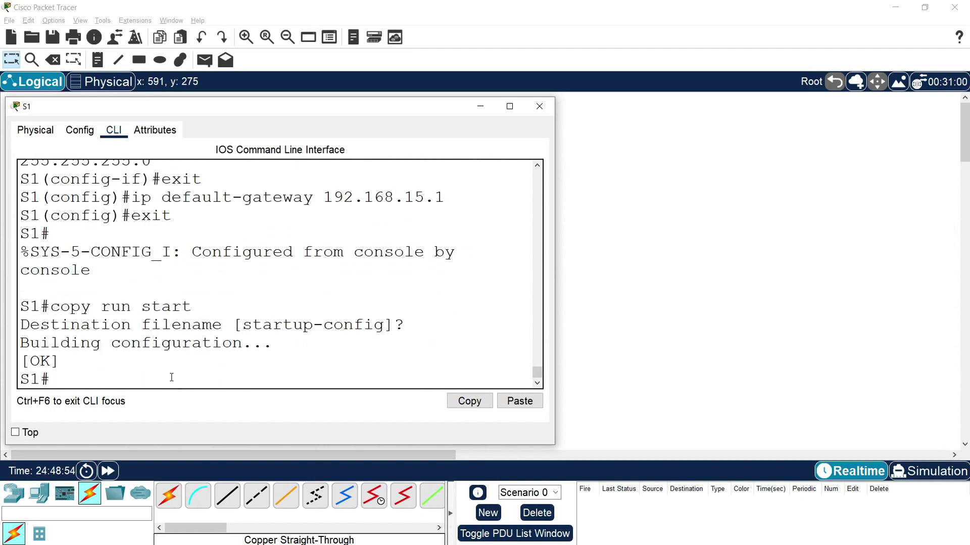
key("Return")
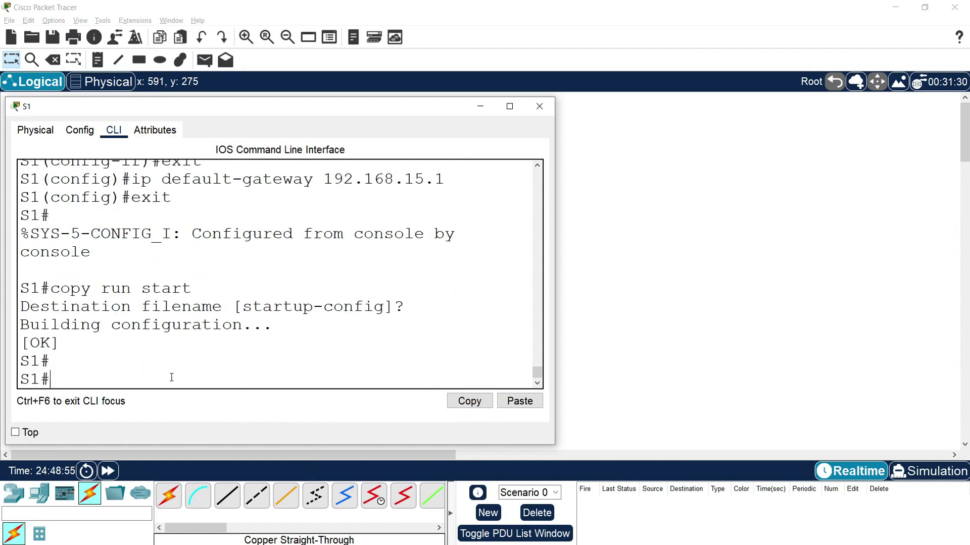
left_click(539, 107)
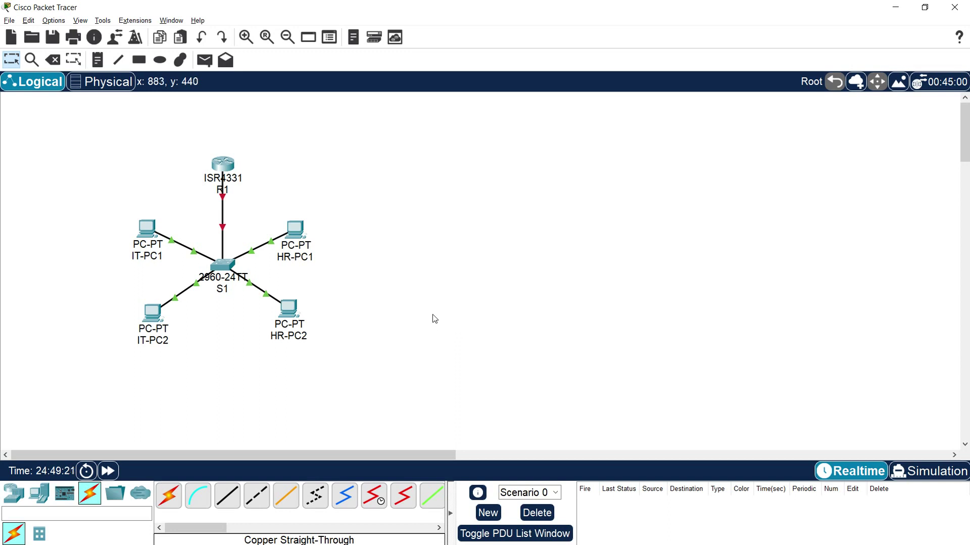
- Give IT-PC1 the static IPv4 address 192.168.2.10 with mask 255.255.255.0 and close its window
left_click(145, 232)
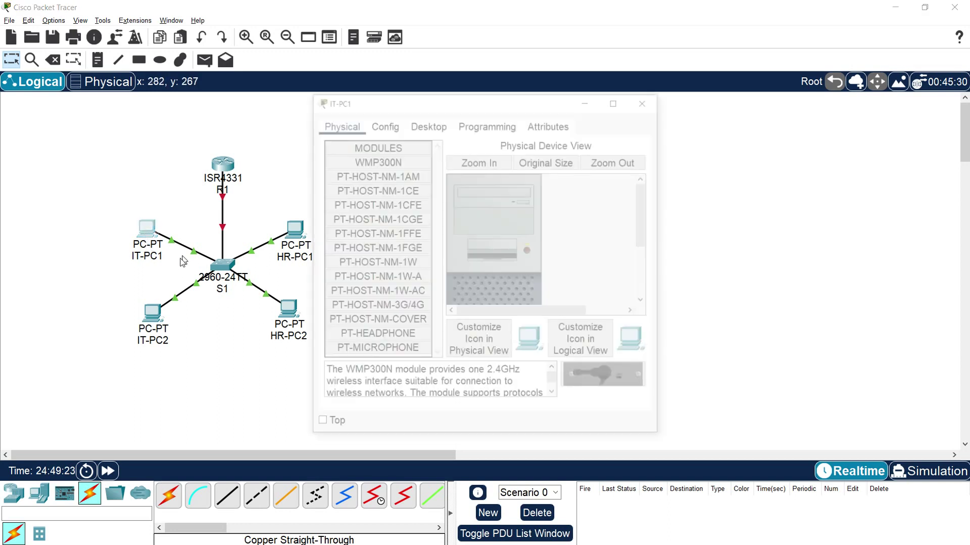
left_click(426, 123)
left_click_drag(415, 105, 162, 106)
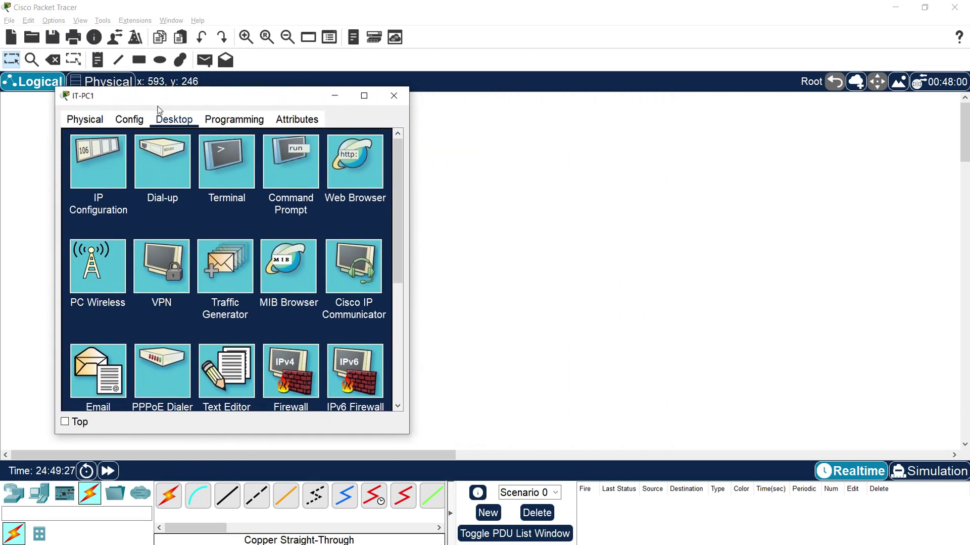
left_click(95, 165)
left_click(237, 205)
type("192.1")
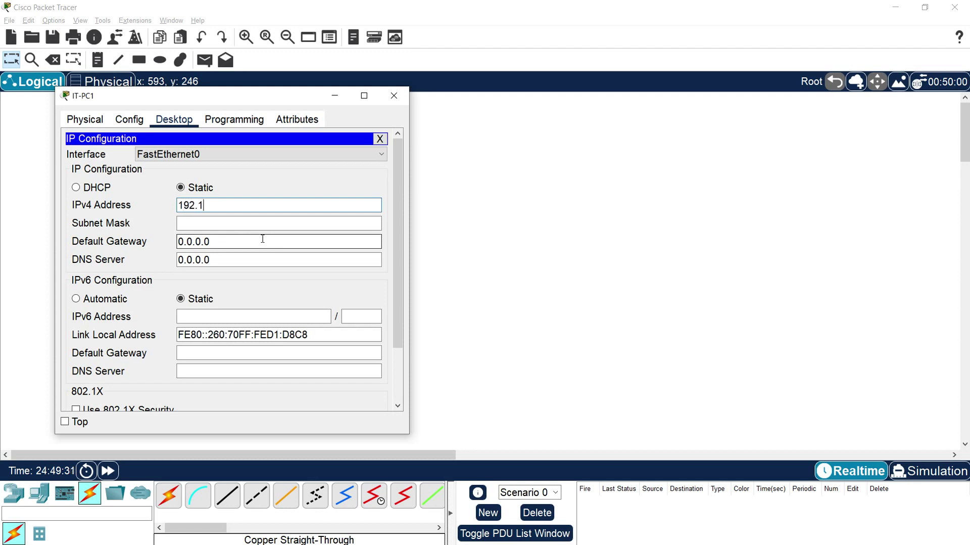
type("68.2.10")
key("Tab")
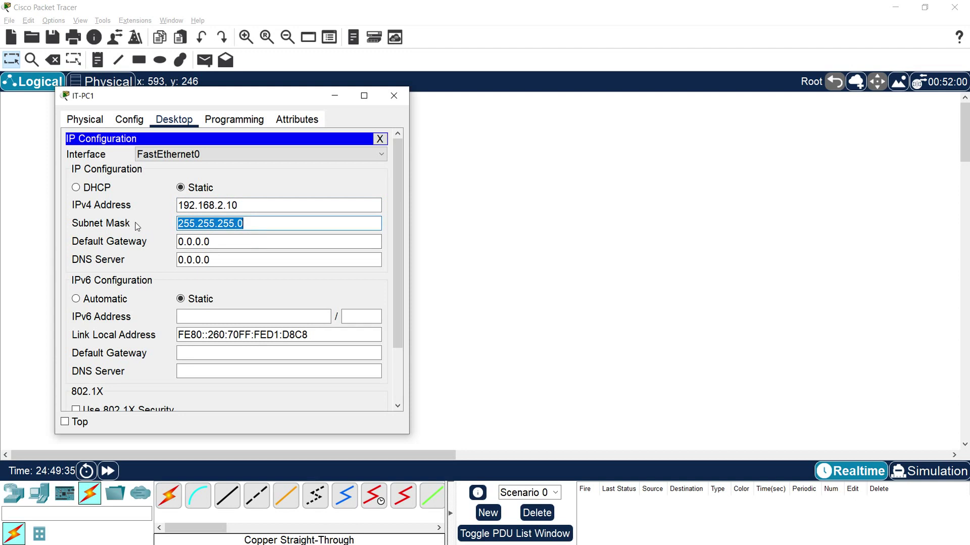
left_click(226, 207)
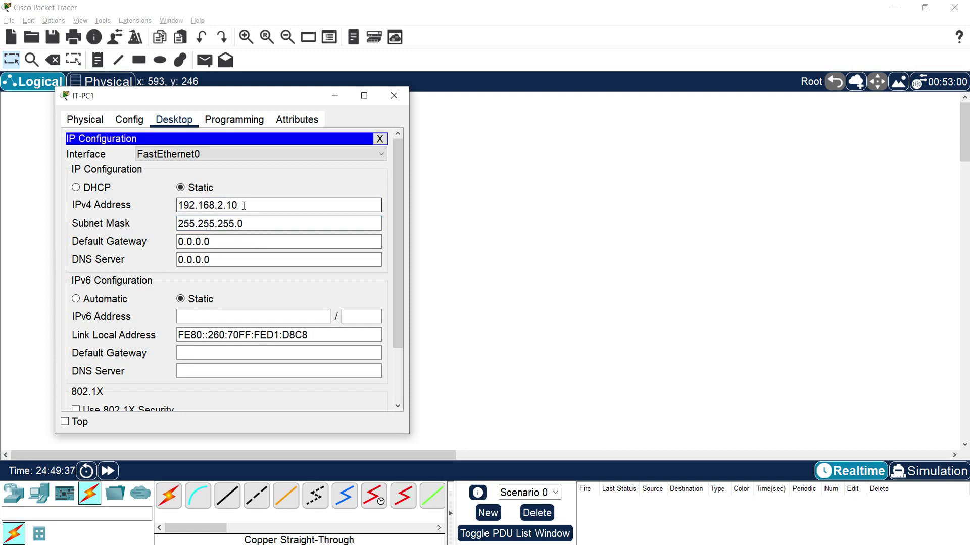
left_click_drag(244, 205, 129, 198)
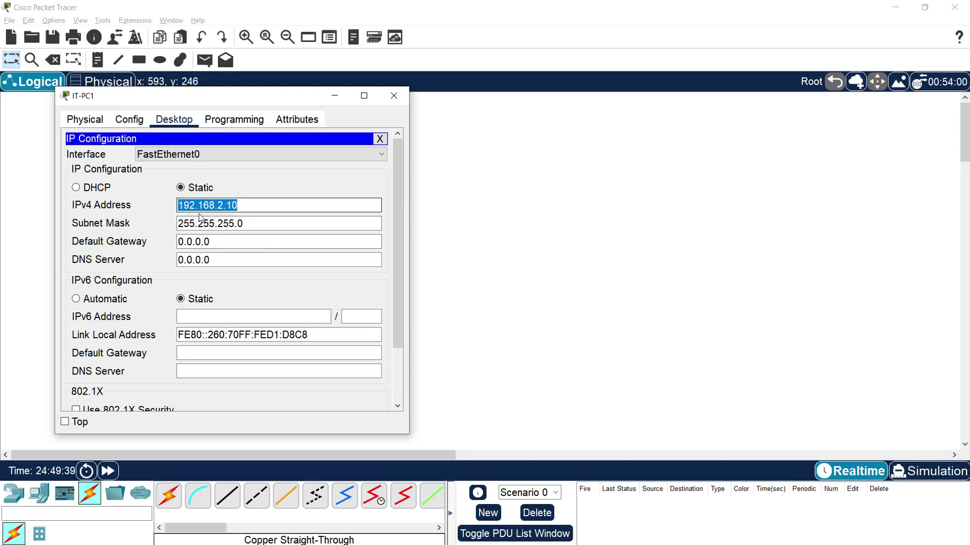
left_click(394, 96)
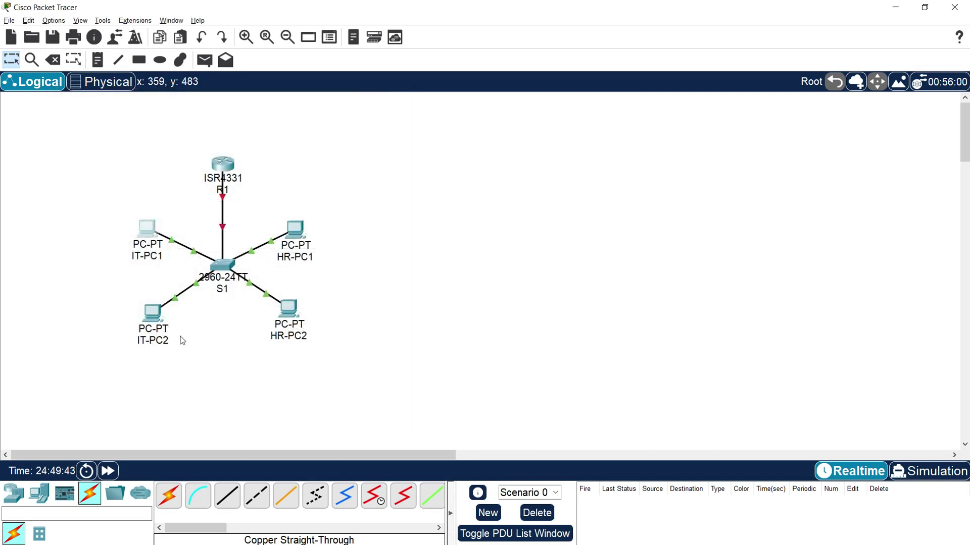
- Give IT-PC2 the static IPv4 address 192.168.2.11 with mask 255.255.255.0 and close its window
left_click(152, 312)
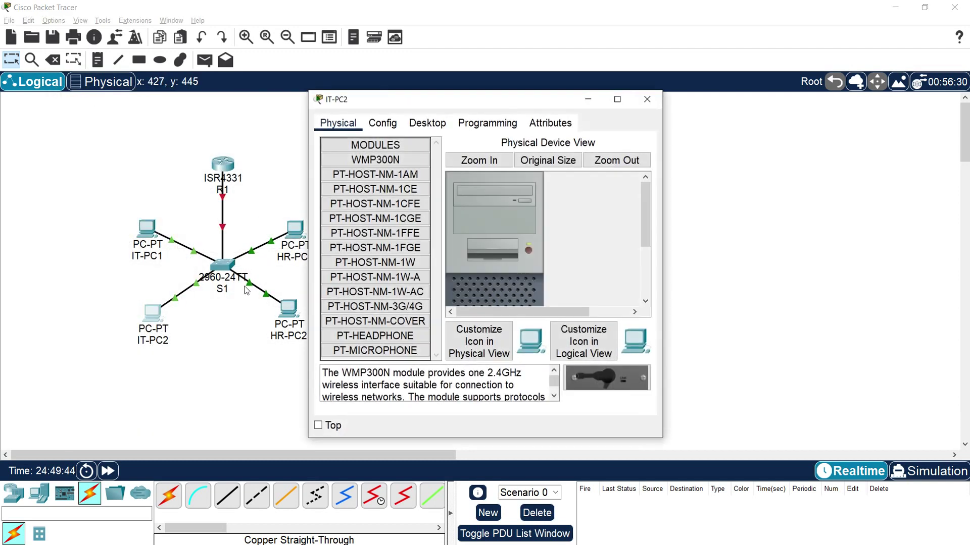
left_click(419, 130)
left_click_drag(429, 101, 143, 101)
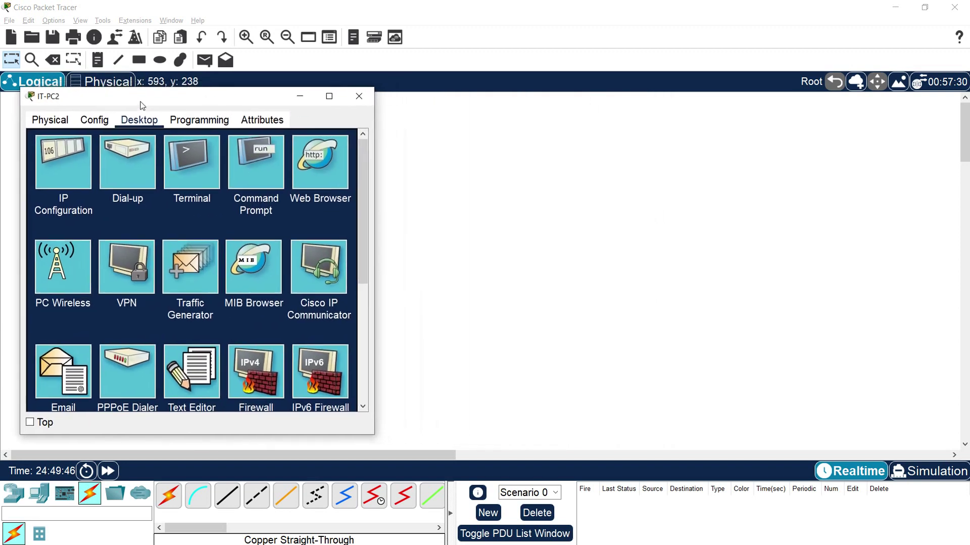
left_click(61, 167)
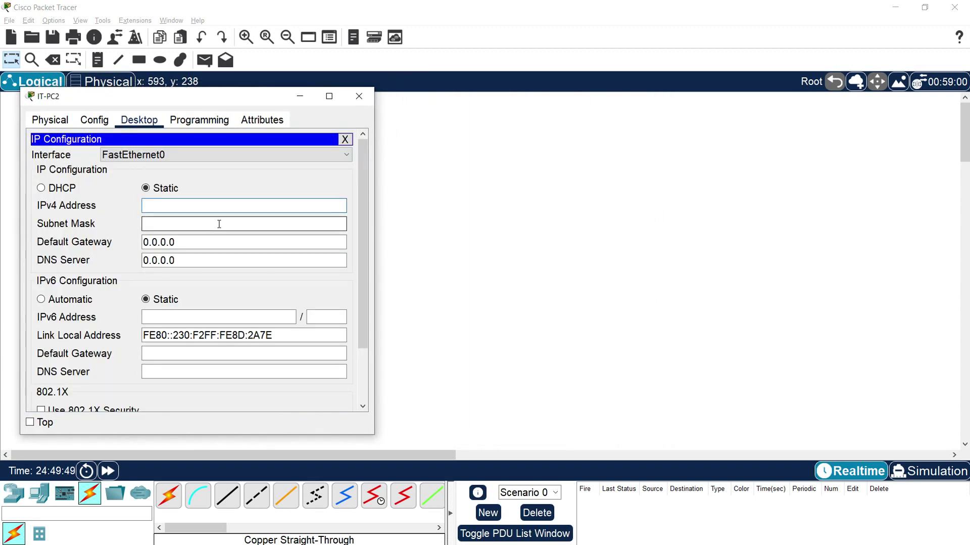
type("192.168.2.10")
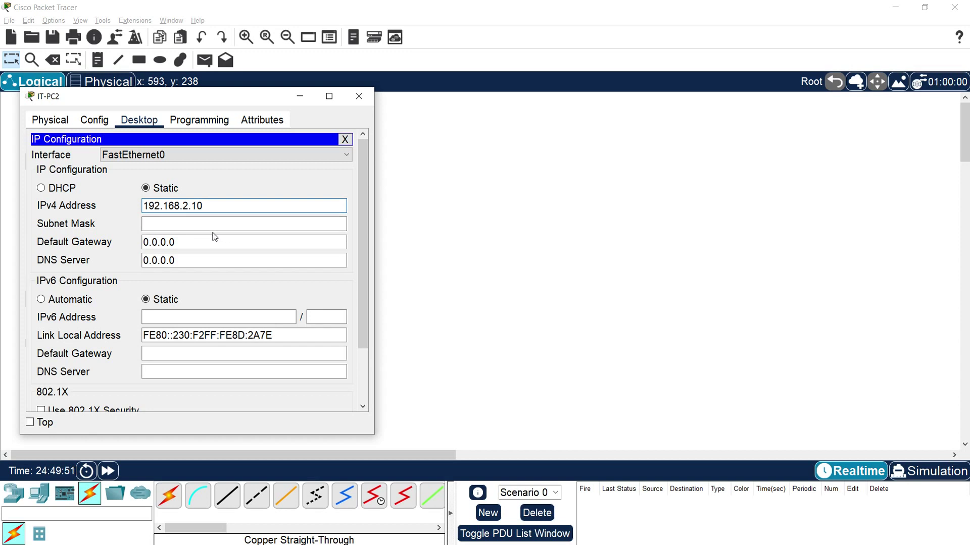
key("BackSpace")
key("Tab")
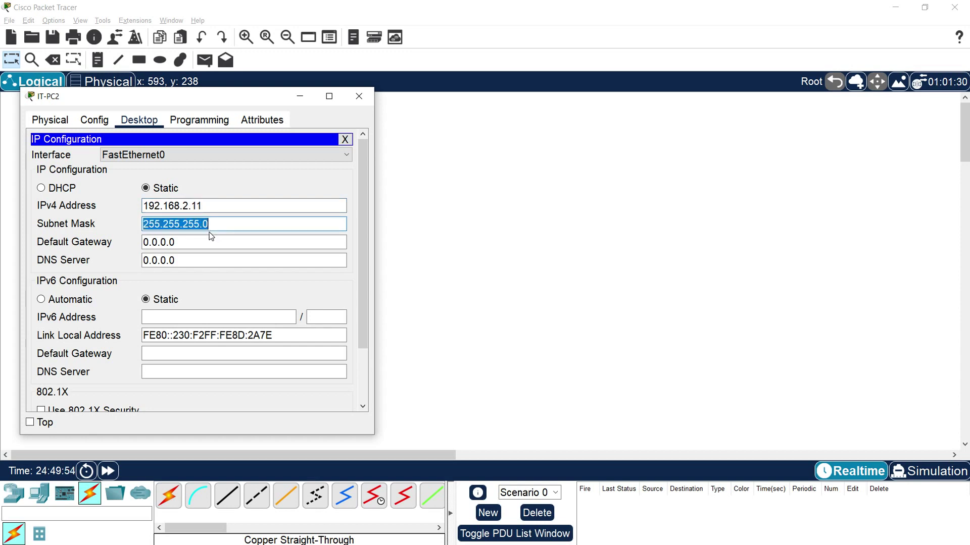
left_click(353, 101)
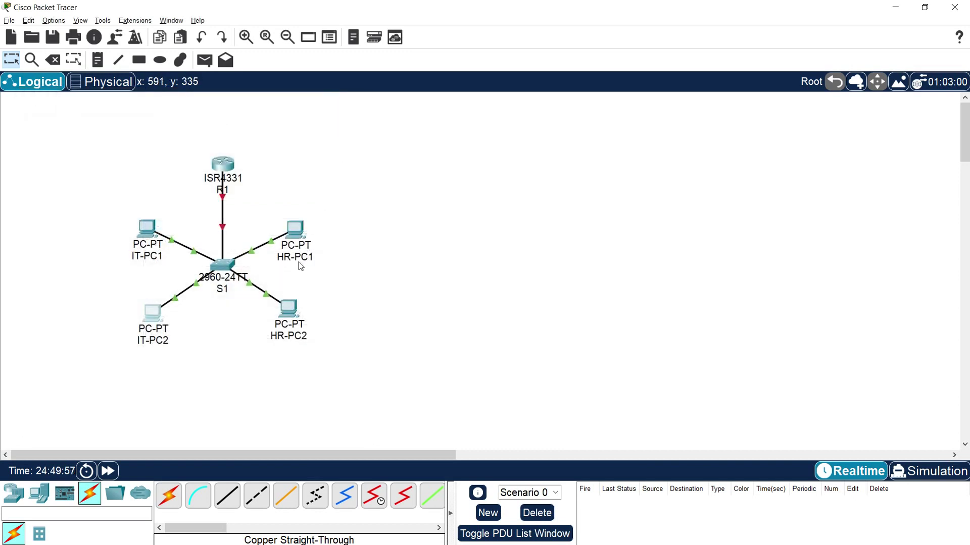
- Give HR-PC1 the static IPv4 address 192.168.3.10 with mask 255.255.255.0 and close its window
left_click(294, 229)
left_click_drag(408, 108, 108, 111)
left_click(132, 131)
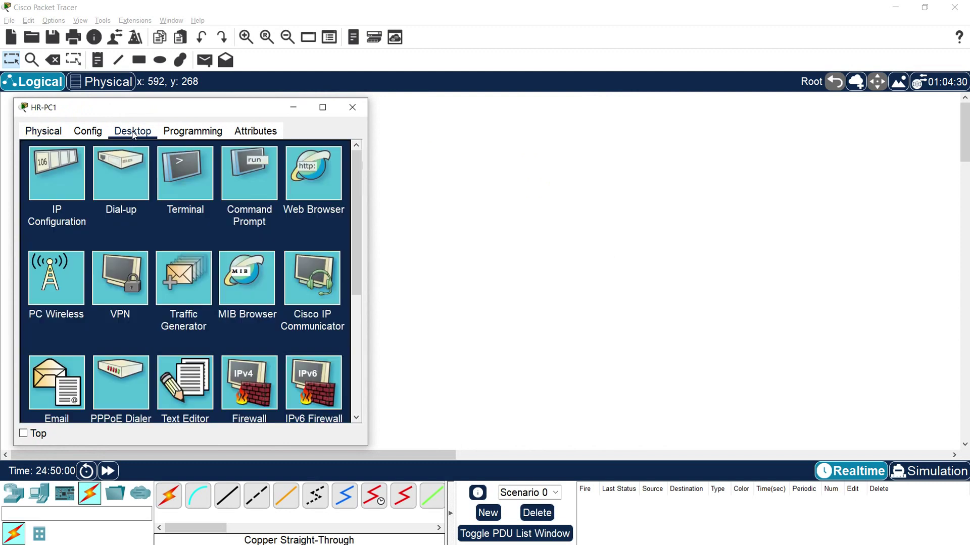
left_click(66, 171)
left_click(162, 218)
type("192.168.2.10")
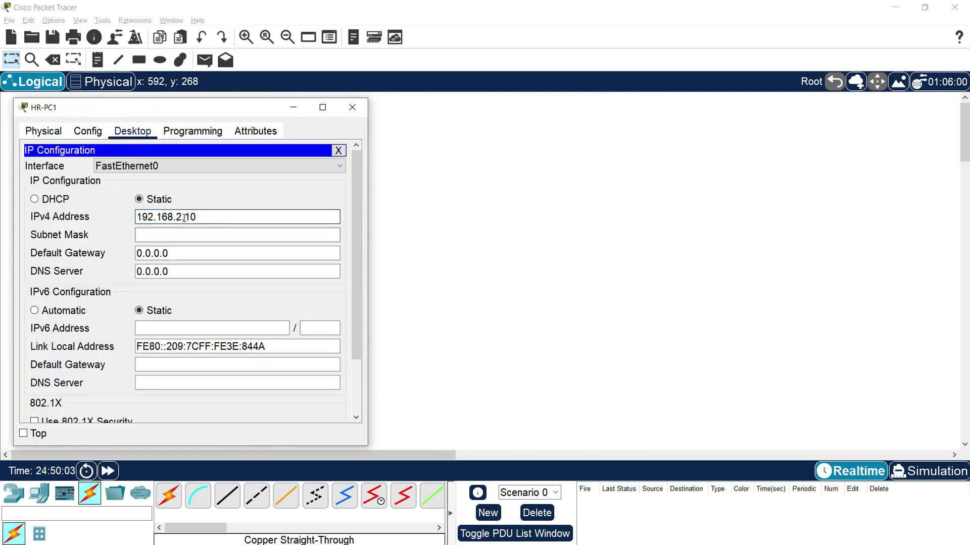
double_click(181, 217)
type("3")
left_click_drag(197, 217, 99, 229)
left_click(156, 236)
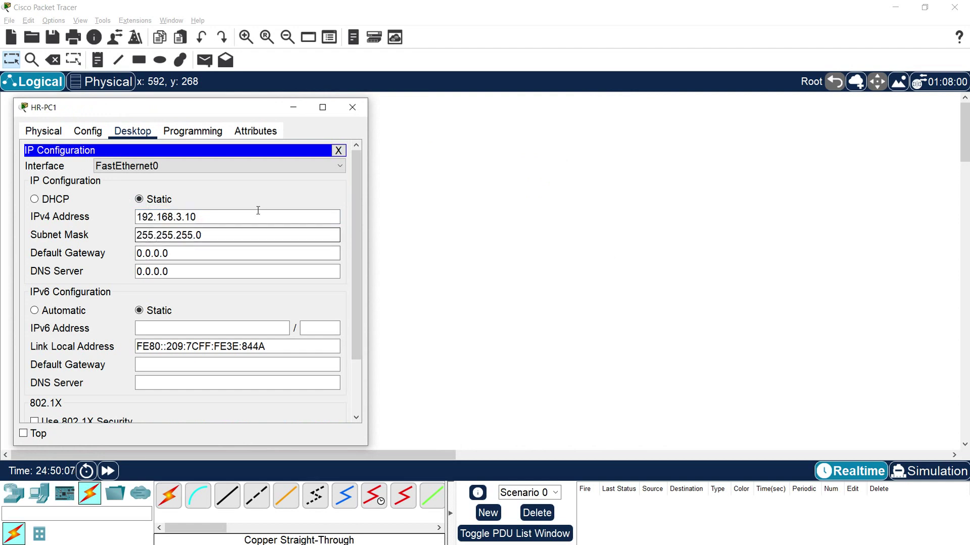
left_click(352, 107)
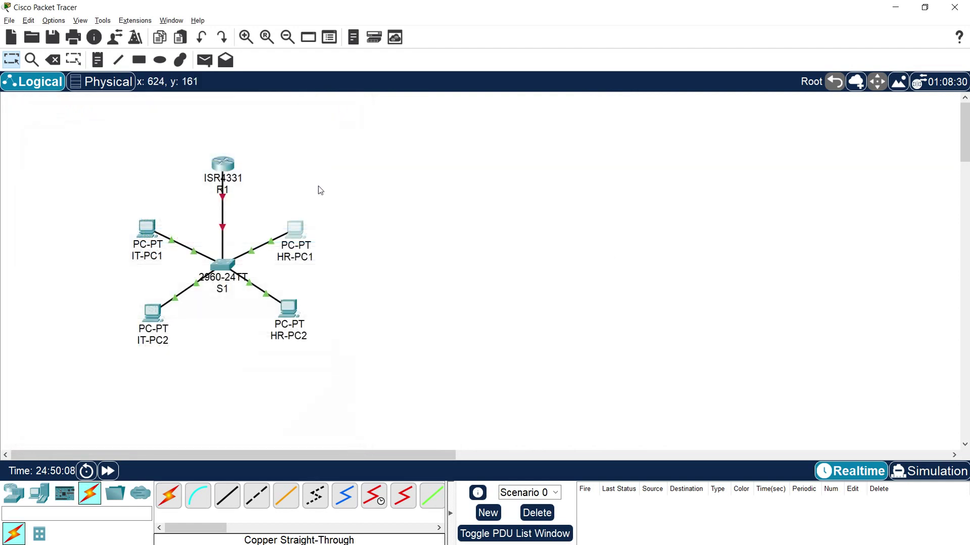
- Give HR-PC2 the static IPv4 address 192.168.3.11 with mask 255.255.255.0 and close its window
left_click(288, 309)
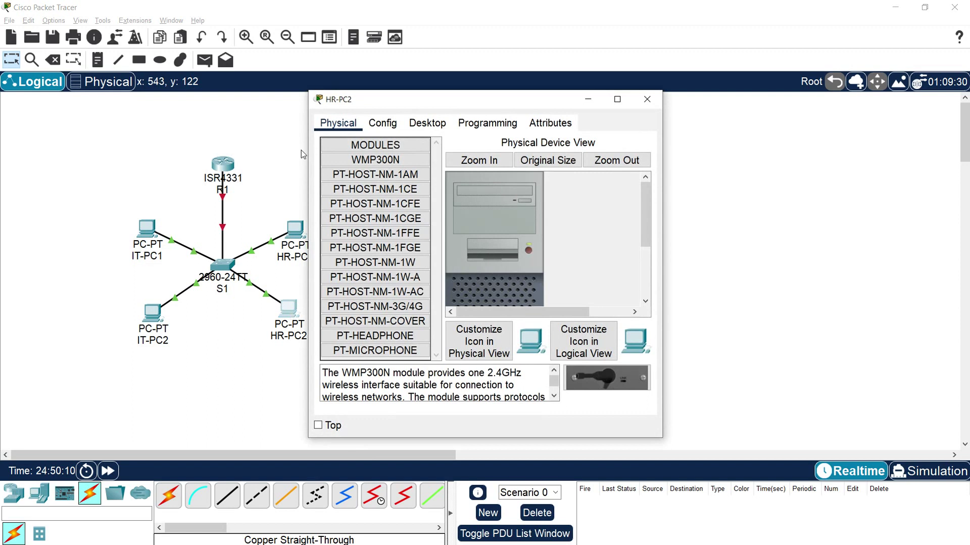
left_click(427, 126)
left_click_drag(431, 103, 139, 116)
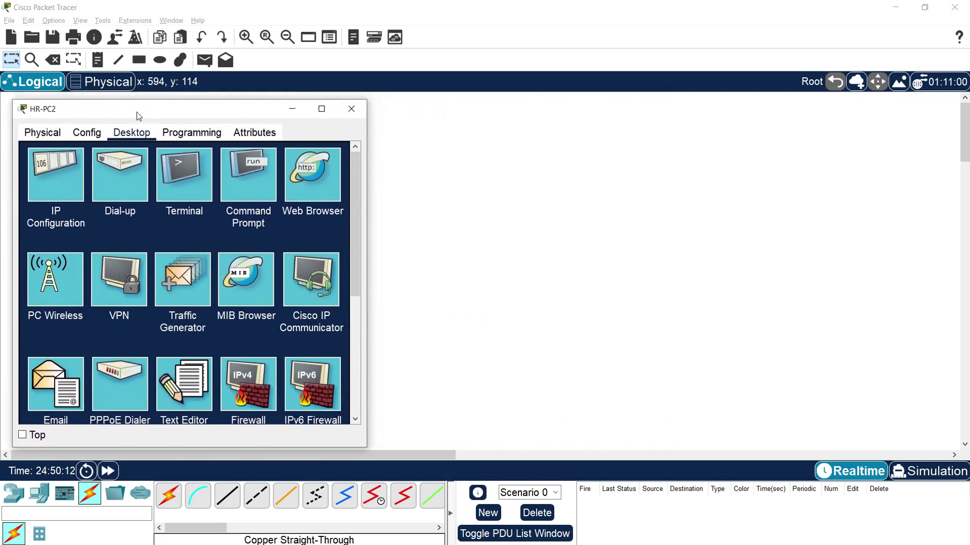
left_click(71, 168)
left_click(149, 218)
type("192.168.3.10")
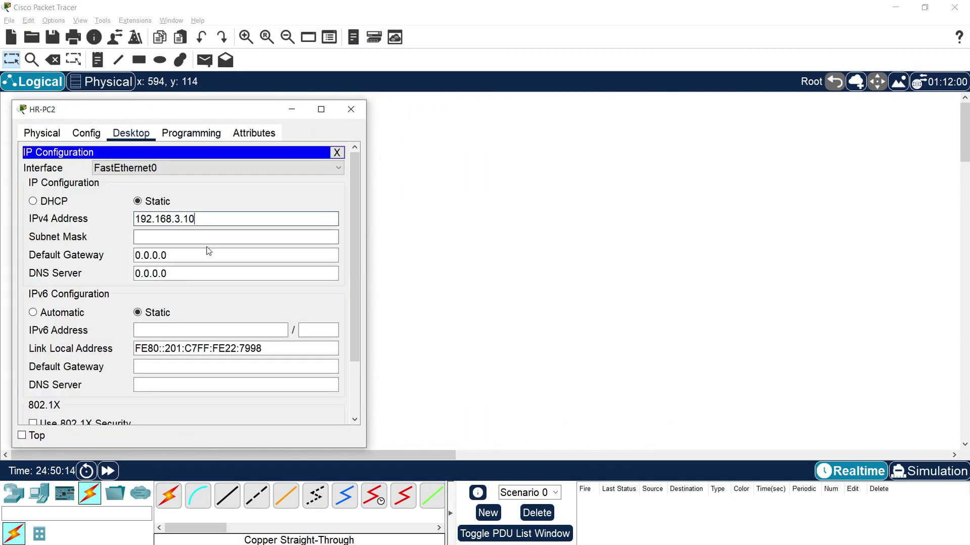
key("BackSpace")
type("1")
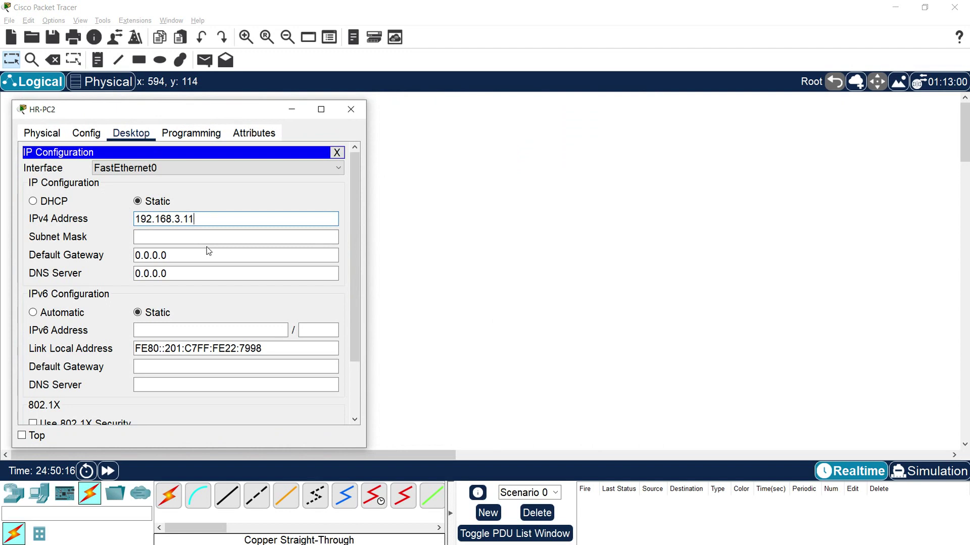
key("Tab")
left_click(351, 110)
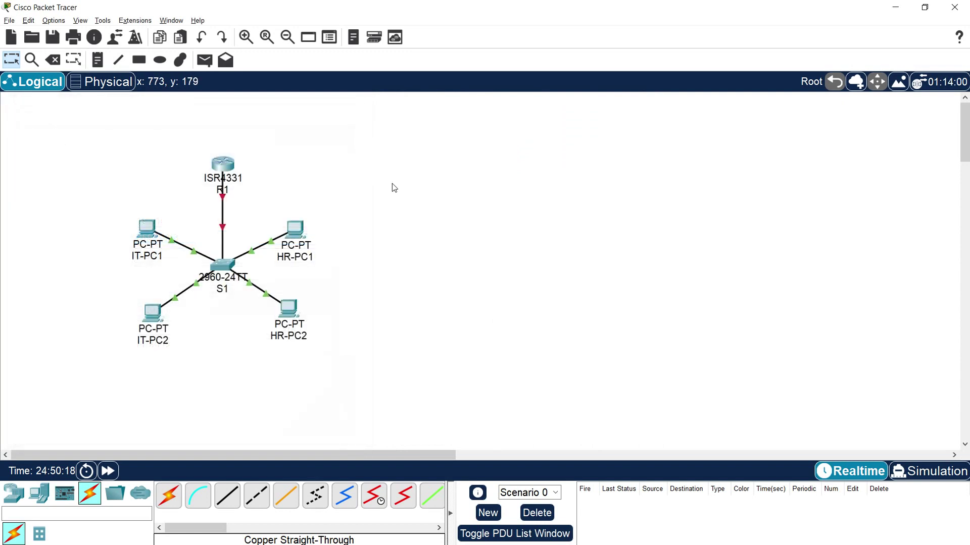
- Add a VLAN 2 text note beneath IT-PC1 and place a copy of it beneath IT-PC2
left_click(97, 60)
left_click(136, 269)
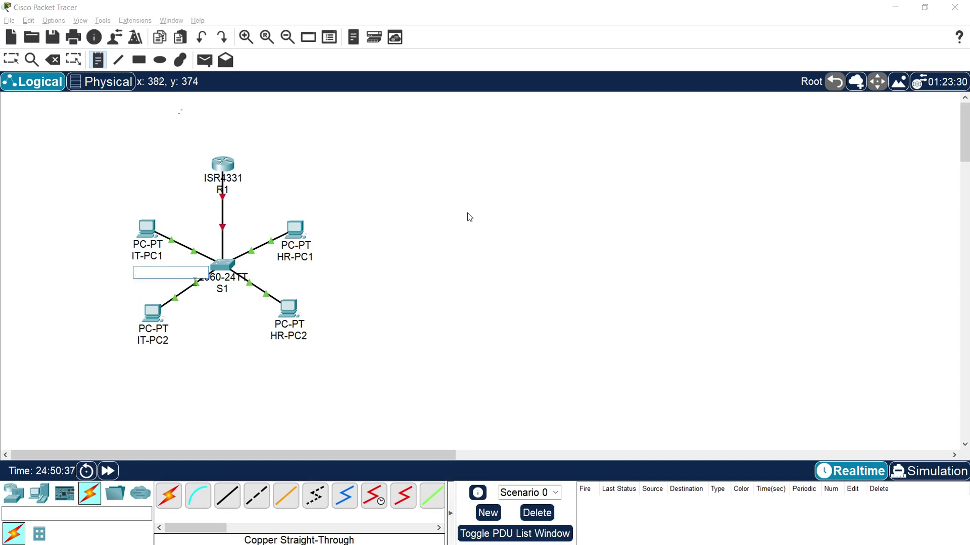
type("VLAN 2")
key("Escape")
left_click_drag(146, 277, 153, 362)
- Paste another copy of the VLAN 2 note beneath HR-PC1 and change its text to VLAN 3
key("ctrl+v")
left_click_drag(145, 259, 297, 278)
double_click(297, 277)
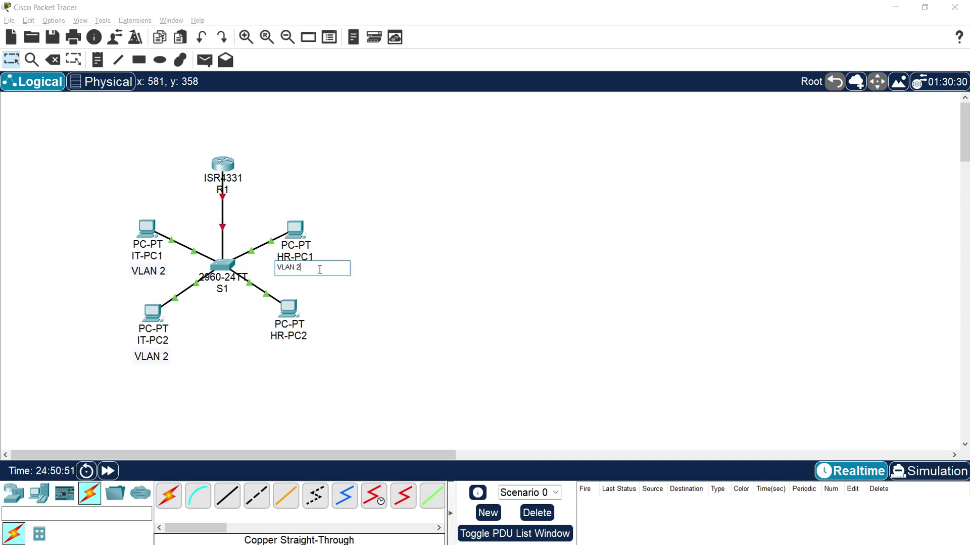
key("BackSpace")
type("3")
key("Return")
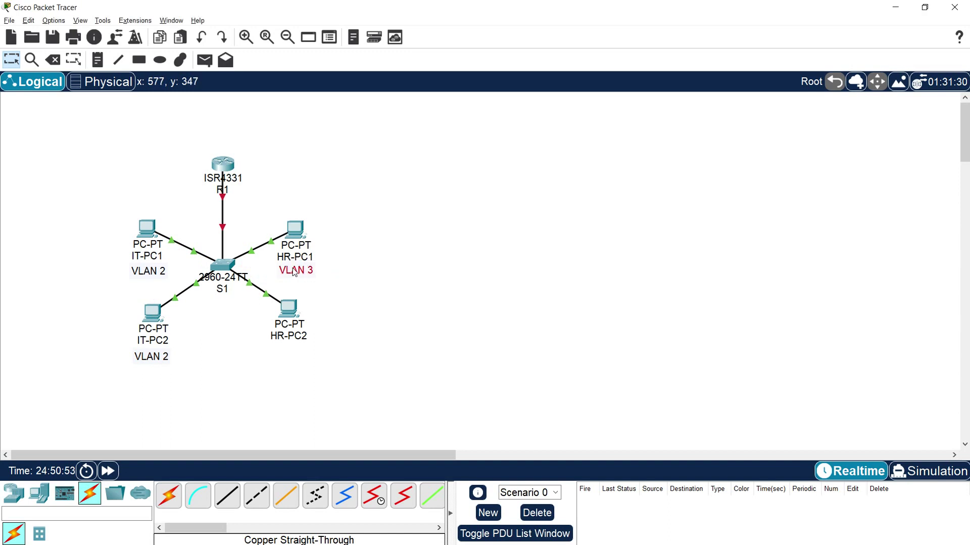
- Duplicate the VLAN 3 note and place the copy beneath HR-PC2
key("ctrl+c")
key("ctrl+v")
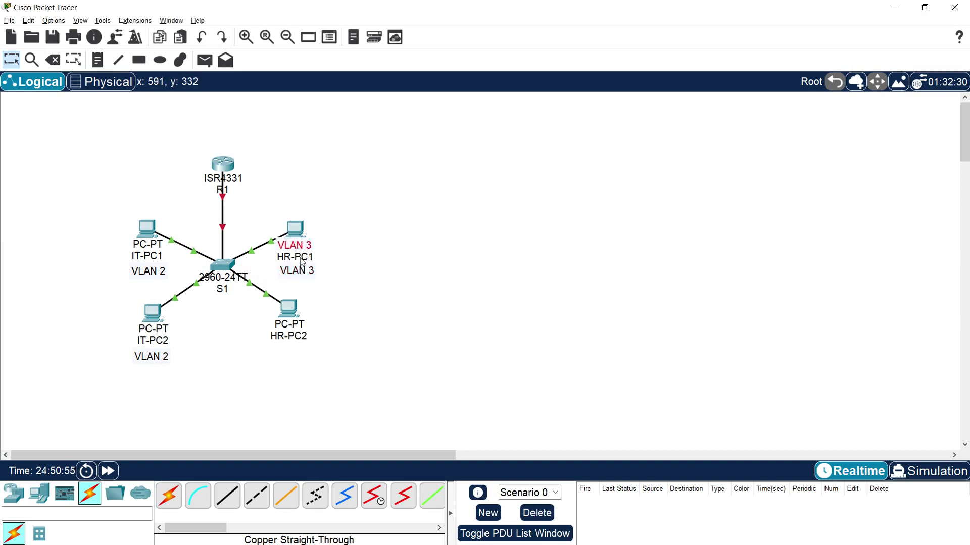
left_click_drag(309, 257, 292, 354)
left_click(363, 319)
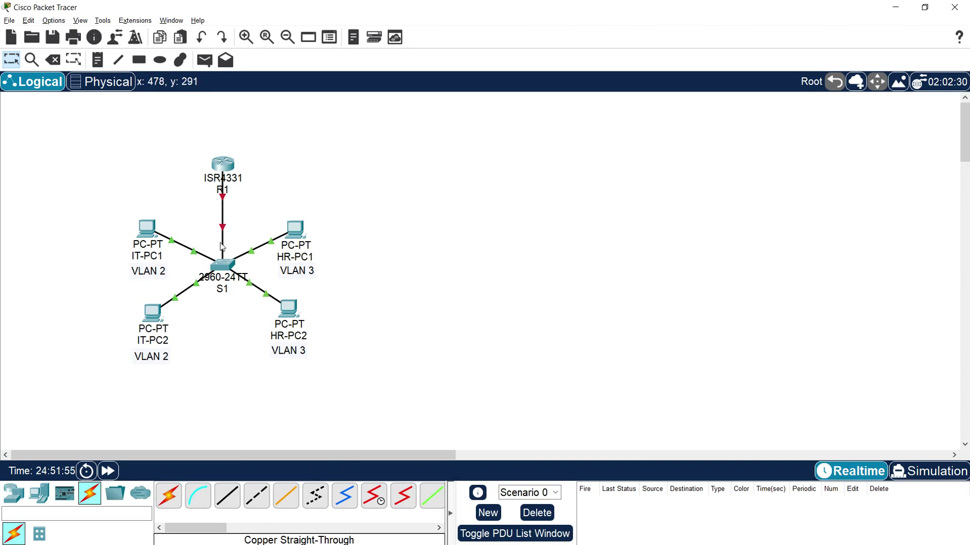
- Ping IT-PC2 at 192.168.2.11 from IT-PC1's command prompt and widen the window to read the output
left_click(151, 244)
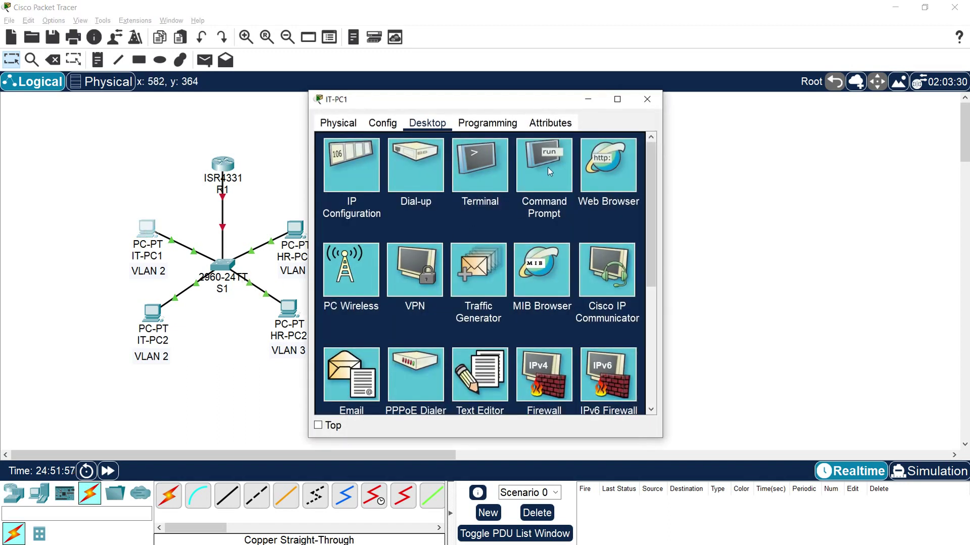
left_click(511, 217)
left_click_drag(420, 99, 224, 109)
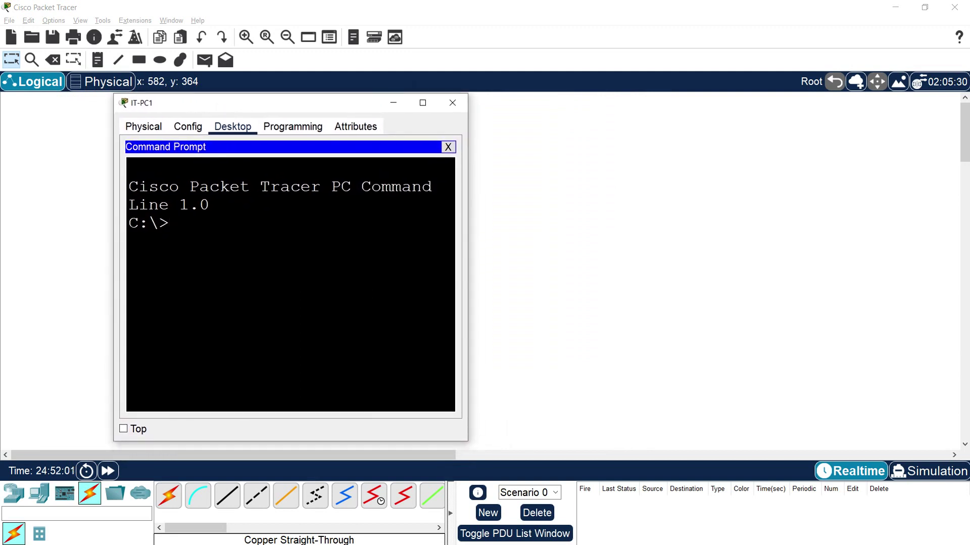
type("PING 192.16")
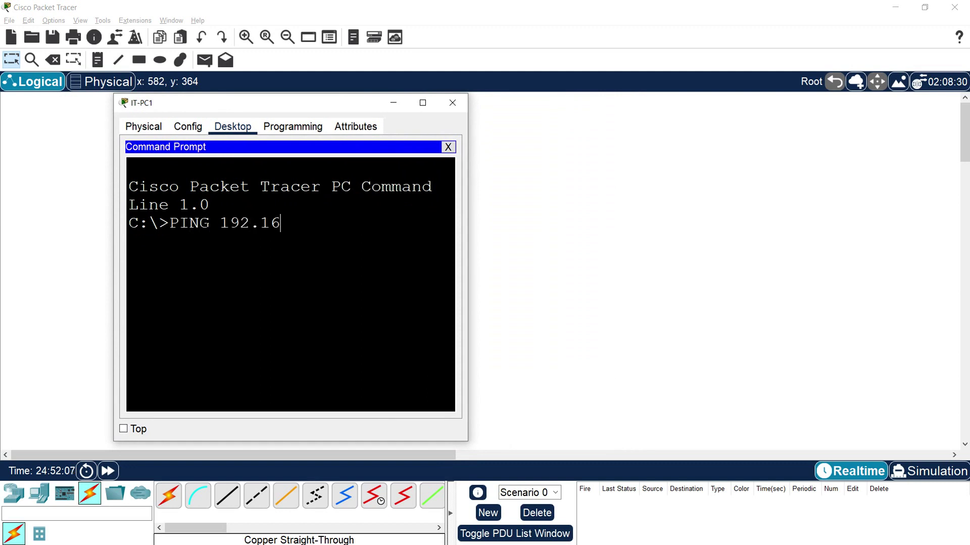
type("8.2.11")
key("Return")
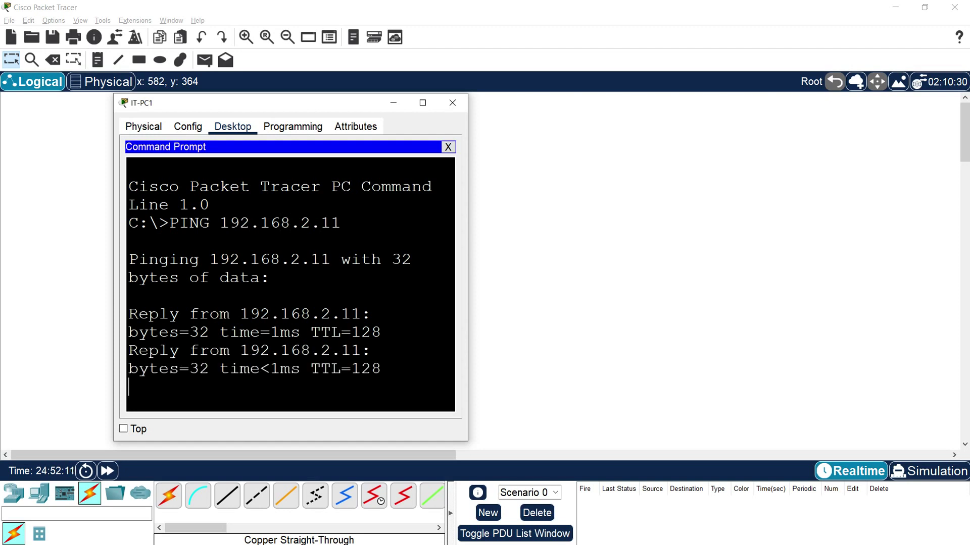
left_click_drag(467, 309, 494, 309)
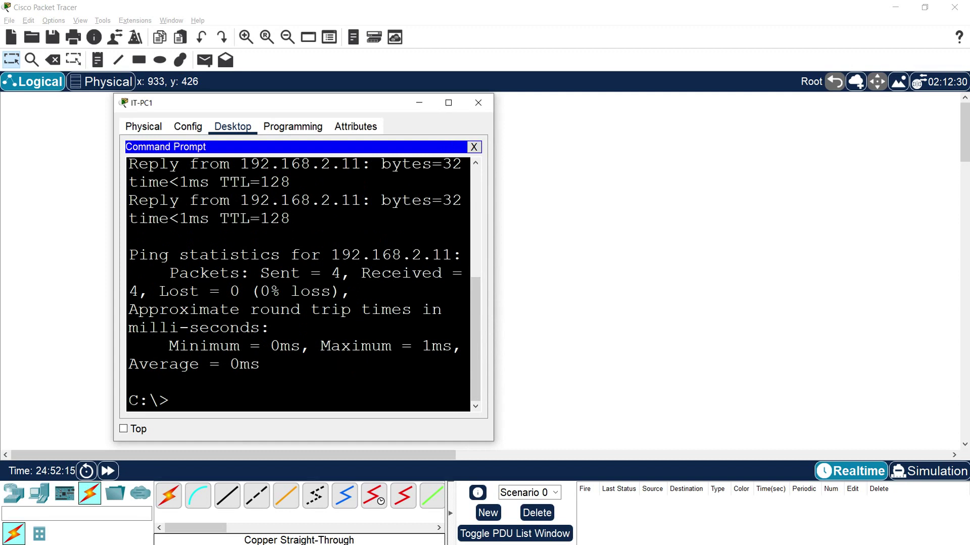
- Ping HR-PC1 at 192.168.3.10 from IT-PC1's command prompt, reusing the previous command, and close the window
key("Up")
key("BackSpace")
key("BackSpace")
key("BackSpace")
type("3.10")
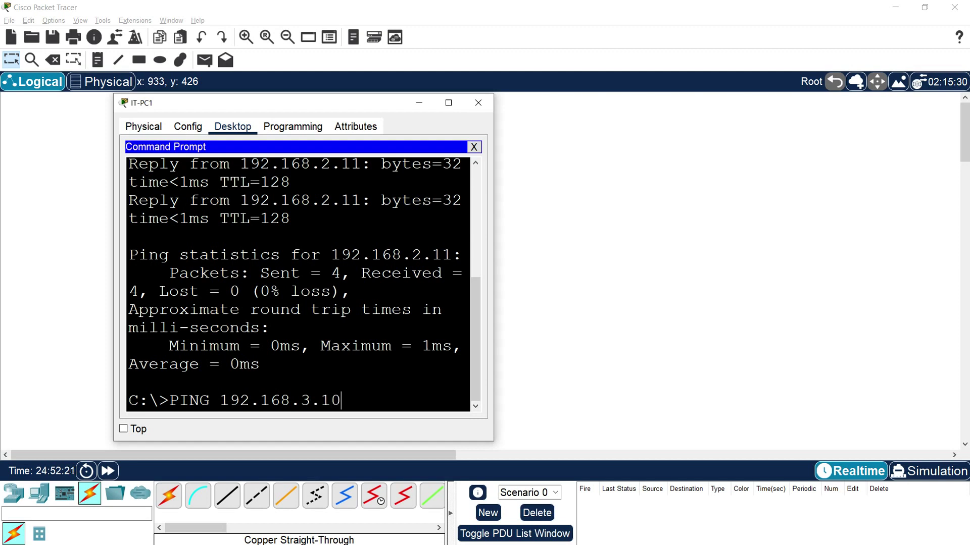
key("Return")
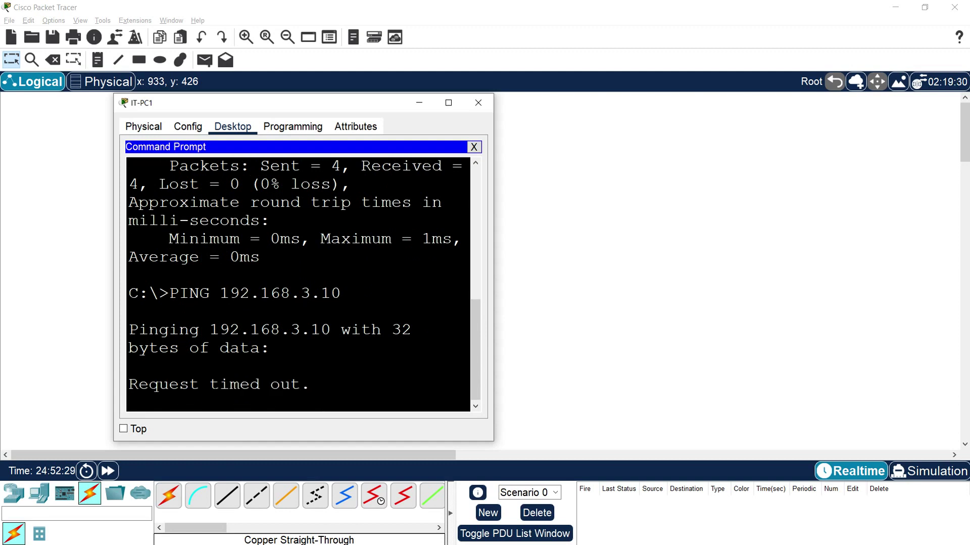
left_click(478, 103)
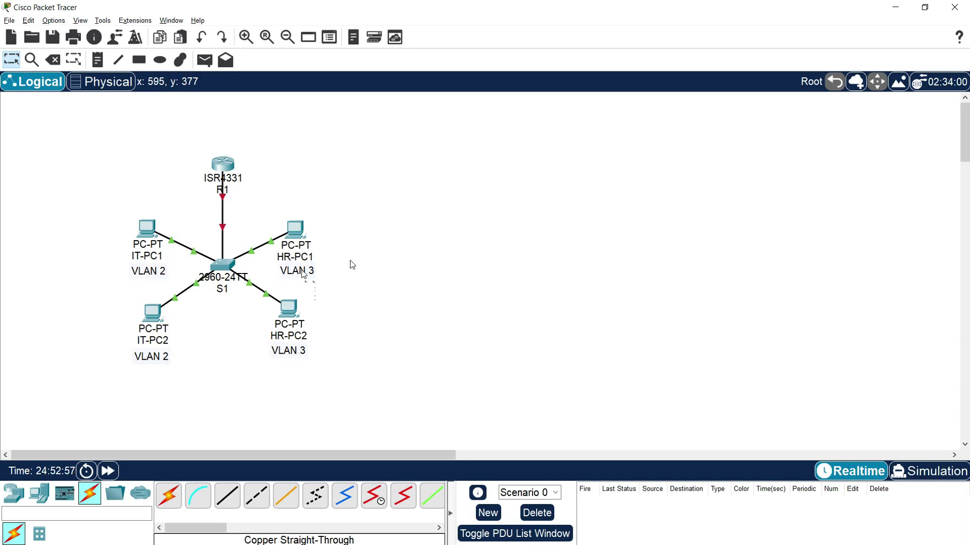
- Ping HR-PC2 at 192.168.3.11 from HR-PC1's command prompt and maximize the window to read the output
left_click(295, 230)
left_click(608, 157)
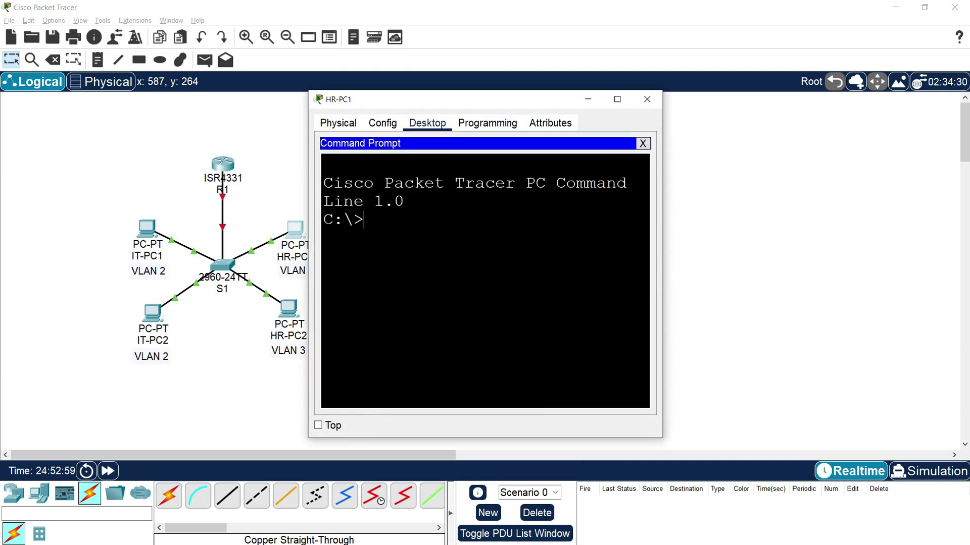
type("PING 192.168.3.11")
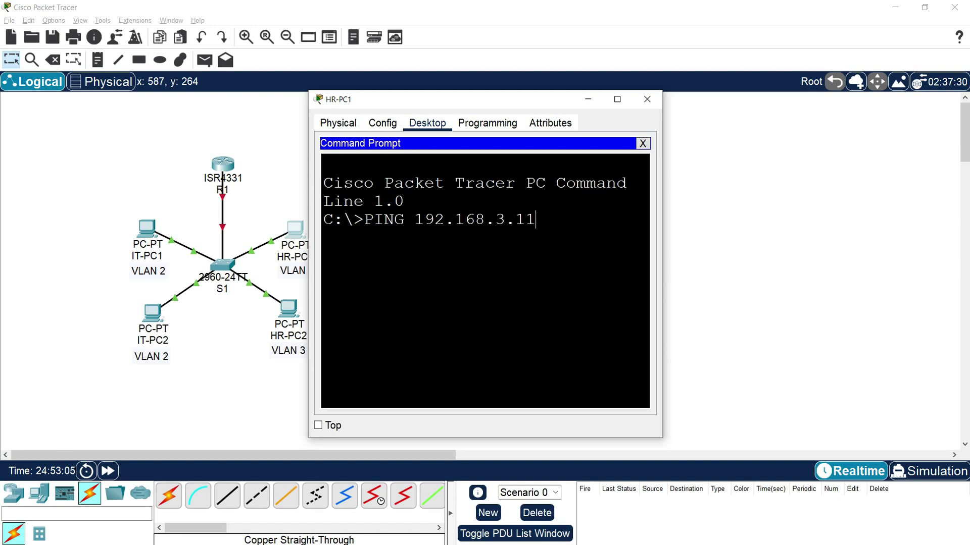
key("Return")
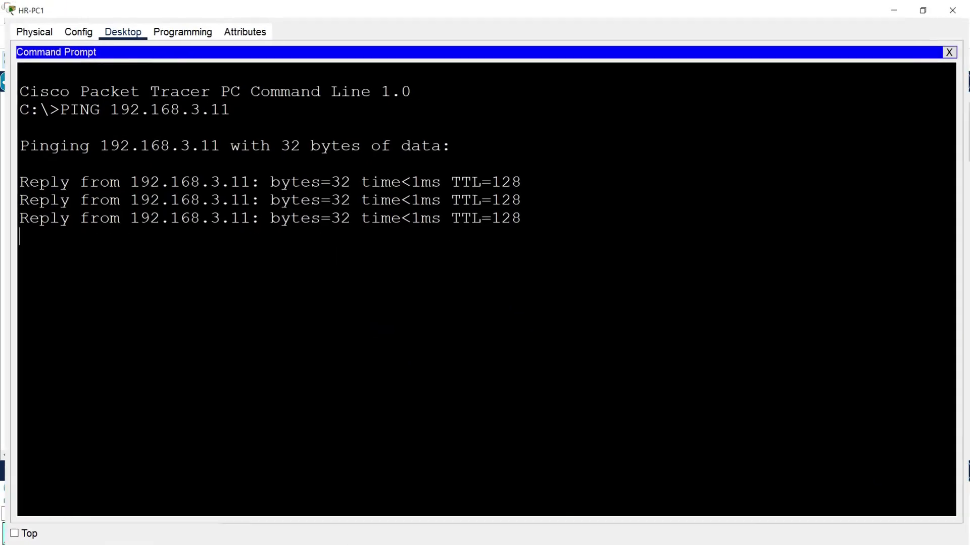
left_click(617, 99)
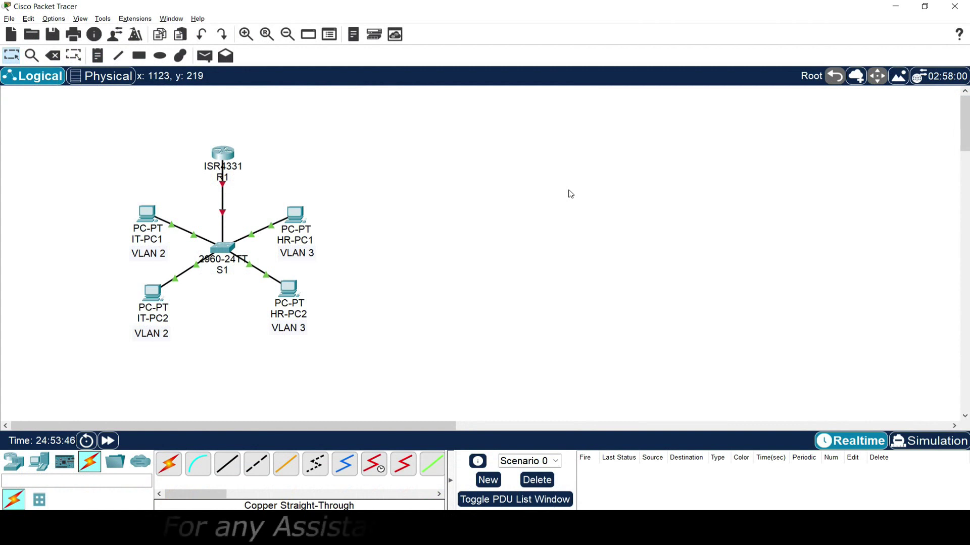
- Open router R1's command line, answer NO to the initial configuration dialog and start the console session
left_click(220, 148)
left_click_drag(397, 101, 109, 101)
left_click(116, 123)
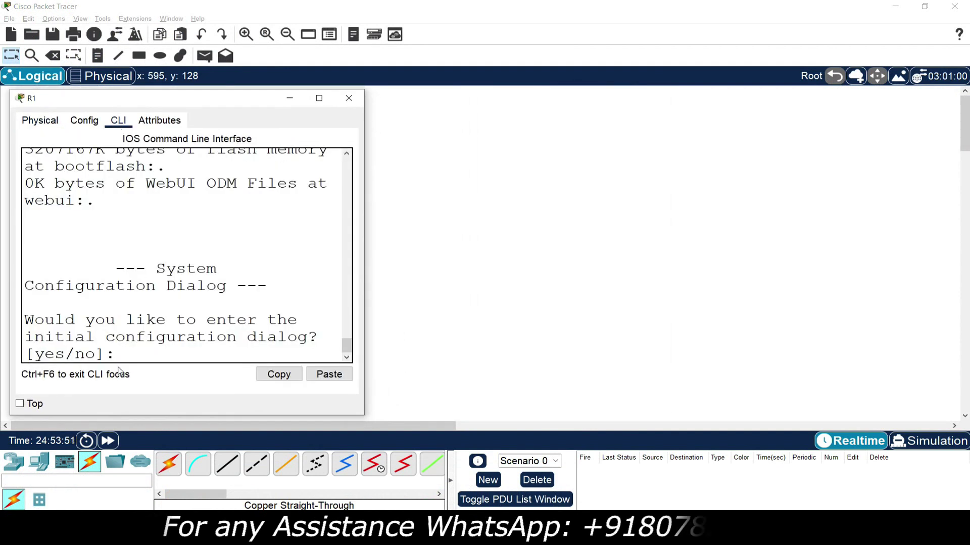
type("NO")
key("Return")
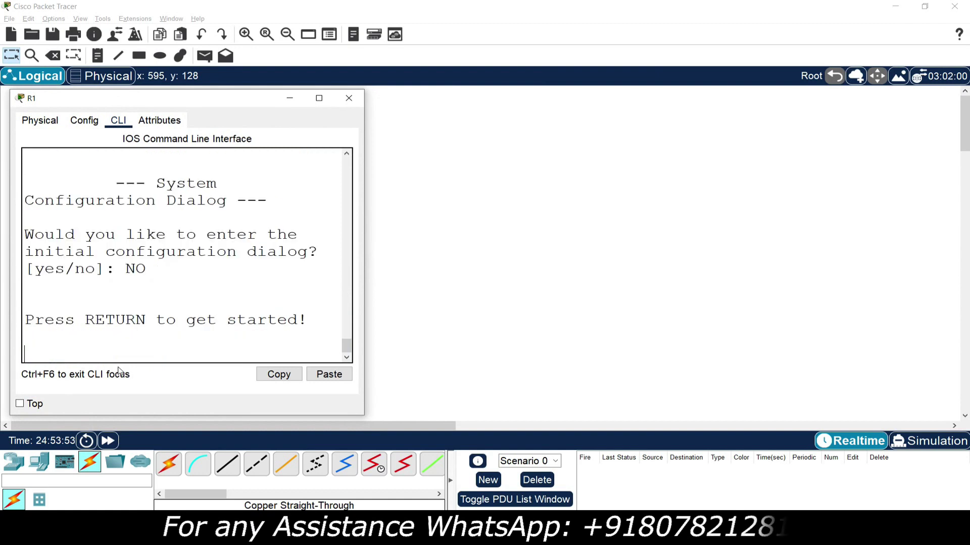
key("Return")
- Enter privileged and global configuration mode on the router and set its hostname to R1
type("enable")
key("Return")
type("conf t")
key("Return")
type("hos")
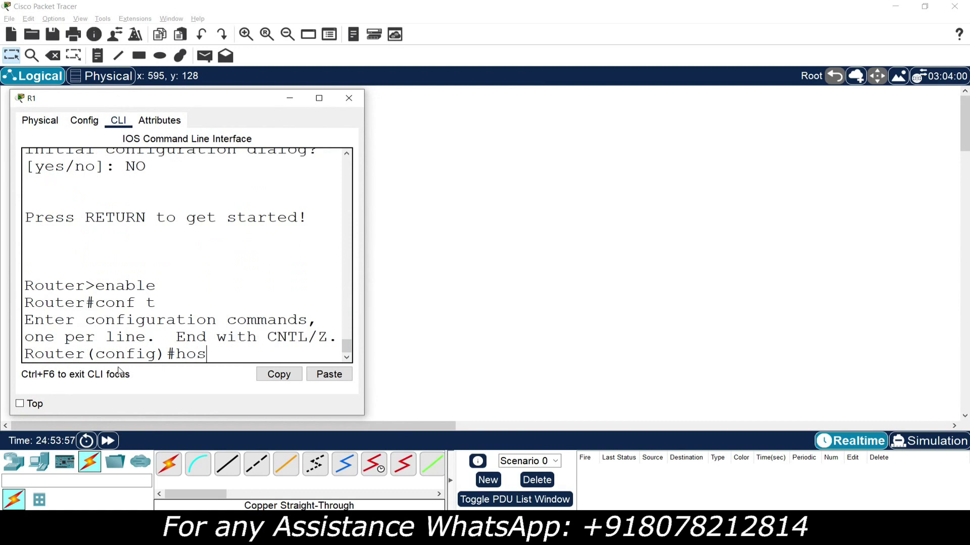
type("tname R1")
key("Return")
- Create subinterface g0/0/1.2 on R1 and set its encapsulation to dot1q 2
type("interface g0/0/1.2")
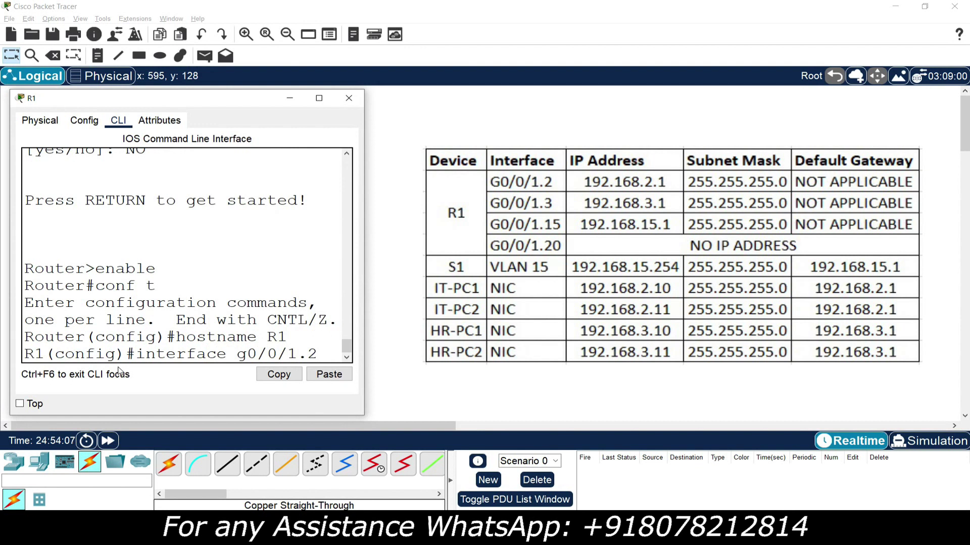
key("Return")
type("encap")
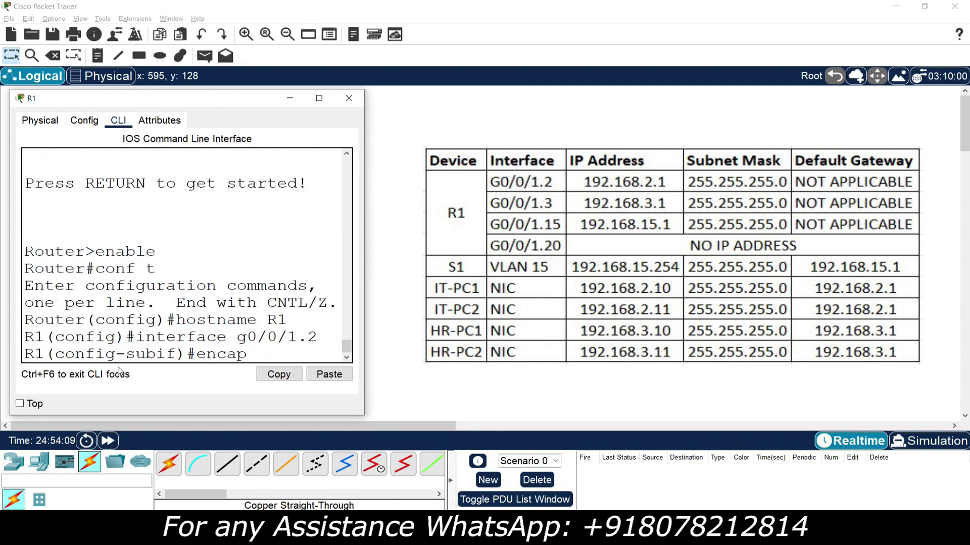
type("sulation")
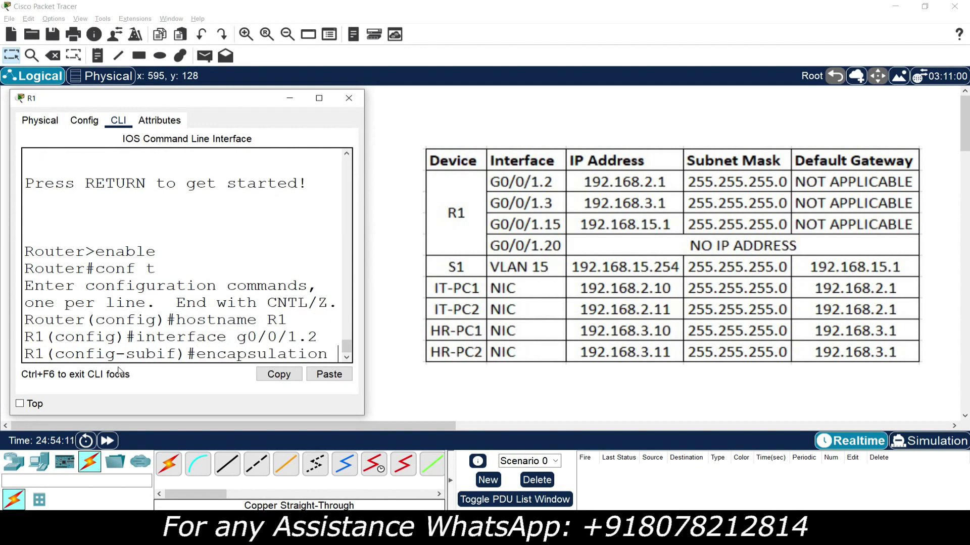
type(" dot1q ")
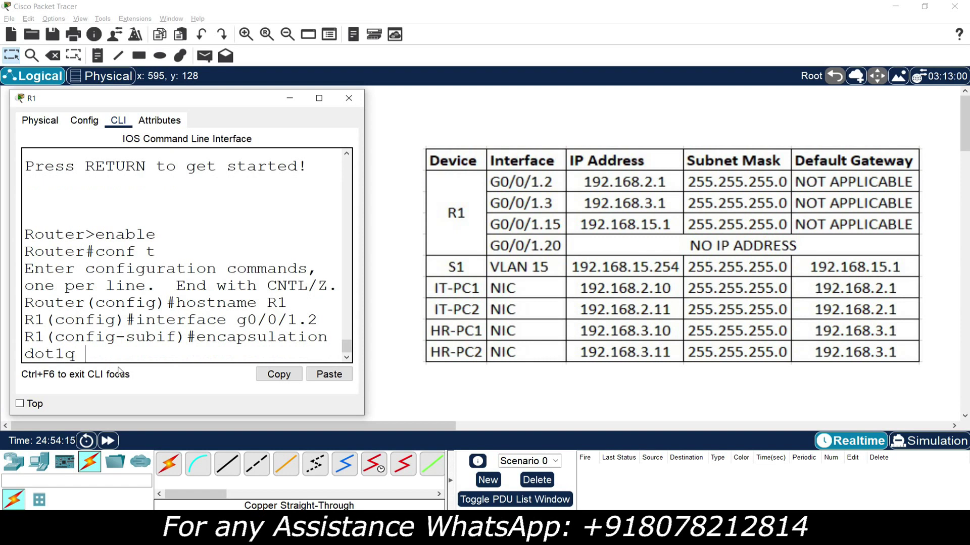
type("2")
key("Return")
- Assign IP address 192.168.2.1 with mask 255.255.255.0 to subinterface g0/0/1.2
type("ip")
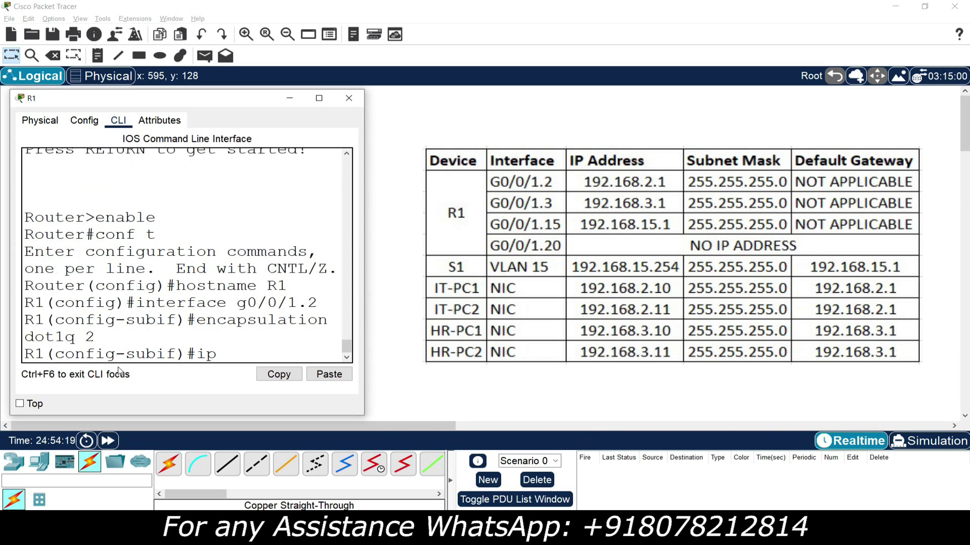
type(" address 192.1")
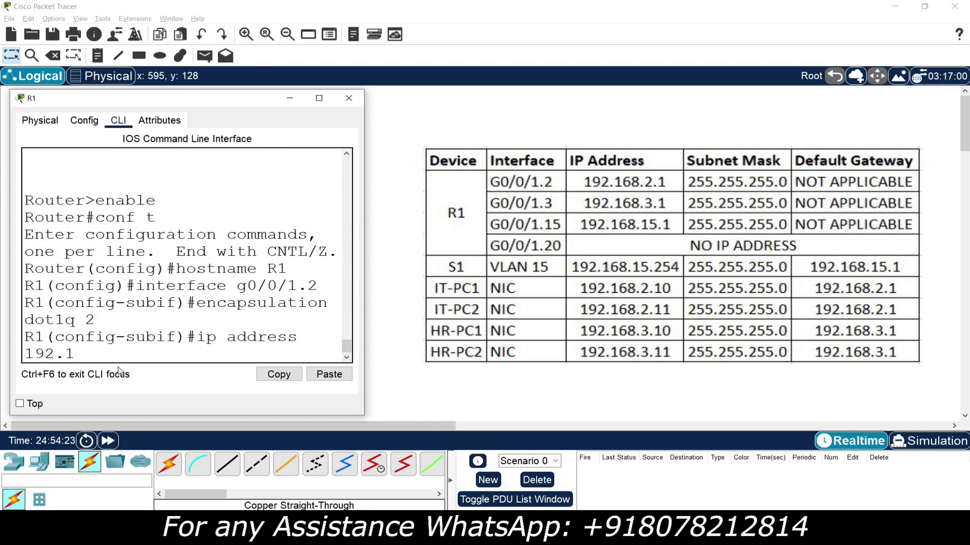
type("68.2.1 25.5.255.2")
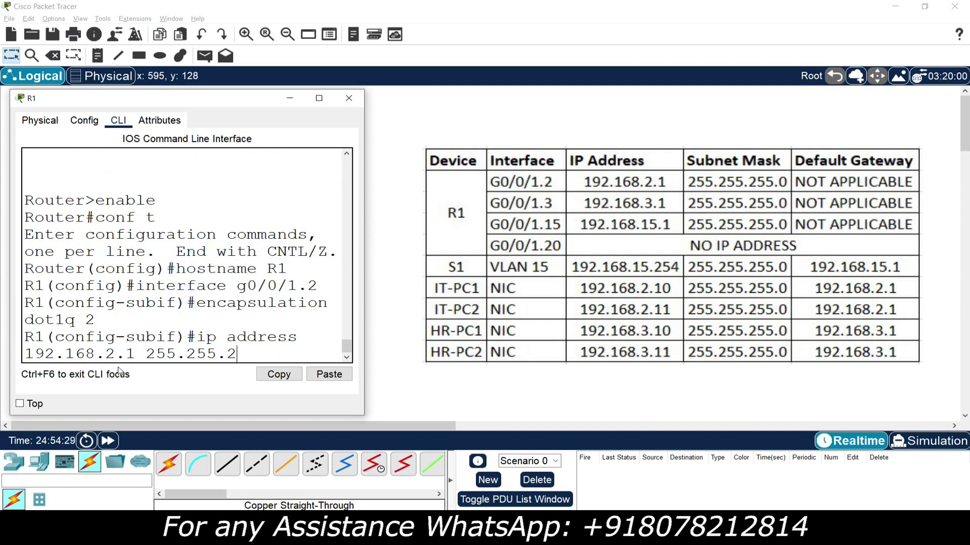
type("55.0")
key("Return")
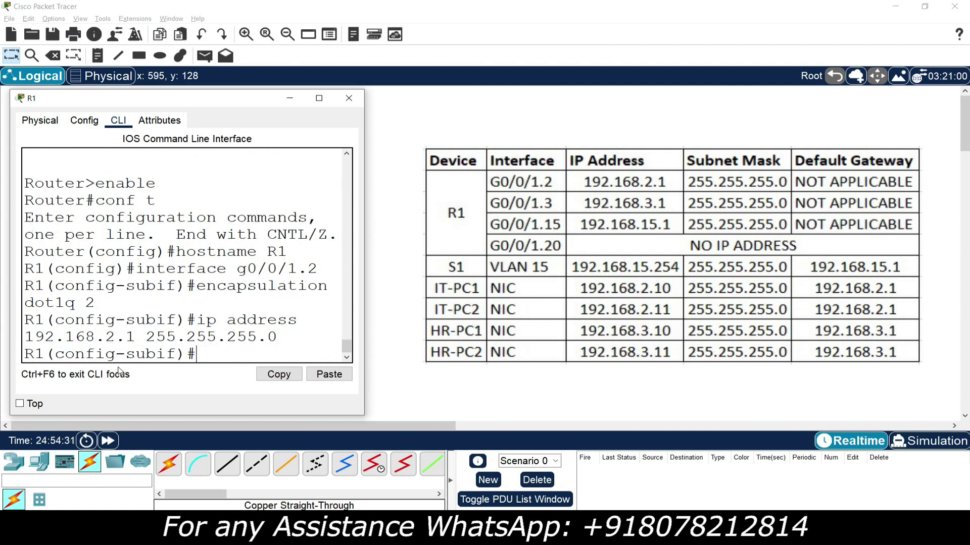
- Create subinterface g0/0/1.3 on R1 and set its encapsulation to dot1q 3
type("interface")
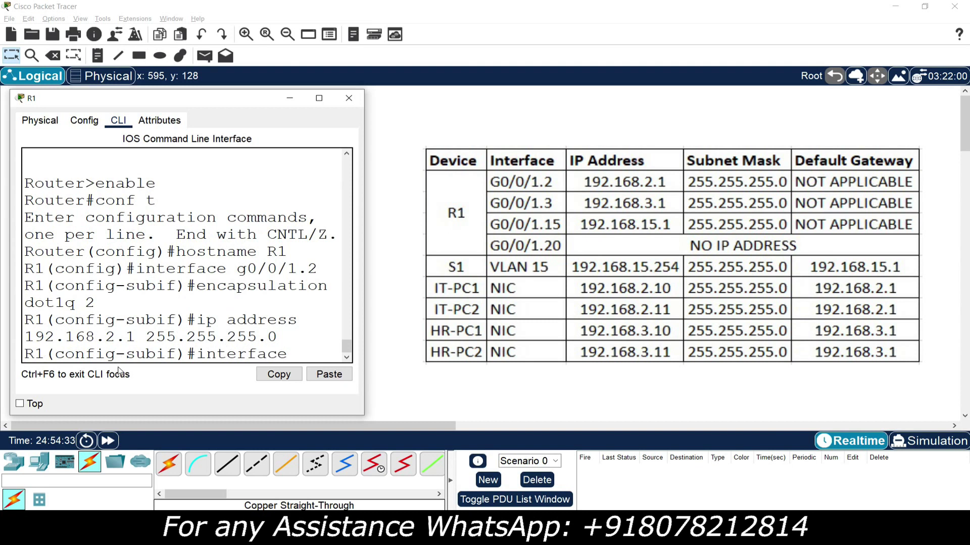
type(" g-0/0")
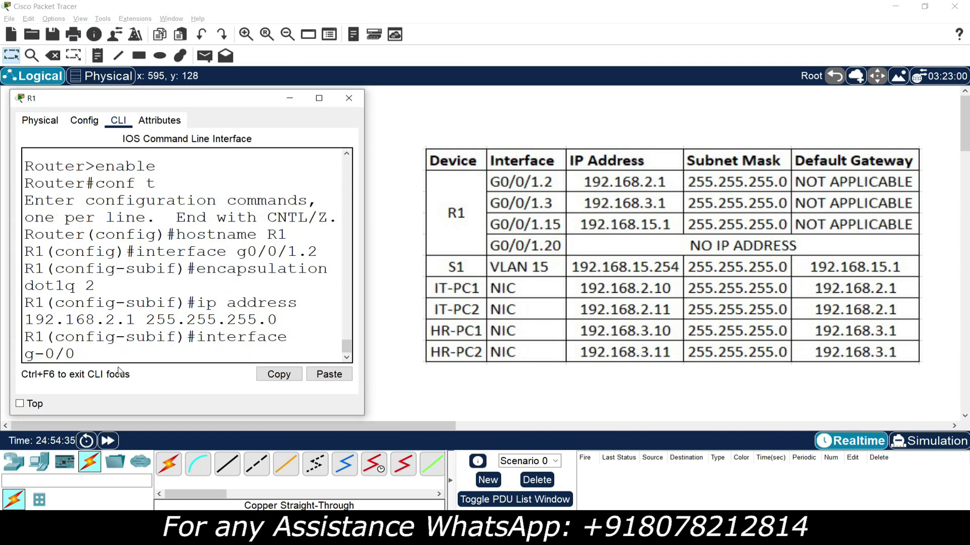
type("/")
key("BackSpace")
key("BackSpace")
key("BackSpace")
key("BackSpace")
key("BackSpace")
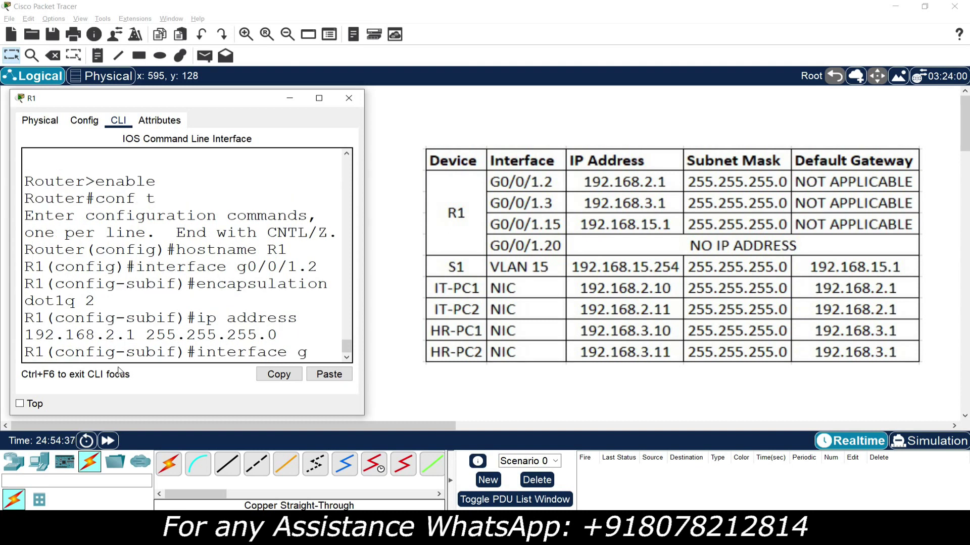
type("0/0/1.3")
key("Return")
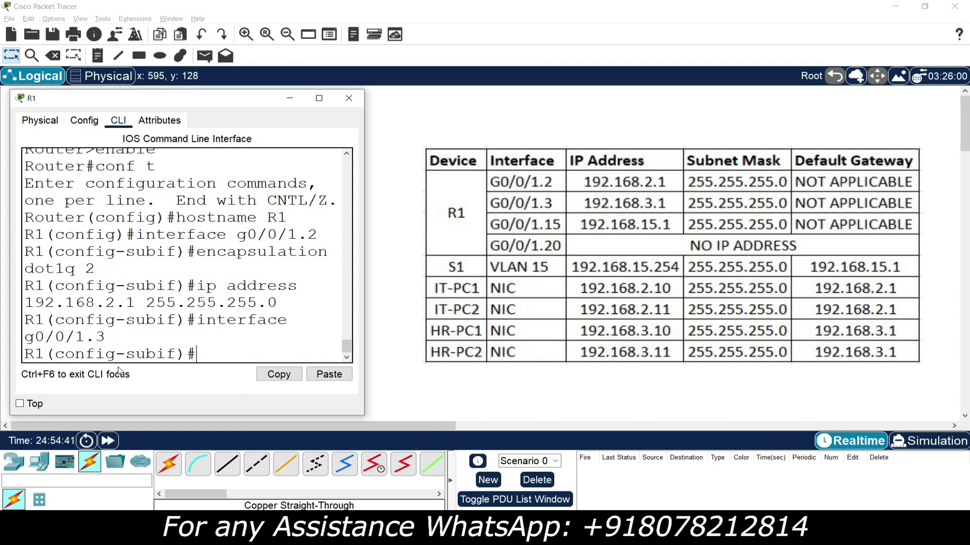
type("encapsulation dot1")
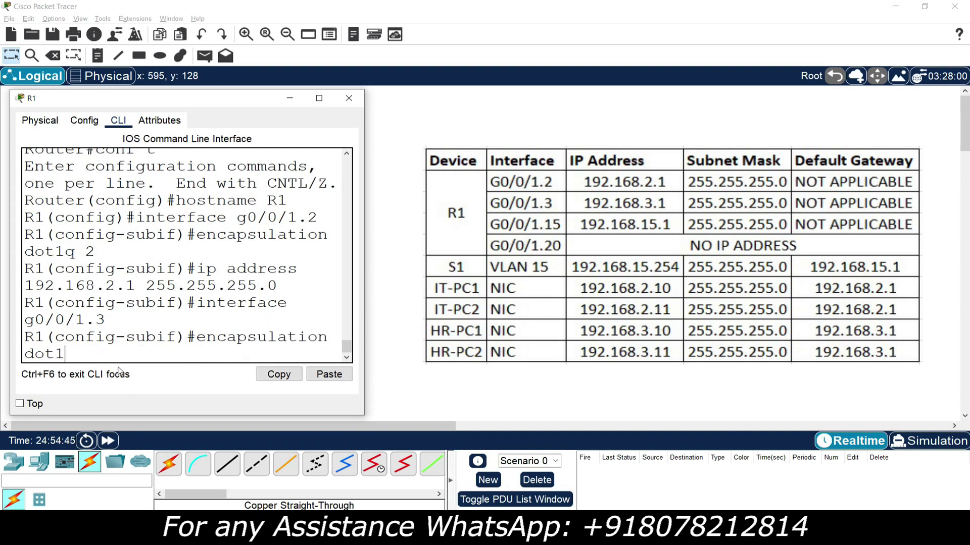
type("q 3")
key("Return")
- Create subinterface g0/0/1.15 on R1 and set its encapsulation to dot1q 15
type("inte")
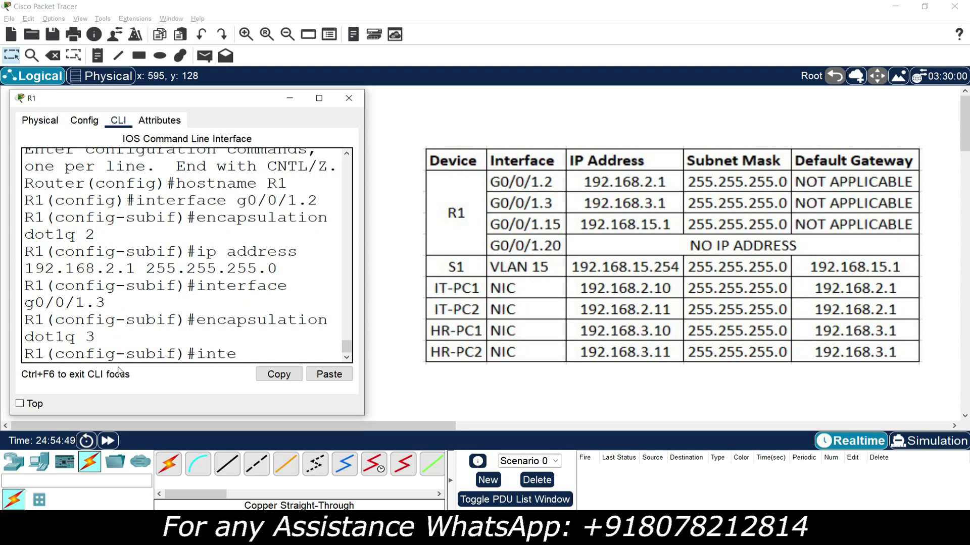
type("rface g0/0/")
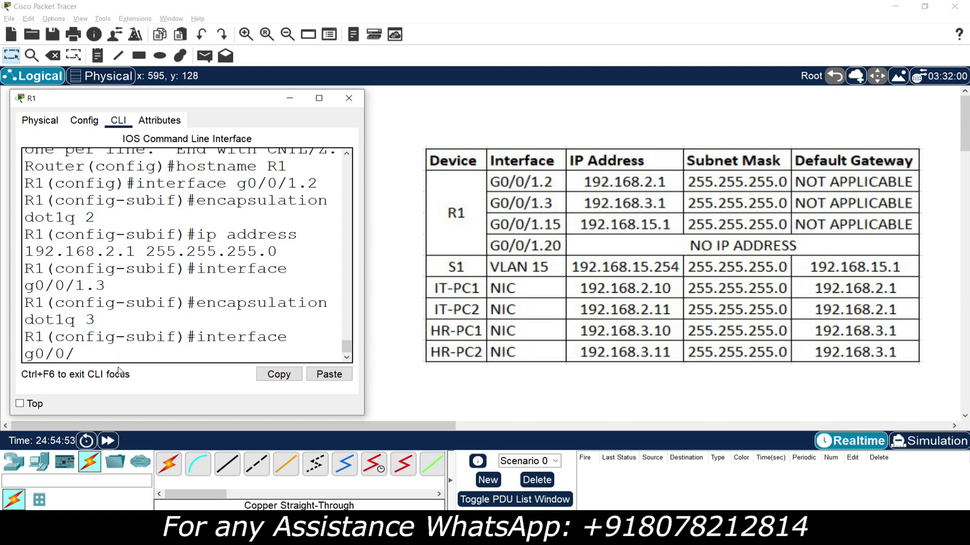
type("1/15")
key("BackSpace")
key("BackSpace")
type(".15")
key("Return")
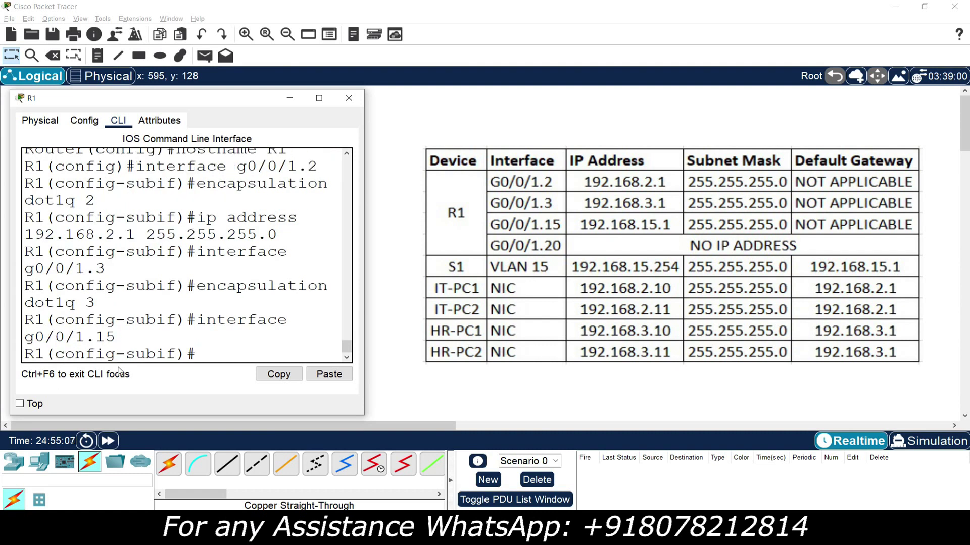
type("encapsulation dot")
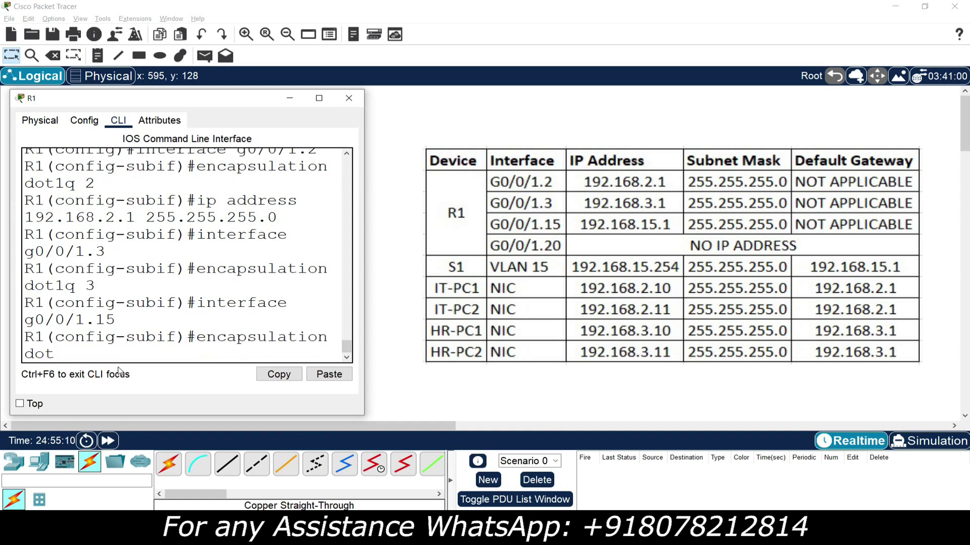
type("1q 15")
key("Return")
- Assign IP address 192.168.15.1 with mask 255.255.255.0 to subinterface g0/0/1.15
type("ip address ")
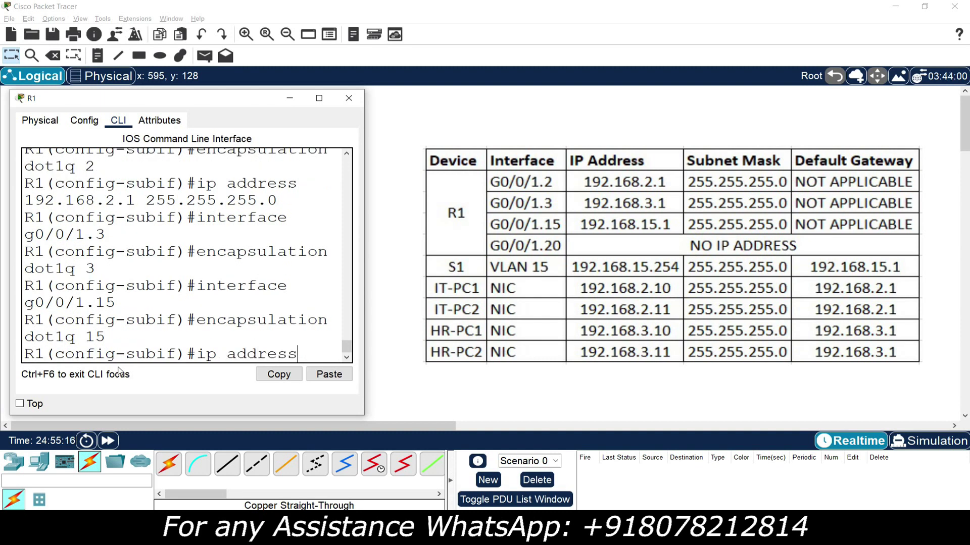
type("192.168.15.1 255/")
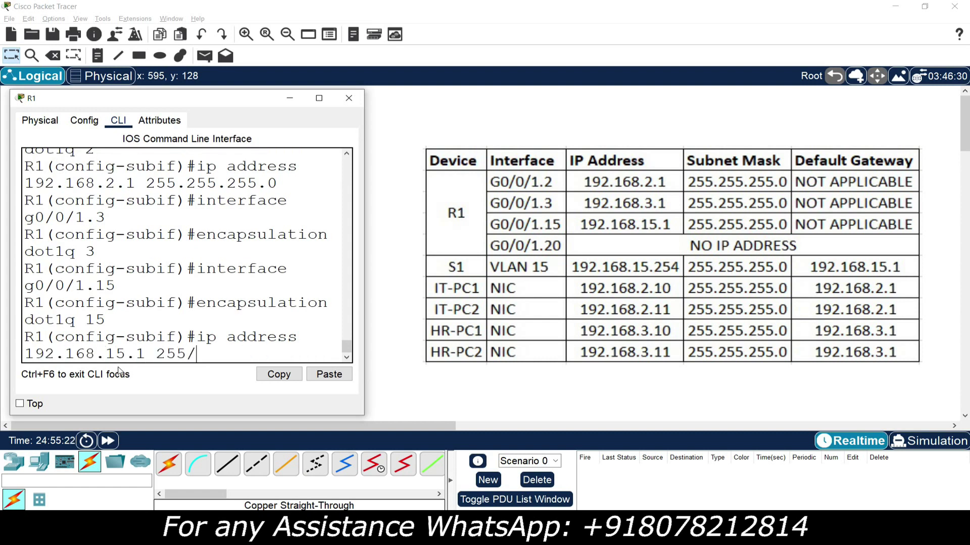
key("BackSpace")
type(".255.255.0")
key("Return")
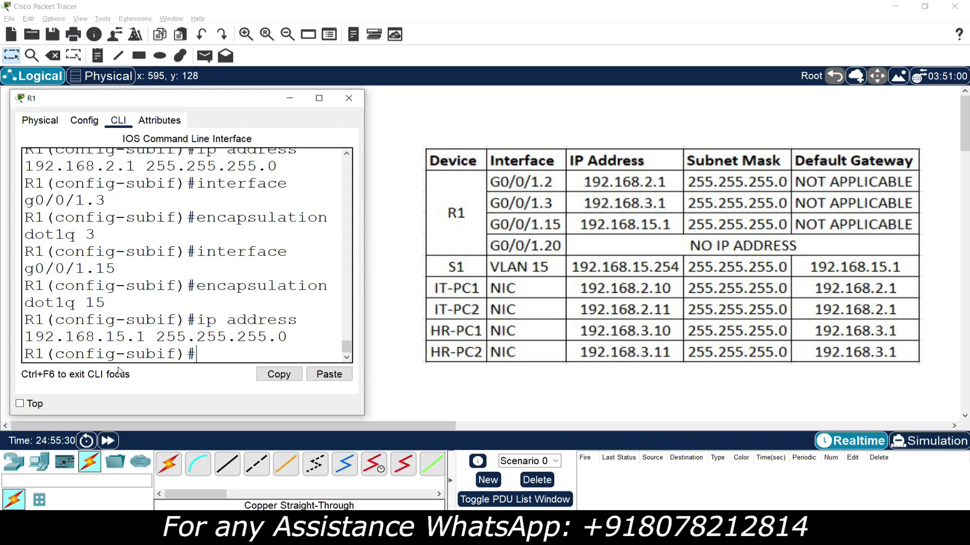
- Create subinterface g0/0/1.20 on R1 and set its encapsulation to dot1q 20 as the native VLAN
type("interface g0/0/")
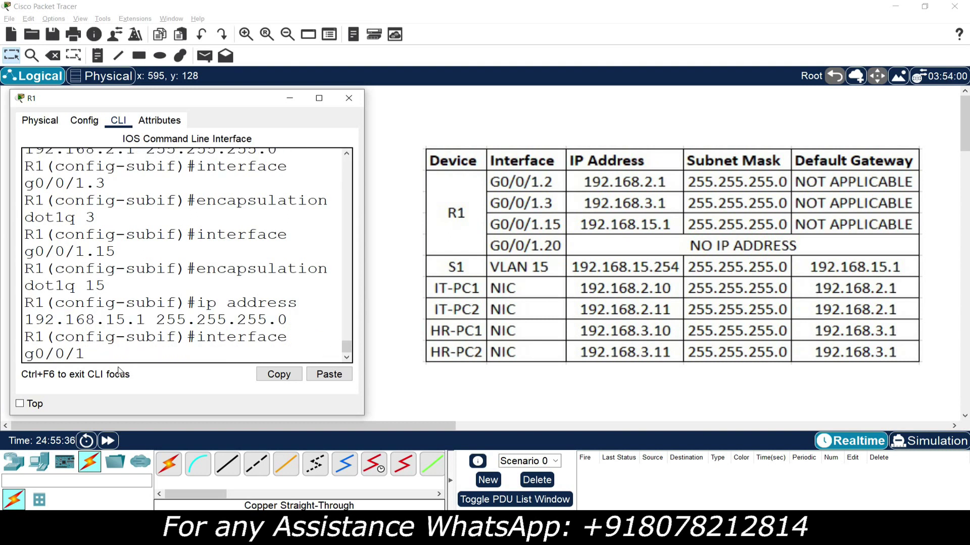
type("1.20")
key("Return")
type("enc")
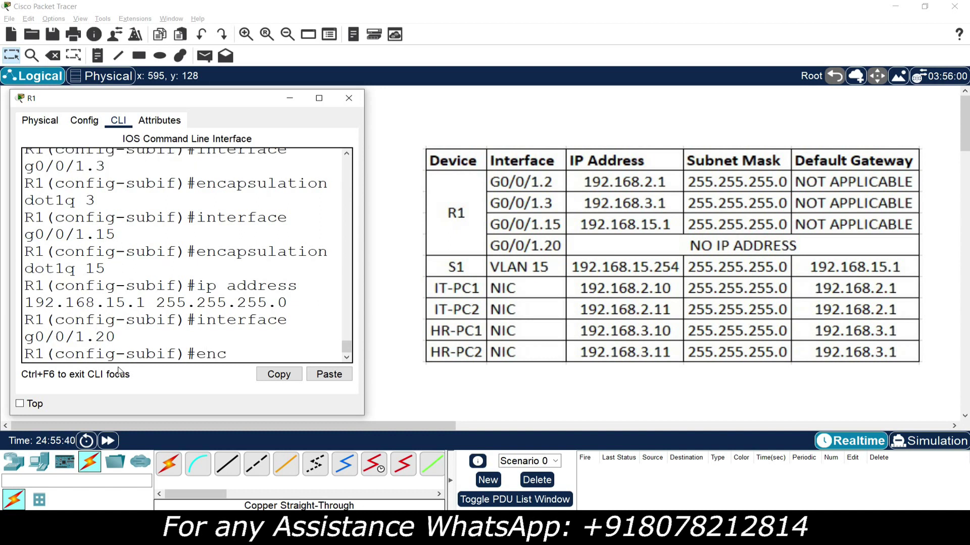
type("apsu")
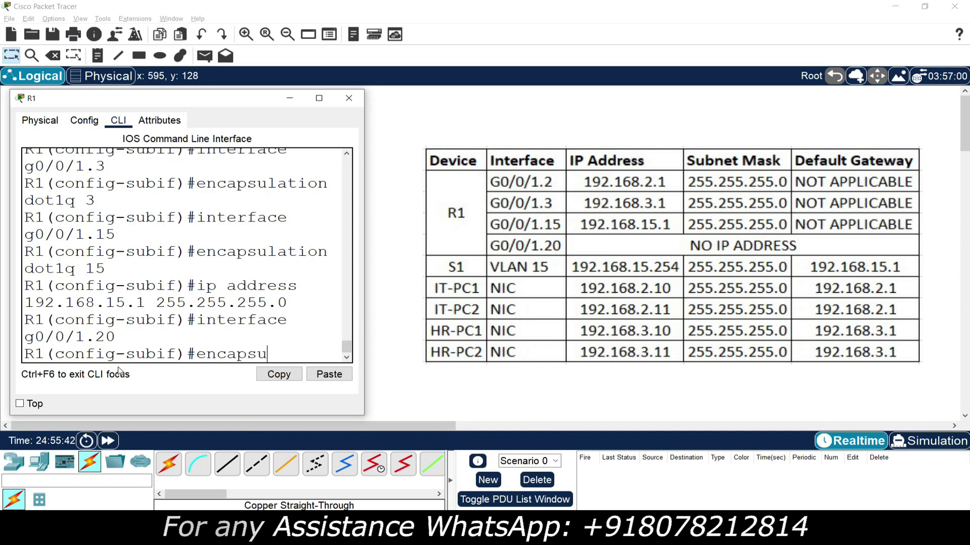
type("lation dot1q")
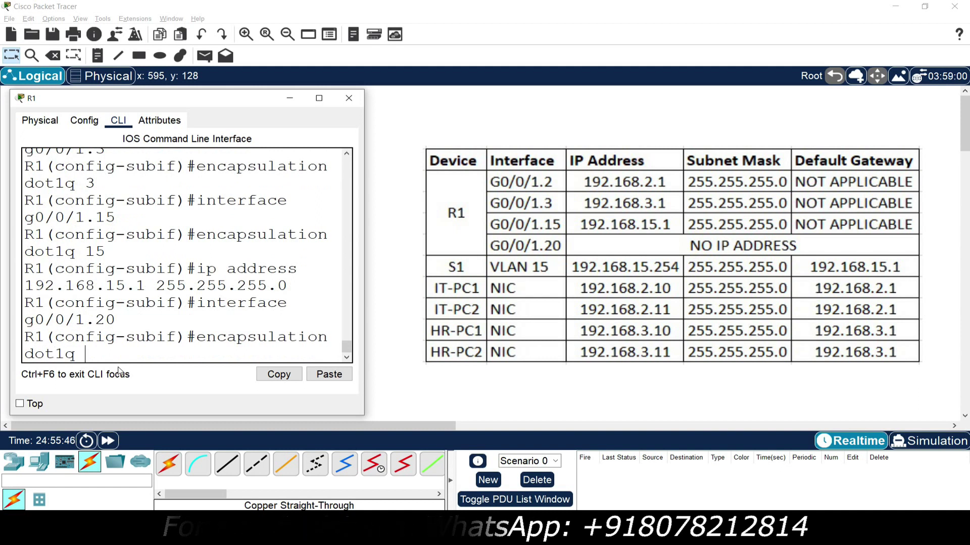
type("20")
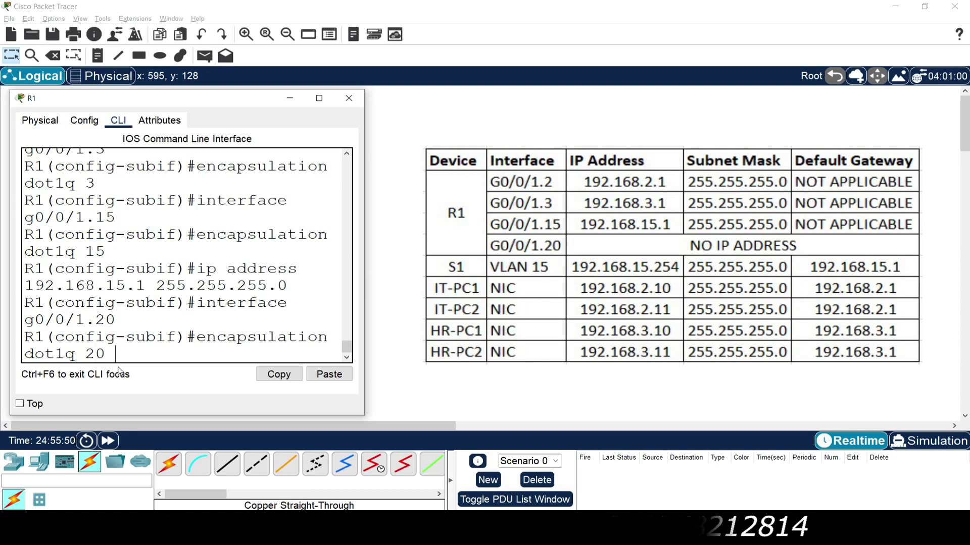
type(" native")
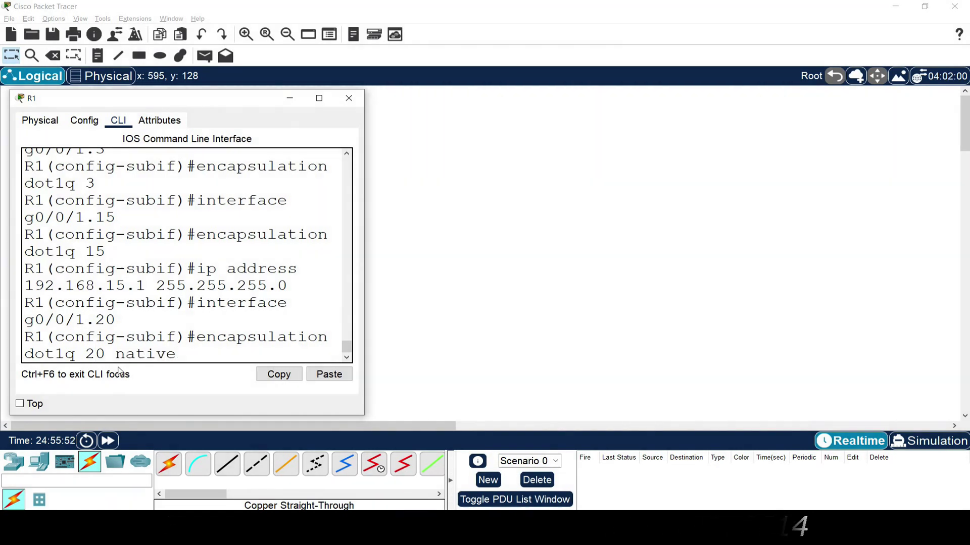
key("Return")
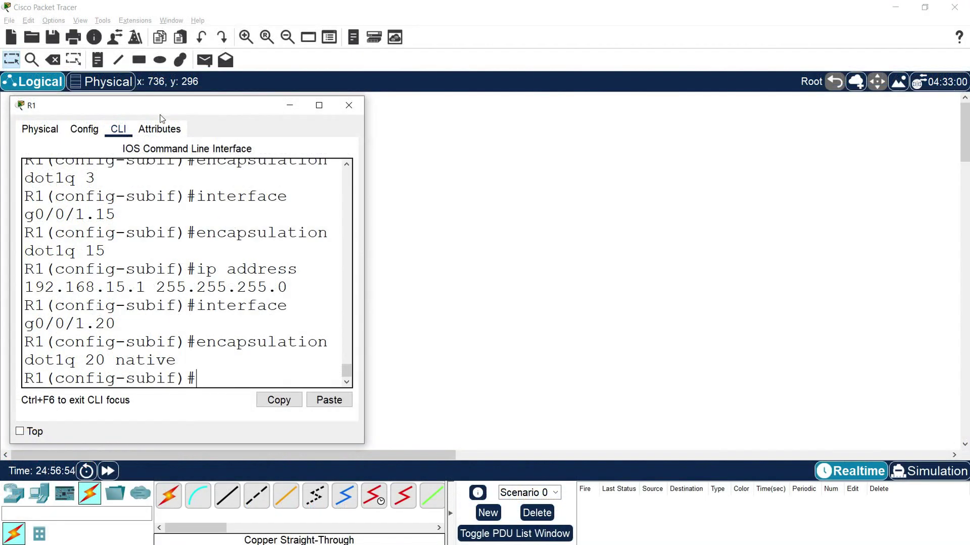
- Move R1's window clear of the topology and enable physical interface g0/0/1 with no shutdown
left_click_drag(164, 110, 517, 111)
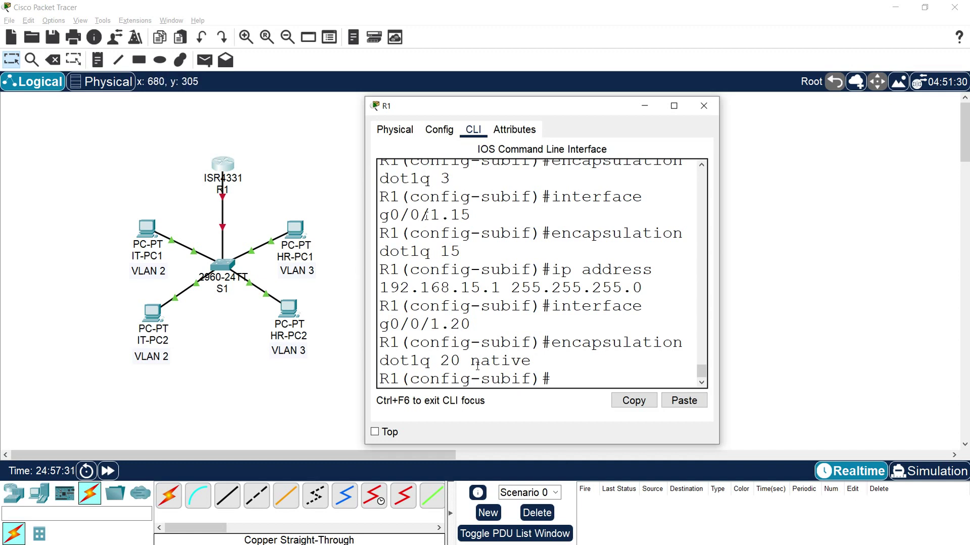
type("interfac")
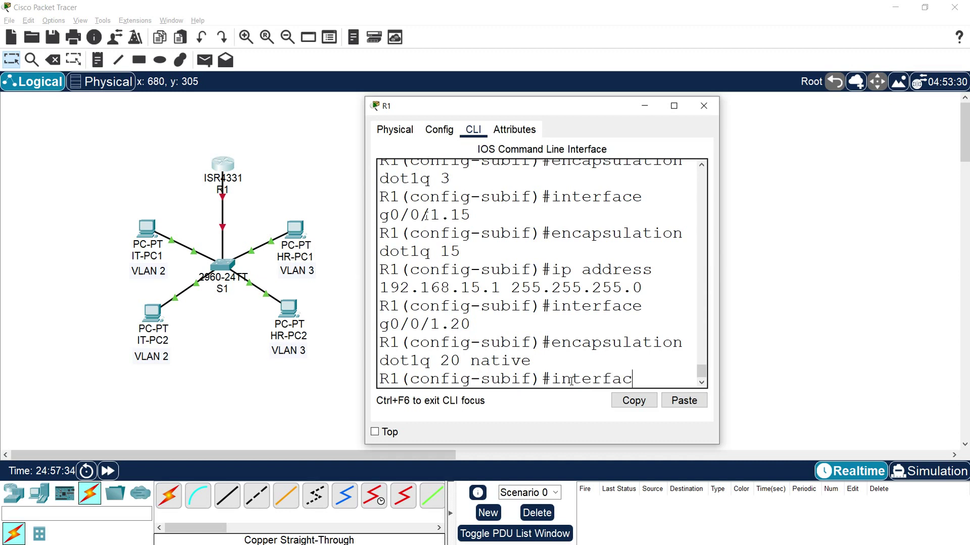
type("e g0/0/1")
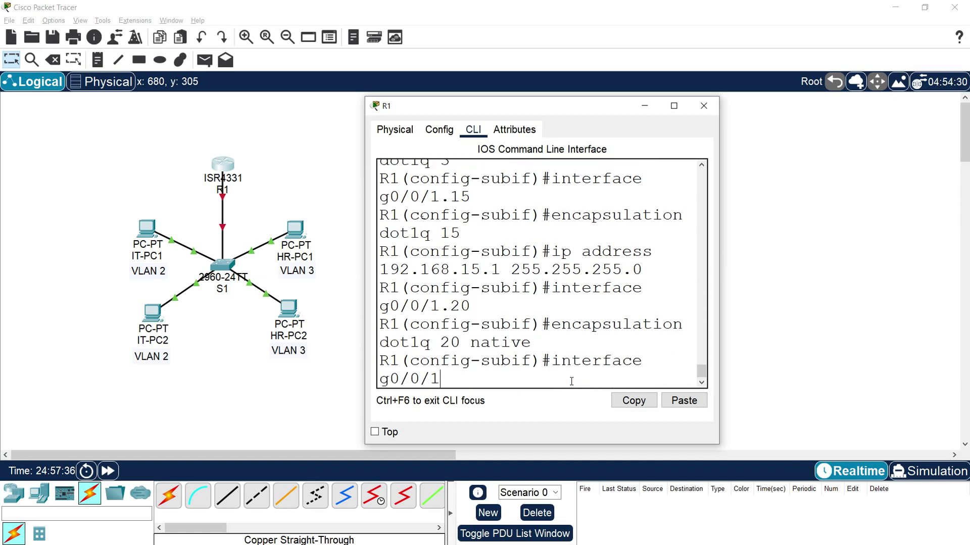
key("Return")
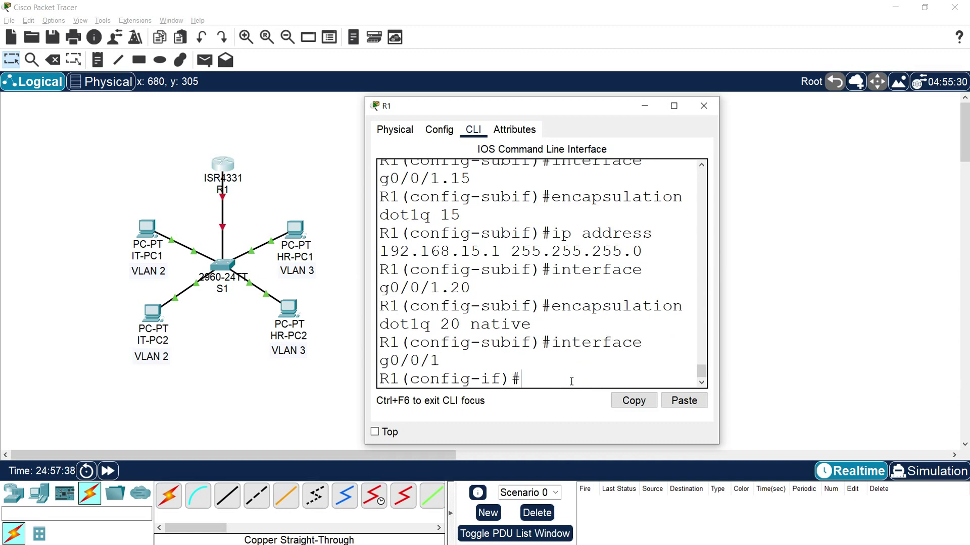
type("no shutdown")
key("Return")
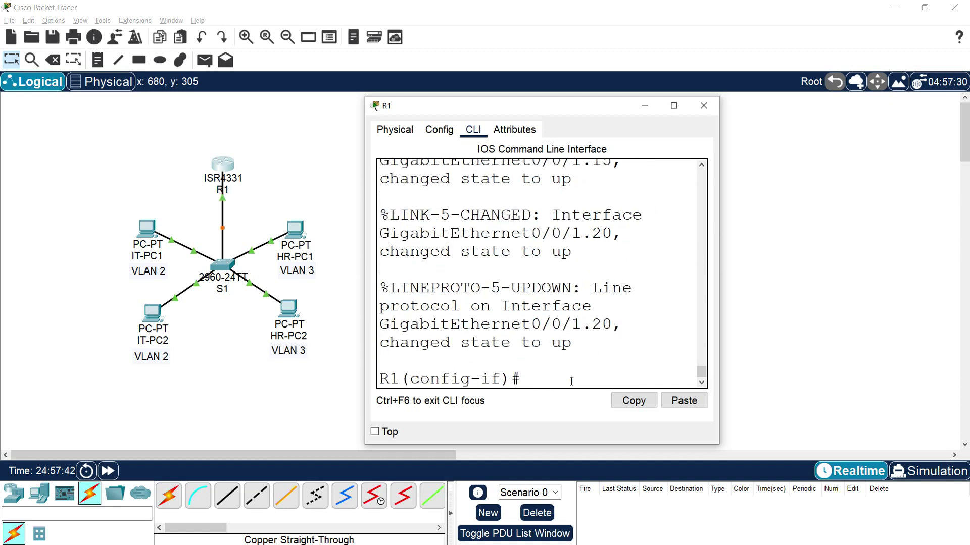
- Enlarge R1's console and examine the link state messages for subinterfaces g0/0/1.2, 1.3, 1.15 and 1.20
left_click(674, 106)
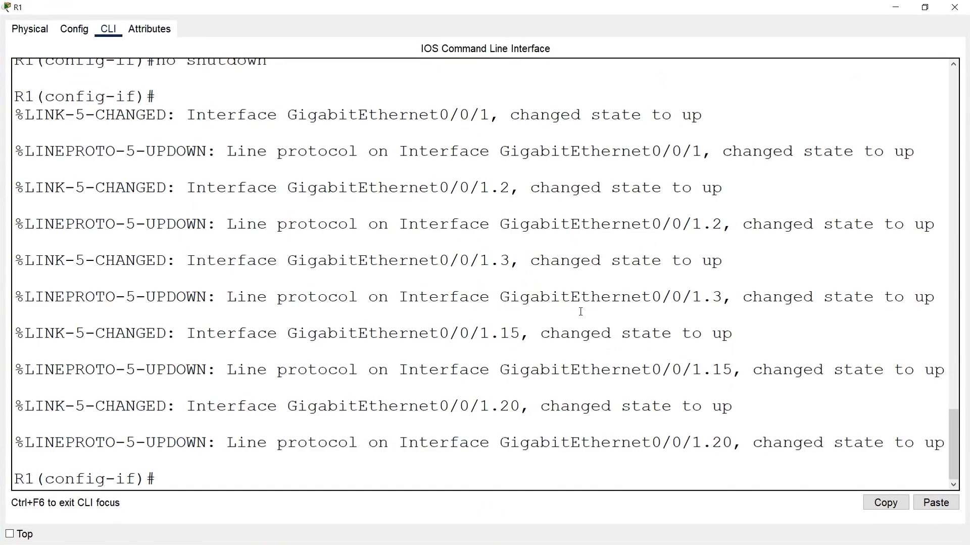
scroll(563, 315, "up", 2)
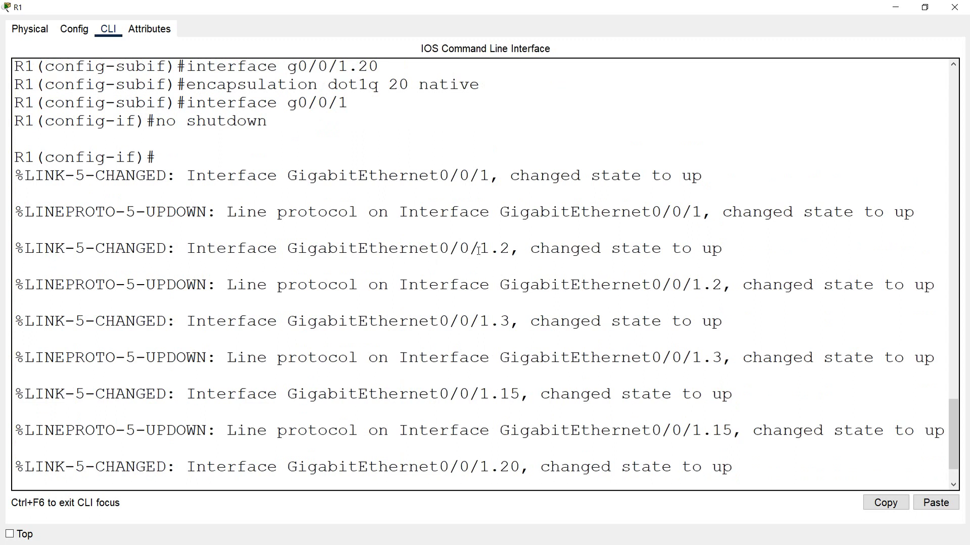
left_click_drag(478, 251, 510, 250)
left_click_drag(613, 251, 747, 256)
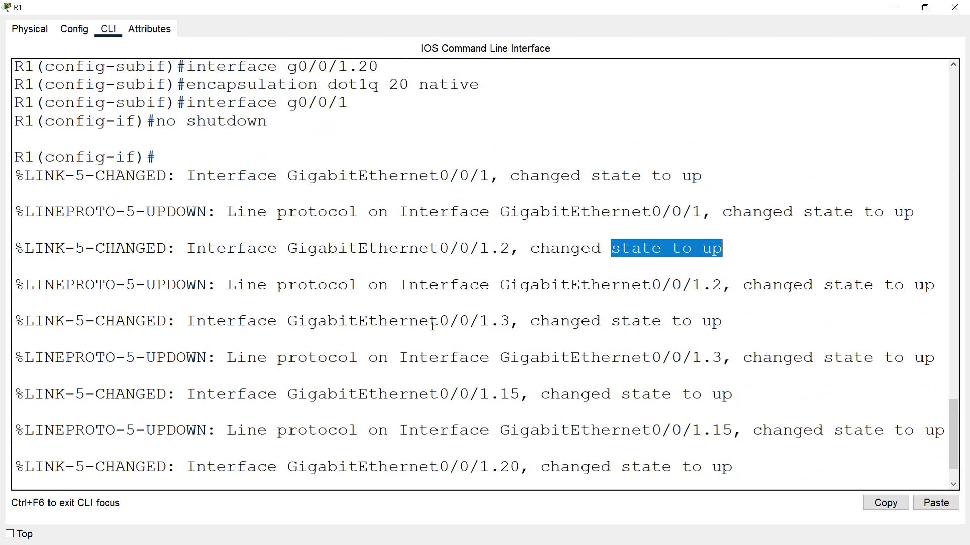
left_click_drag(479, 323, 514, 322)
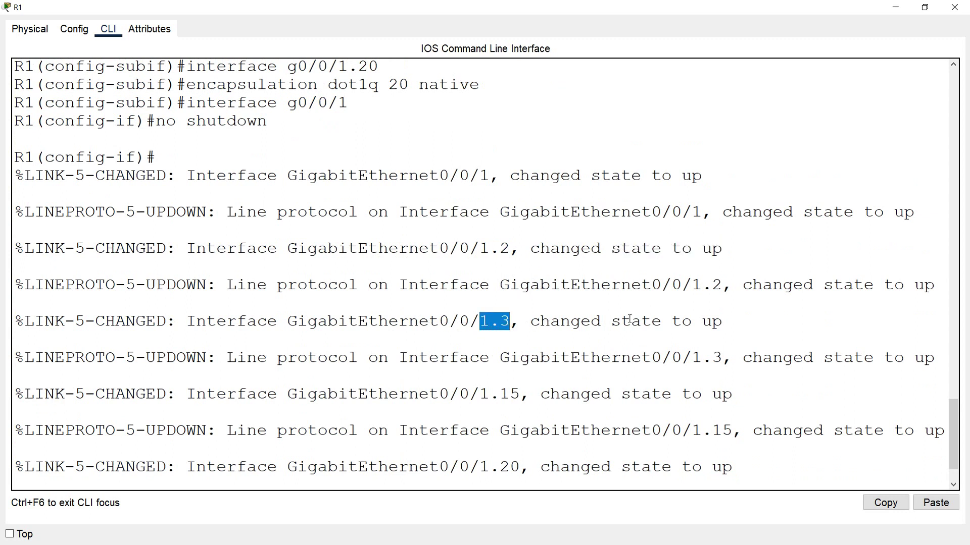
left_click_drag(469, 395, 540, 395)
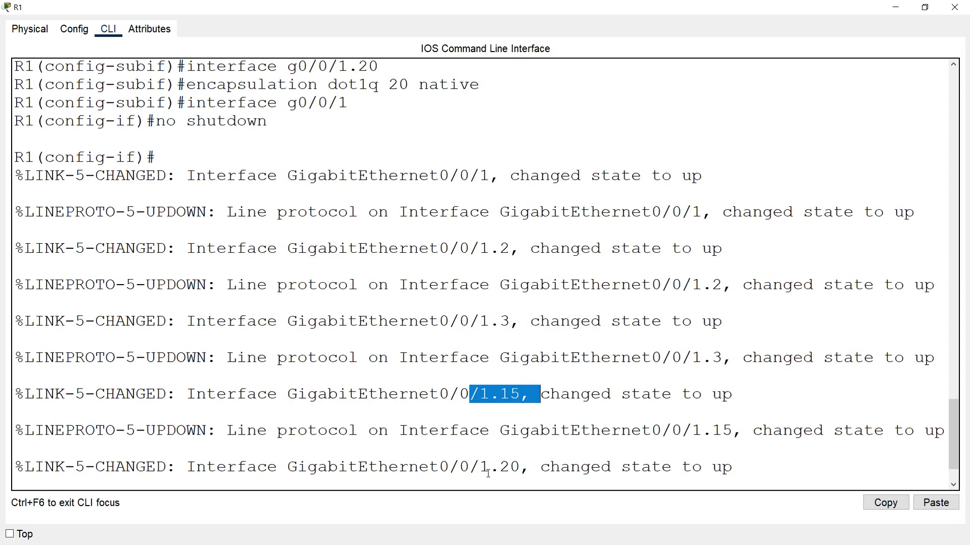
left_click_drag(484, 470, 520, 468)
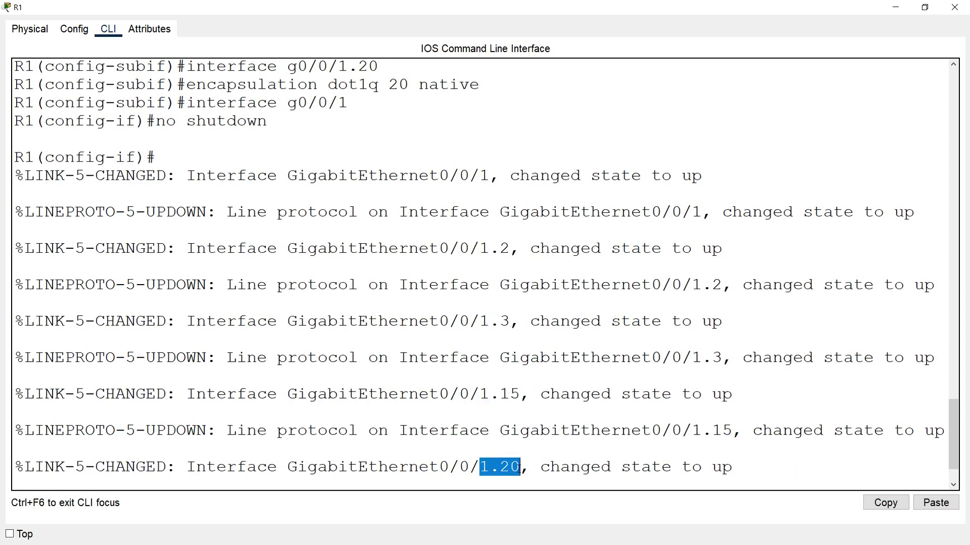
left_click(613, 464)
- End the configuration session on R1 and return to privileged EXEC mode
key("Return")
key("Return")
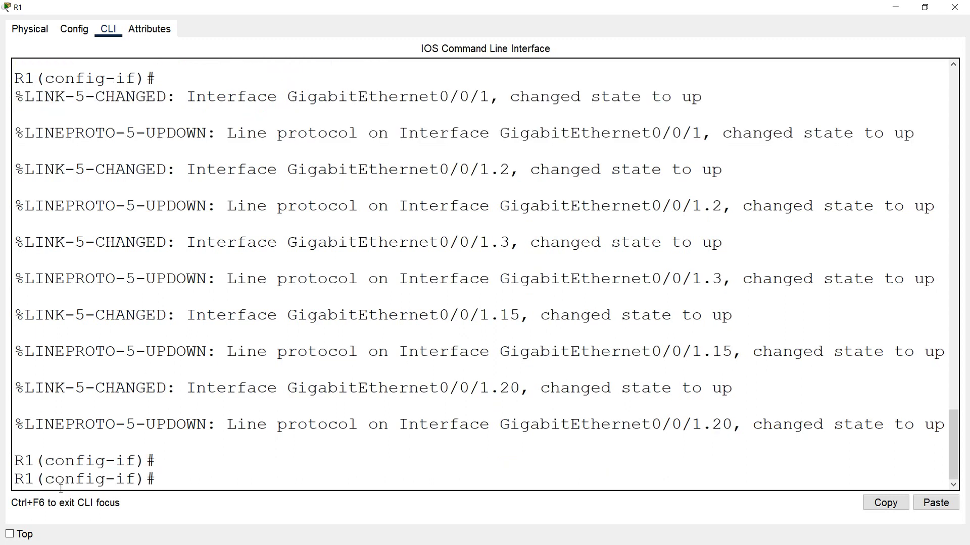
type("end")
key("Return")
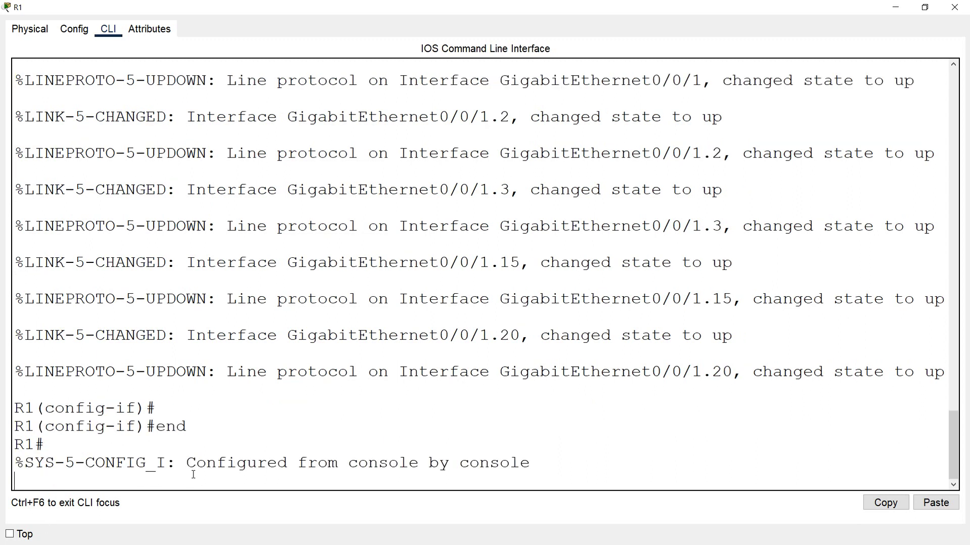
- Display R1's brief IP interface summary with show ip interface brief and check the g0/0/1.2 entry
type("show ip interface breif")
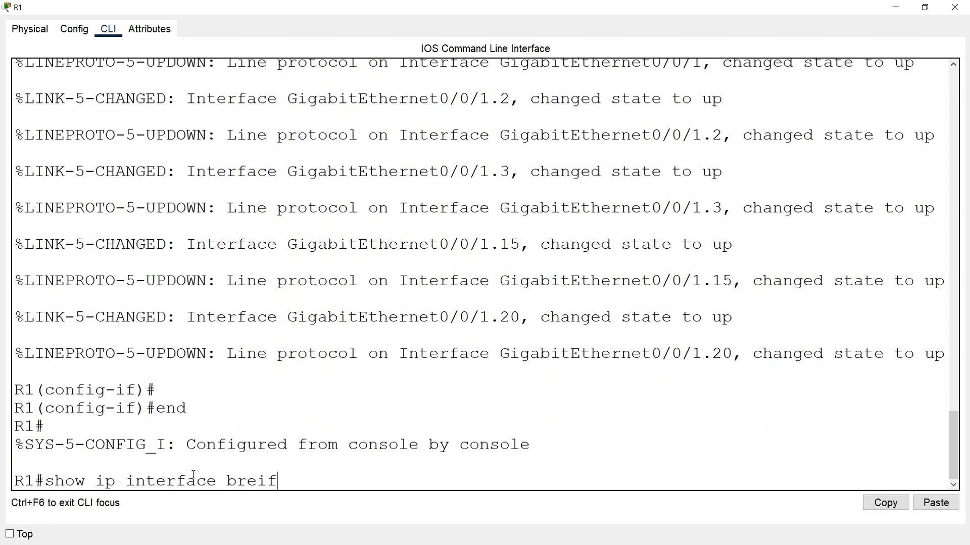
key("BackSpace")
key("BackSpace")
key("BackSpace")
type("ief")
key("Return")
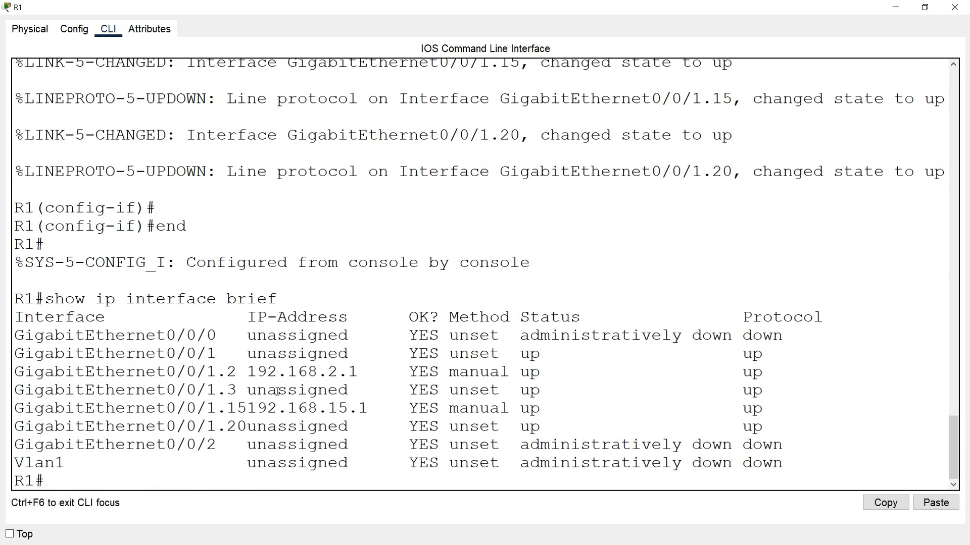
left_click_drag(23, 373, 209, 374)
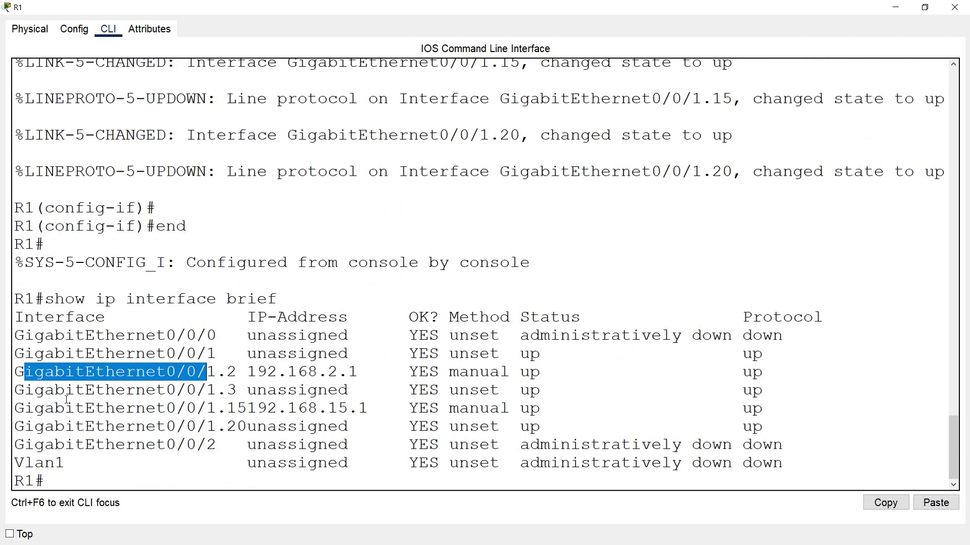
- Assign IP address 192.168.3.1 with mask 255.255.255.0 to R1's subinterface g0/0/1.3 and return to privileged EXEC mode
left_click_drag(14, 390, 338, 390)
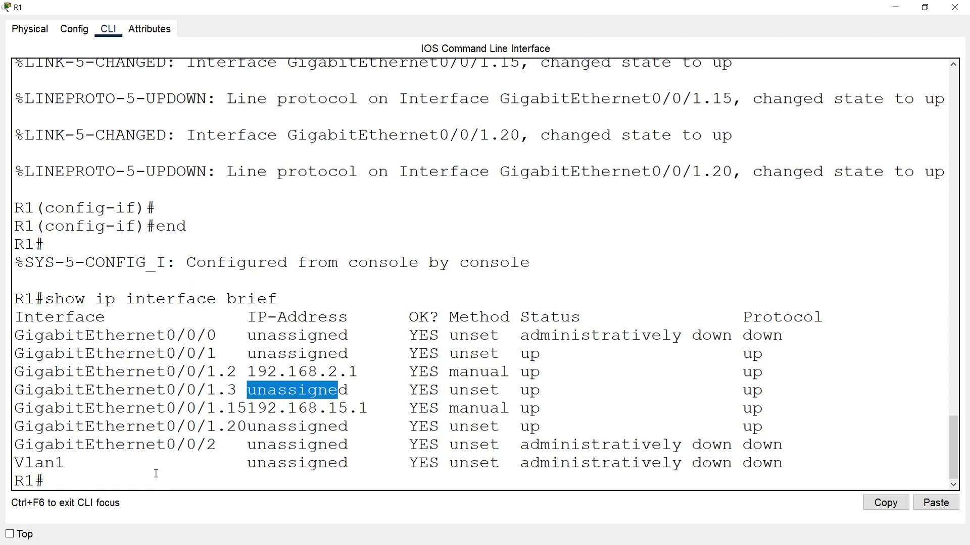
left_click(100, 480)
type("co")
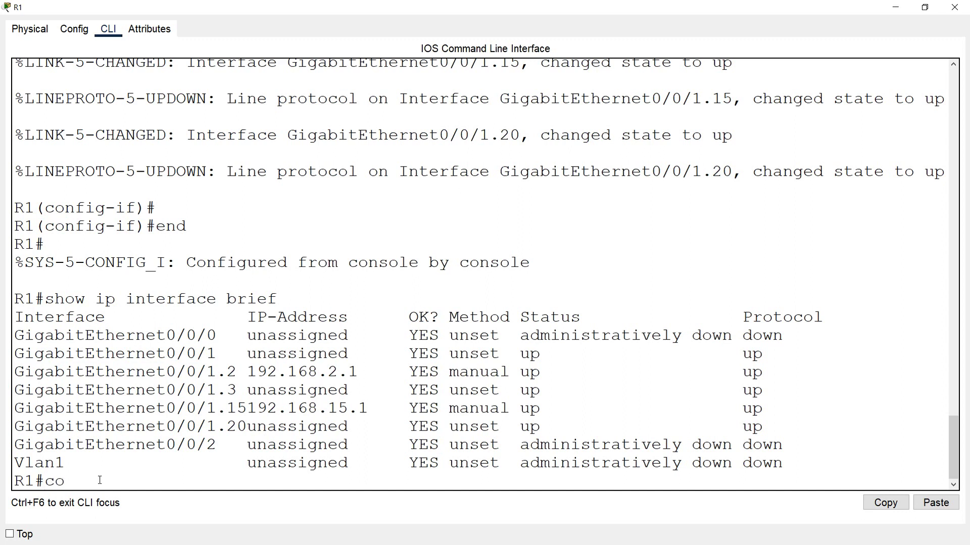
type("nf t")
key("Return")
type("interface")
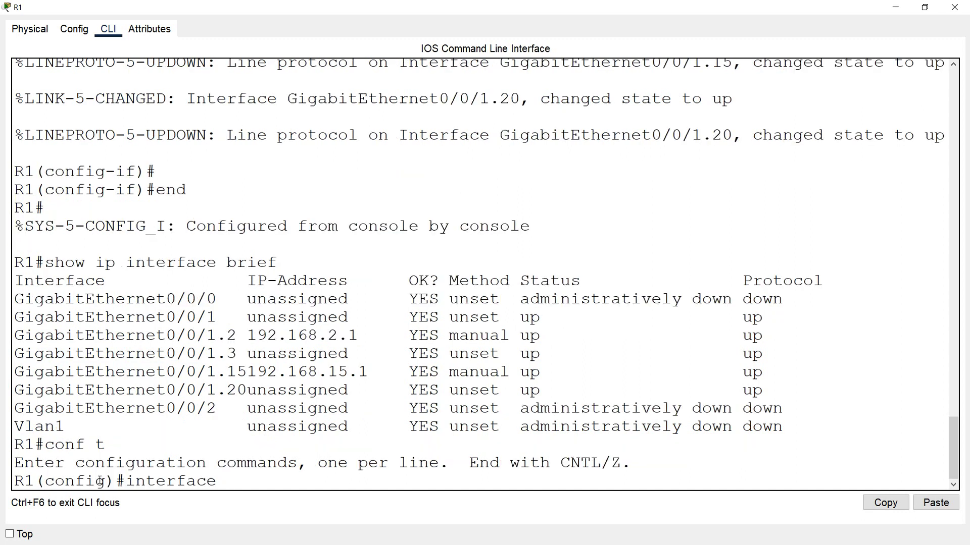
type(" g0/0/1.3")
key("Return")
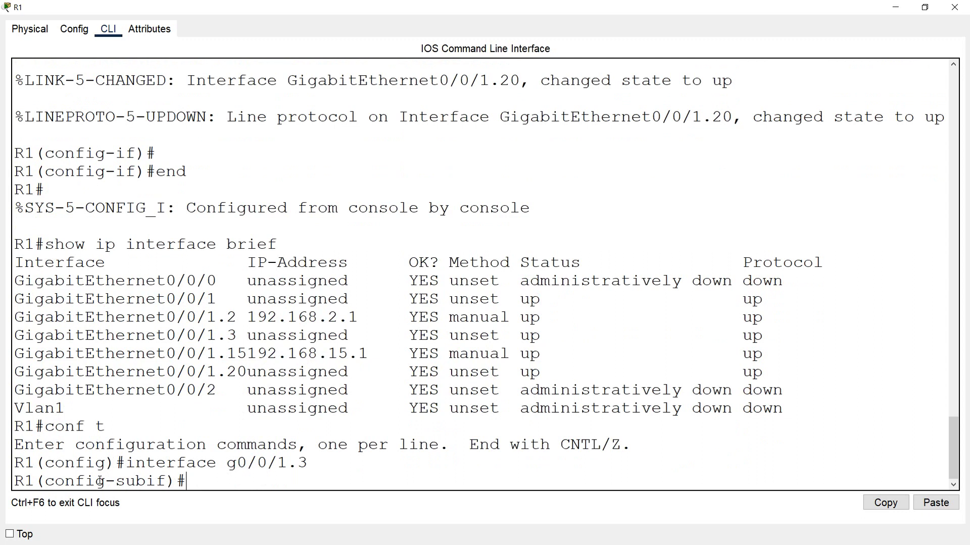
type("ip address 192.168.3.1 255.255.255.")
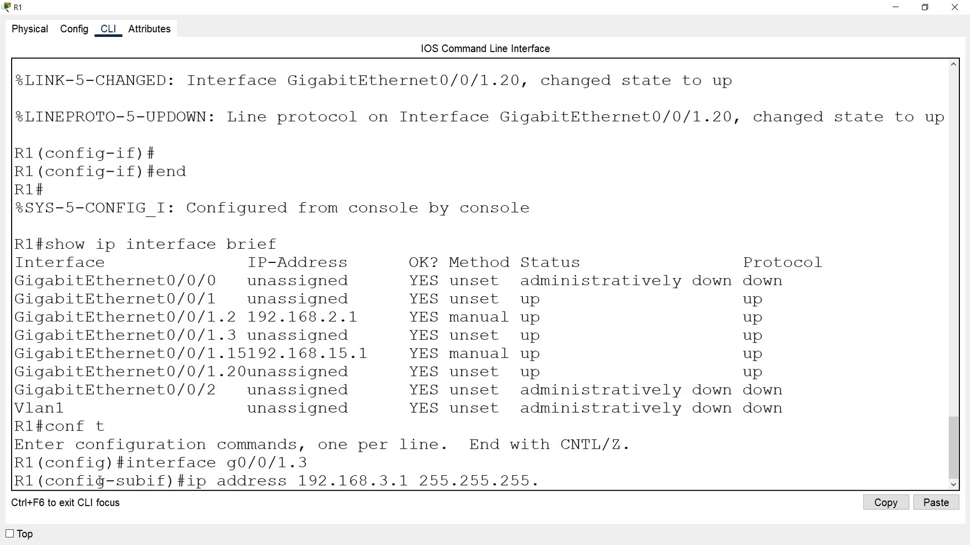
type("0")
key("Return")
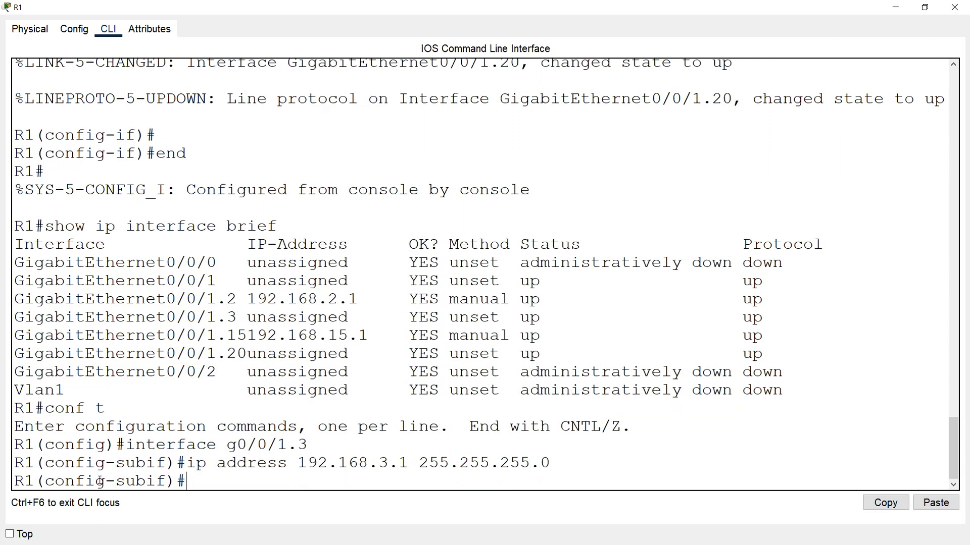
type("end")
key("Return")
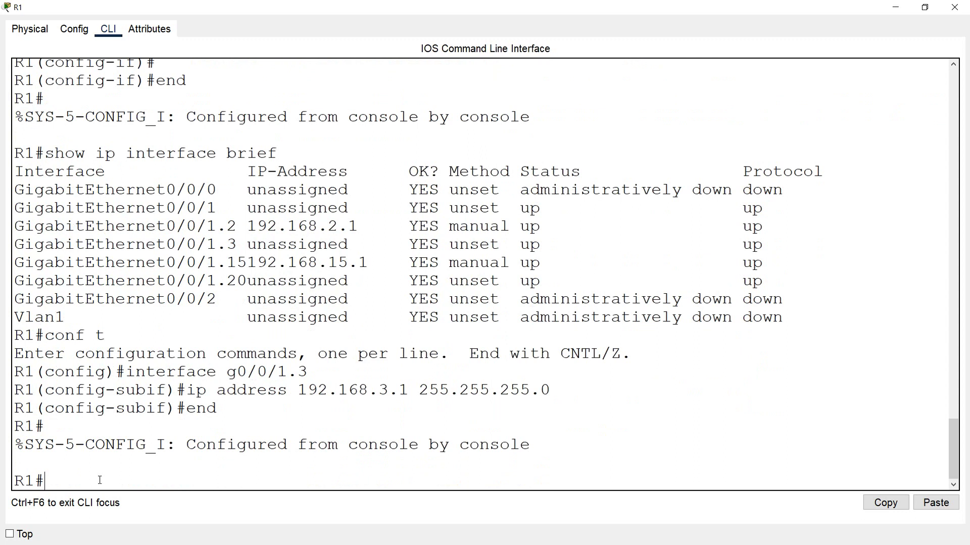
- Run show ip interface brief on R1 and check the address and status of subinterfaces g0/0/1.3 and g0/0/1.15
type("show ip interface brief")
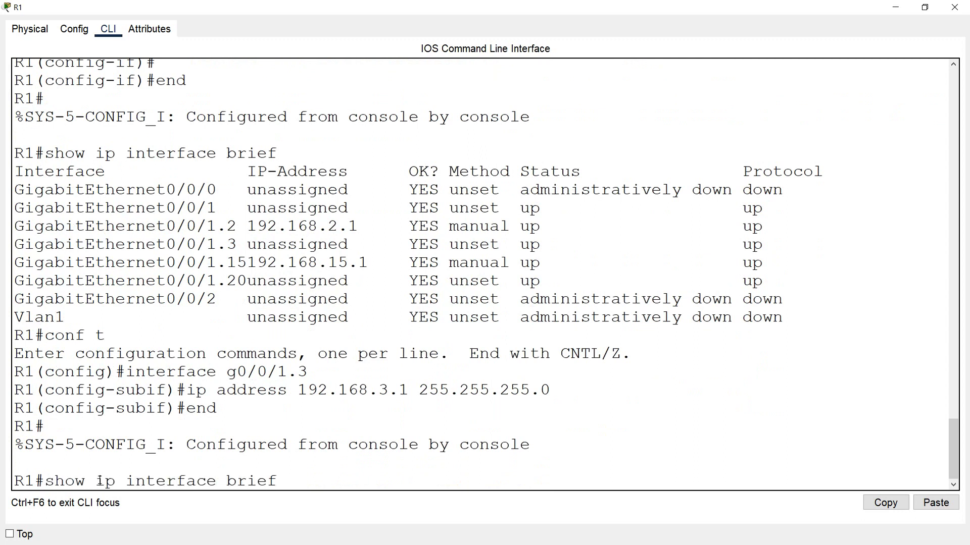
key("Return")
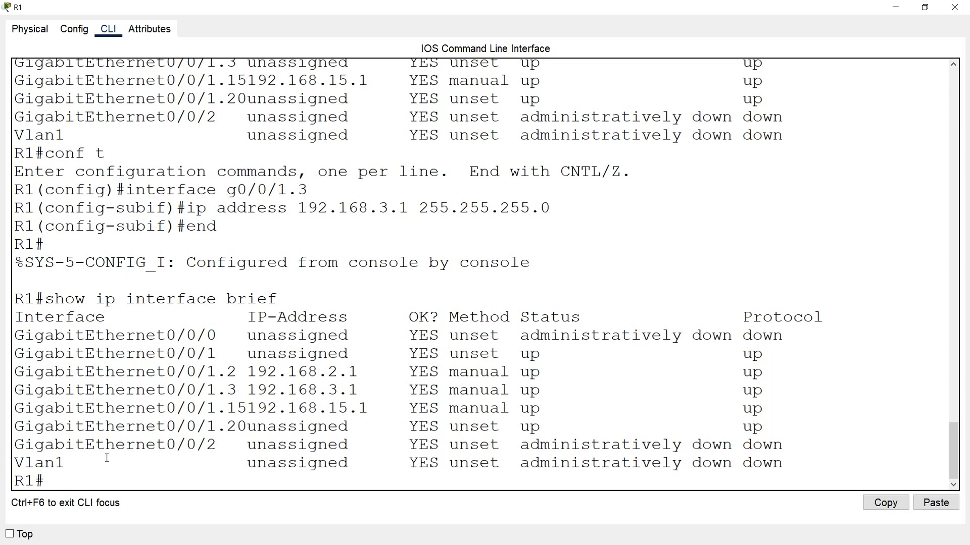
left_click_drag(175, 389, 473, 376)
left_click_drag(207, 389, 762, 390)
left_click_drag(176, 408, 762, 408)
- Display R1's configuration with show running-config and page forward to the g0/0/1 subinterface sections
left_click(156, 482)
key("Return")
type("show")
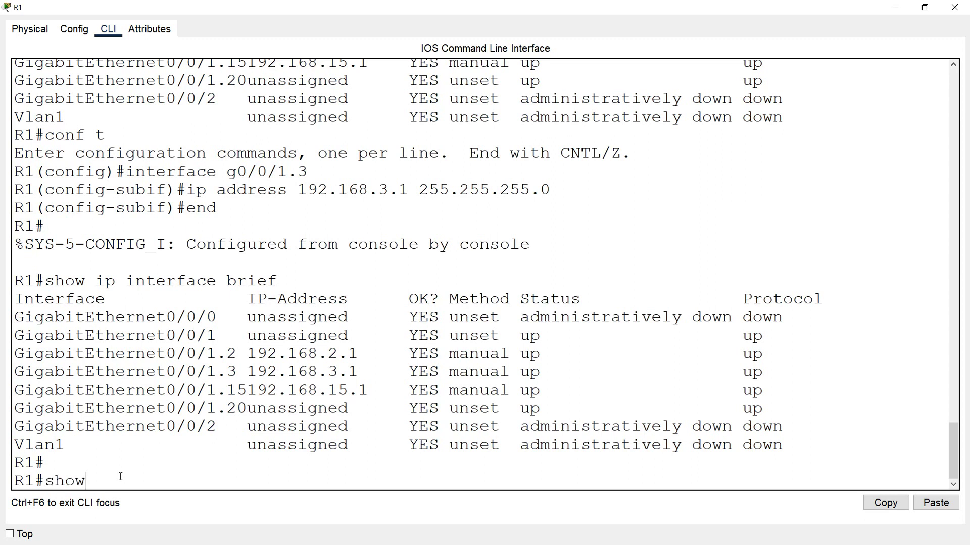
type(" running-config")
key("Return")
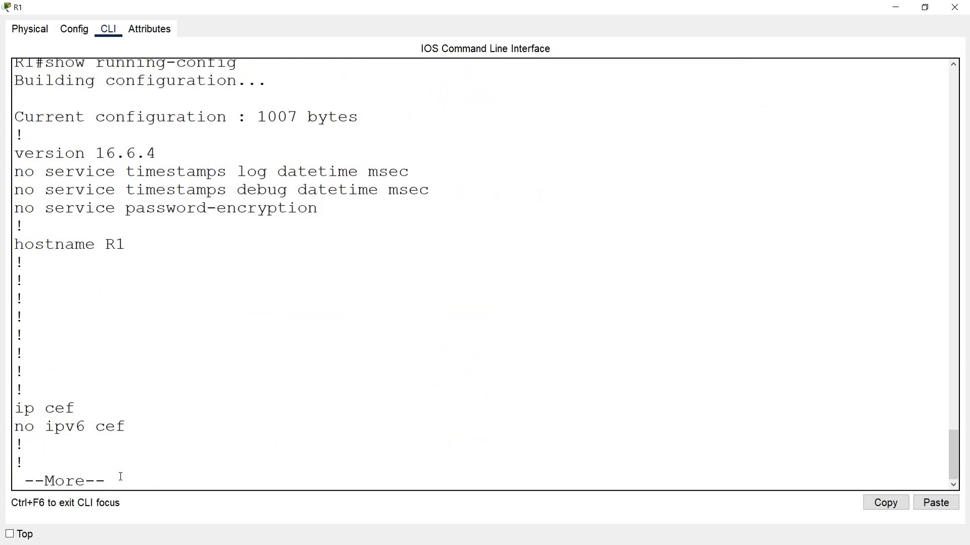
key("space")
key("space")
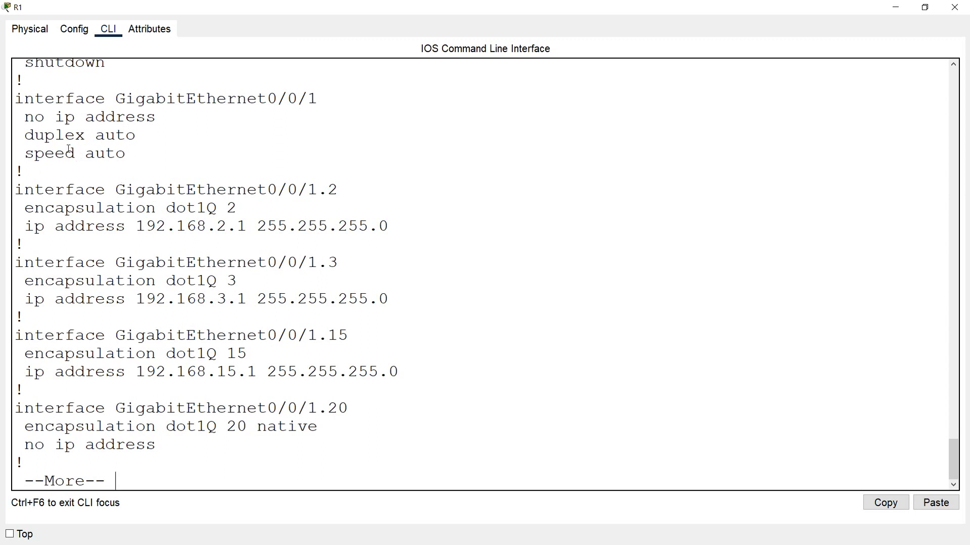
- Examine the dot1Q encapsulation of subinterfaces g0/0/1.2, 1.3, 1.15 and native 1.20, and close R1's window
left_click_drag(166, 100, 318, 99)
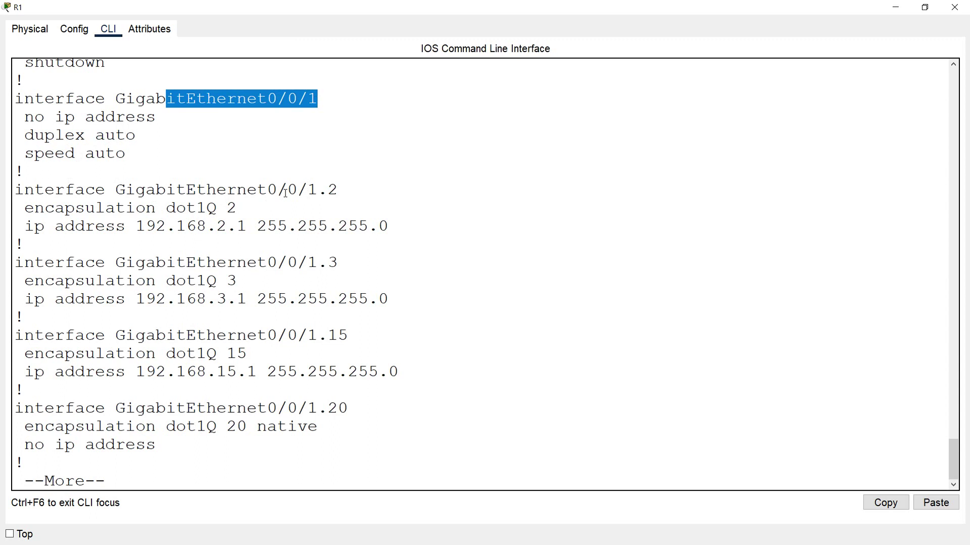
left_click_drag(308, 191, 339, 190)
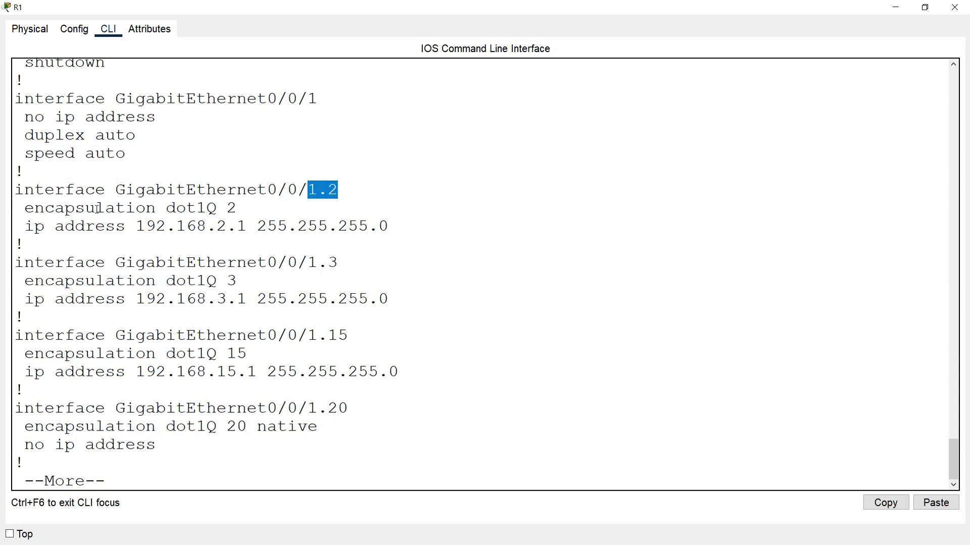
left_click(169, 209)
left_click_drag(179, 209, 261, 209)
left_click_drag(301, 251, 352, 258)
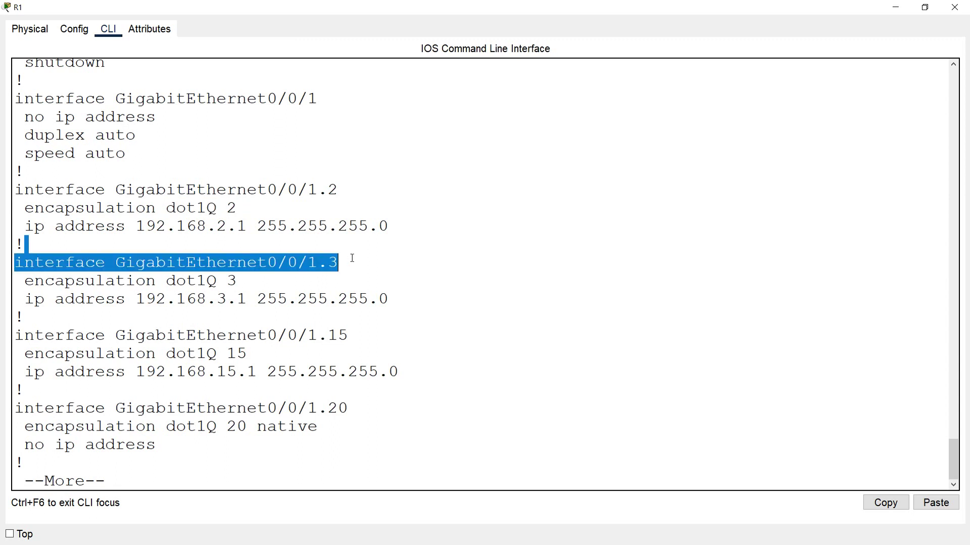
left_click_drag(198, 281, 237, 281)
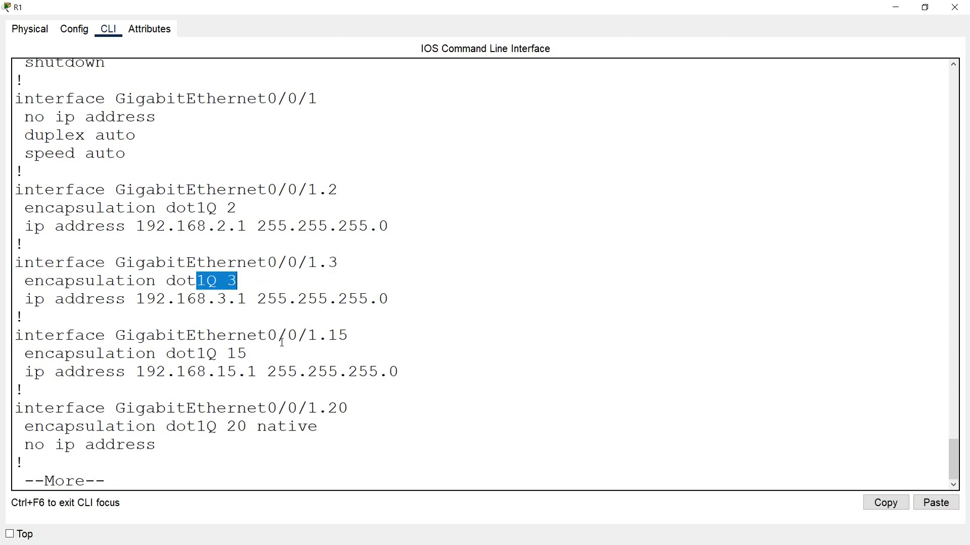
left_click_drag(286, 336, 364, 335)
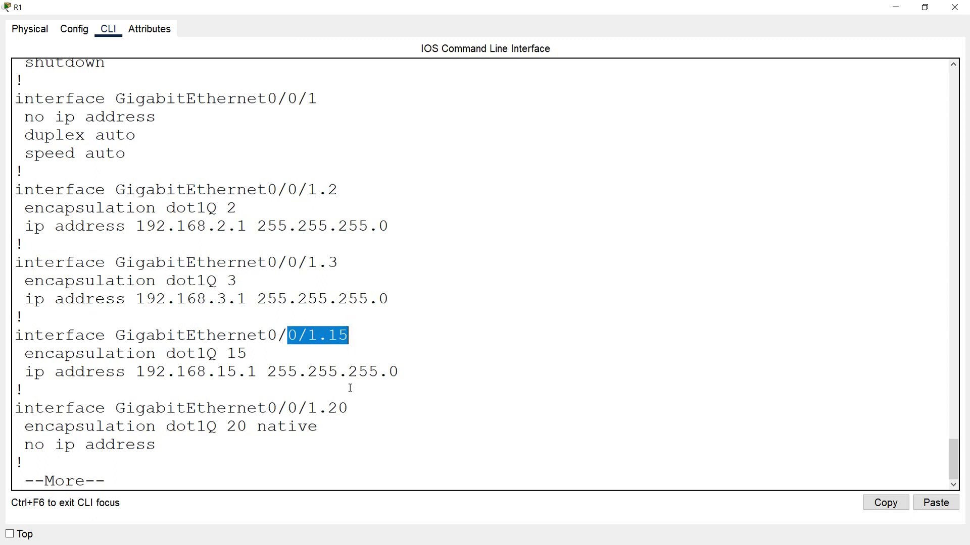
left_click_drag(303, 410, 351, 409)
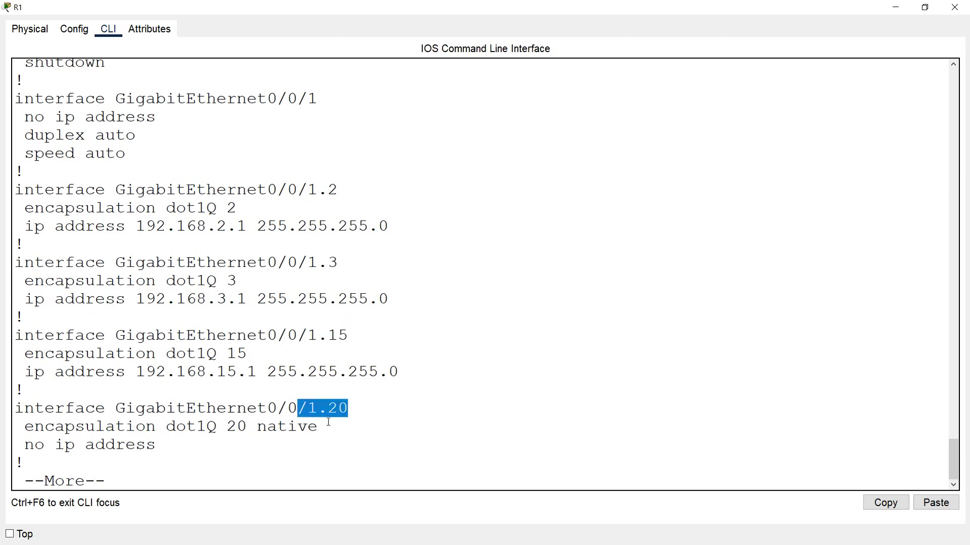
double_click(270, 433)
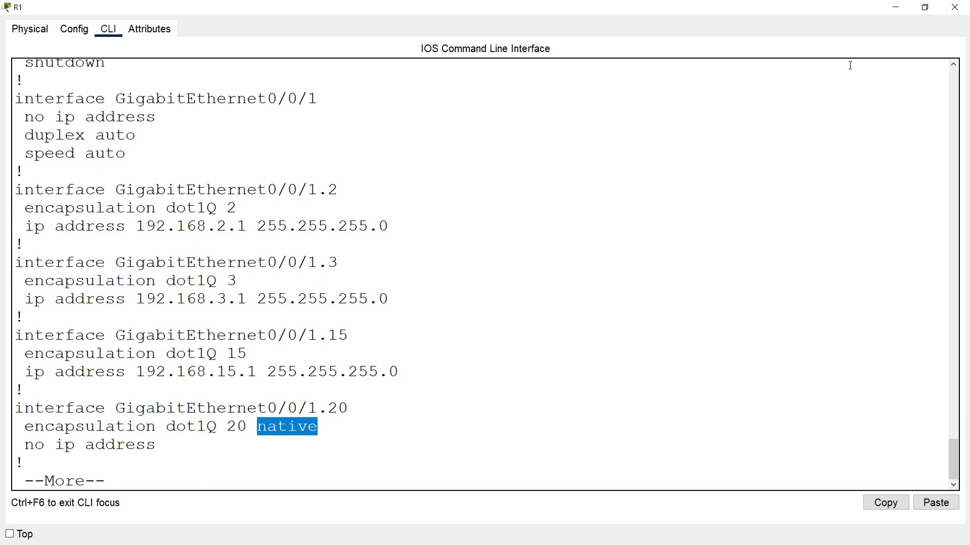
left_click(954, 7)
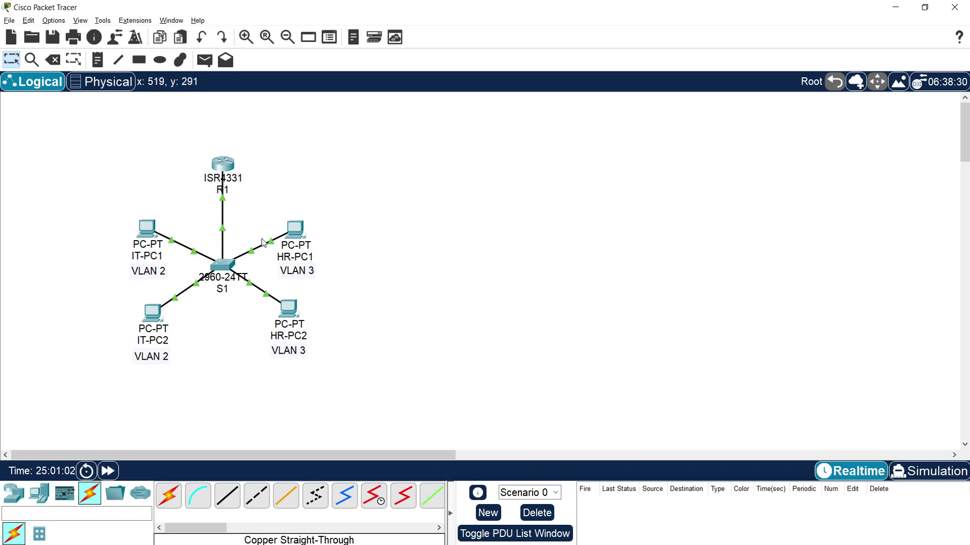
- Set IT-PC1's IPv4 default gateway to 192.168.2.1 in its IP configuration and close its window
left_click(150, 234)
left_click(346, 174)
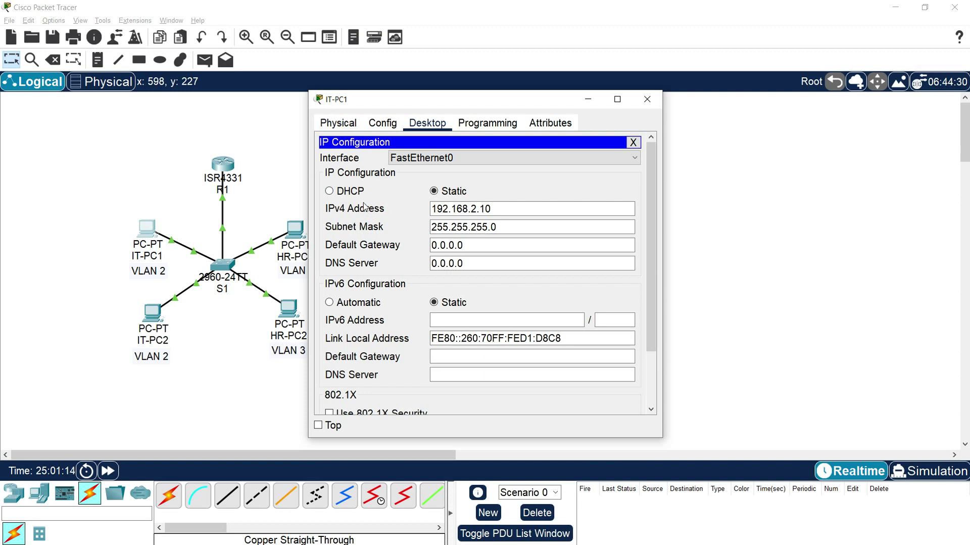
left_click_drag(484, 211, 392, 206)
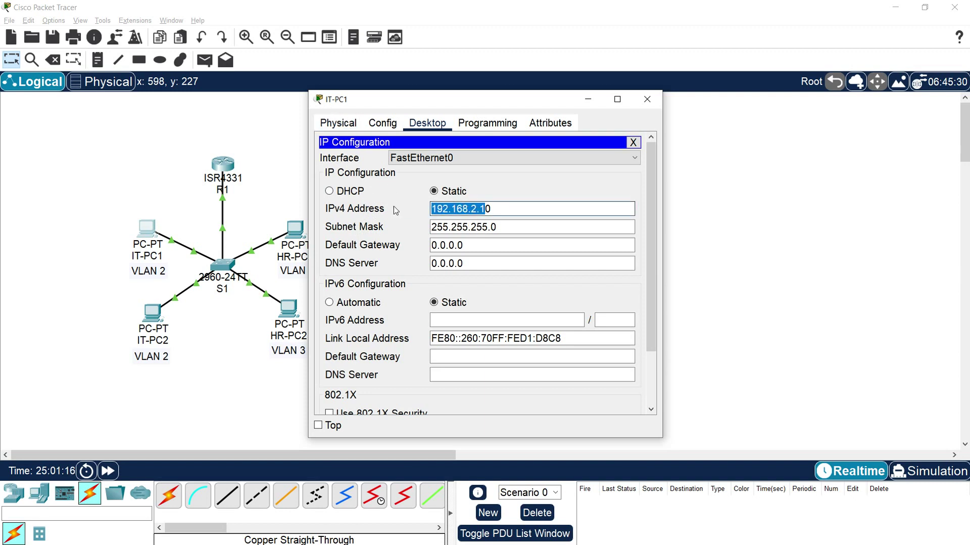
key("ctrl+c")
left_click(485, 246)
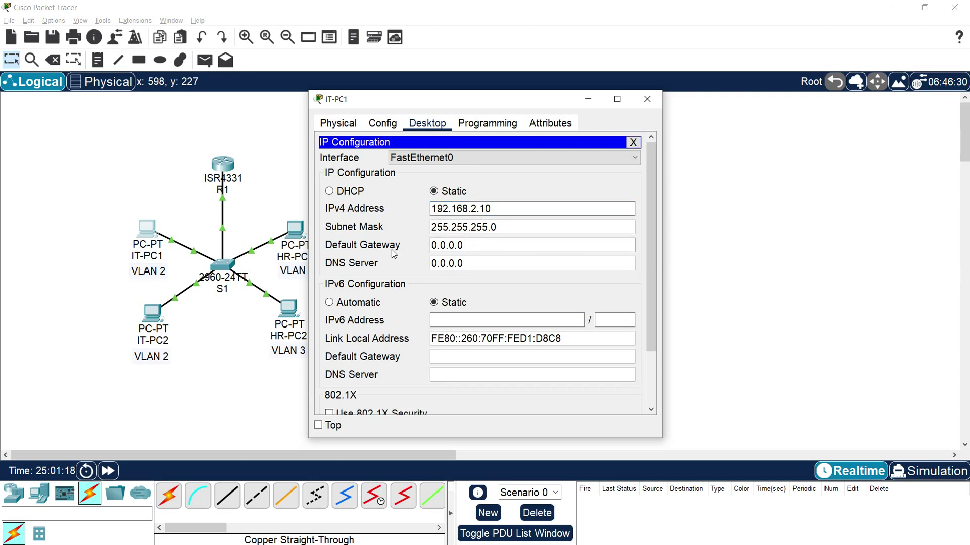
key("ctrl+v")
key("ctrl+v")
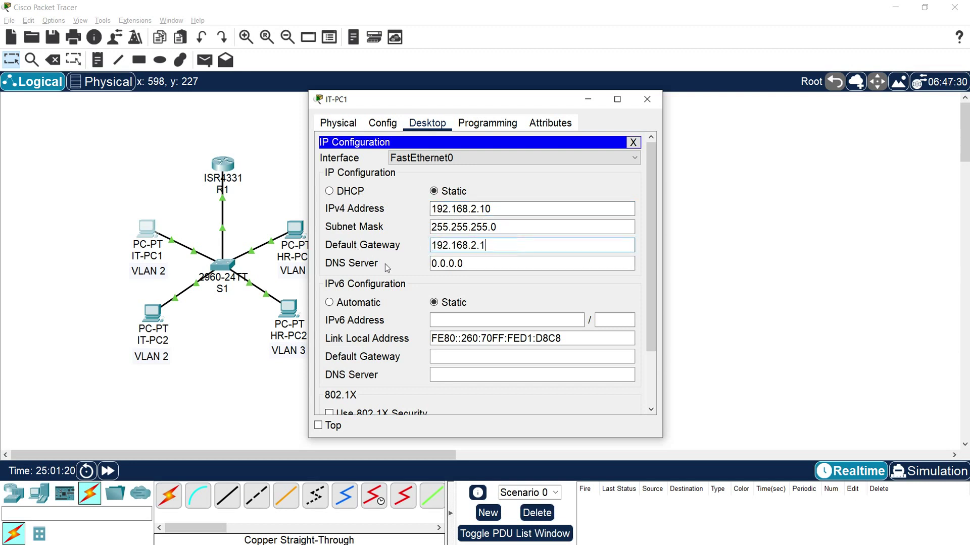
left_click(479, 259)
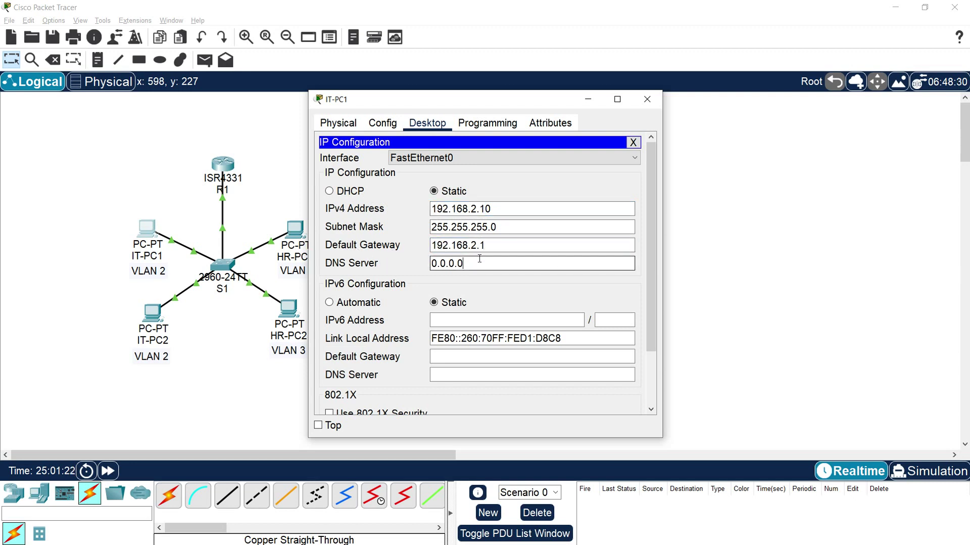
left_click(647, 99)
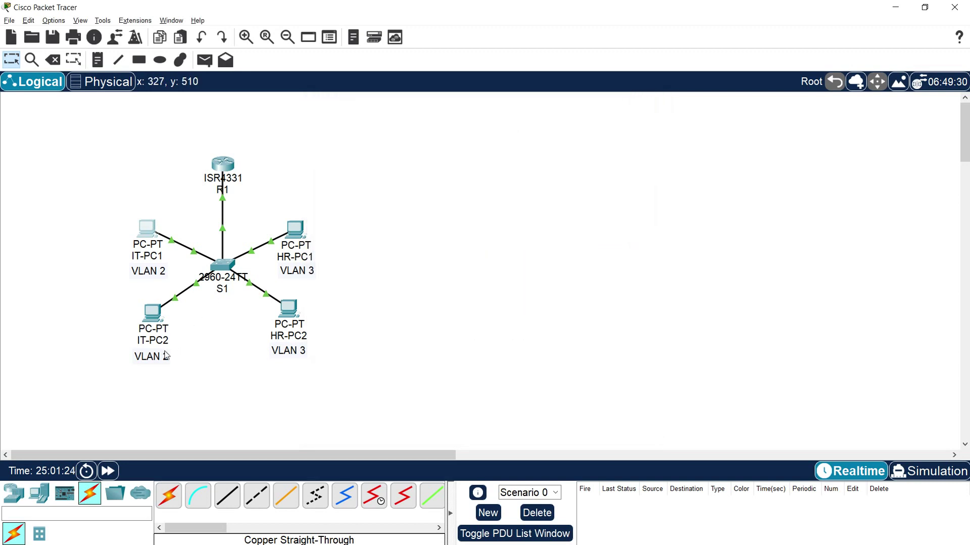
- Set IT-PC2's IPv4 default gateway to 192.168.2.1 and close its window
left_click(152, 312)
left_click(353, 175)
triple_click(450, 242)
key("ctrl+v")
left_click(647, 99)
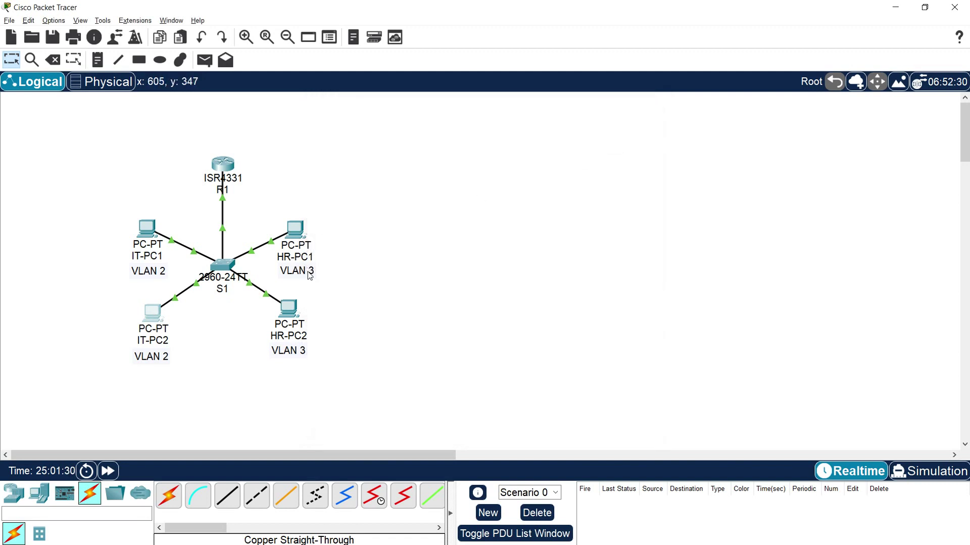
- Set HR-PC1's IPv4 default gateway to 192.168.3.1 in its IP configuration and close its window
left_click(295, 229)
left_click(357, 181)
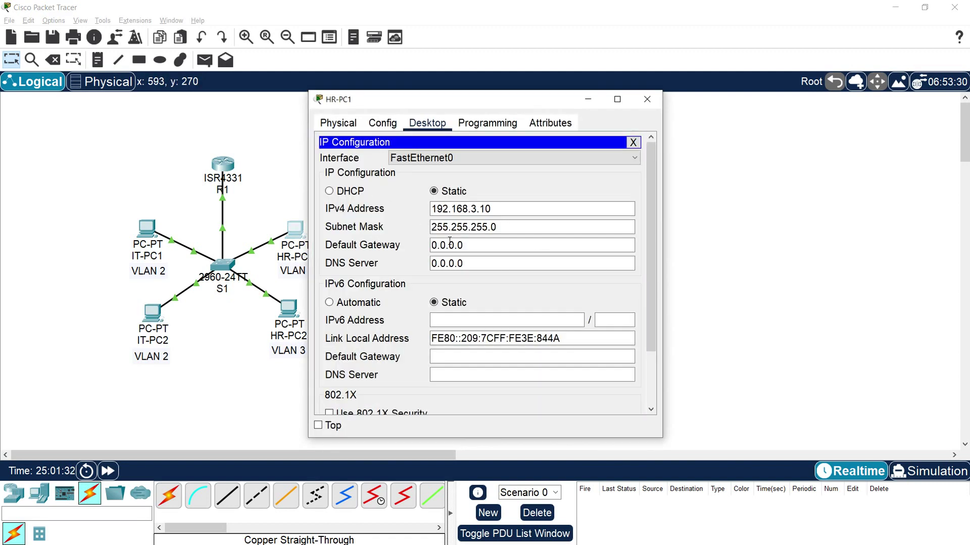
left_click(474, 243)
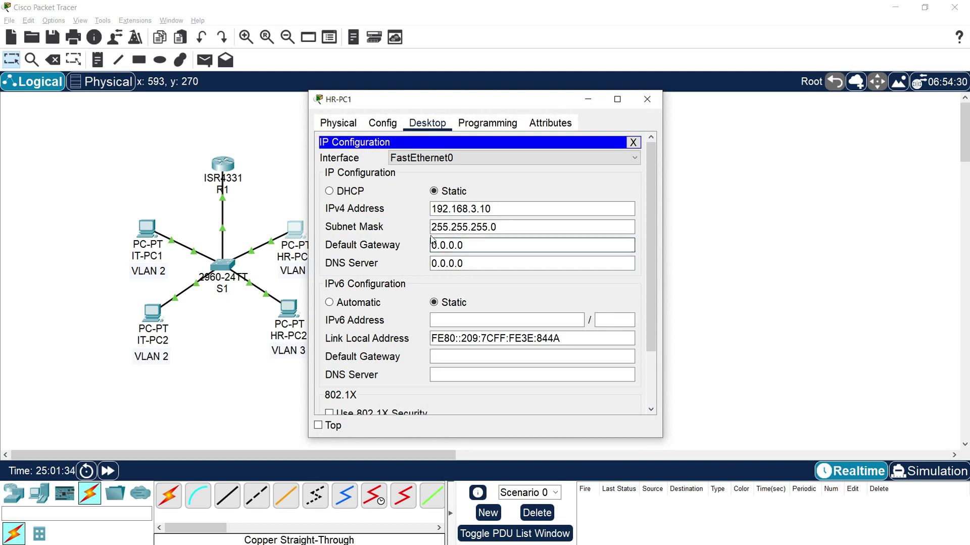
left_click_drag(484, 208, 393, 225)
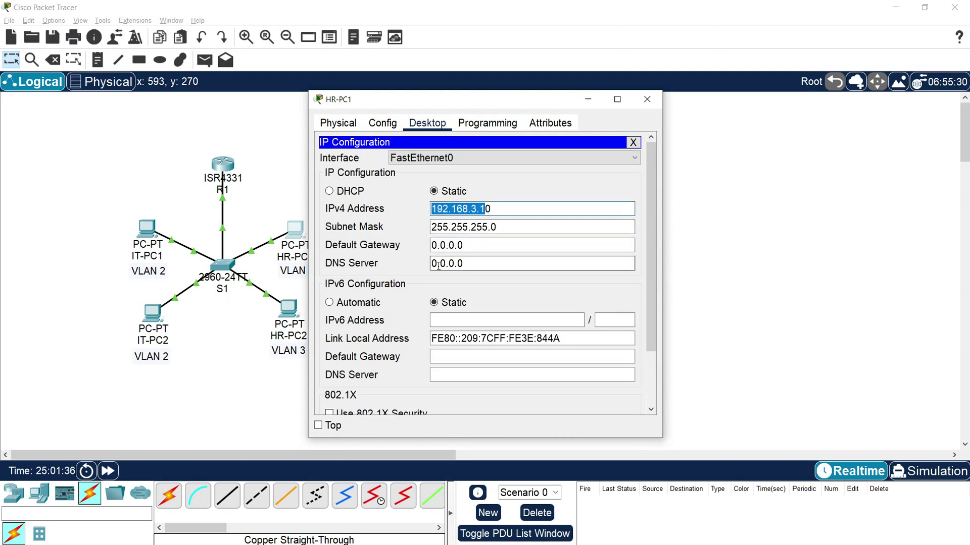
left_click(460, 246)
left_click_drag(459, 246, 391, 248)
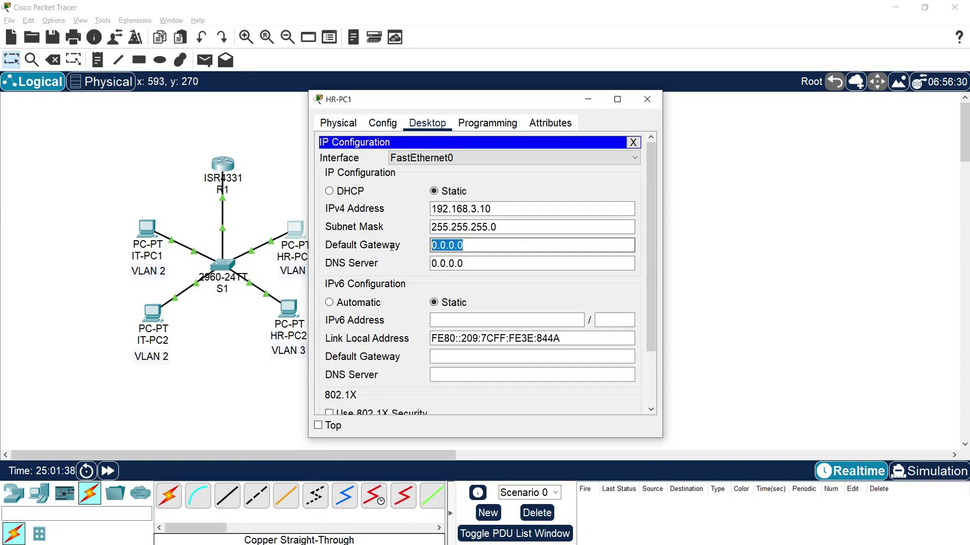
key("ctrl+v")
key("Tab")
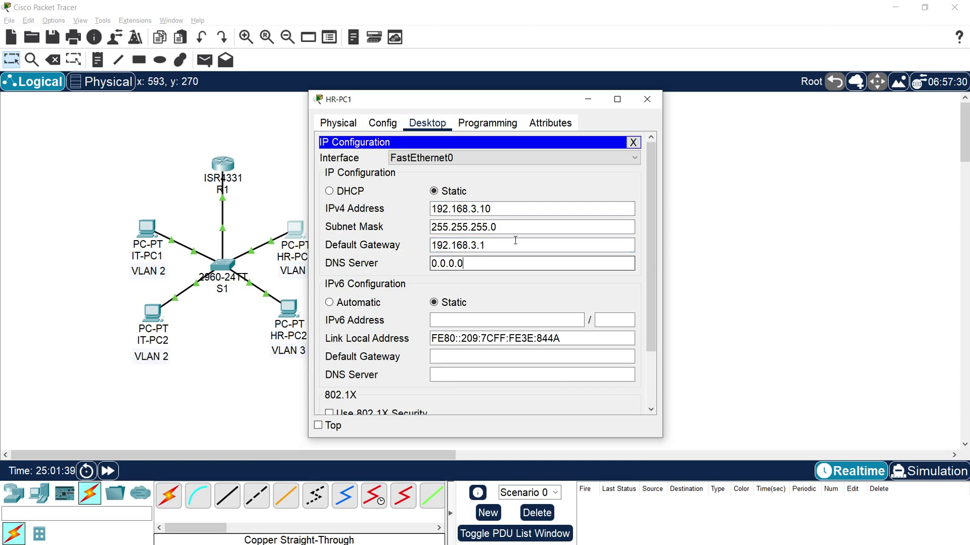
left_click(647, 99)
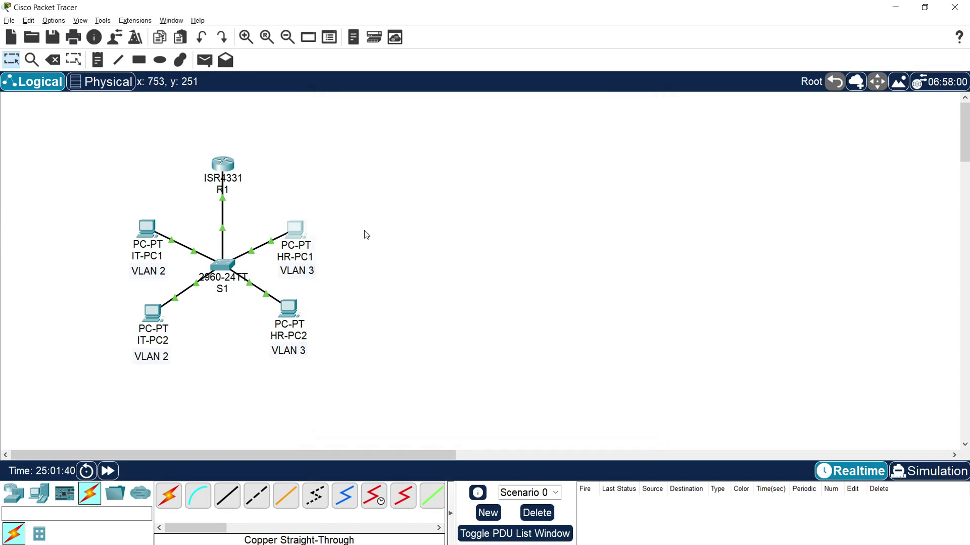
- Set HR-PC2's IPv4 default gateway to 192.168.3.1 in its IP configuration
left_click(292, 315)
left_click(364, 180)
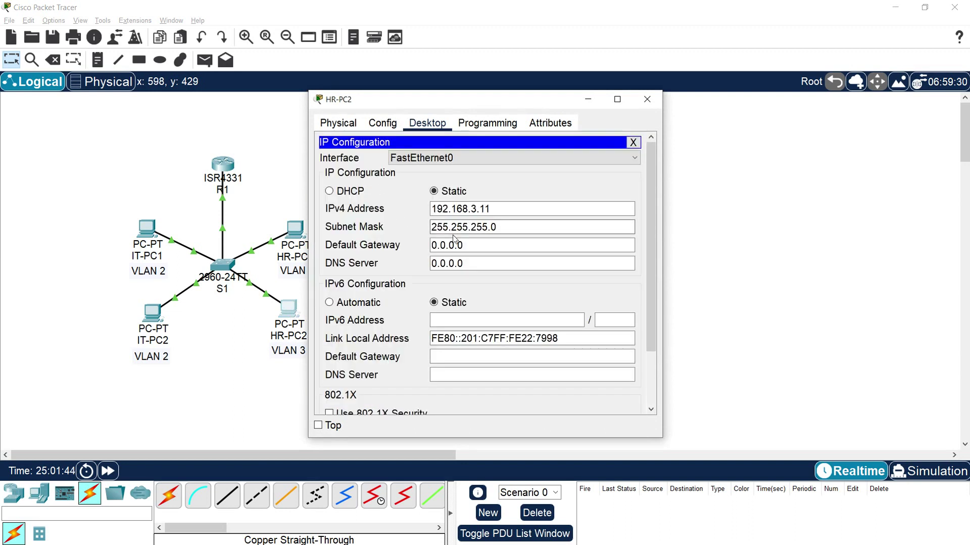
left_click_drag(462, 245, 382, 250)
key("ctrl+v")
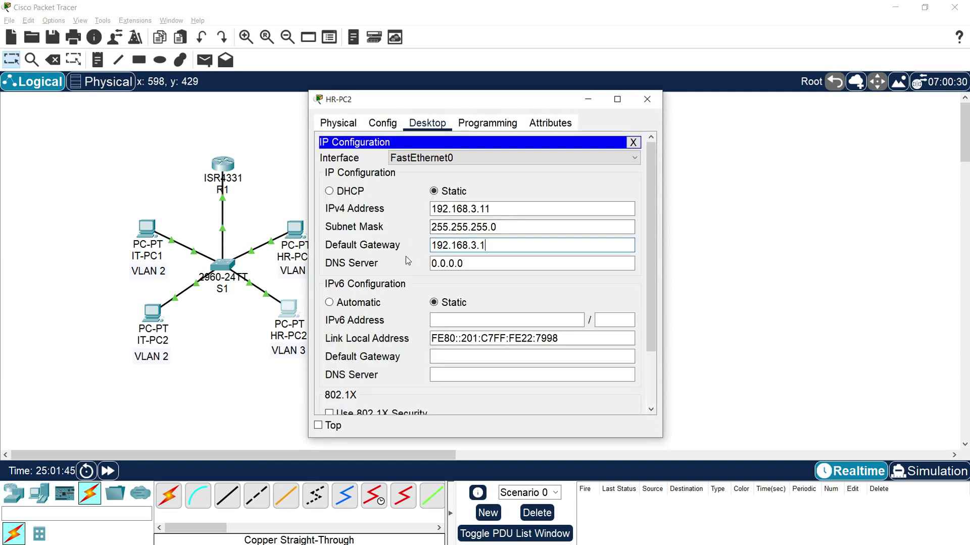
- Close HR-PC2's window and ping the VLAN 2 gateway 192.168.2.1 from IT-PC1's maximized command prompt
left_click(647, 99)
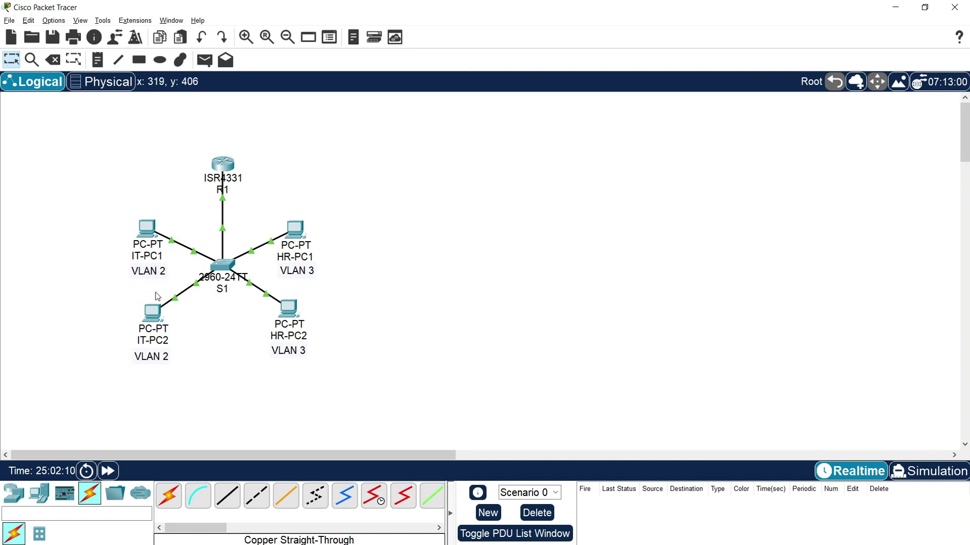
left_click(147, 233)
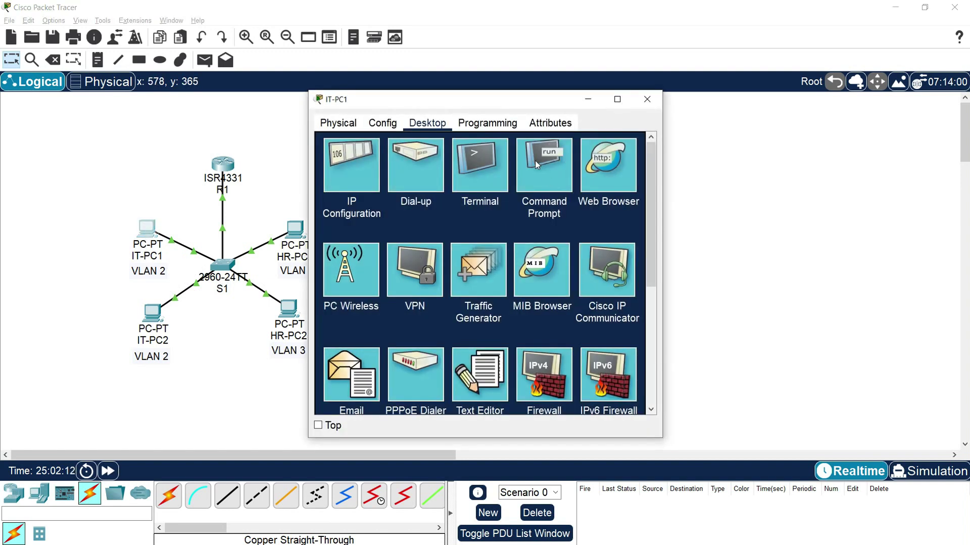
left_click(560, 159)
left_click(617, 99)
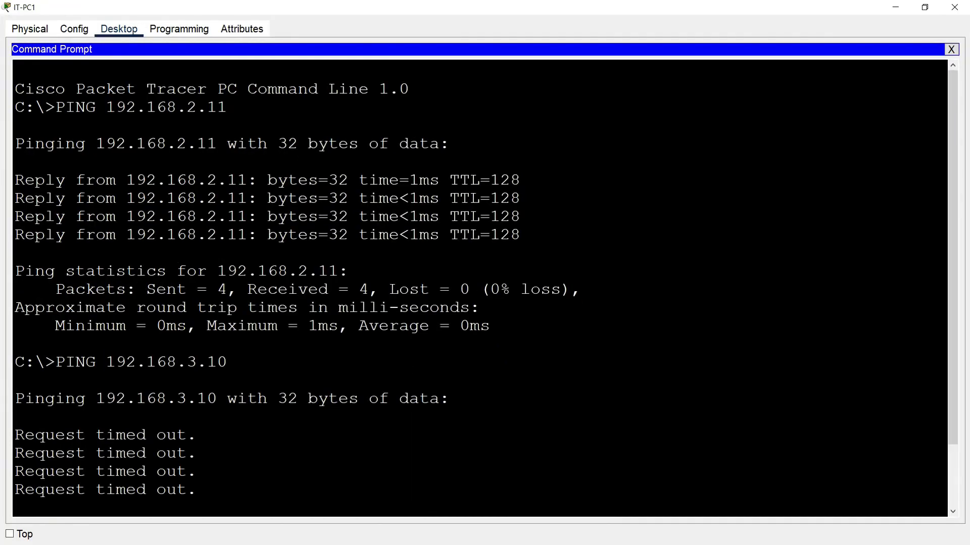
key("Return")
type("ping ")
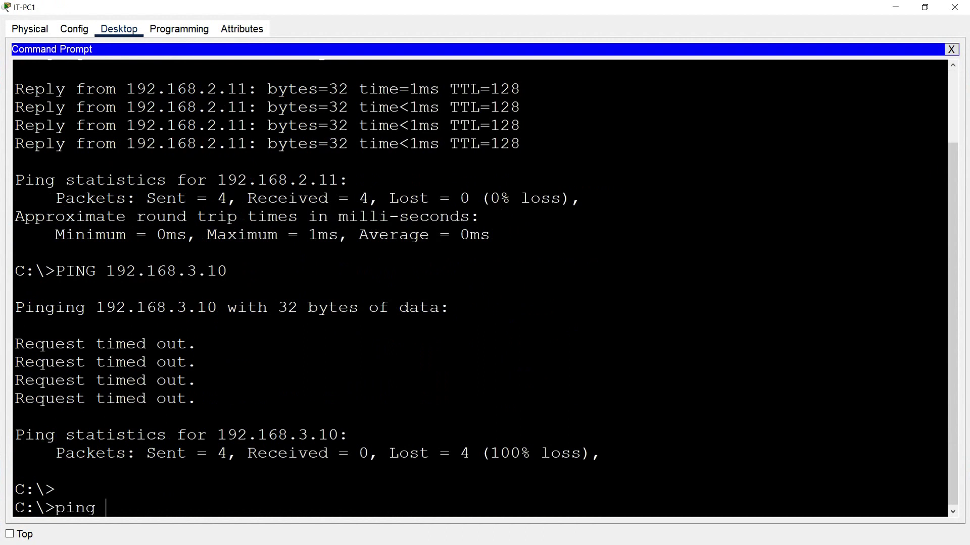
type("192.168.2.1")
key("Return")
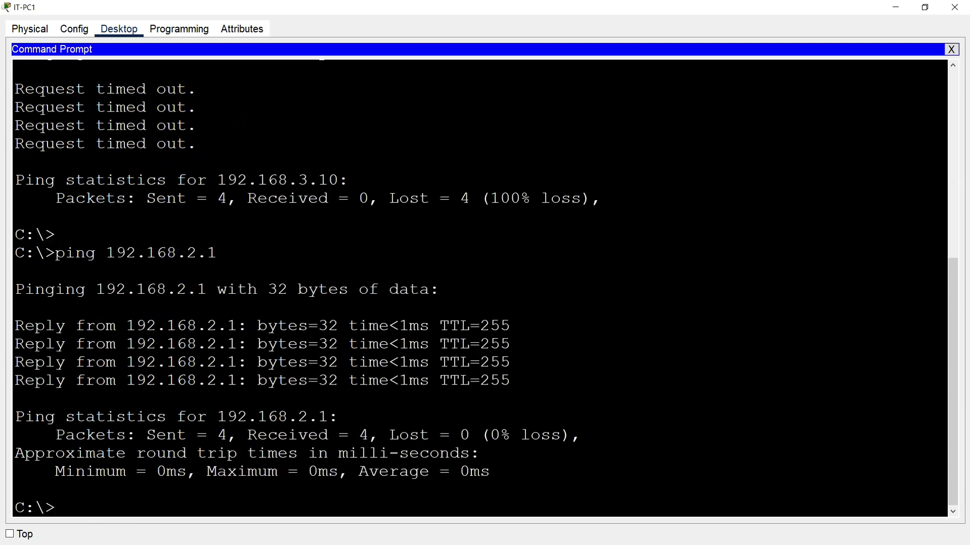
- Ping the VLAN 3 gateway 192.168.3.1 from IT-PC1
type("ping 192.168.")
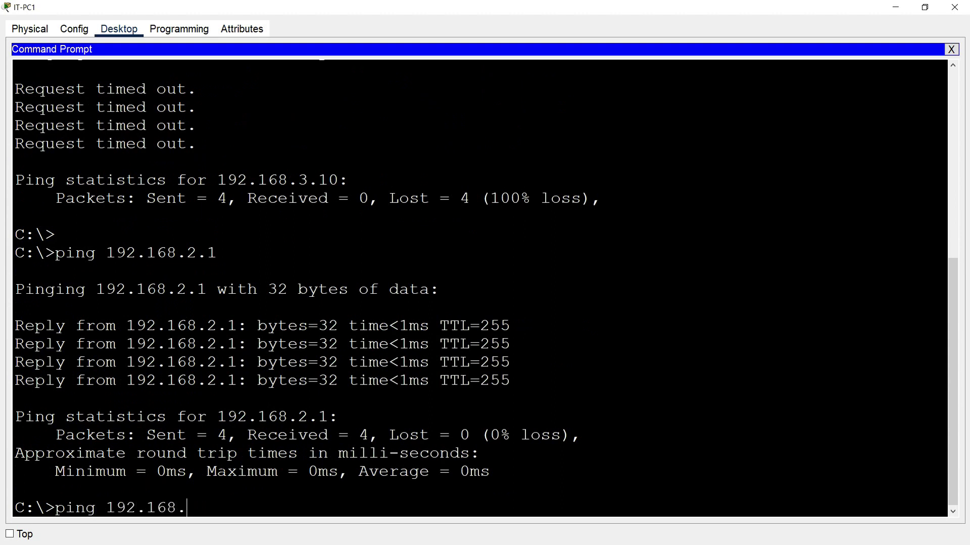
type("3.")
type("1")
key("Return")
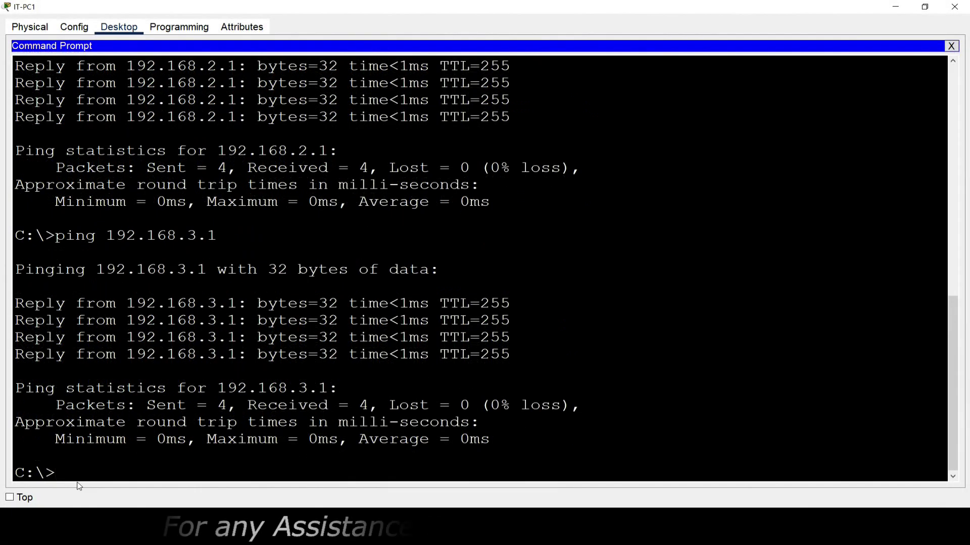
- Ping HR-PC1 at 192.168.3.10 from IT-PC1 twice to test inter-VLAN connectivity
key("Up")
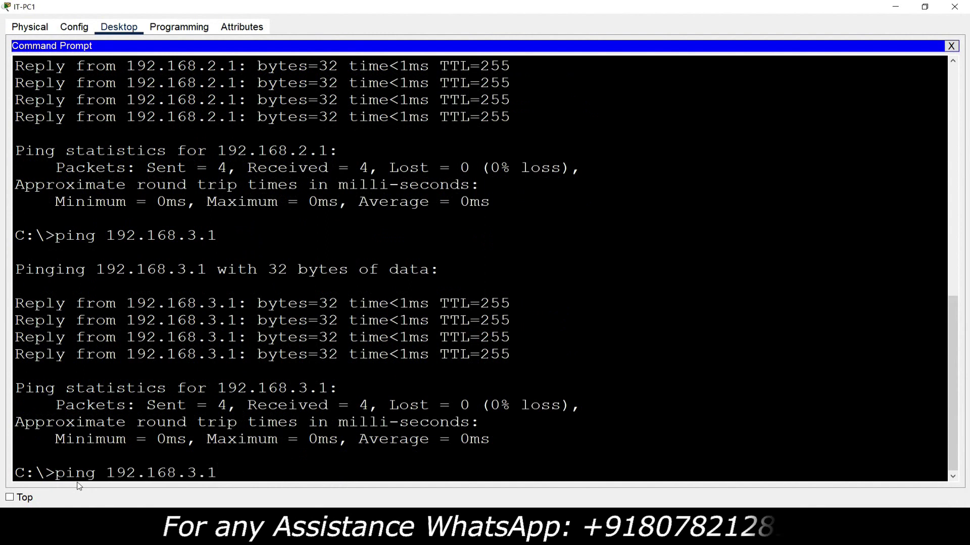
type("0")
key("Return")
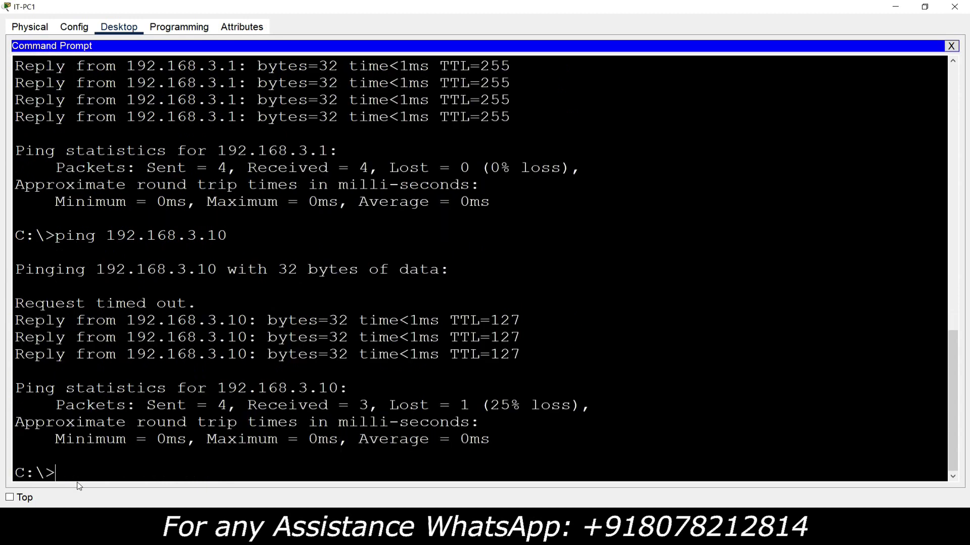
key("Up")
key("Return")
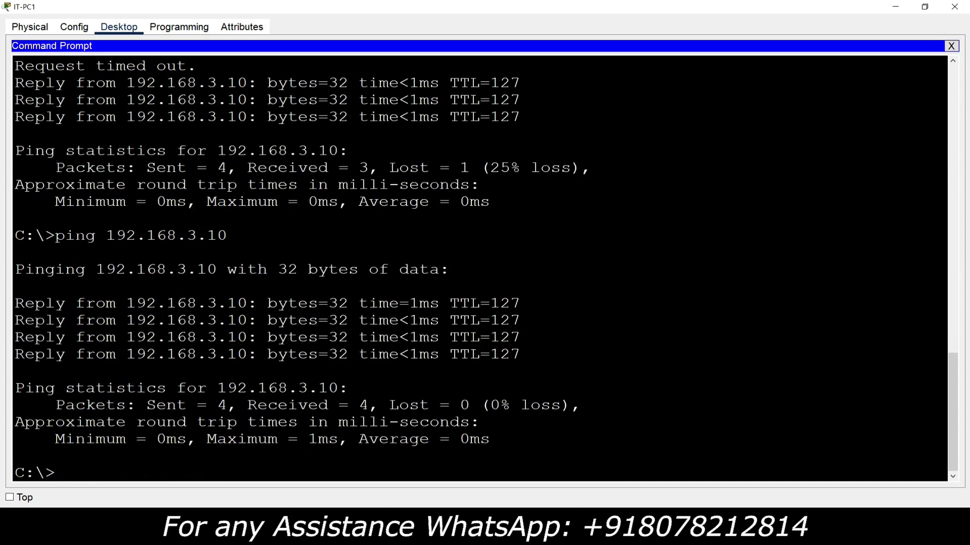
left_click_drag(65, 235, 228, 235)
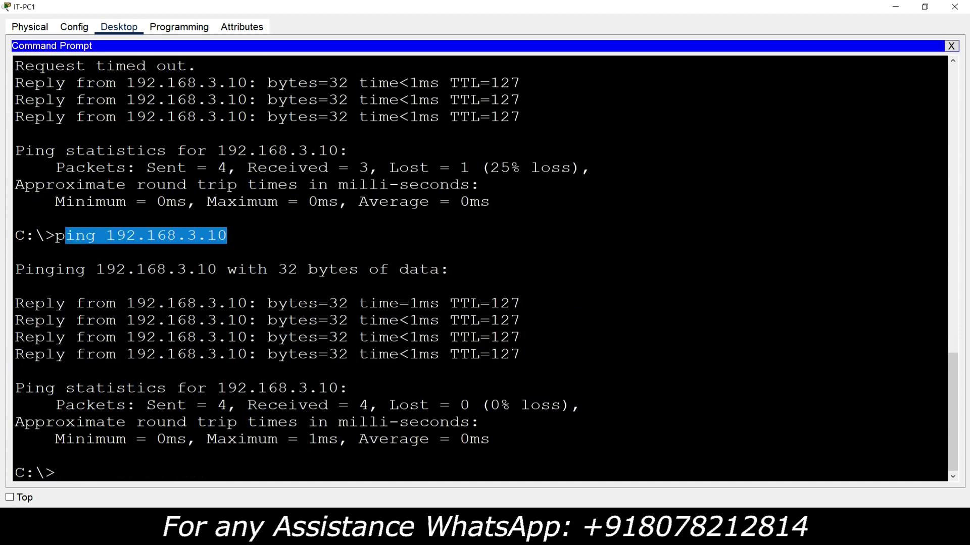
- Ping HR-PC2 at 192.168.3.11 from IT-PC1 twice
key("Up")
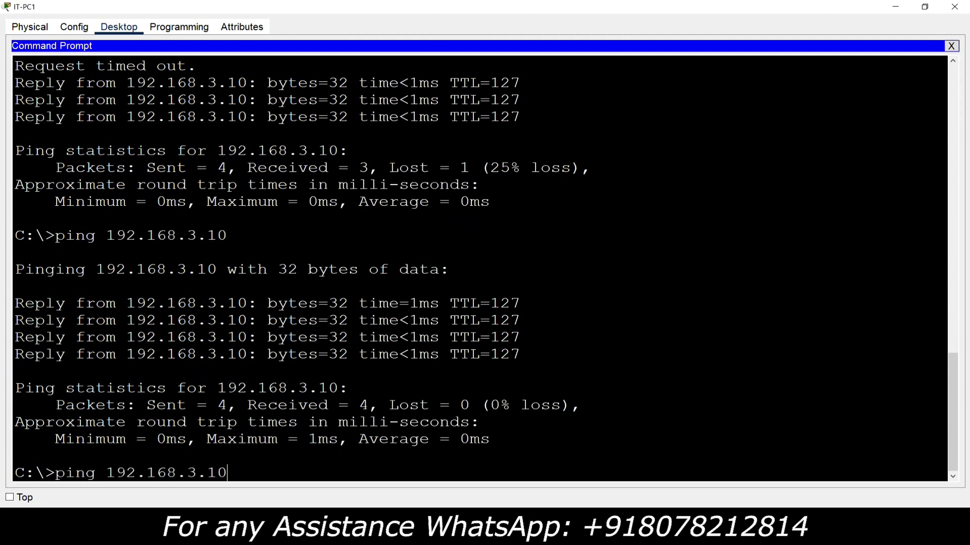
key("BackSpace")
type("1")
key("Return")
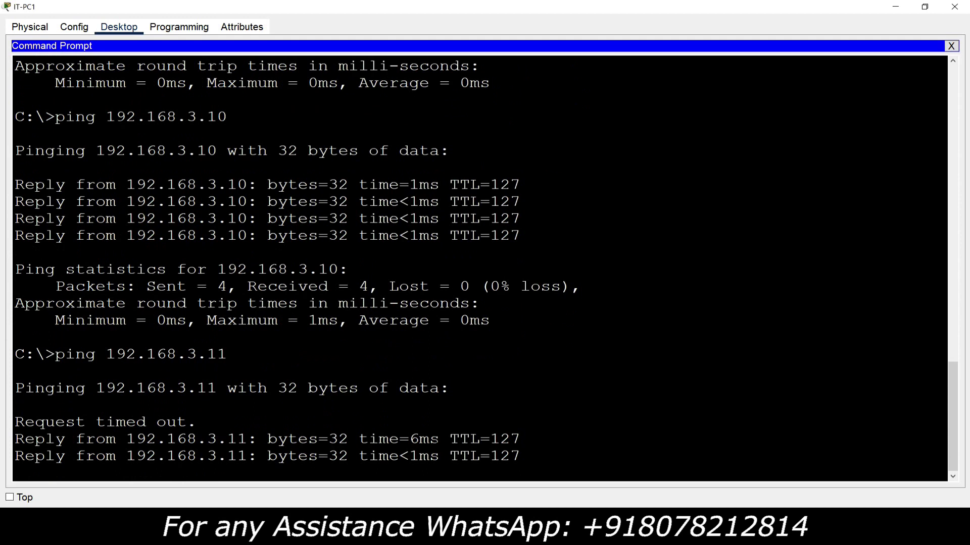
key("Up")
key("Return")
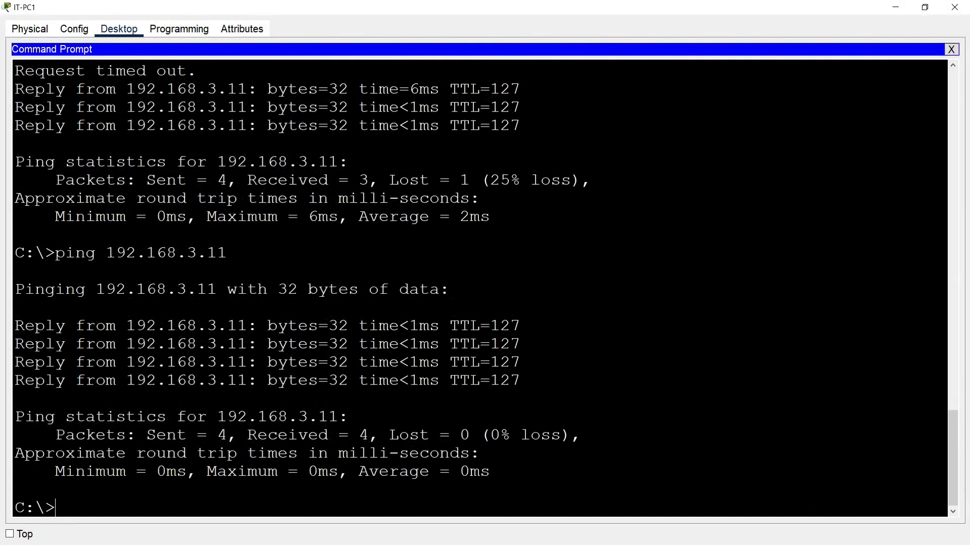
- Ping the router address 192.168.15.1 from IT-PC1
type("ping 192.168.1")
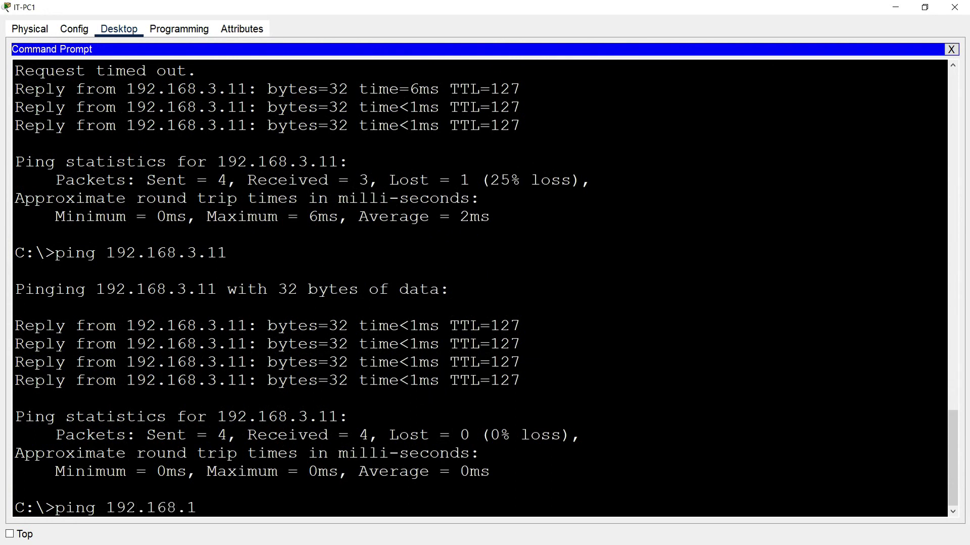
type("5.254")
key("BackSpace")
key("BackSpace")
key("BackSpace")
type("1")
key("Return")
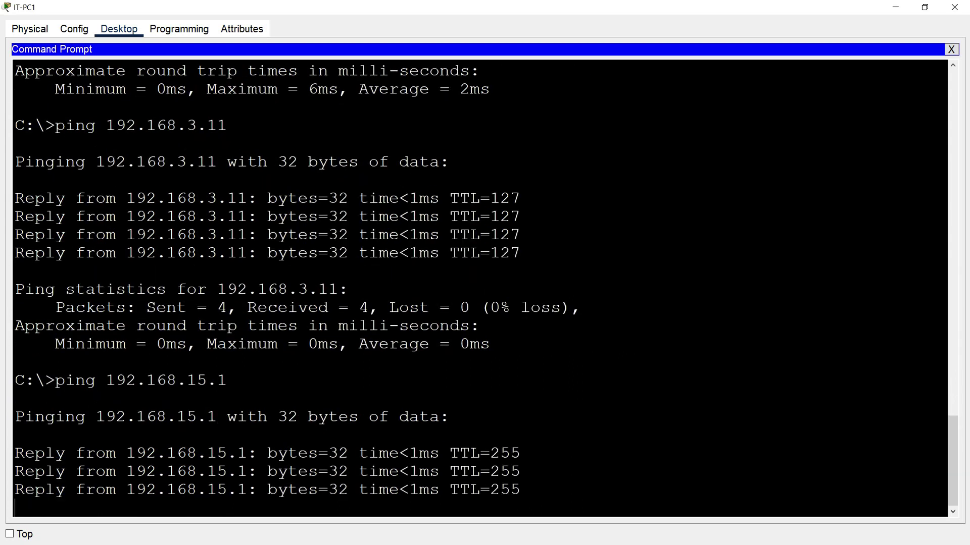
- Ping 192.168.15.254 from IT-PC1 and examine the replies, received packets and loss percentage
key("Up")
key("BackSpace")
type("254")
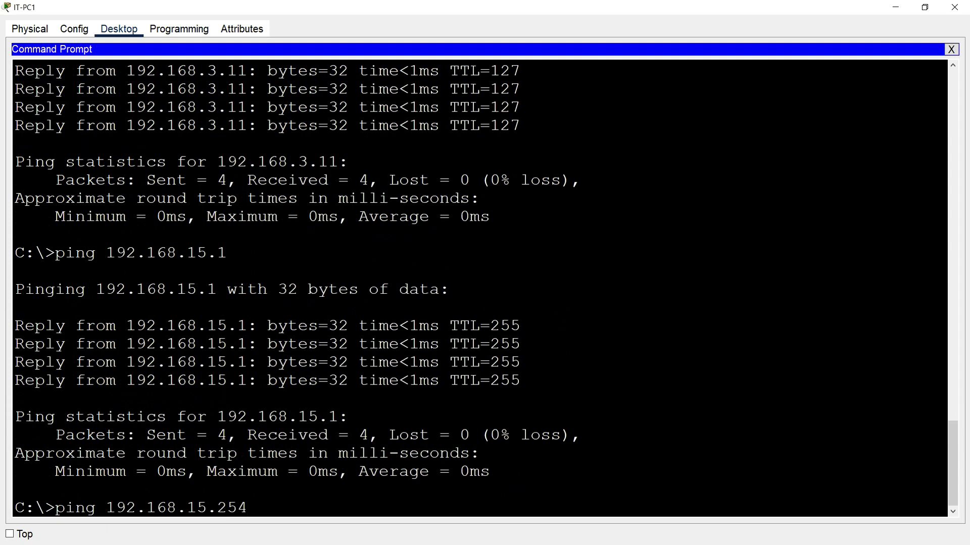
key("Return")
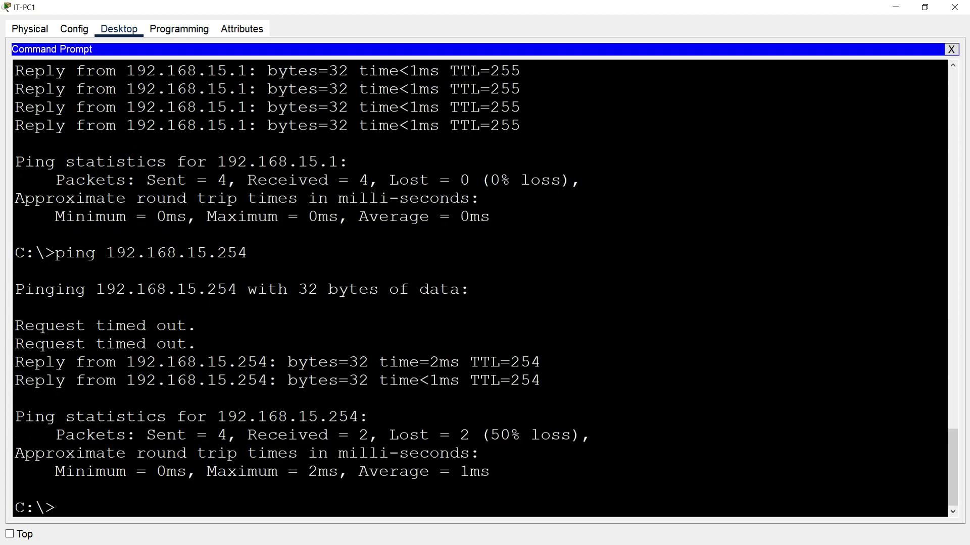
left_click_drag(288, 362, 410, 362)
left_click_drag(340, 380, 411, 380)
left_click_drag(247, 435, 370, 435)
left_click_drag(490, 435, 571, 435)
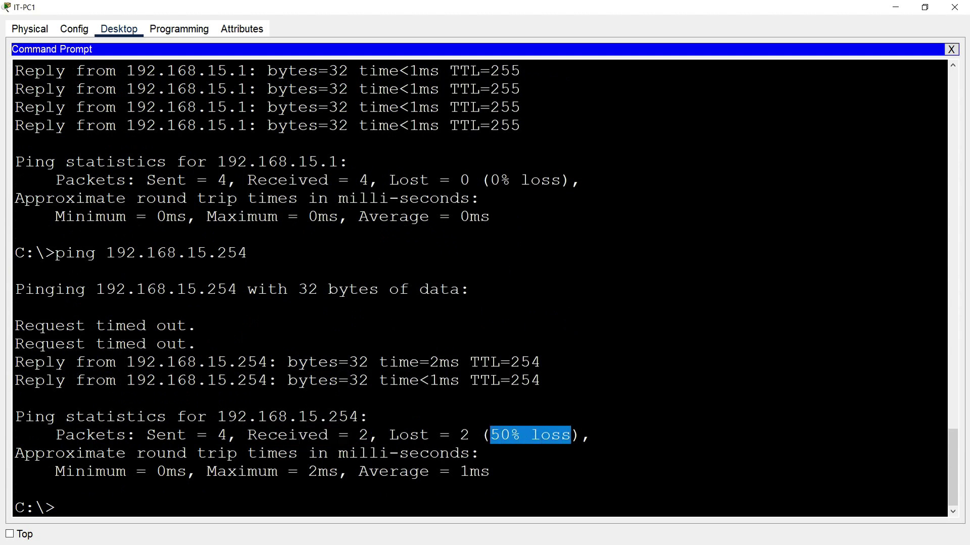
- Repeat the ping to 192.168.15.254 and check its packet loss percentage
key("Up")
key("Return")
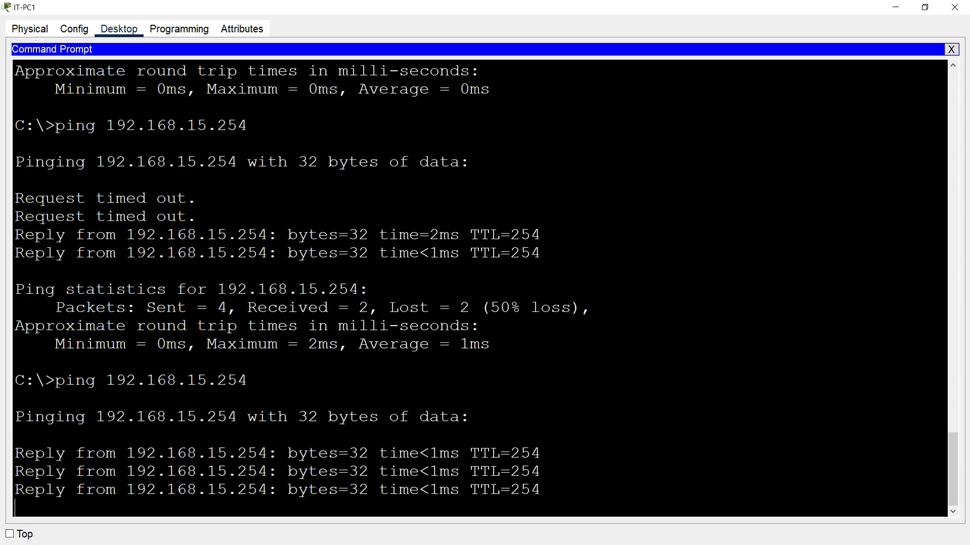
left_click_drag(490, 435, 561, 434)
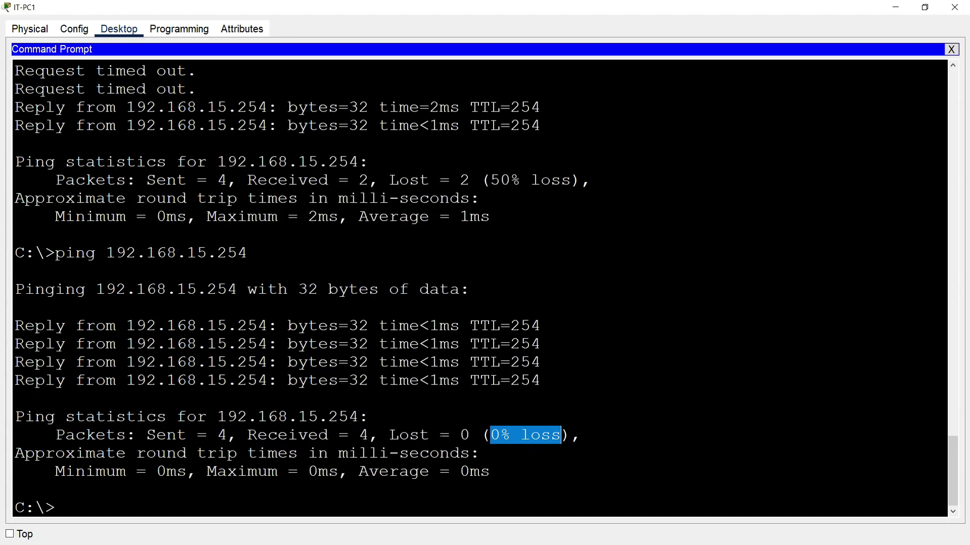